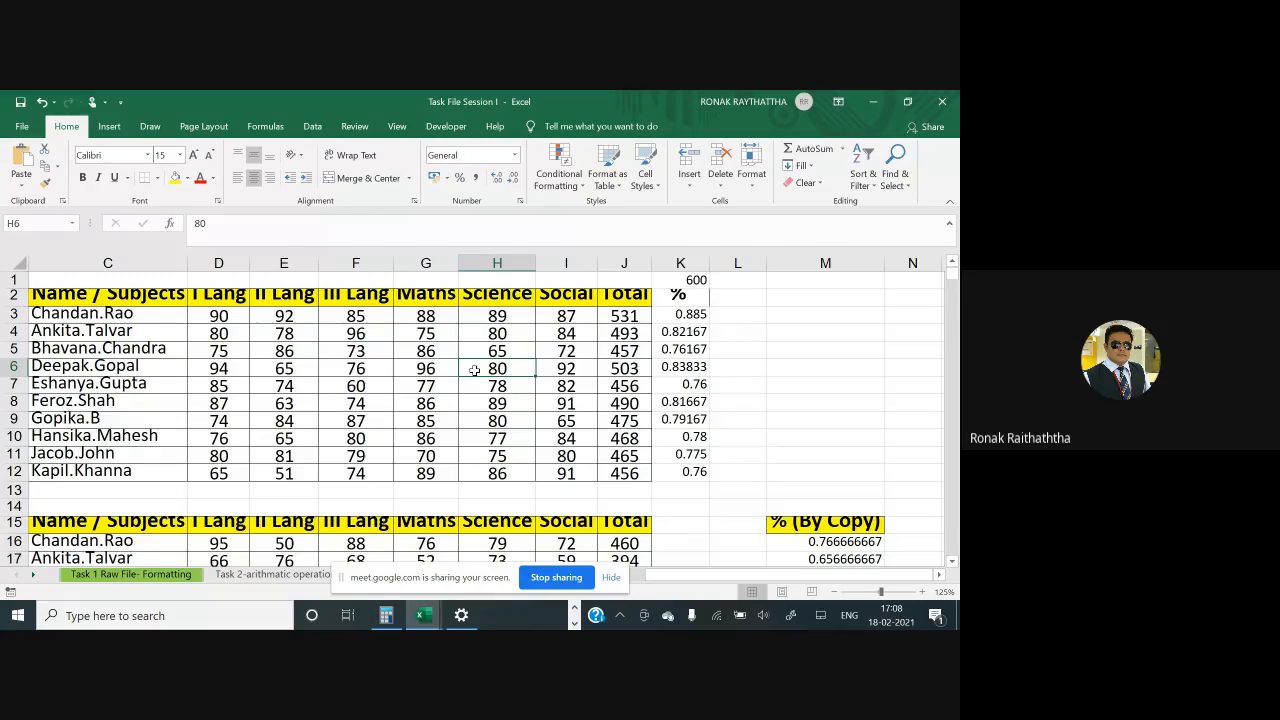
Switch to the Google Meet window, open the meeting chat to check its messages, and return to the Excel workbook
click(314, 346)
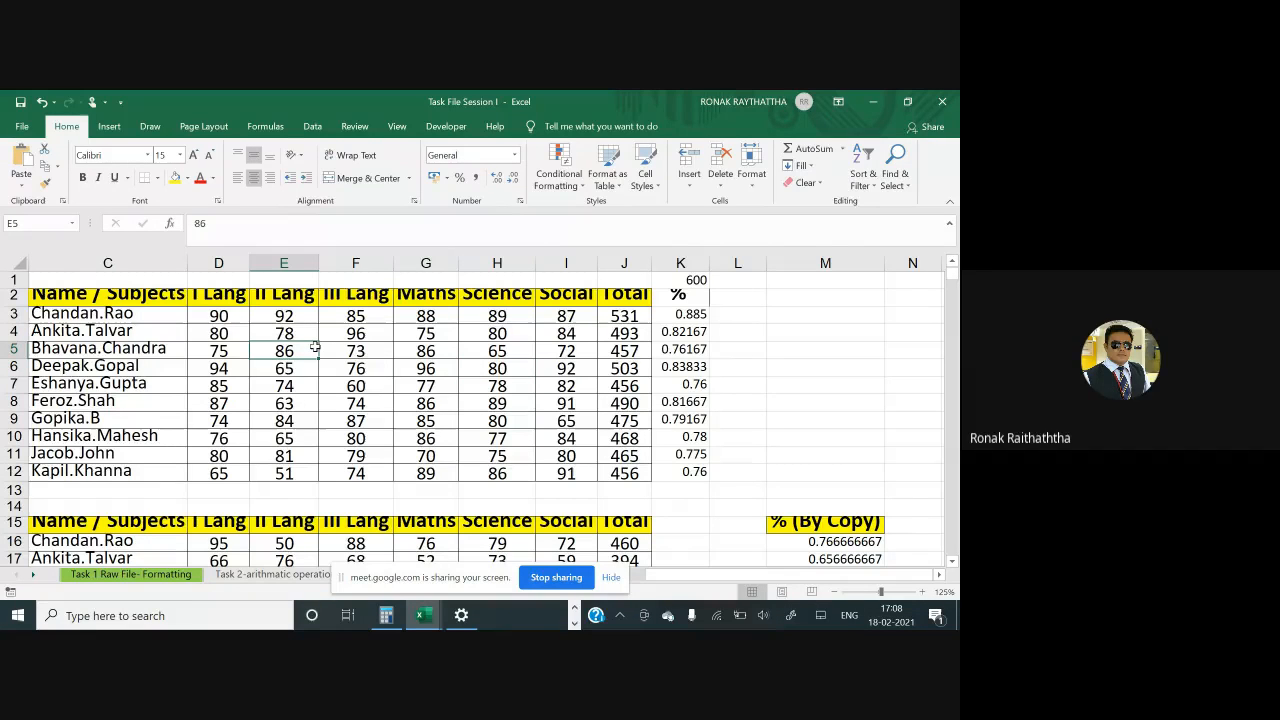
key(alt+Tab)
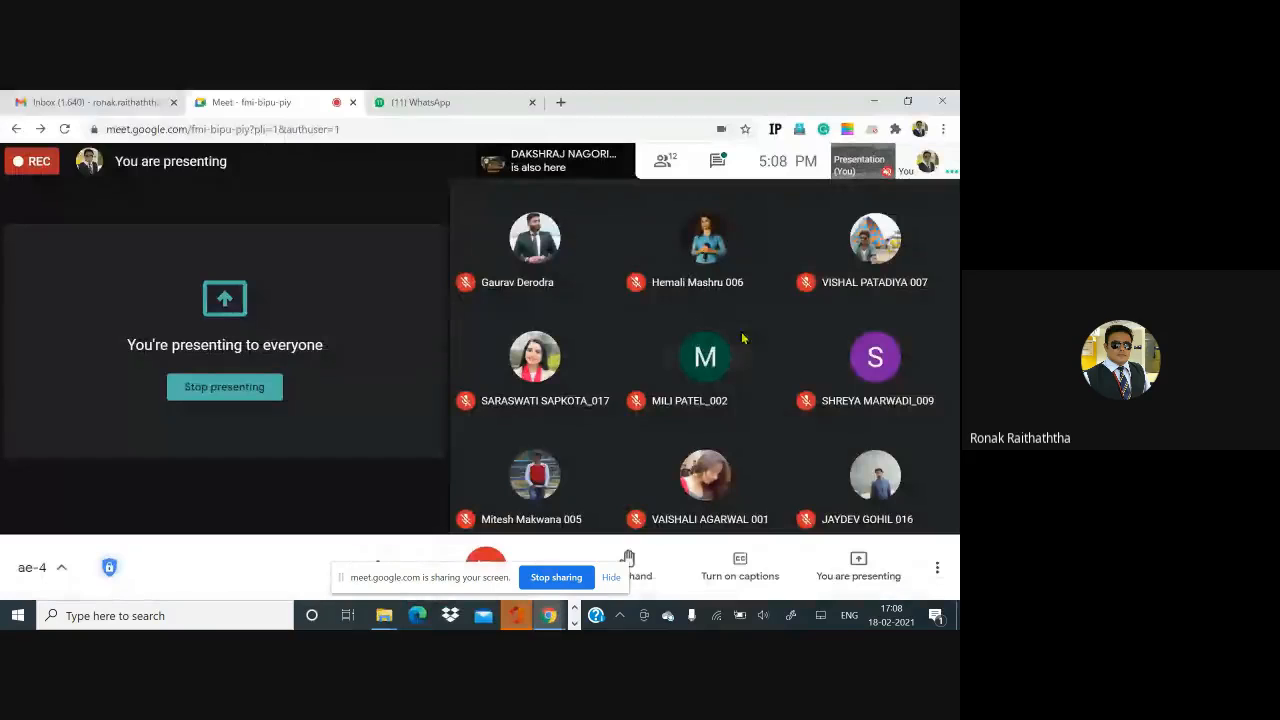
drag(420, 588, 434, 405)
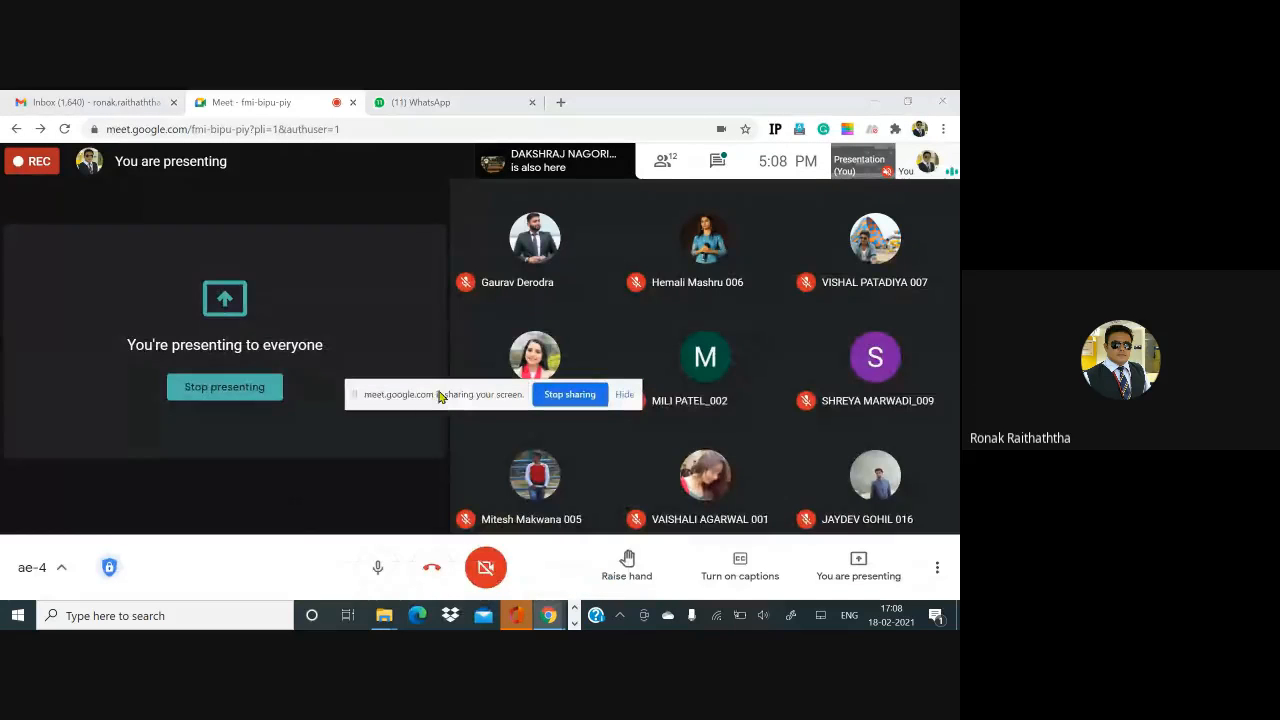
click(717, 161)
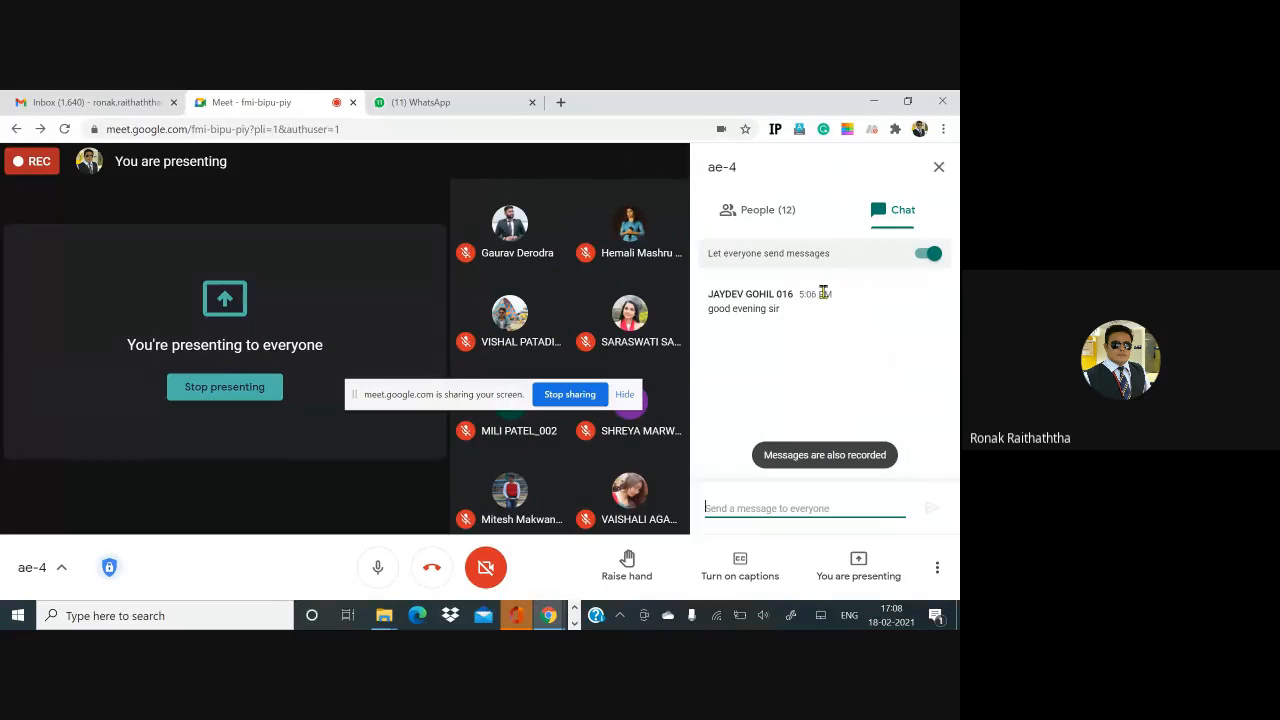
key(alt+Tab)
key(alt+Tab)
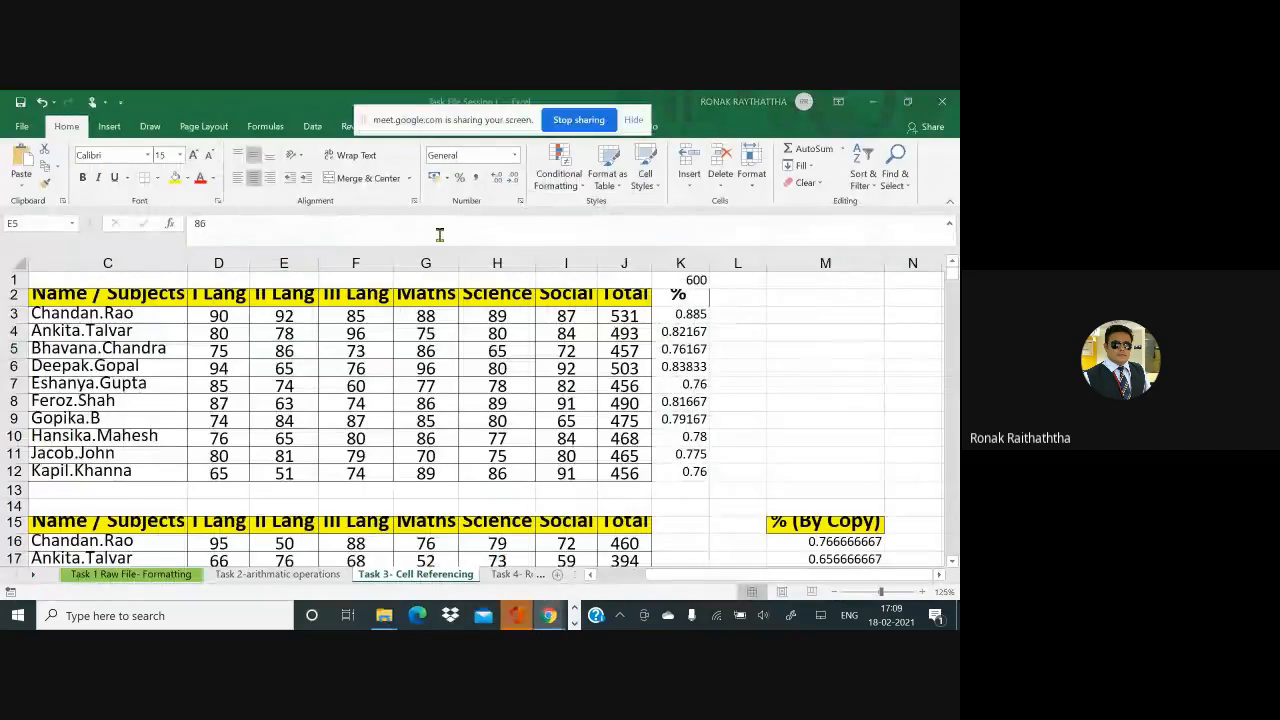
Select the subject marks in D3:I12 and start Windows Magnifier at 200% zoom
click(260, 319)
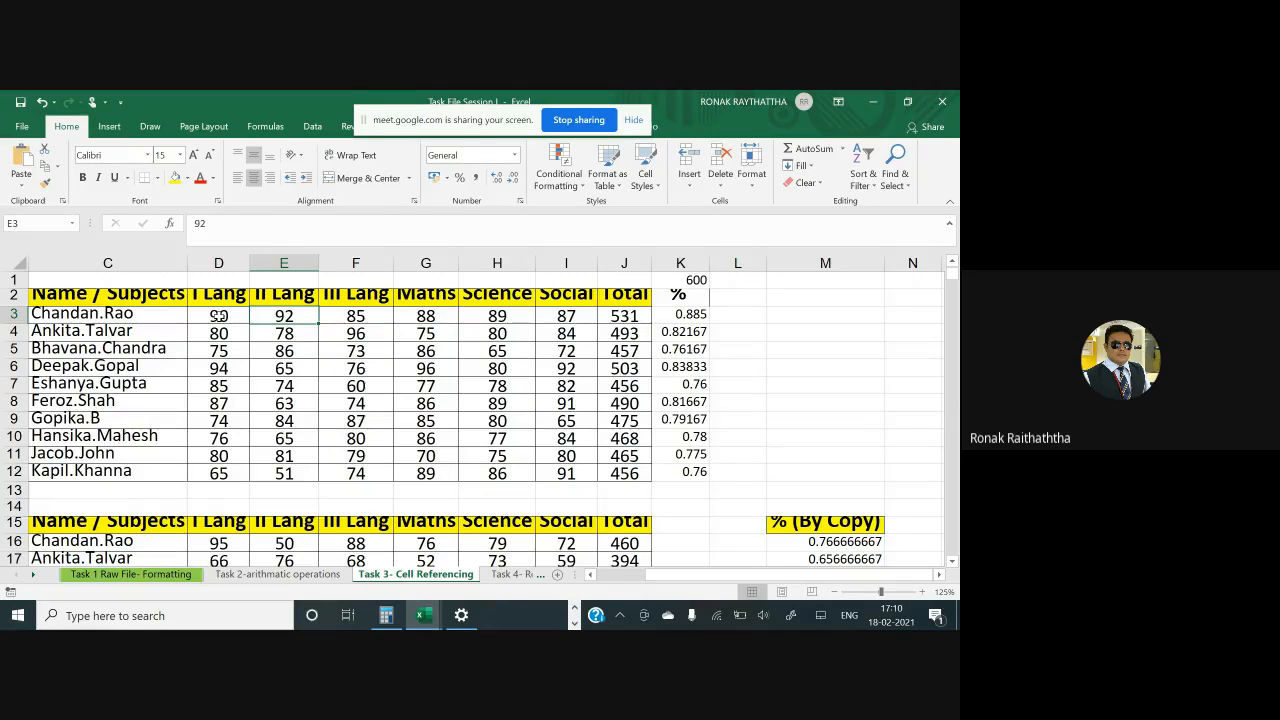
drag(218, 316, 581, 471)
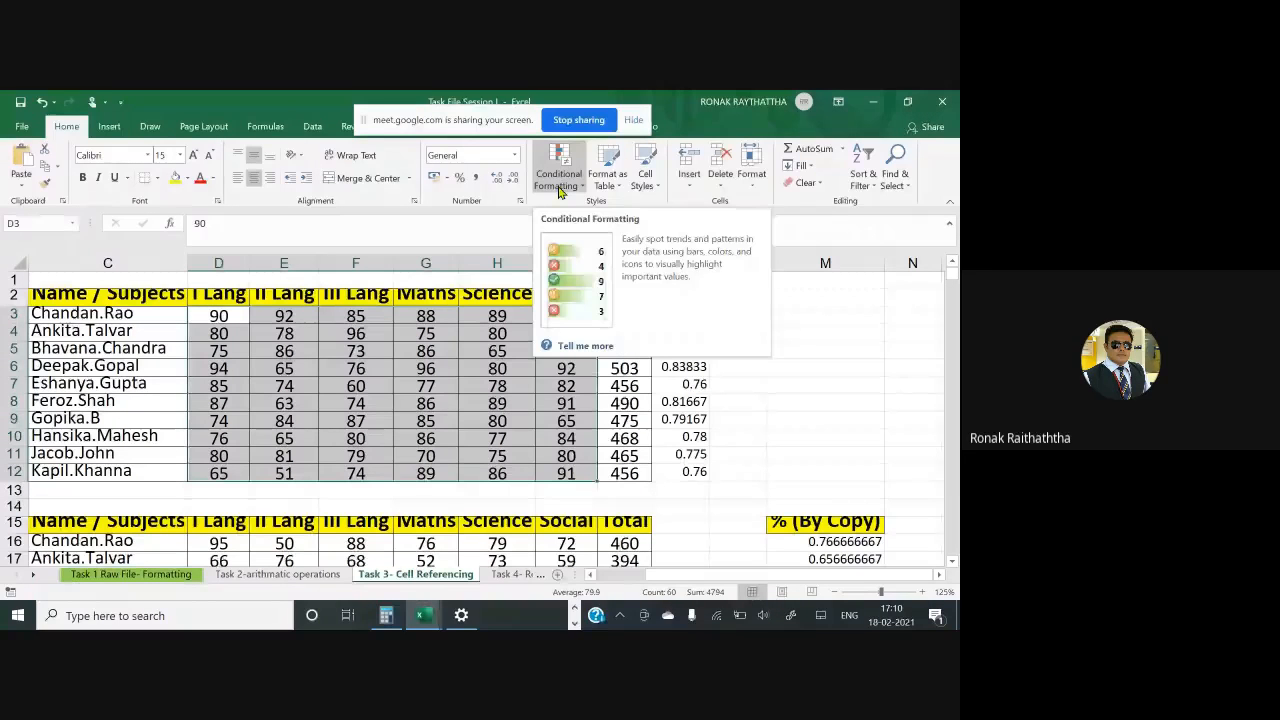
click(159, 622)
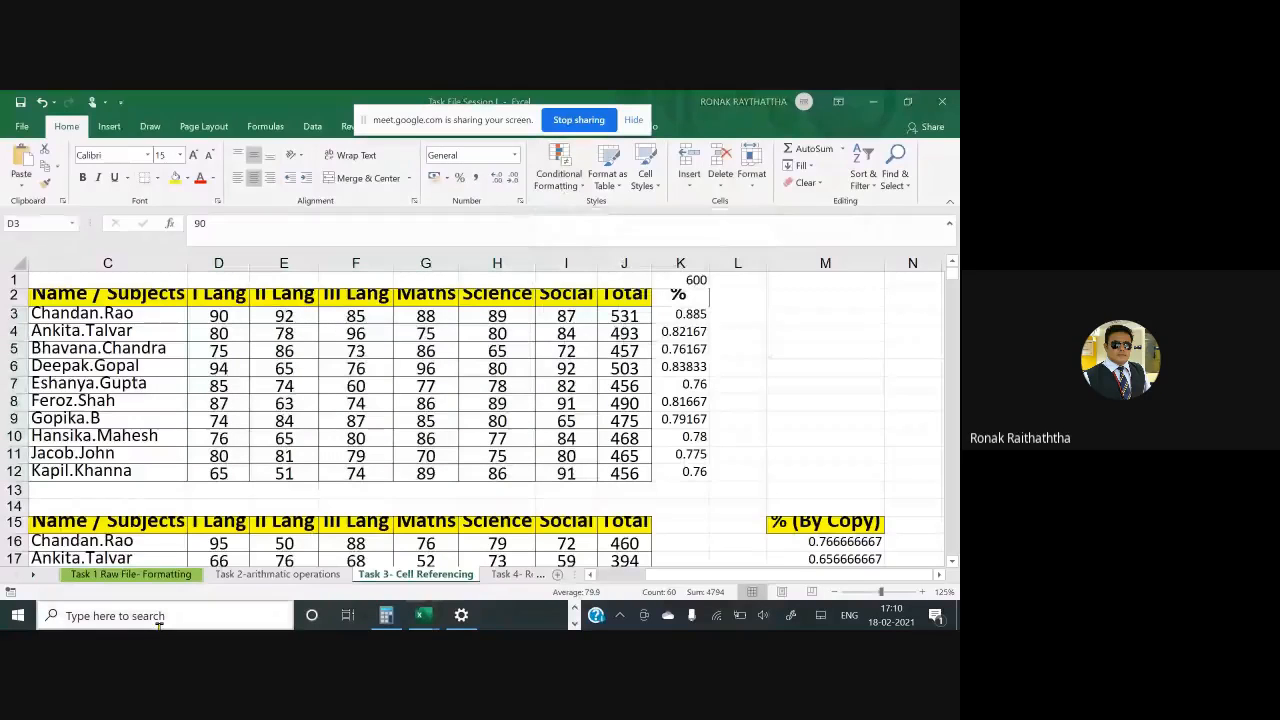
text(magni)
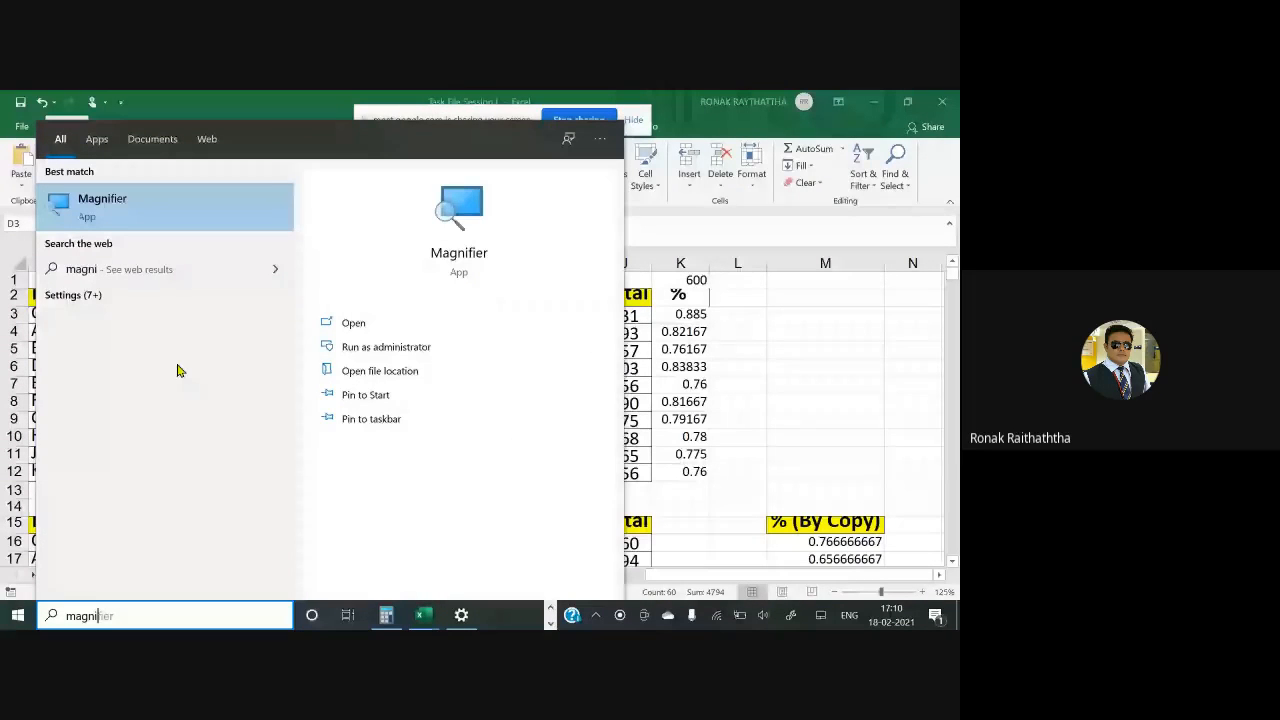
key(Return)
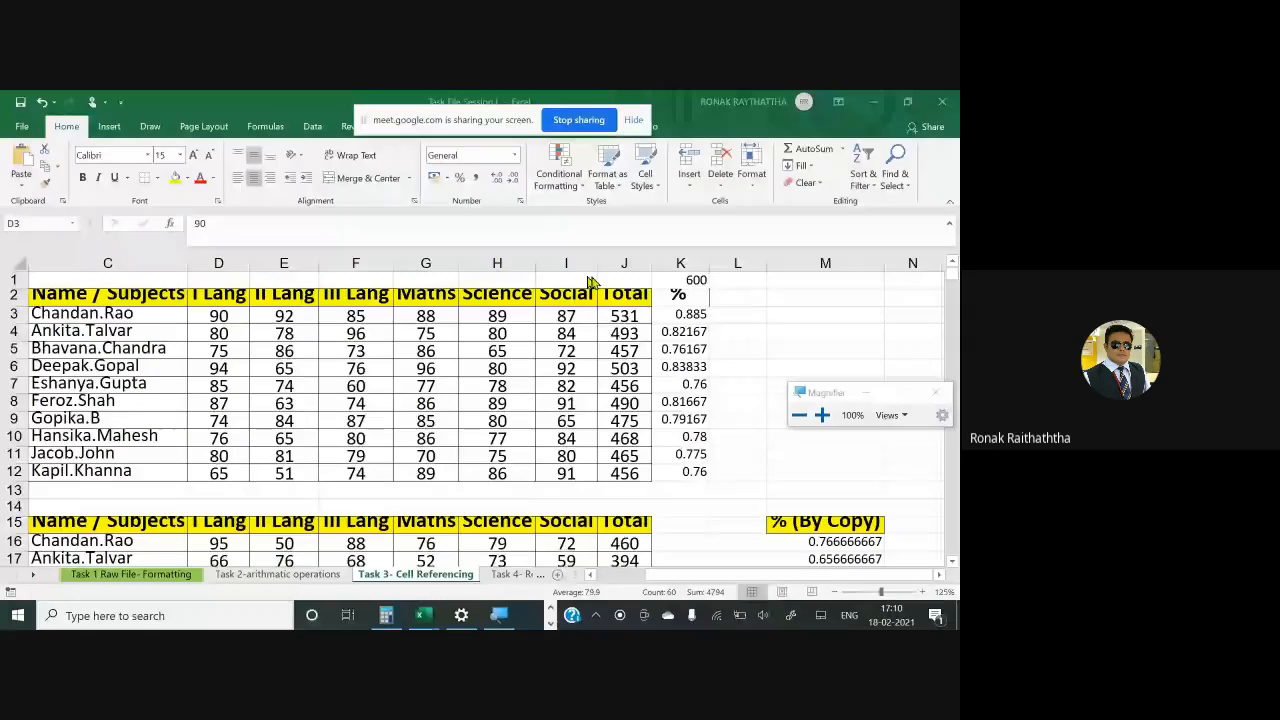
key(super+plus)
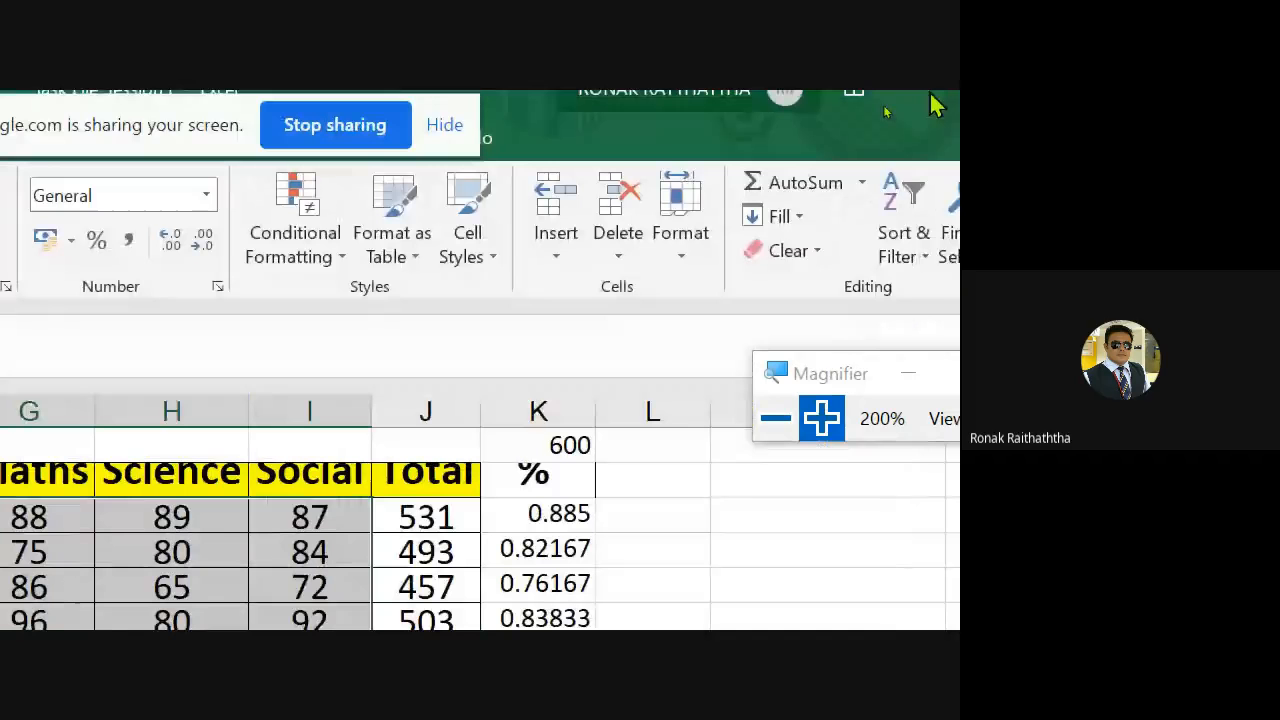
Create a Greater Than highlight rule for the selected marks with a threshold of 90
click(295, 244)
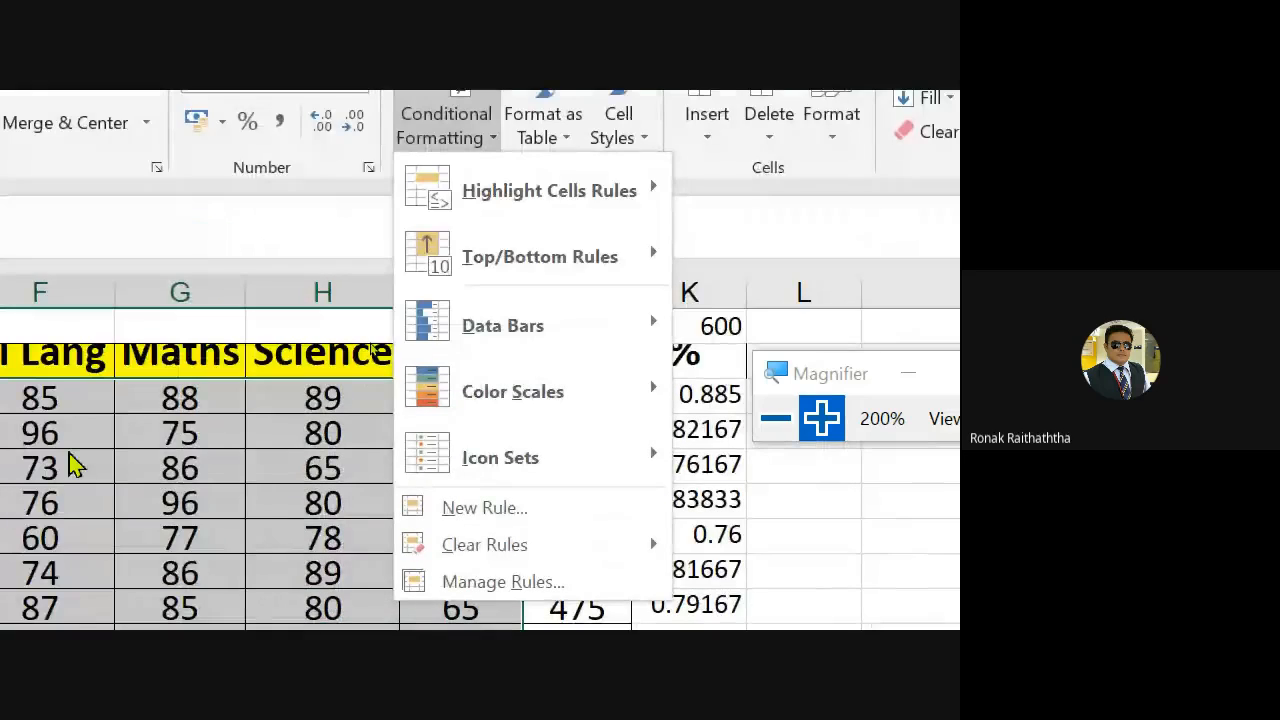
mouse_move(560, 188)
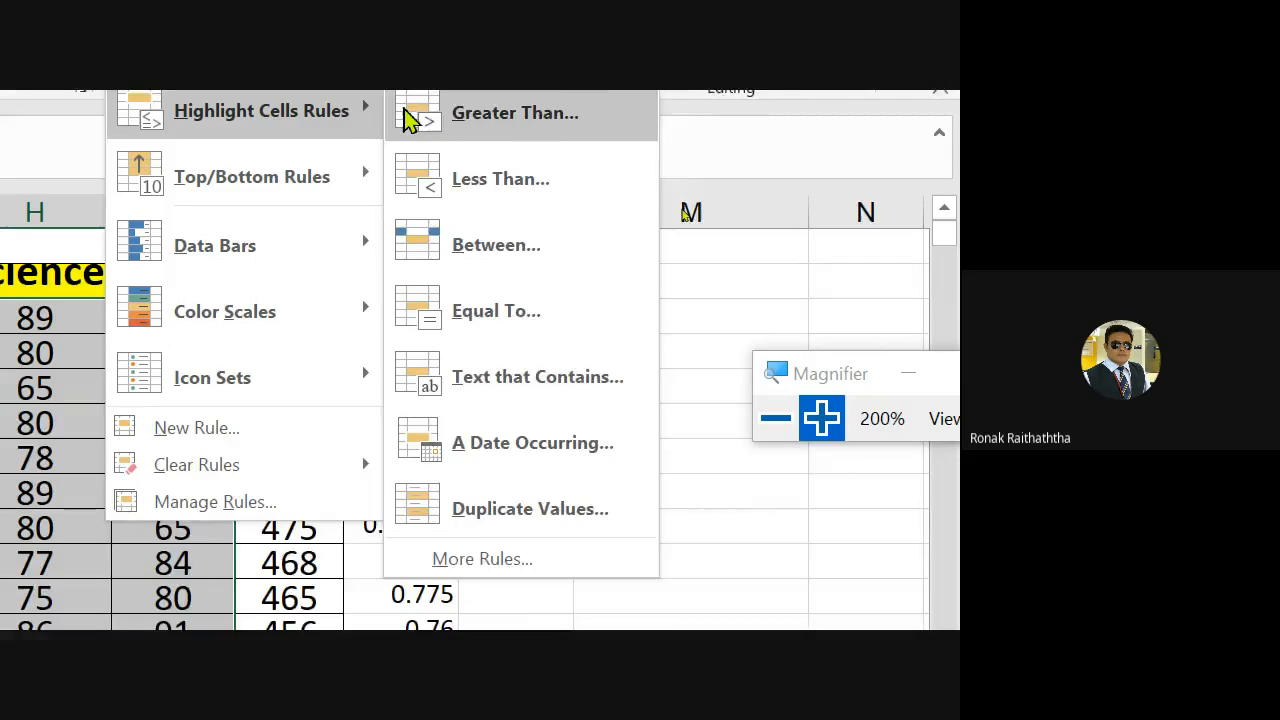
click(534, 164)
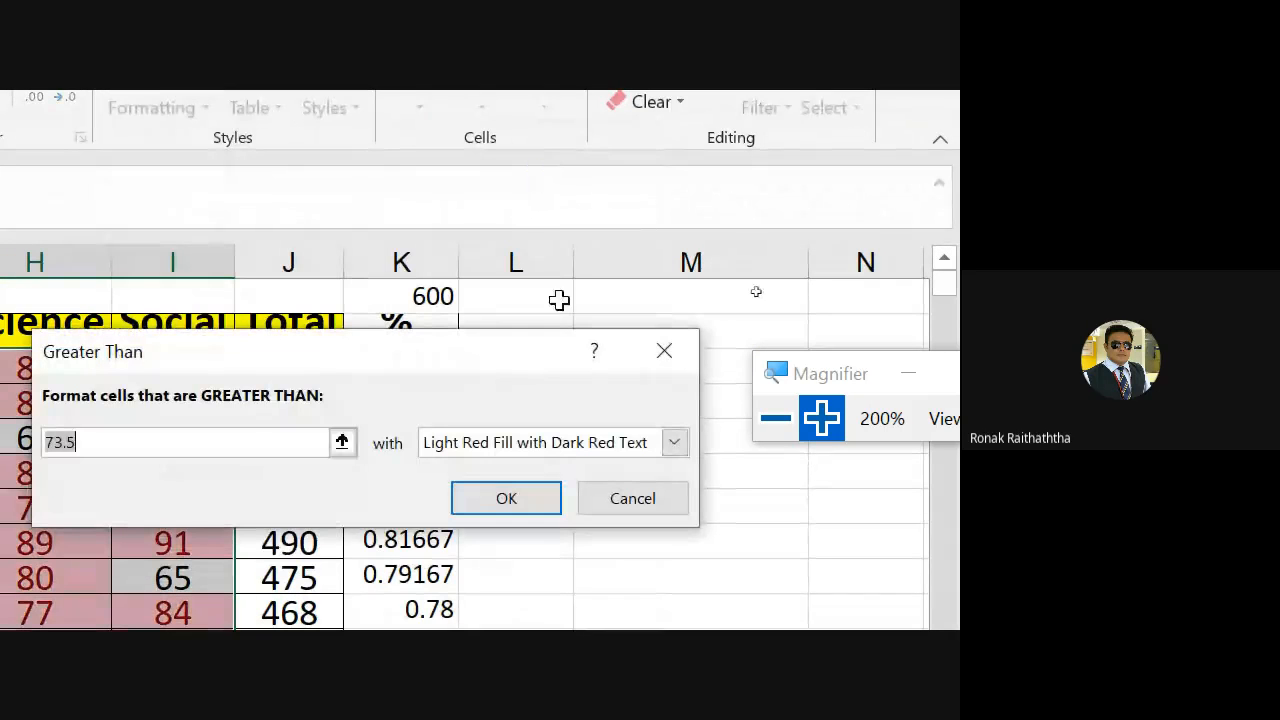
key(BackSpace)
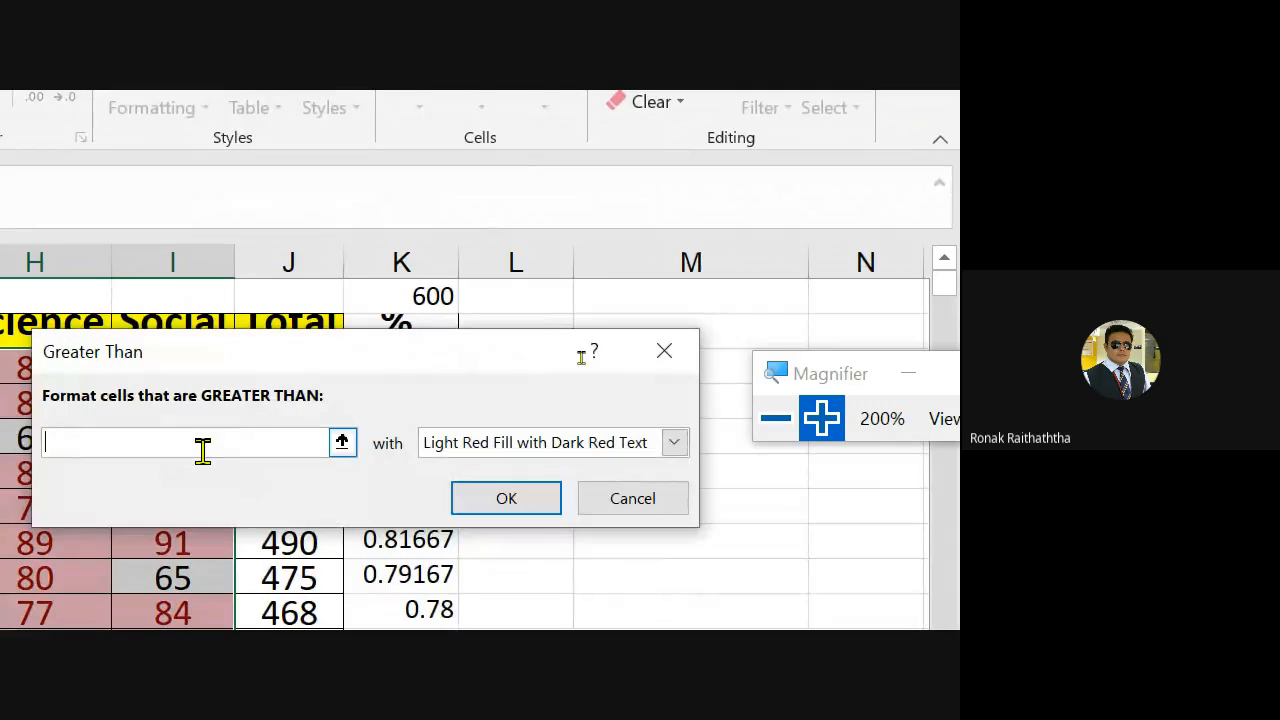
text(90)
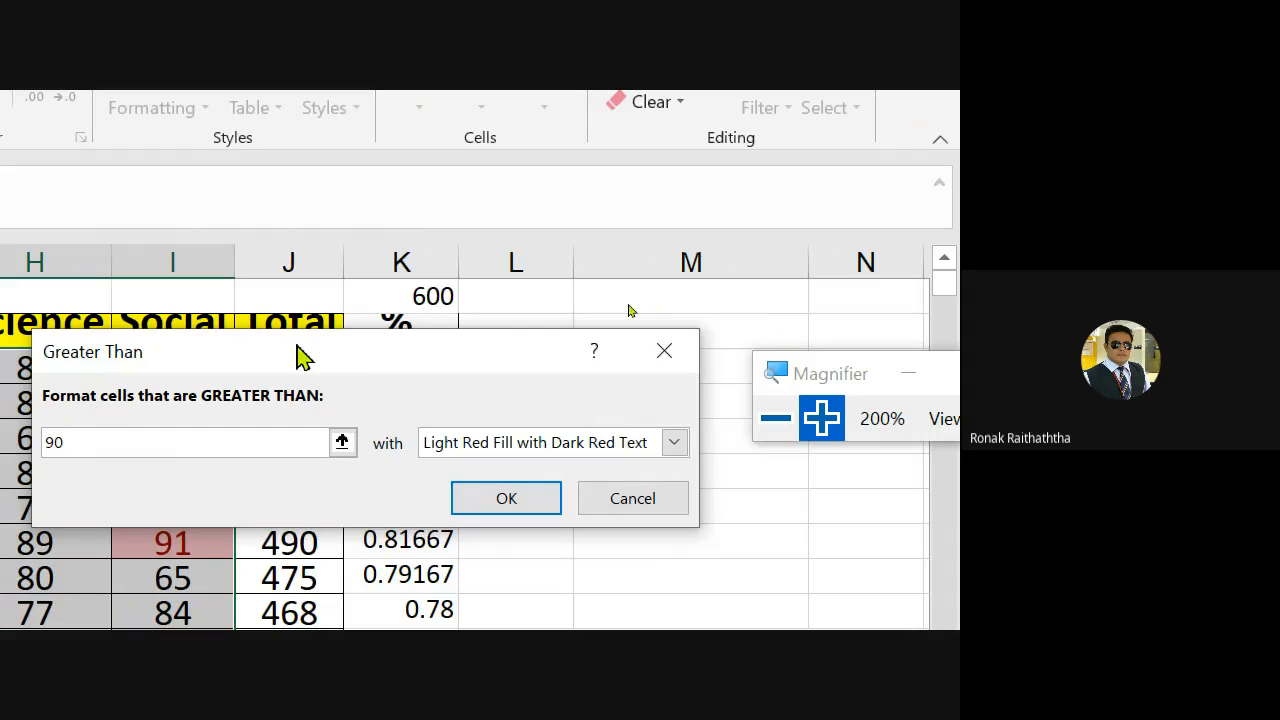
drag(300, 355, 334, 314)
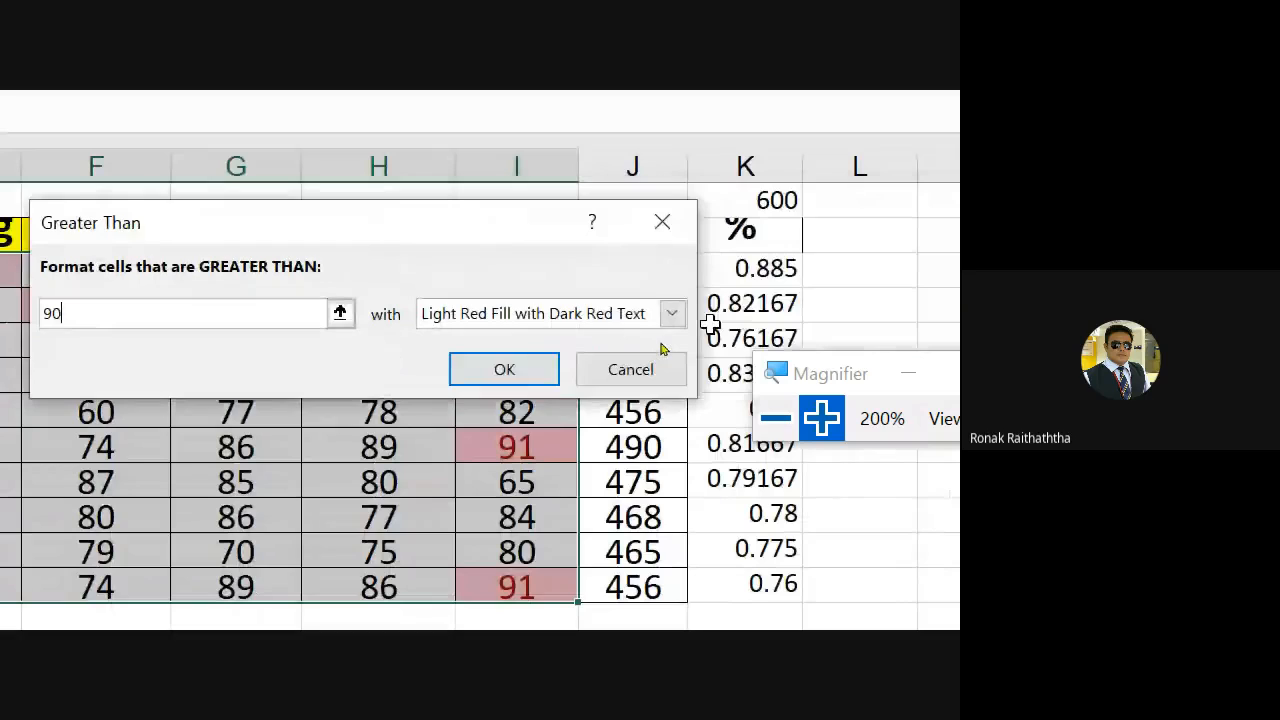
Give the Greater Than rule a custom format with red font colour and apply it to the marks
click(673, 315)
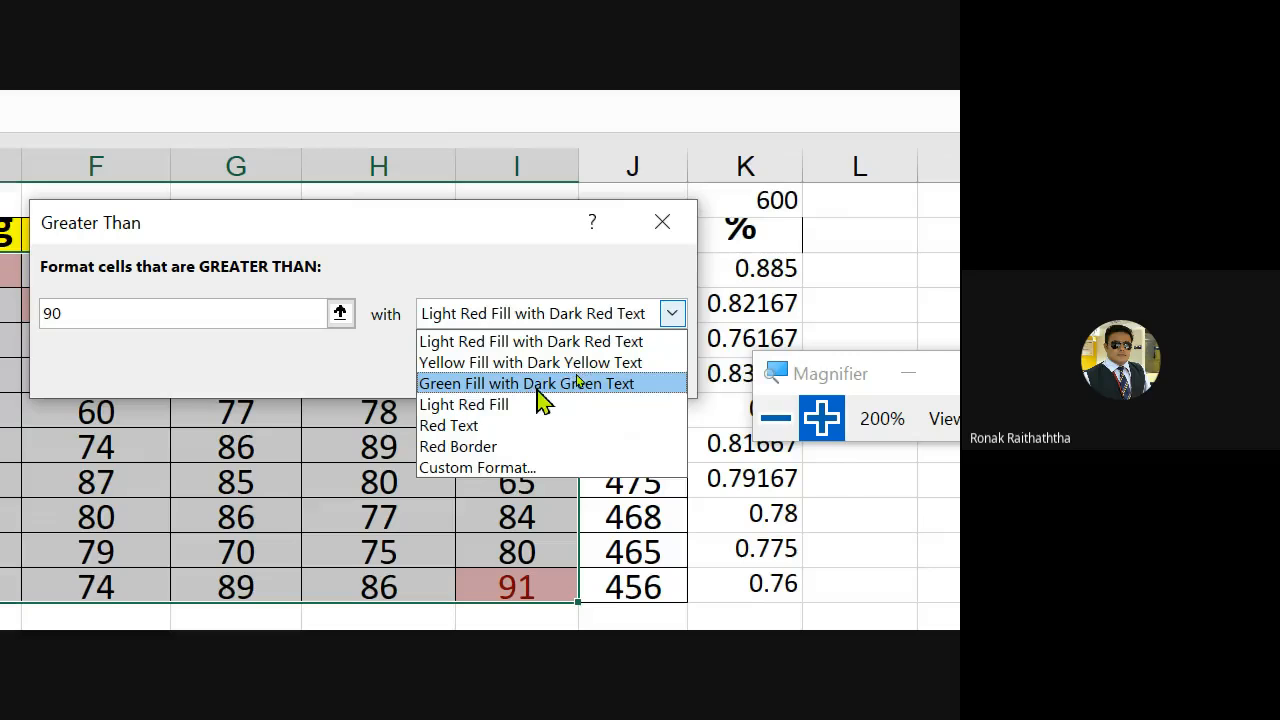
click(520, 472)
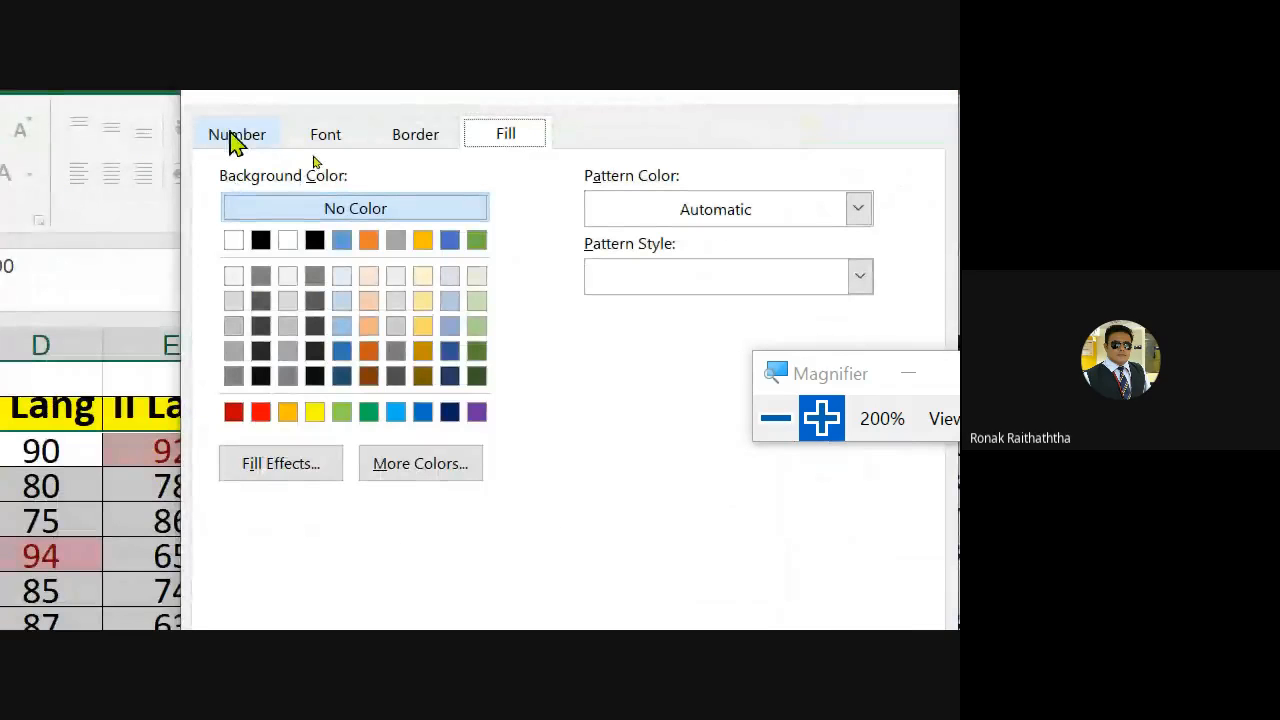
click(322, 136)
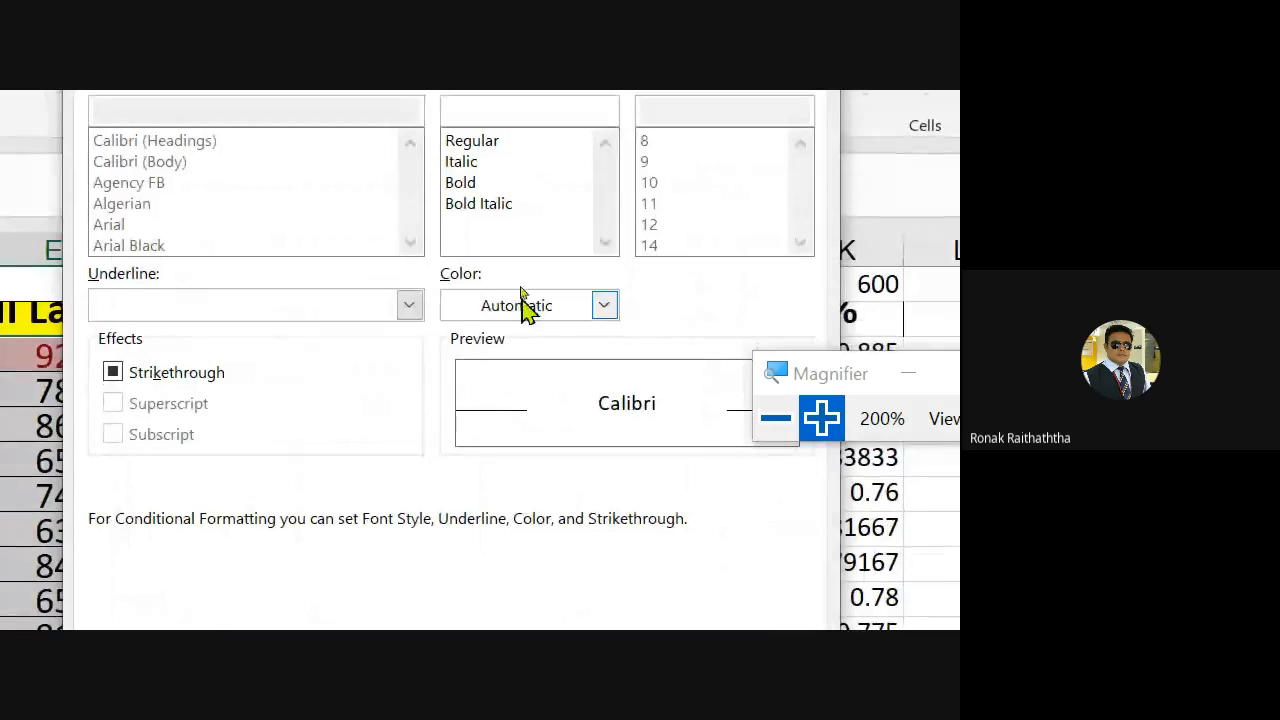
click(605, 309)
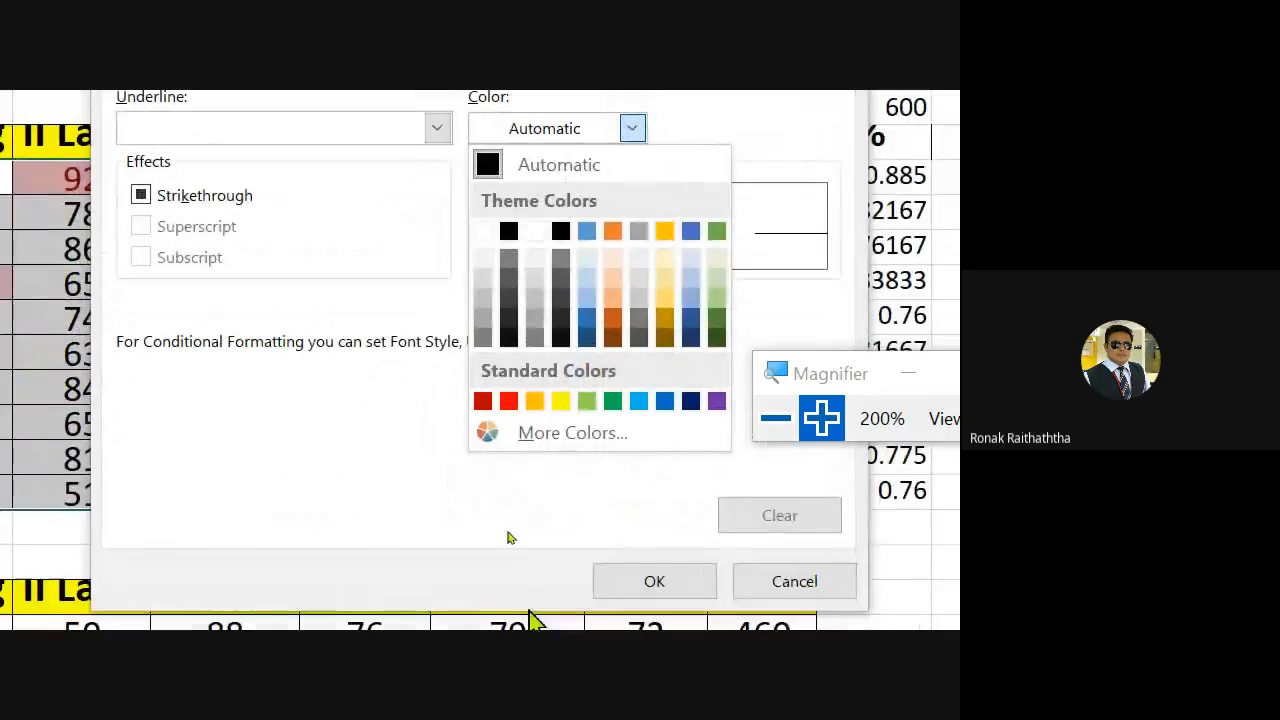
click(509, 401)
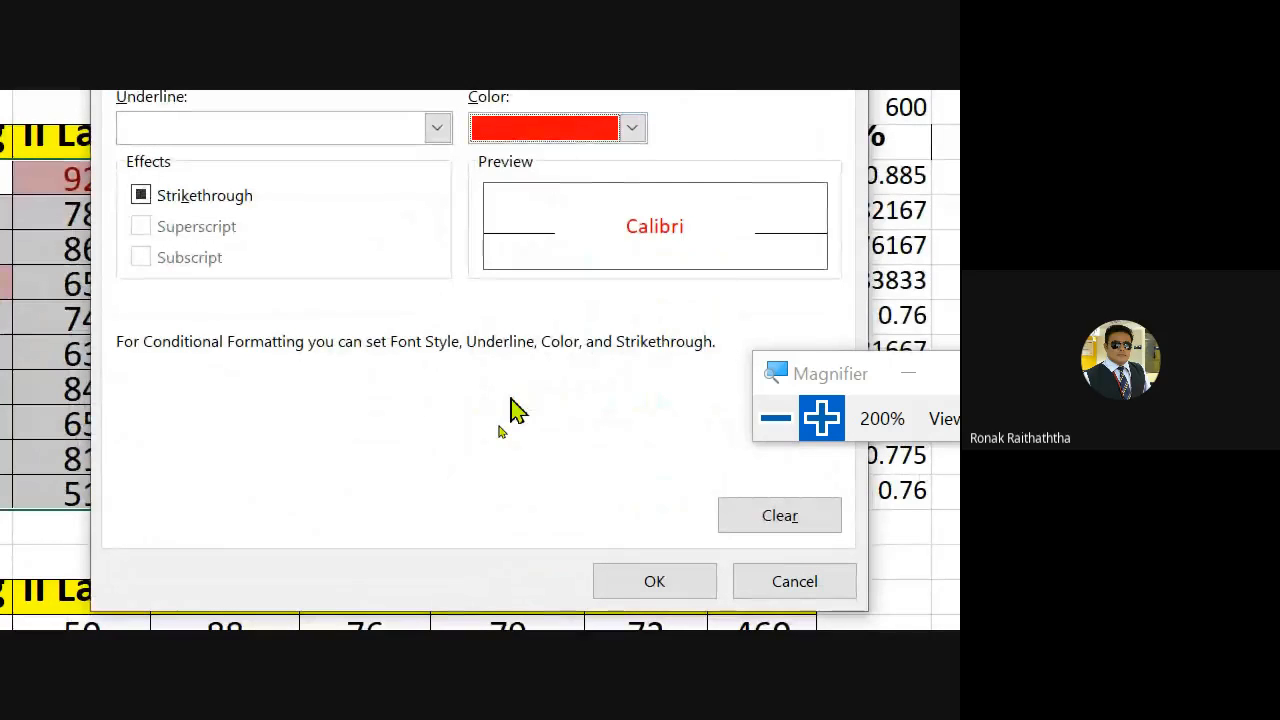
click(658, 582)
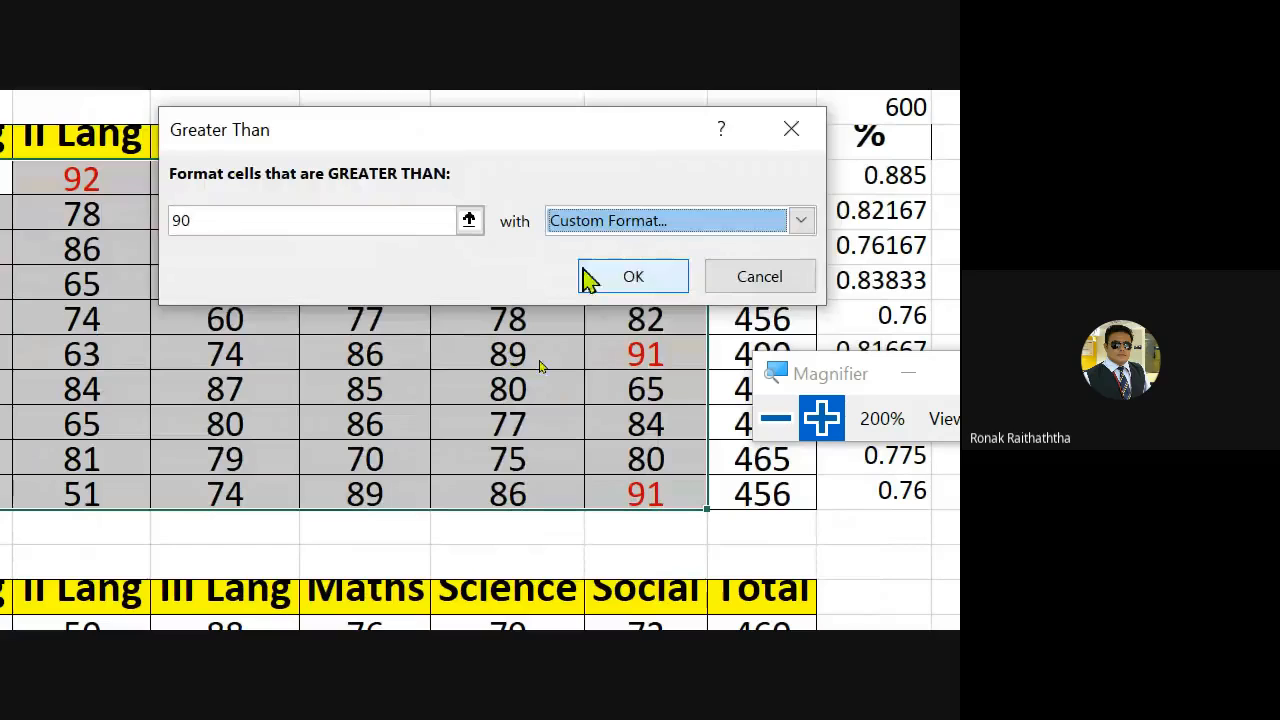
click(633, 277)
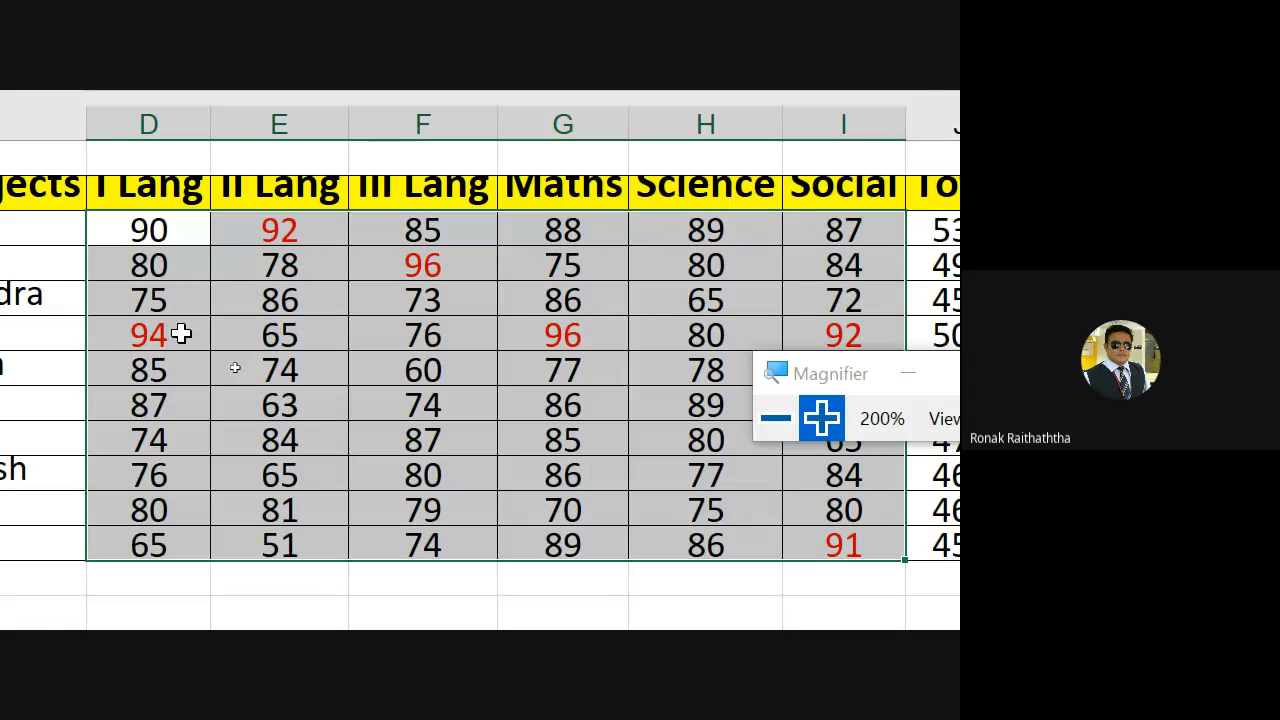
click(534, 301)
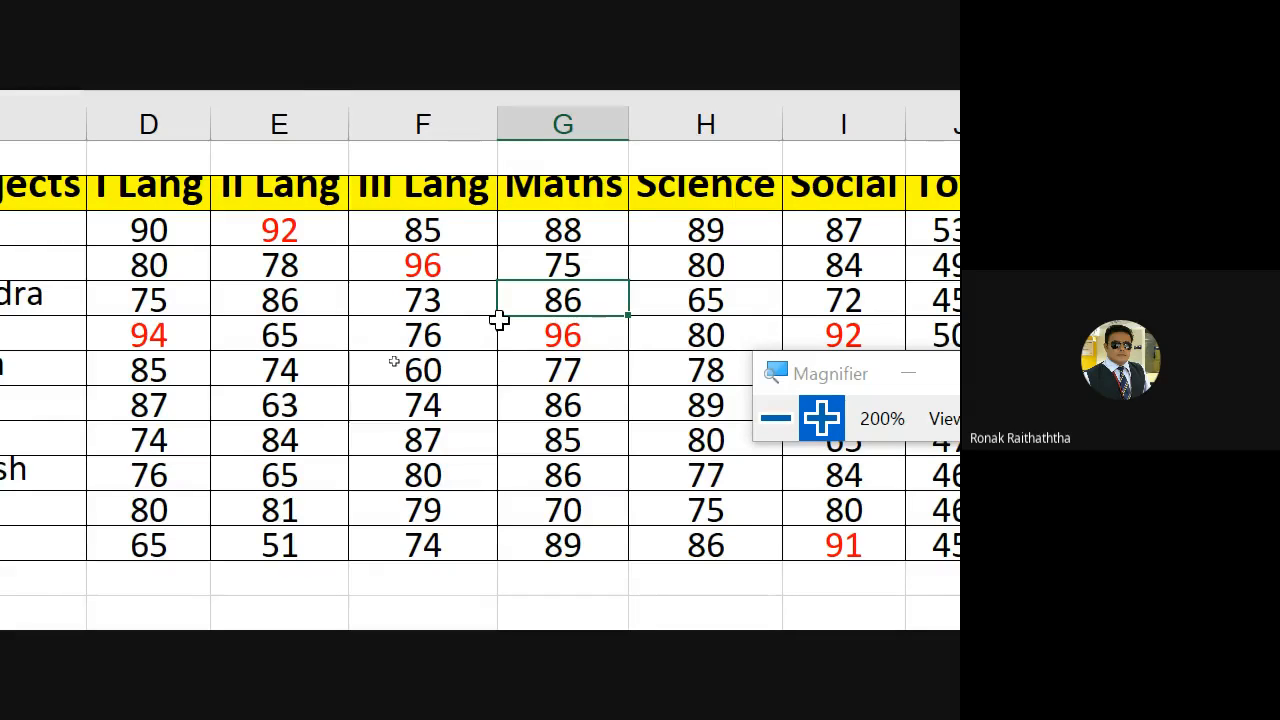
Check the meeting participants in the Google Meet window and return to the Excel workbook
key(alt+Tab)
key(alt+Tab)
key(alt+Tab)
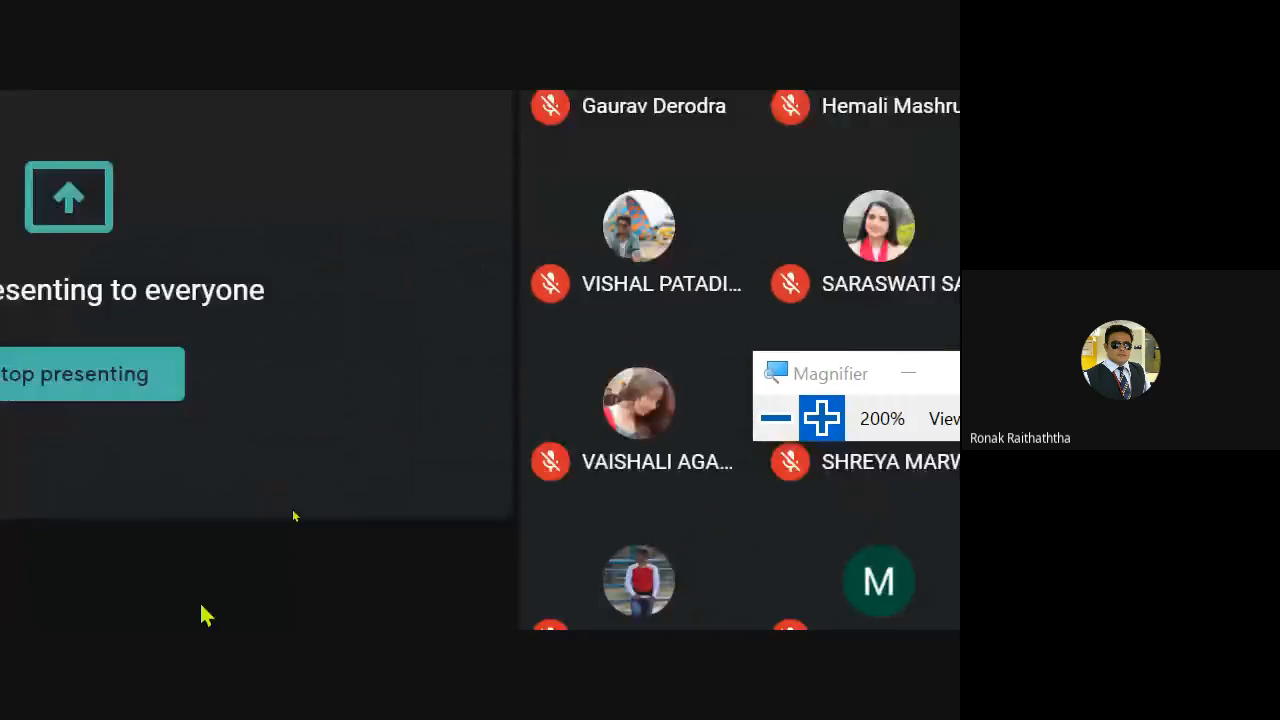
key(alt+Tab)
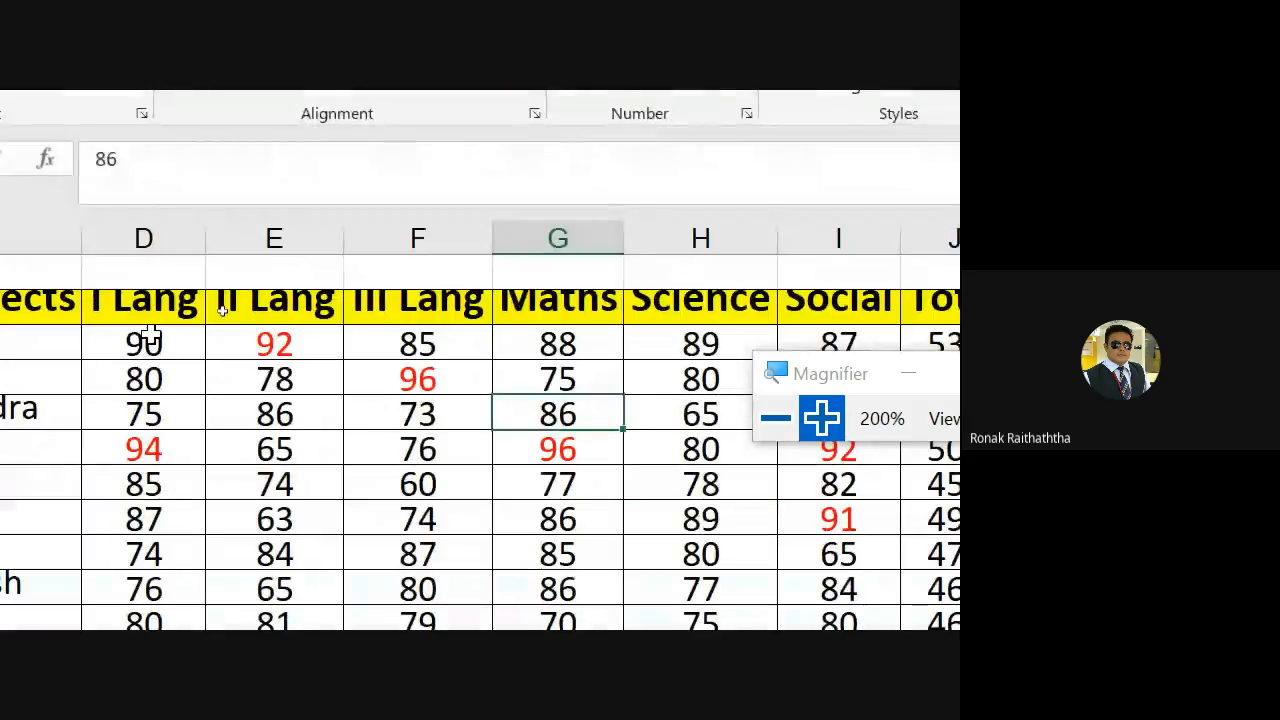
Create a Greater Than highlight rule with a threshold of 90 for the subject marks in D3:I12
click(148, 340)
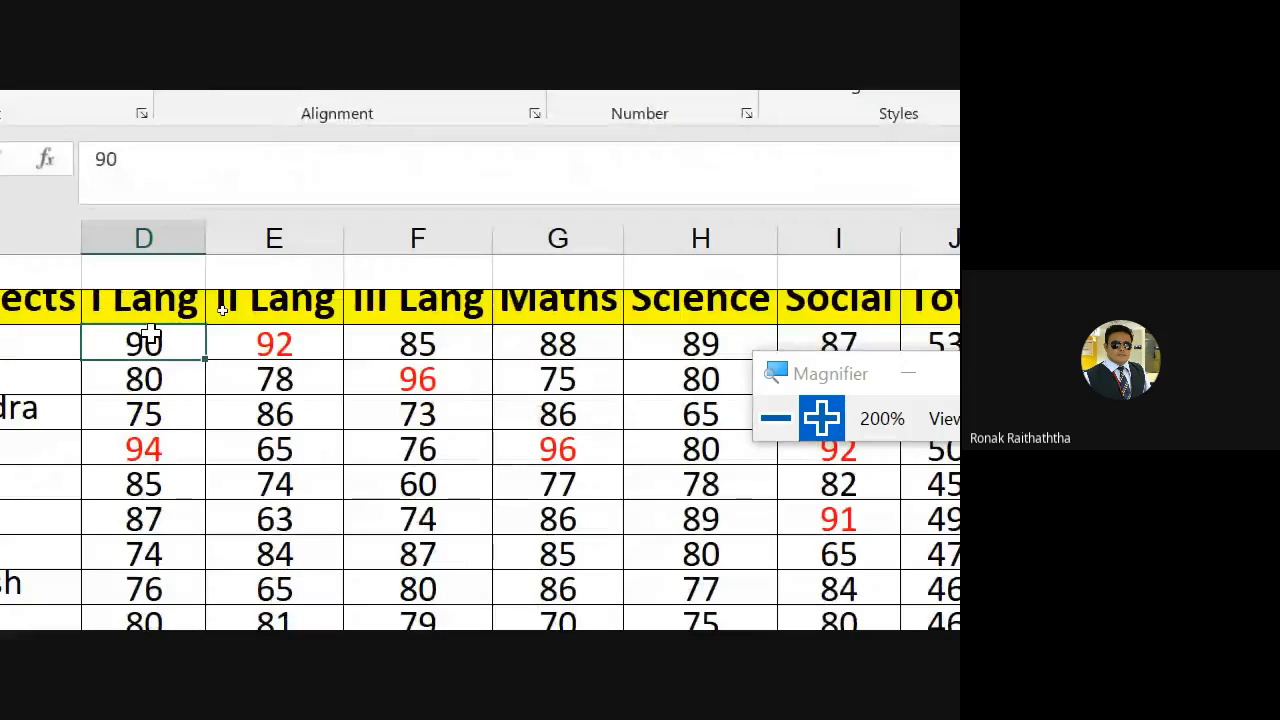
key(ctrl+shift+Right)
key(shift+Left)
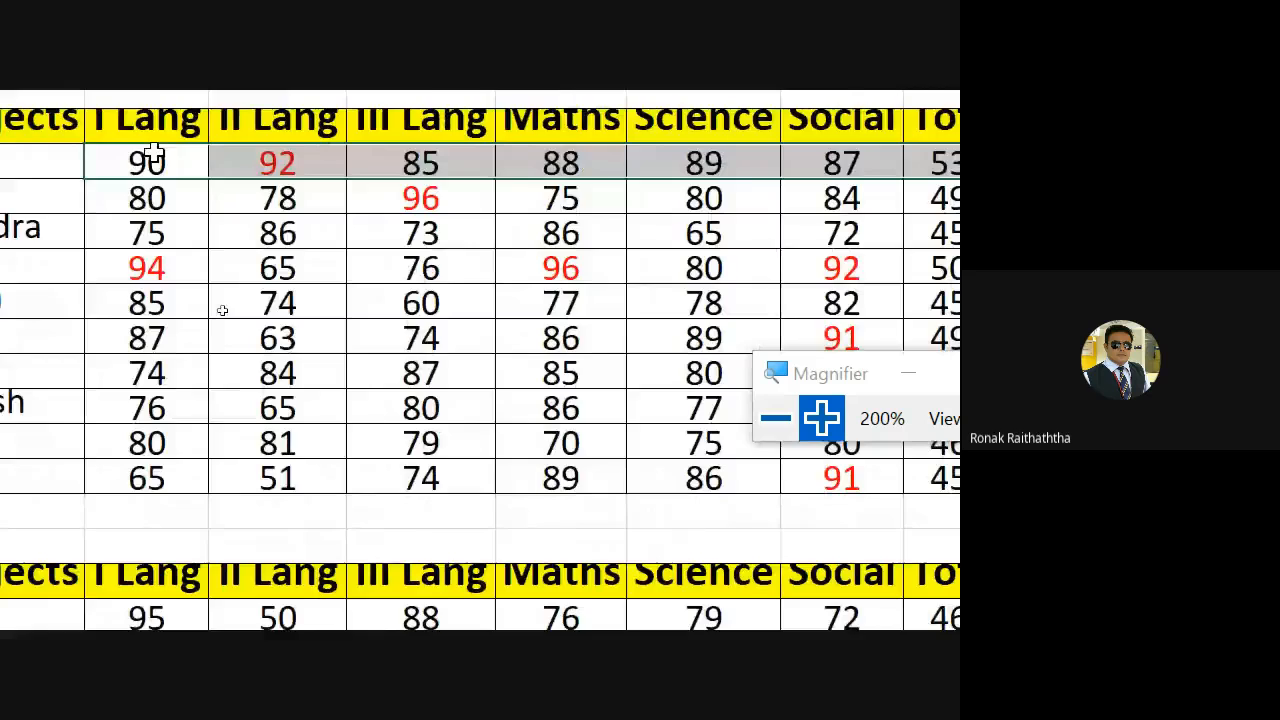
key(ctrl+shift+Down)
key(shift+Left)
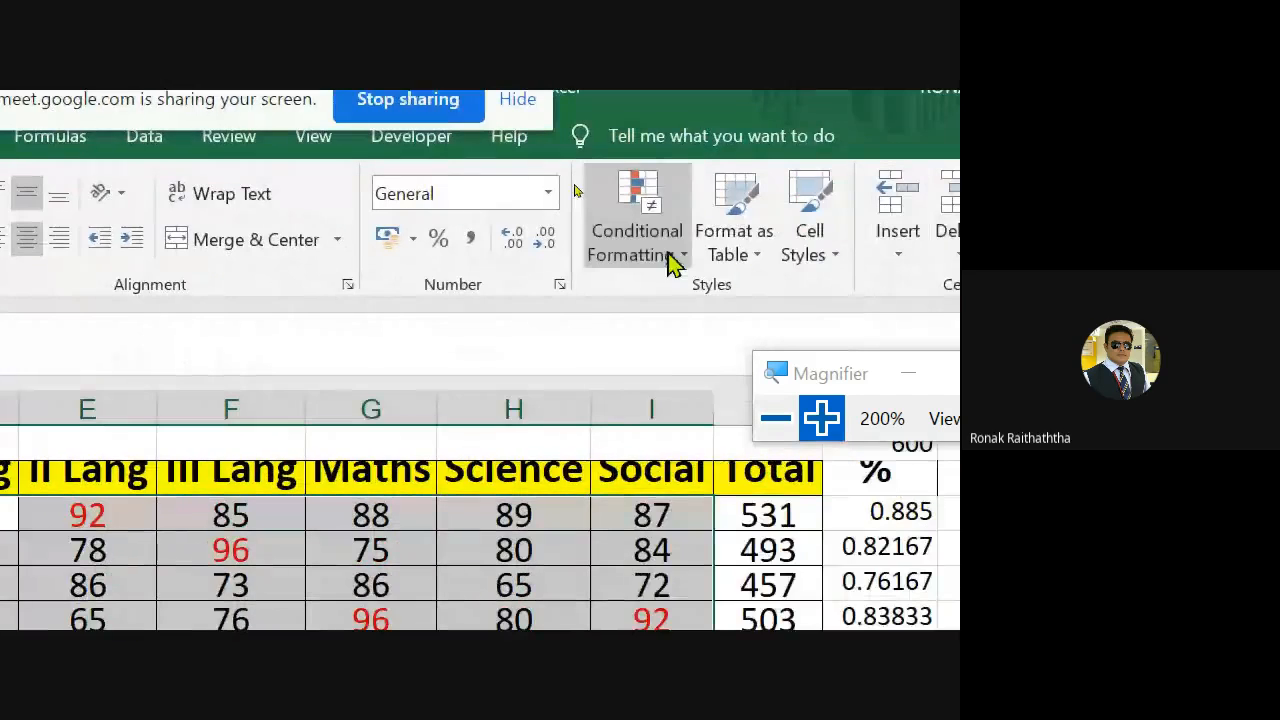
click(670, 258)
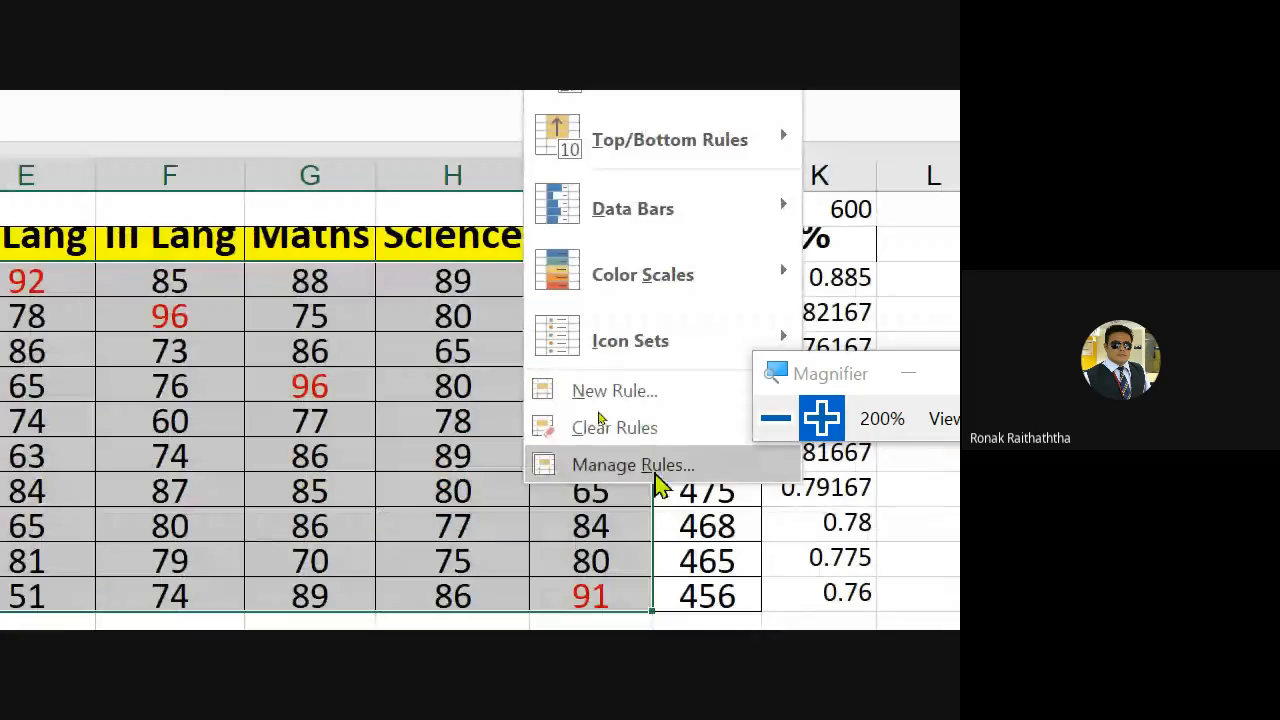
mouse_move(643, 191)
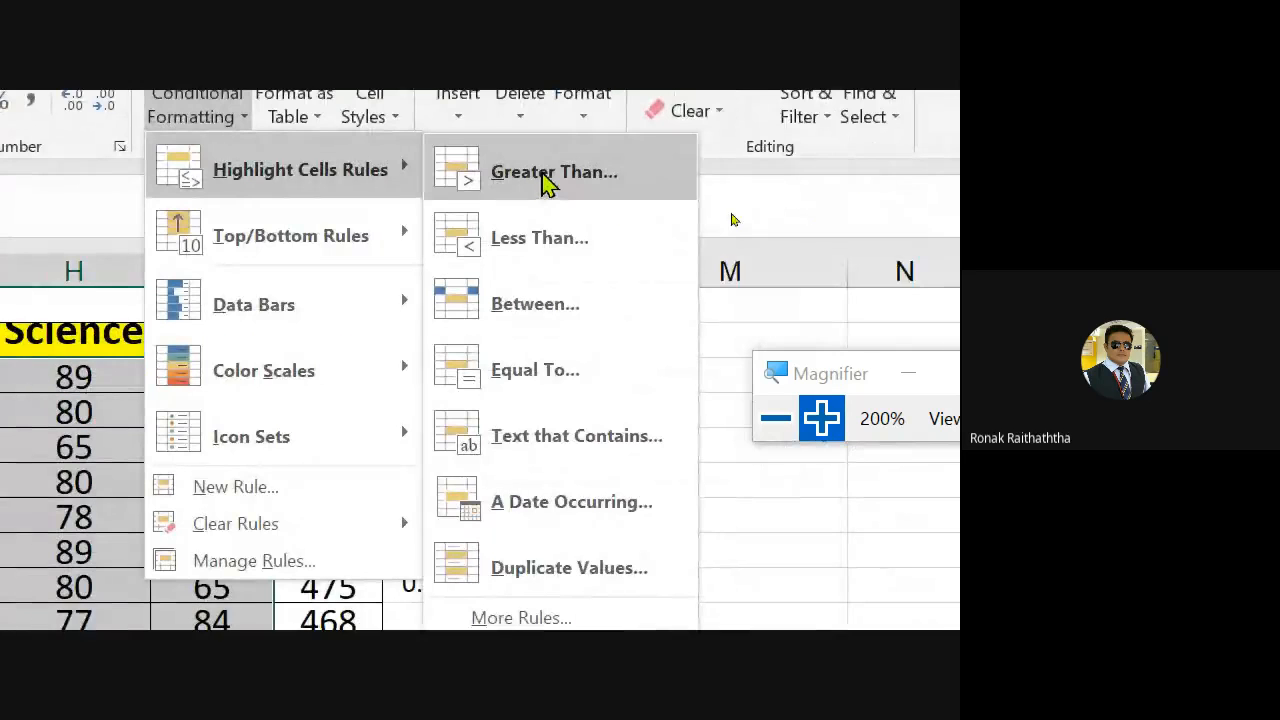
click(549, 183)
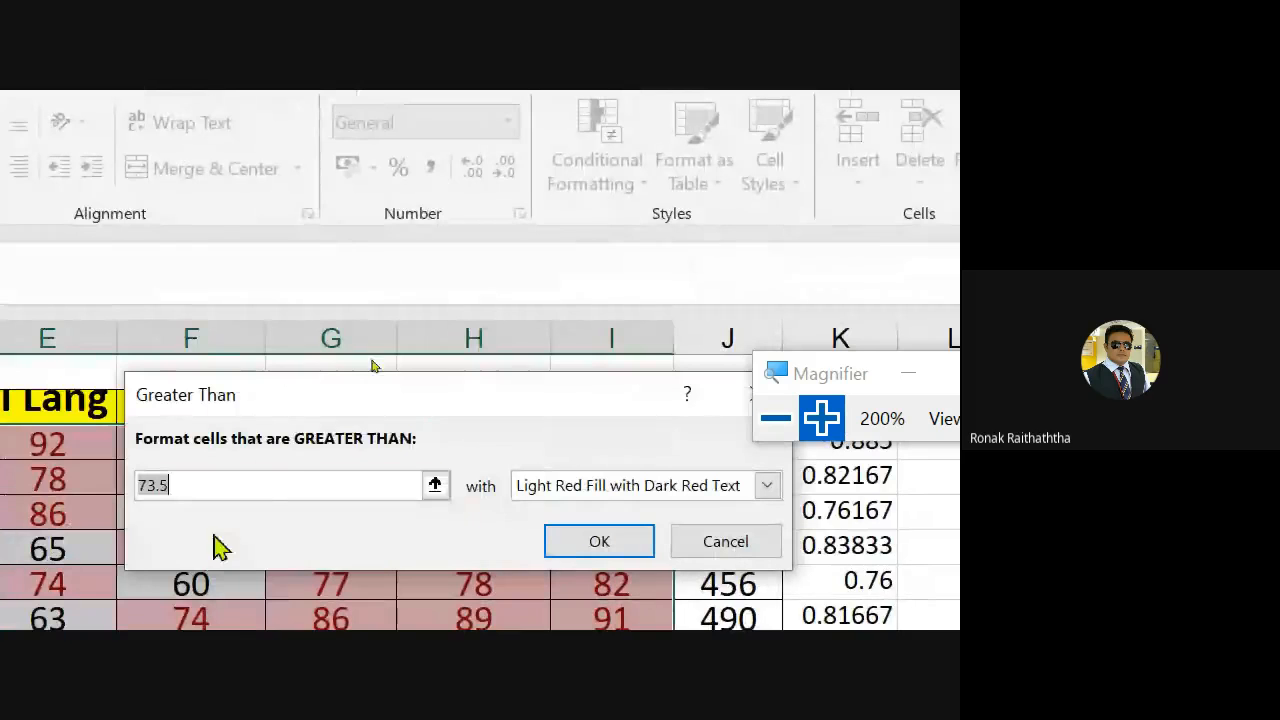
key(BackSpace)
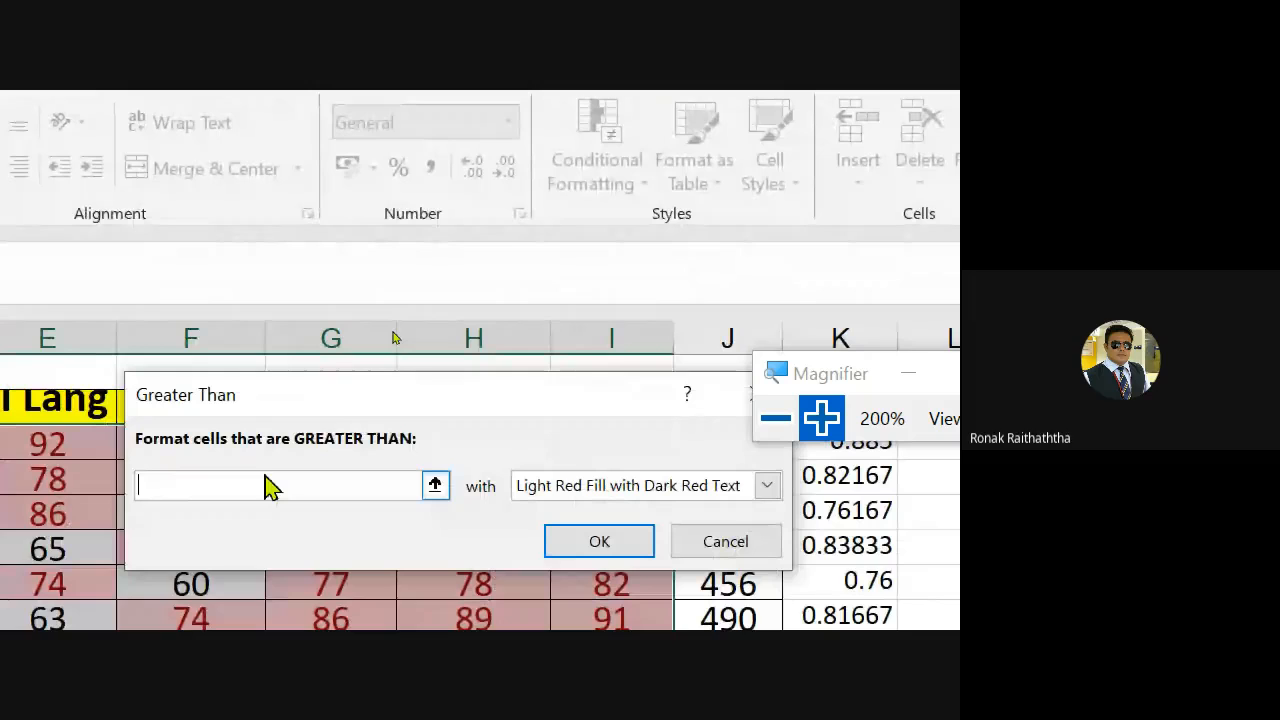
text(90)
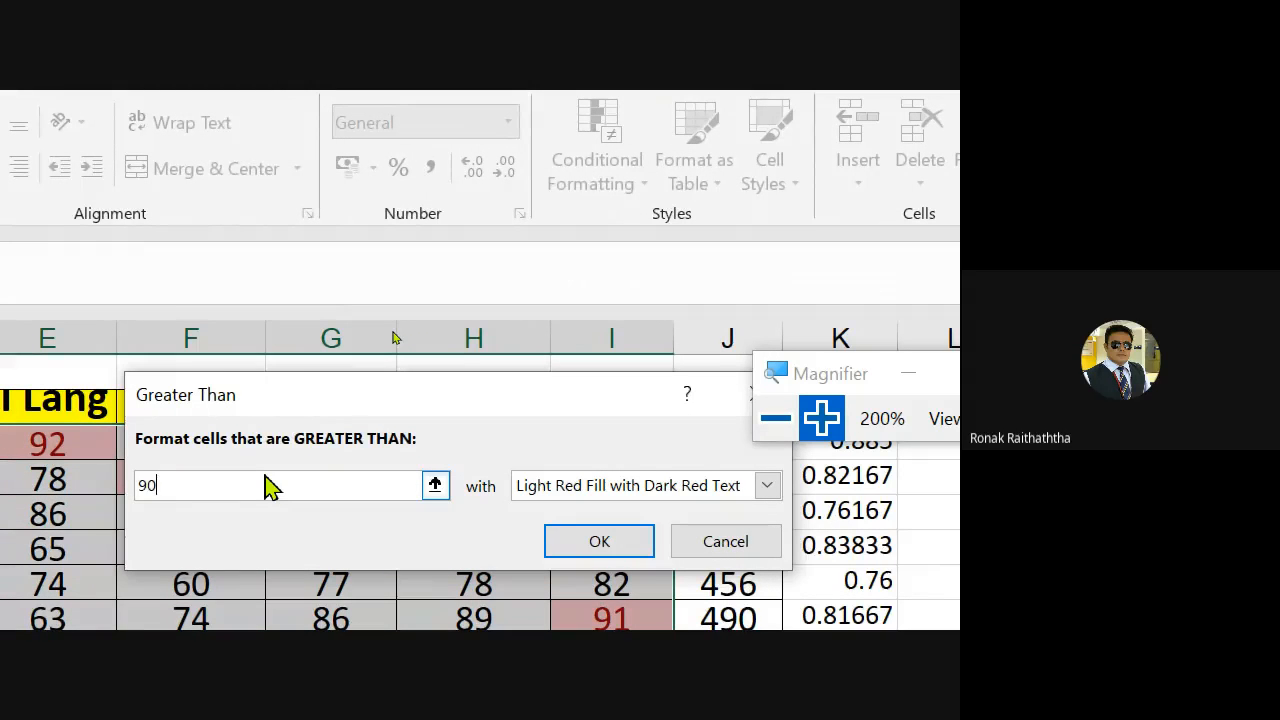
click(436, 485)
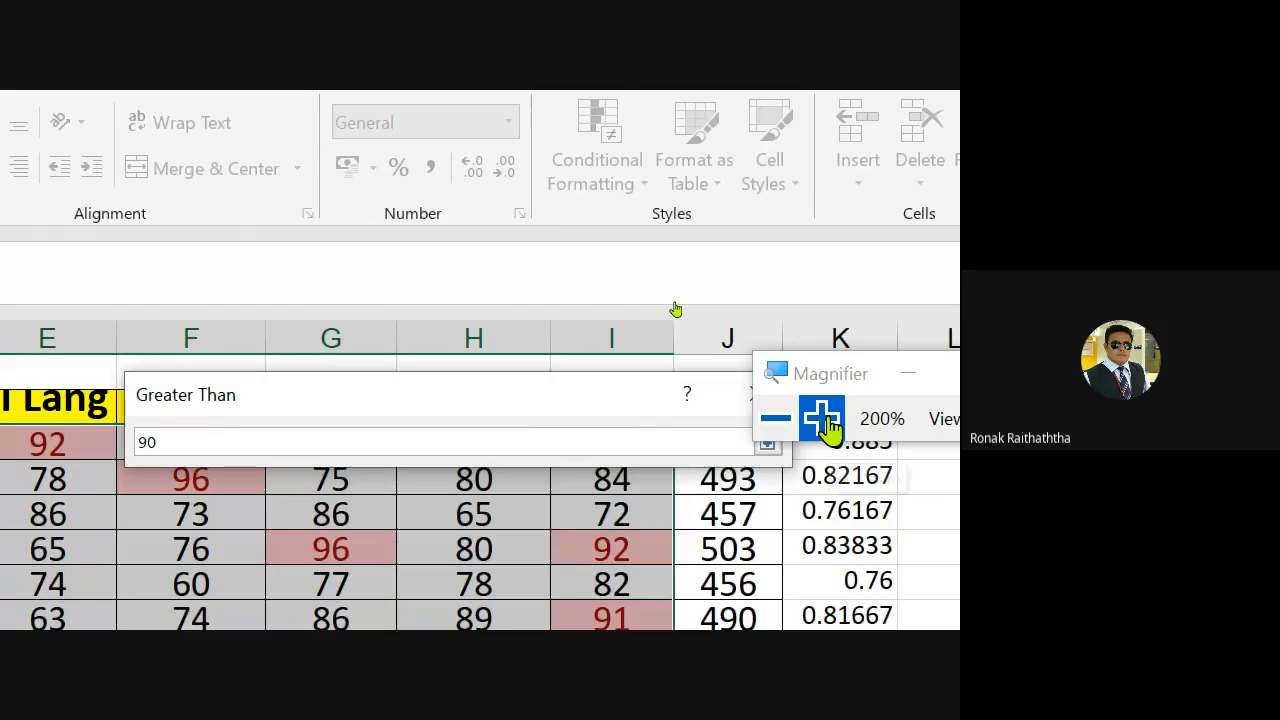
key(Return)
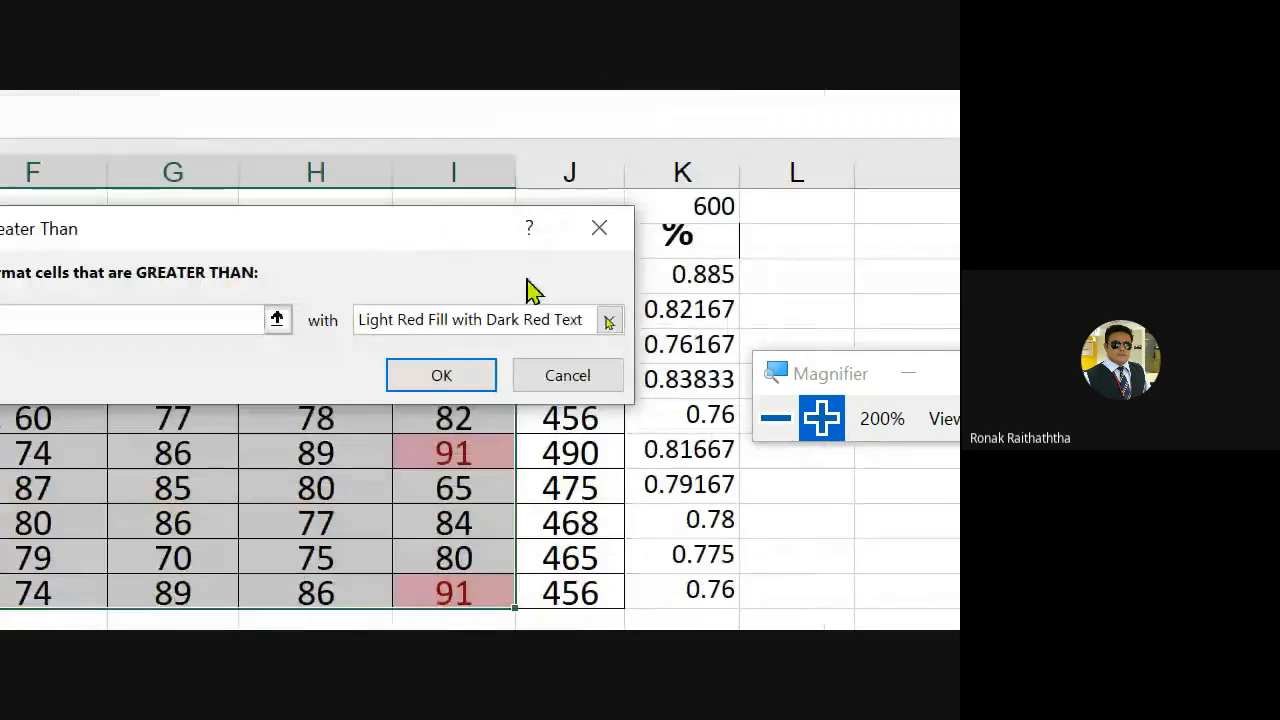
Try an outline border with different line styles as the rule's custom format, discard it, and confirm the Greater Than rule
click(608, 322)
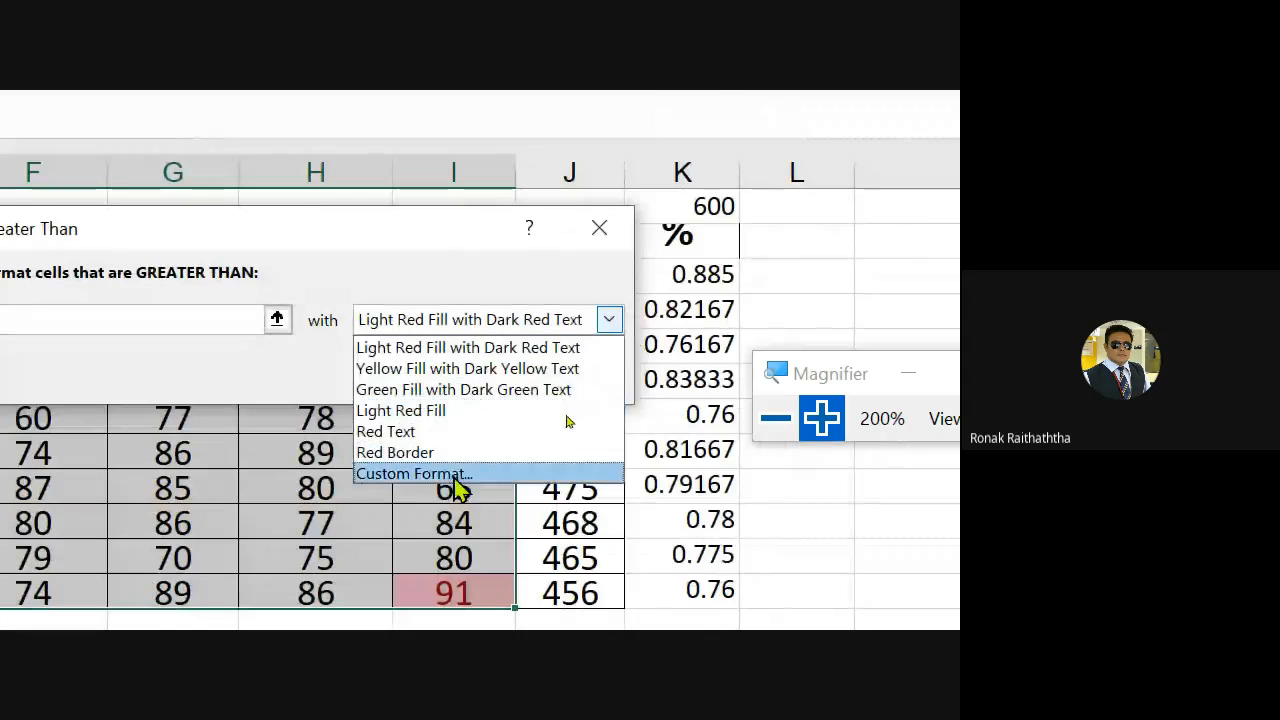
click(414, 473)
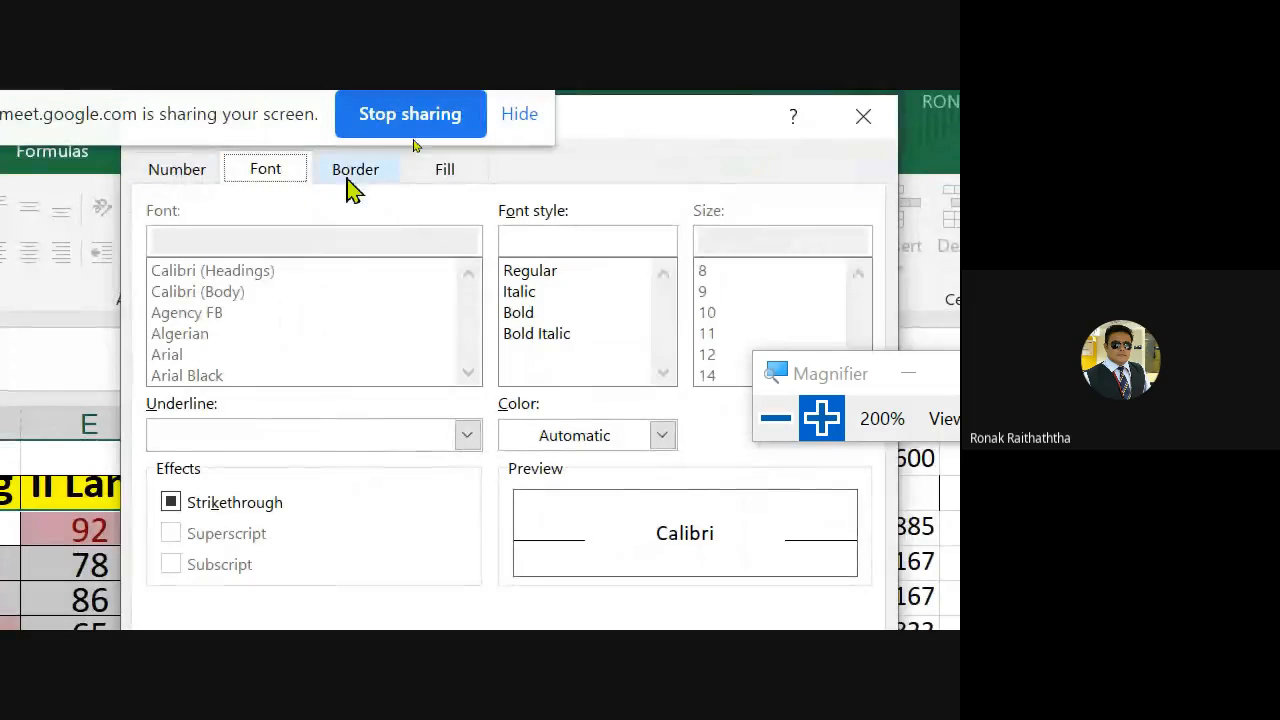
click(358, 172)
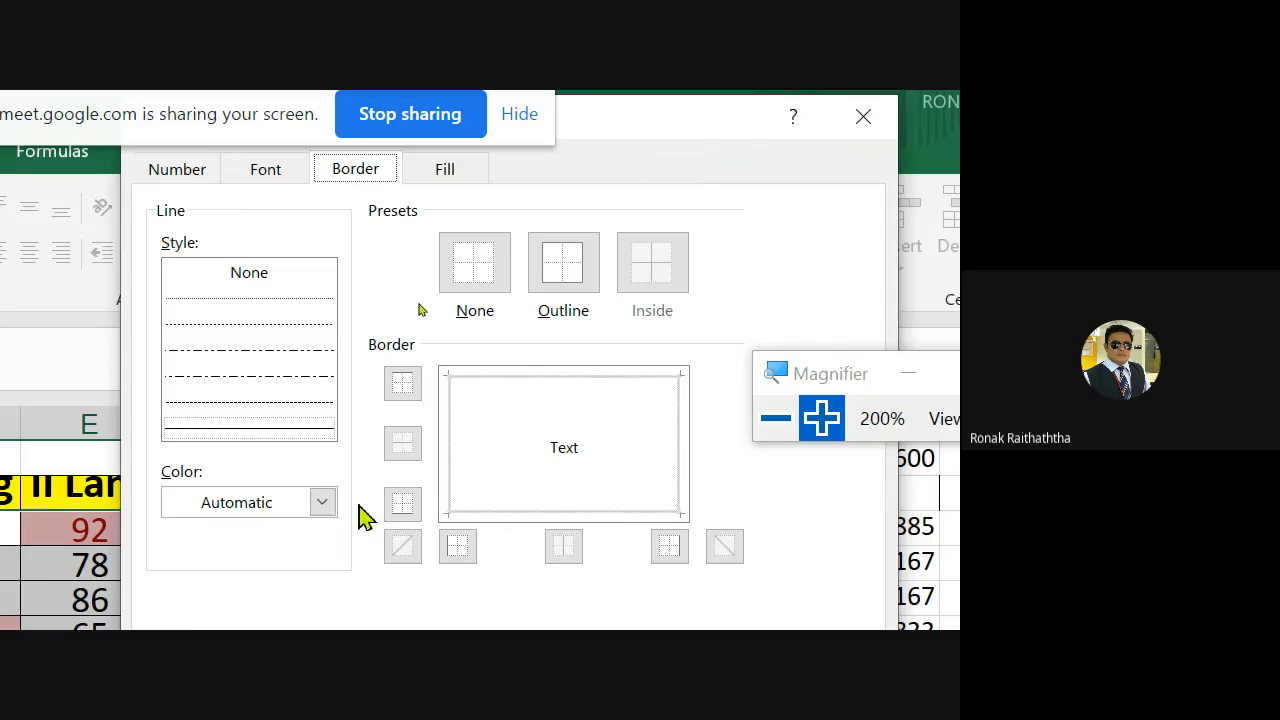
click(322, 505)
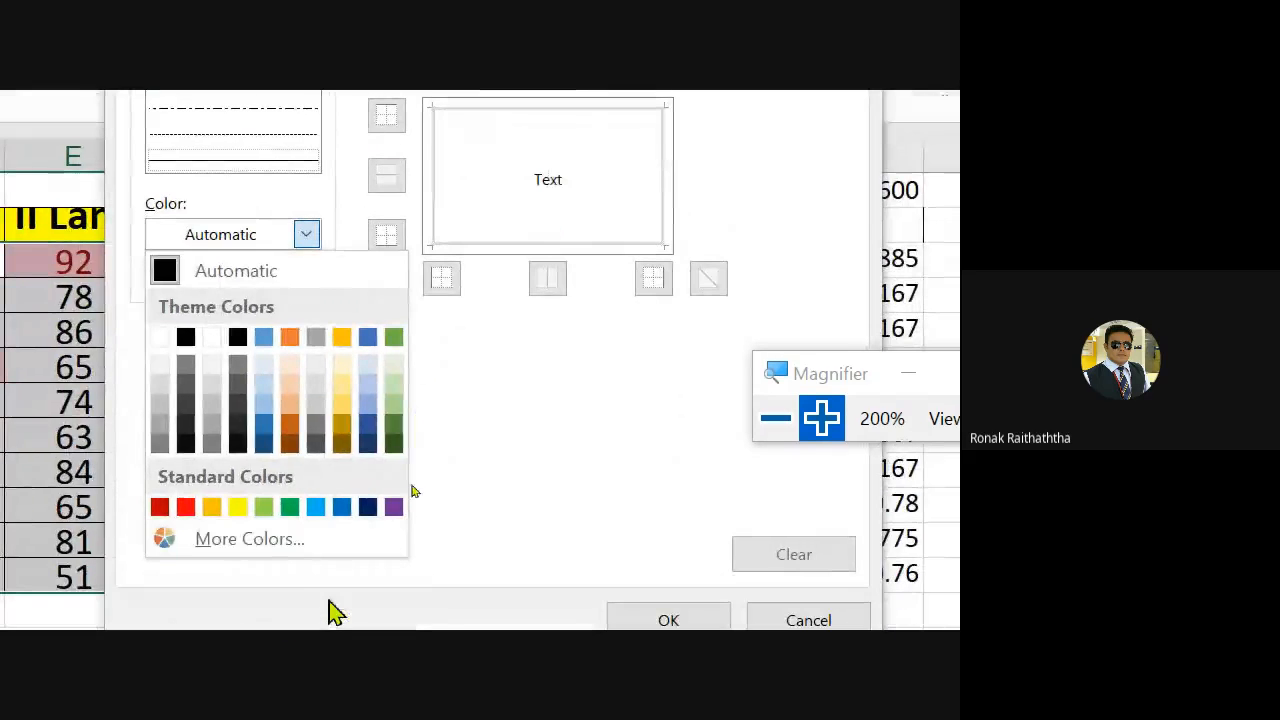
click(323, 304)
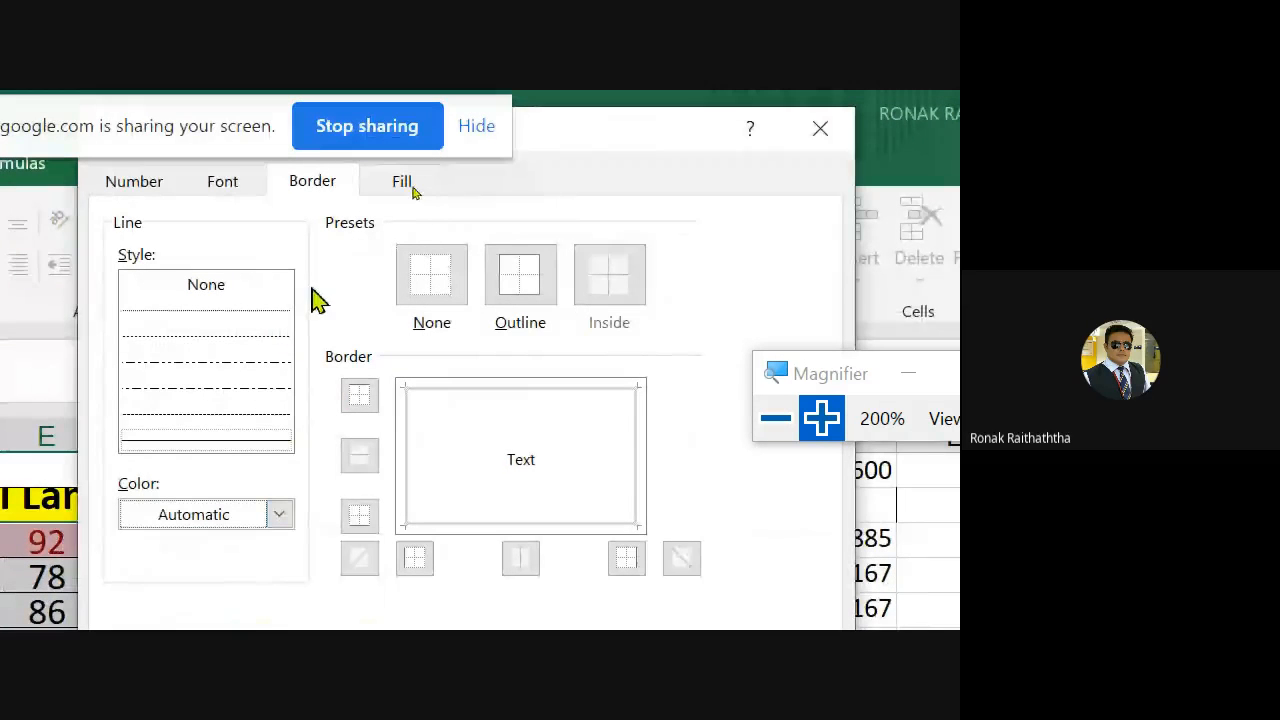
click(528, 277)
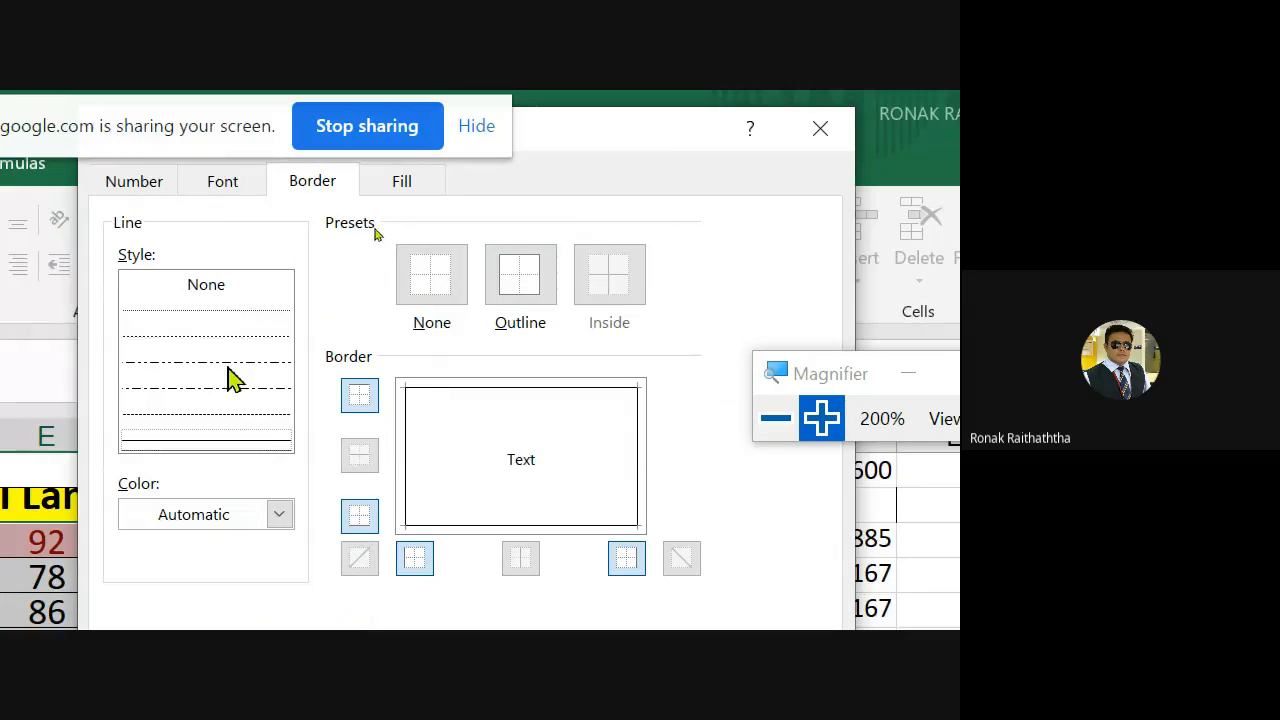
click(207, 338)
click(239, 294)
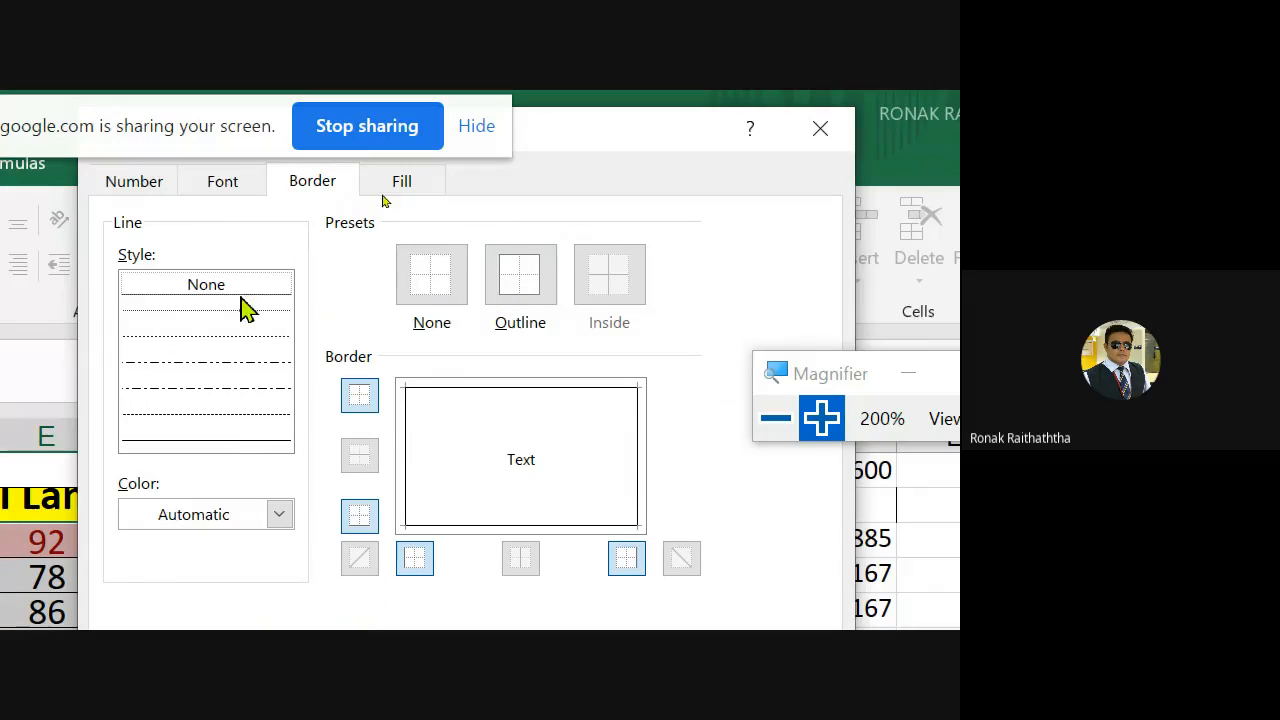
click(234, 382)
click(229, 447)
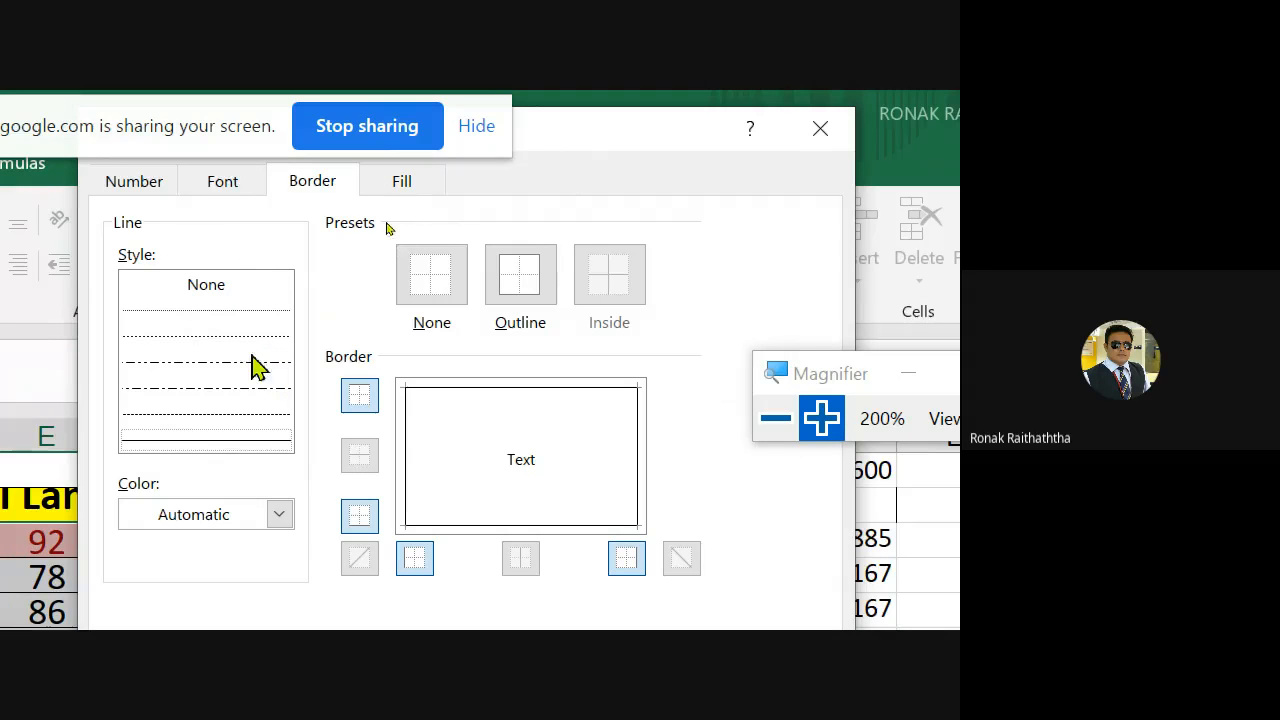
click(249, 386)
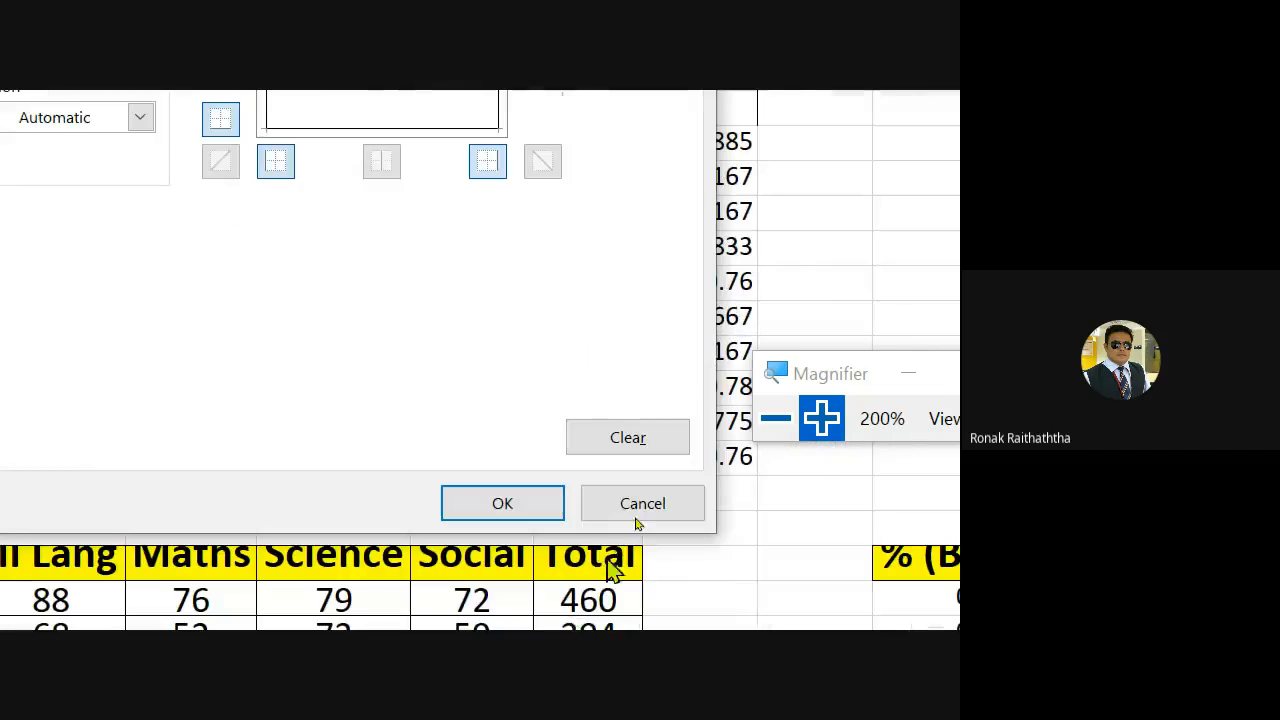
click(642, 503)
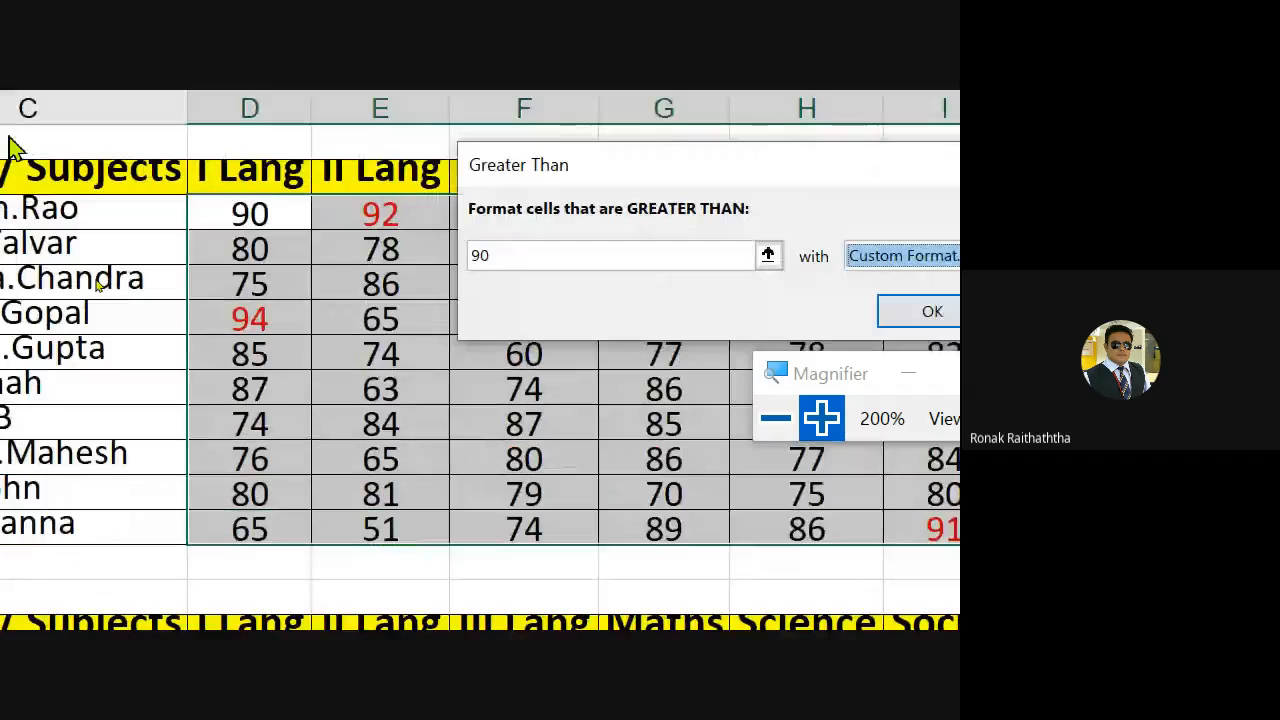
click(937, 300)
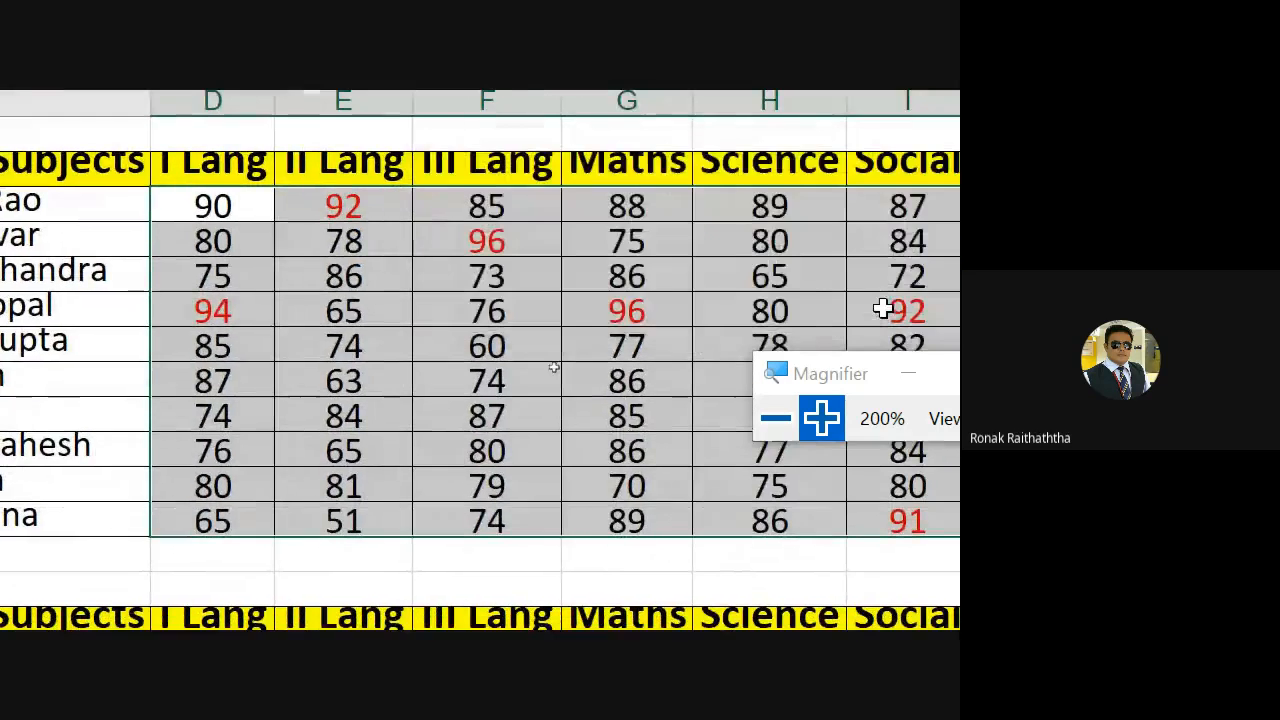
Try to re-enter the I Lang mark in cell D6, and cancel the edit
click(205, 345)
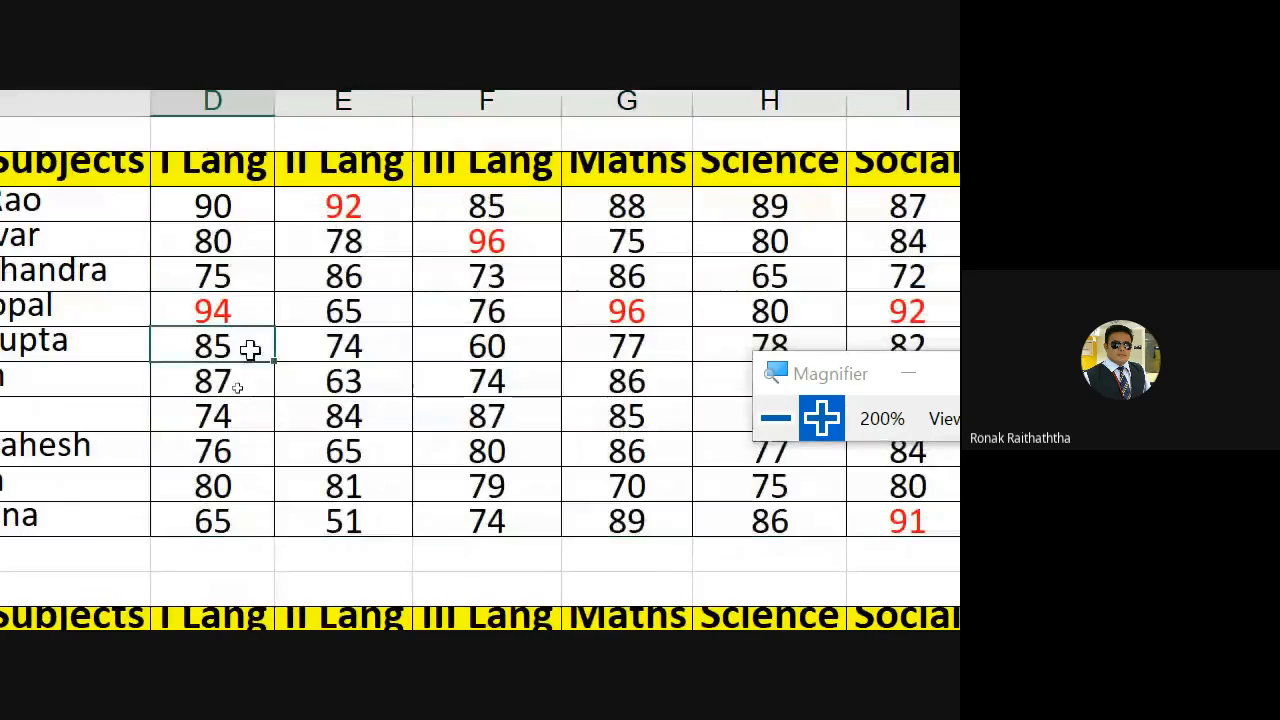
key(ctrl+Up)
double_click(257, 311)
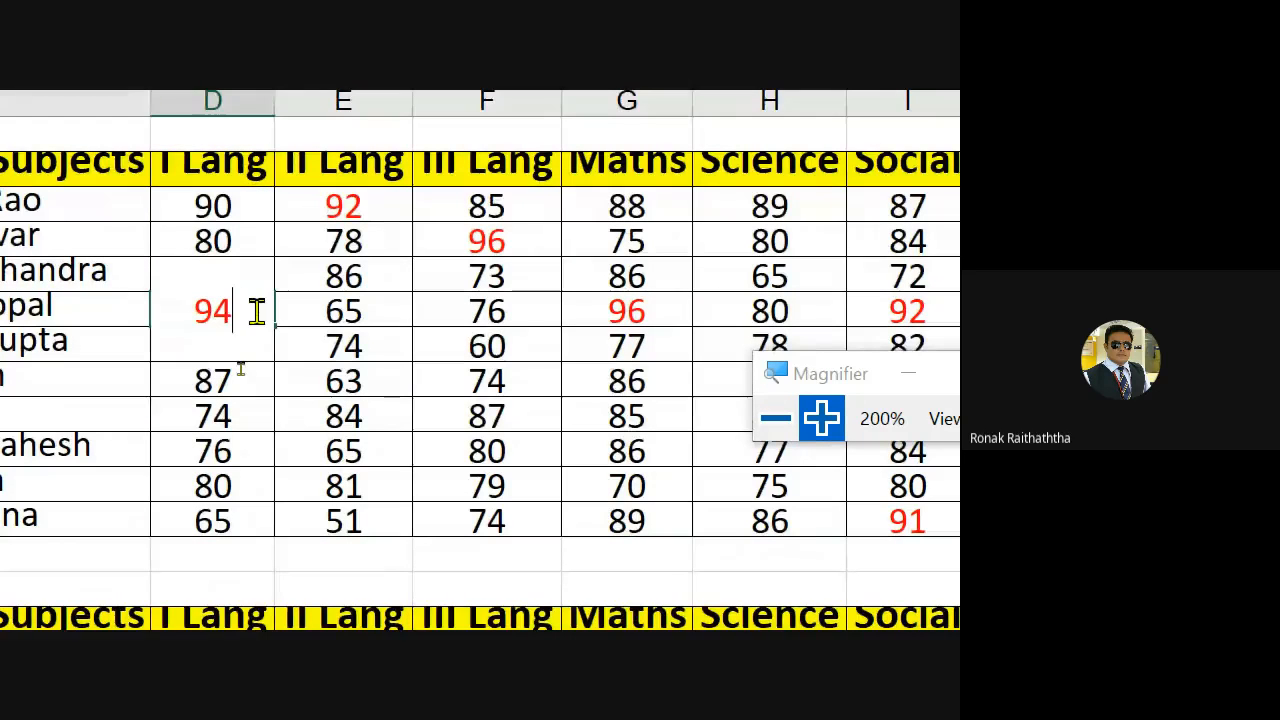
key(Return)
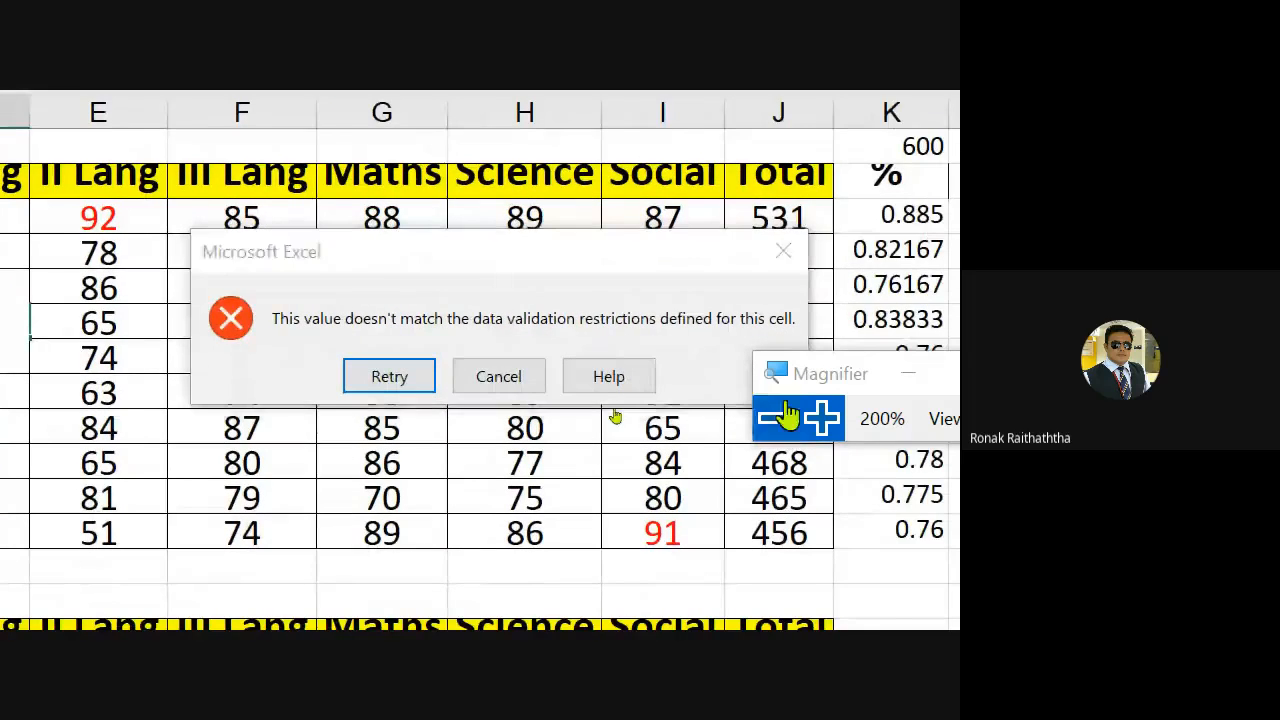
click(505, 380)
double_click(332, 317)
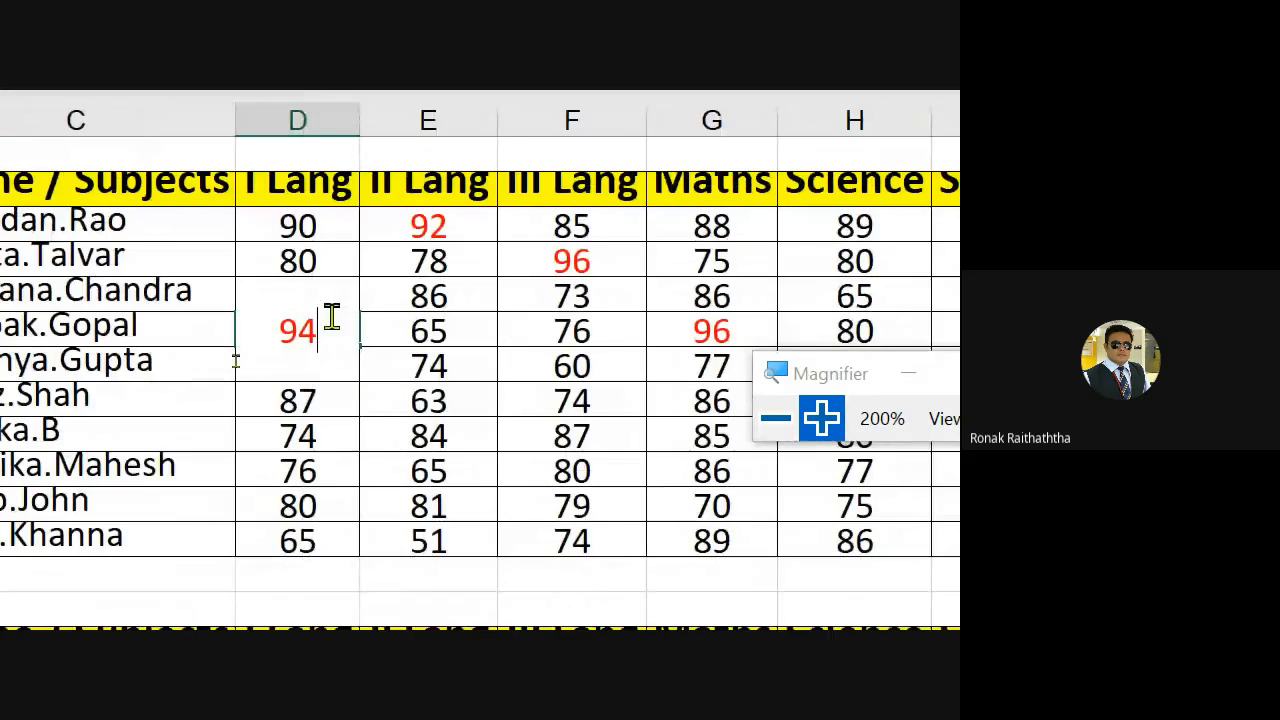
key(Escape)
click(484, 383)
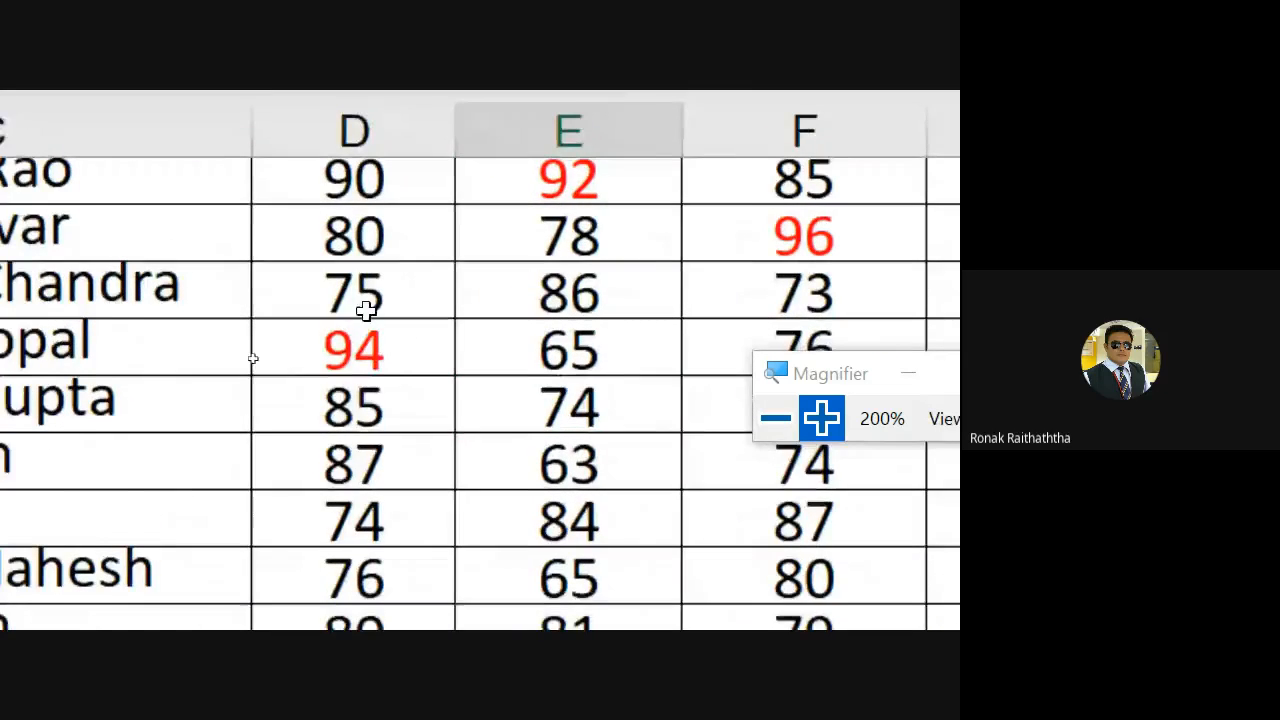
Apply outside borders to the subject marks in D3:I12
scroll(513, 356, down, 5)
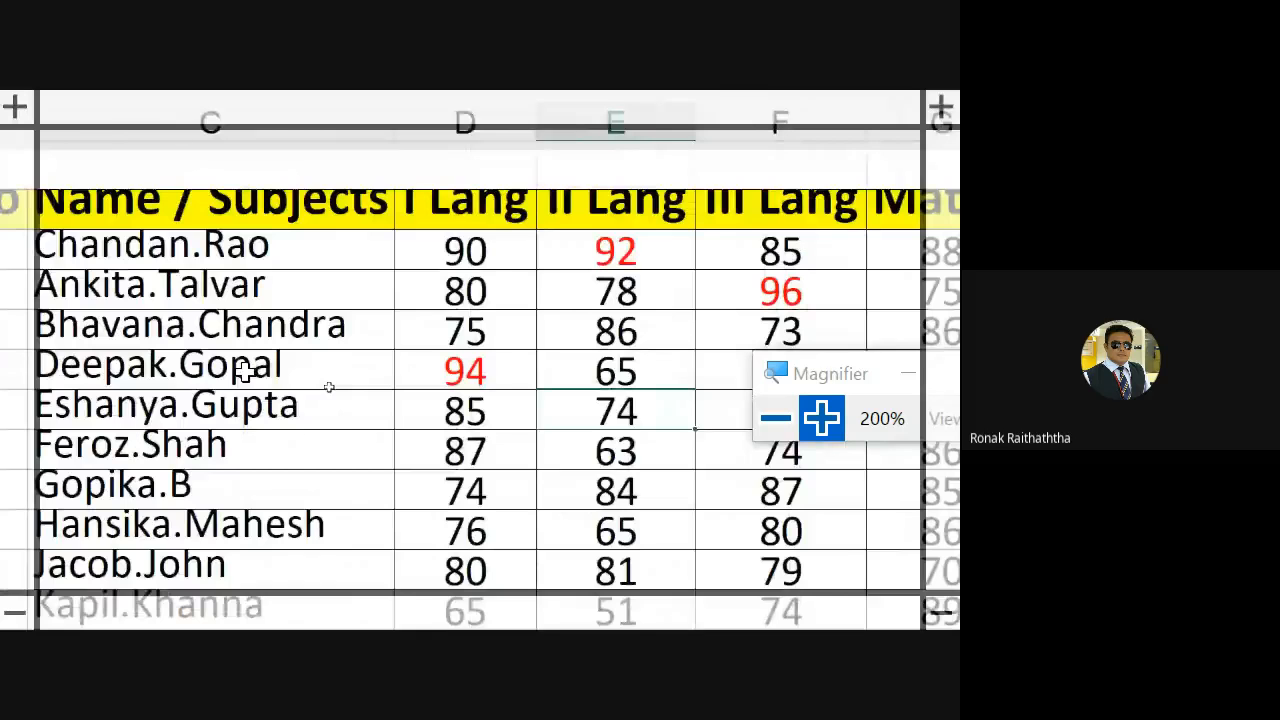
drag(388, 196, 800, 452)
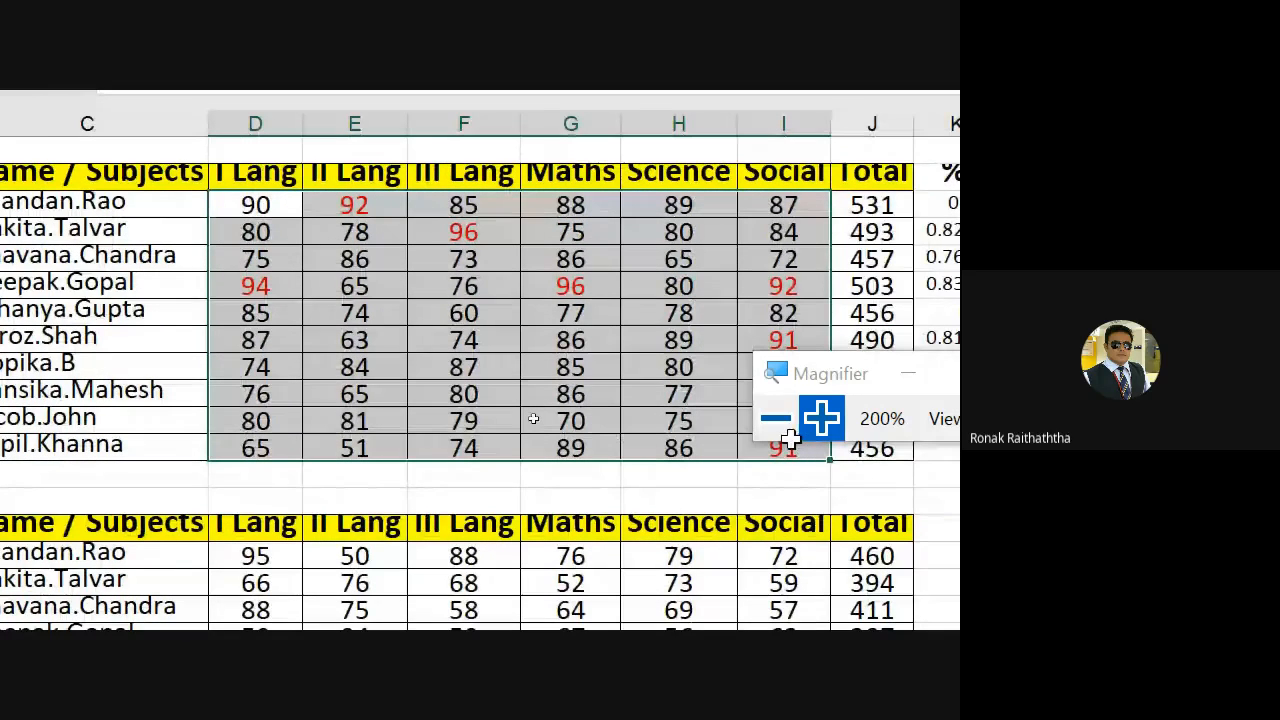
key(alt+h)
key(b)
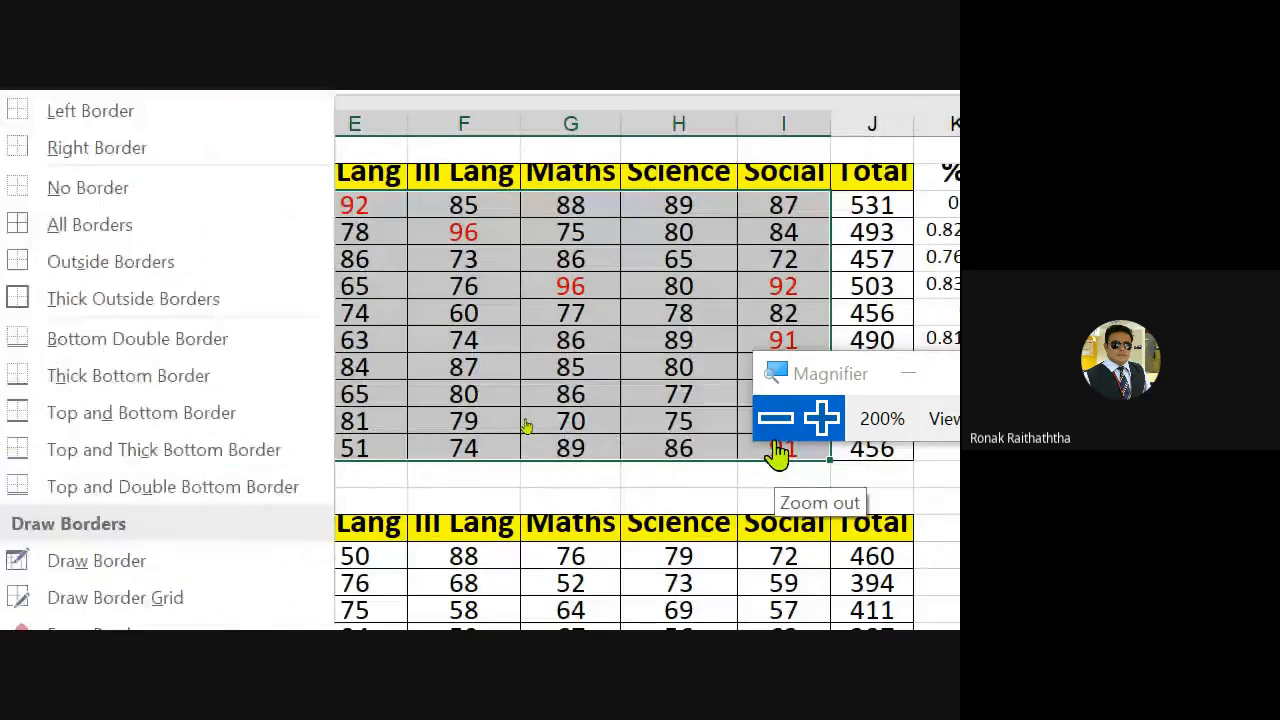
key(s)
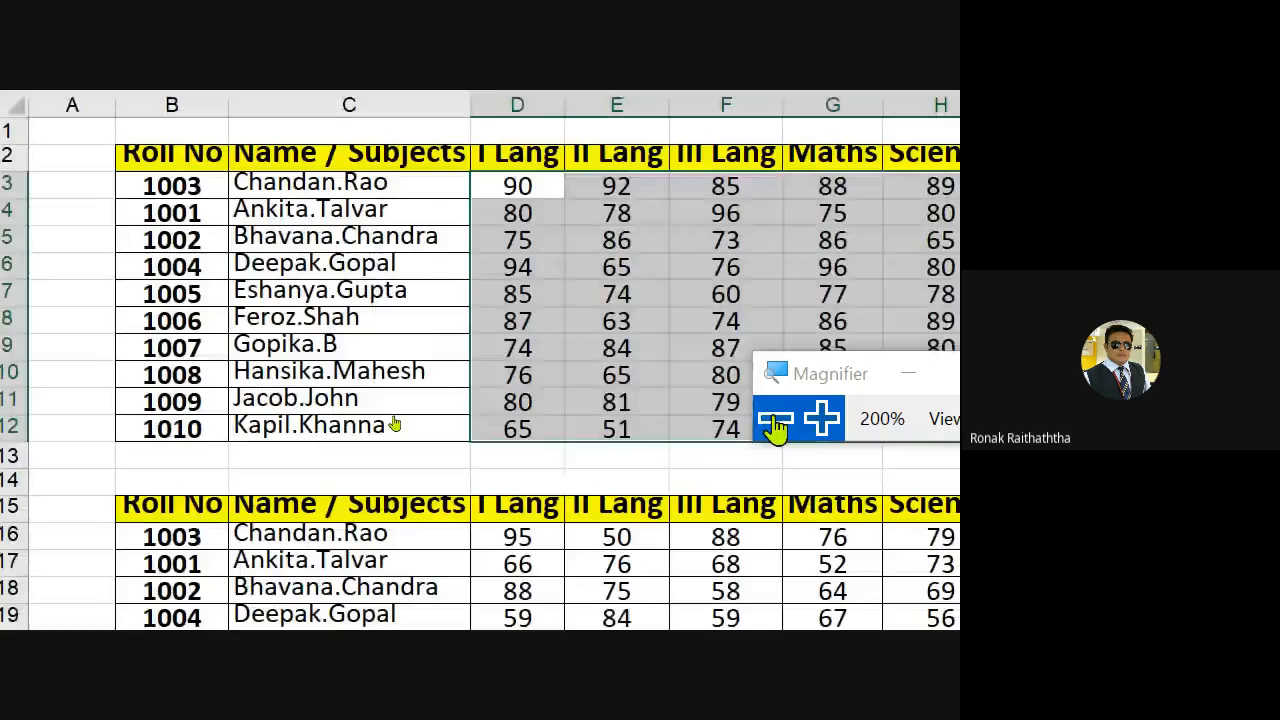
Reduce the Magnifier zoom to 100% and look through the recovered file versions in Document Recovery
click(772, 420)
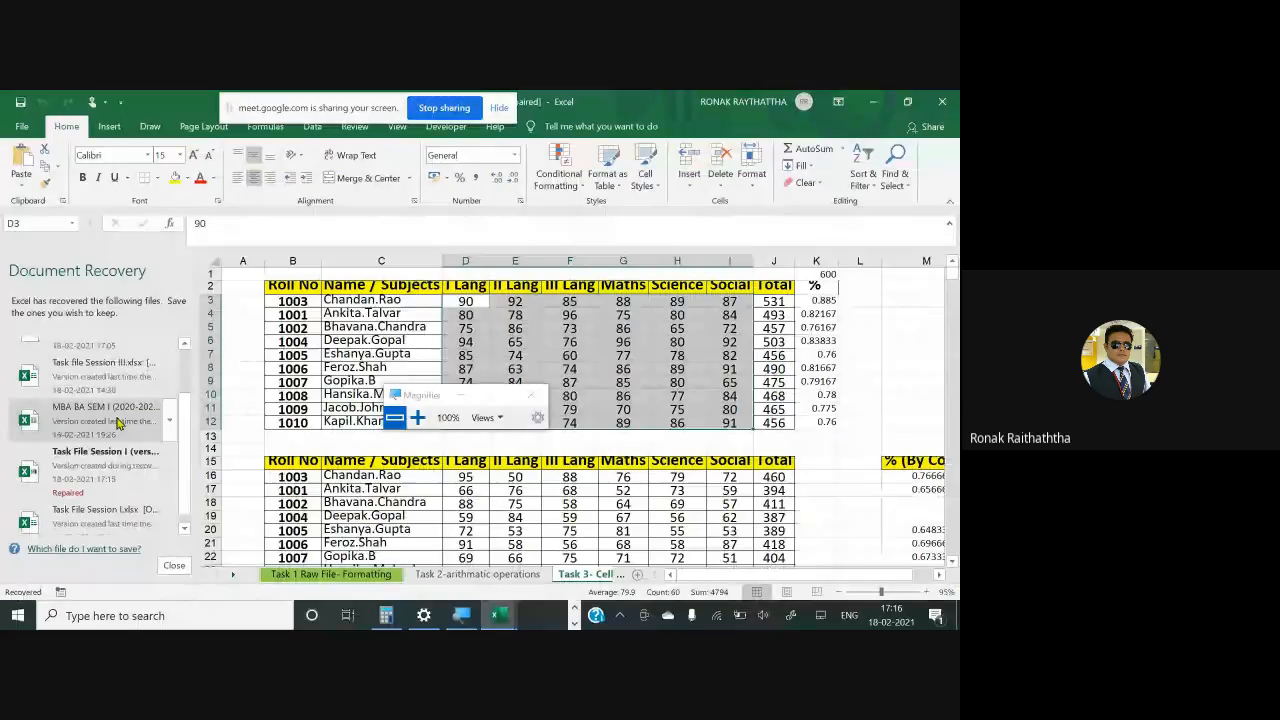
scroll(103, 478, down, 3)
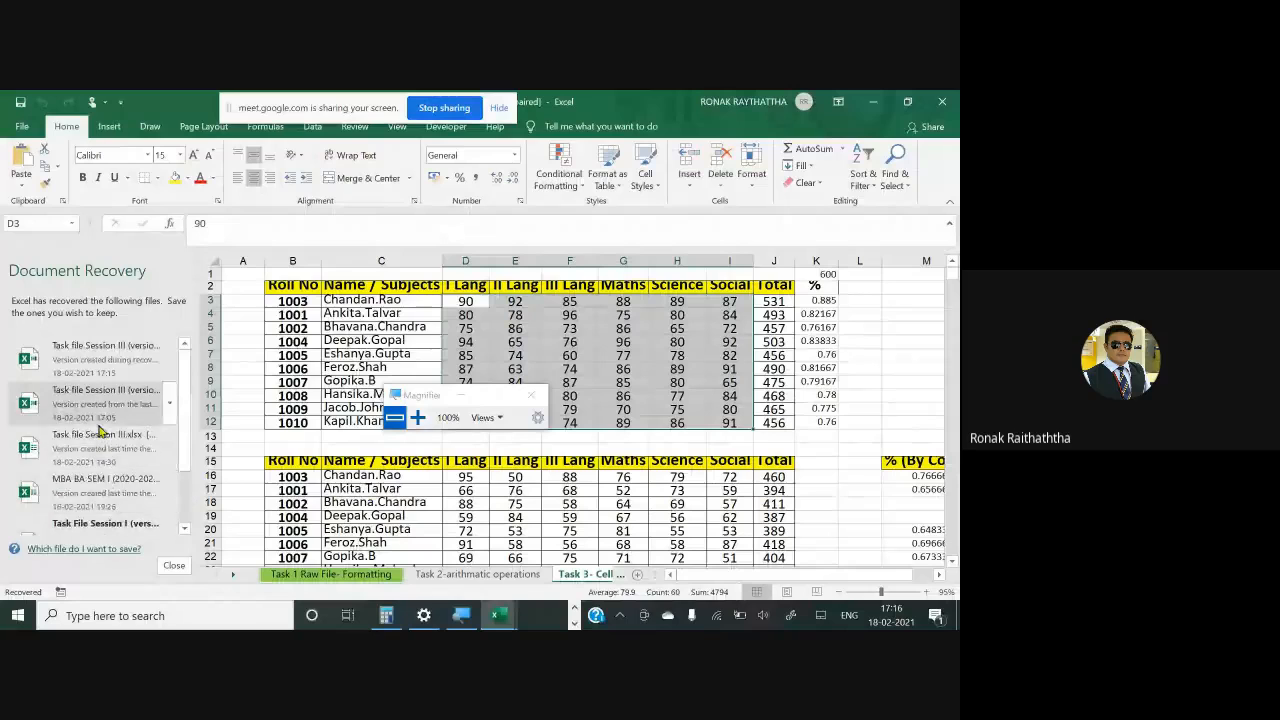
scroll(95, 456, up, 2)
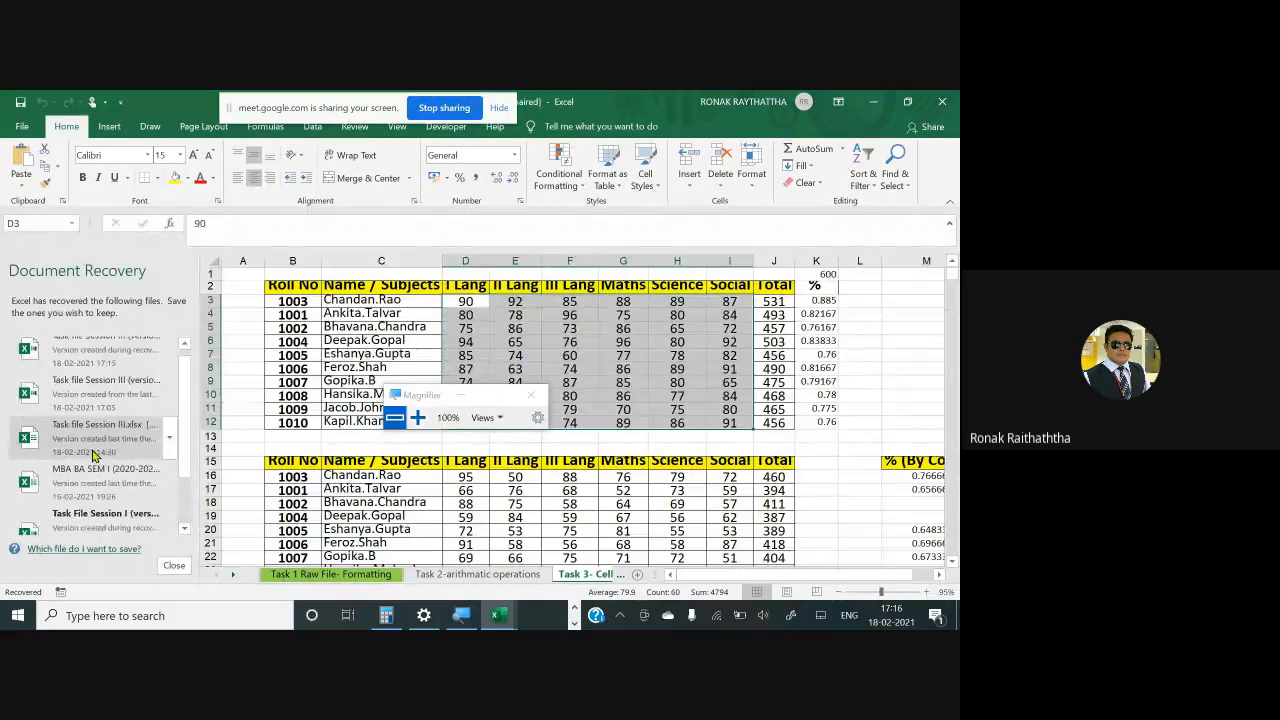
scroll(95, 503, down, 2)
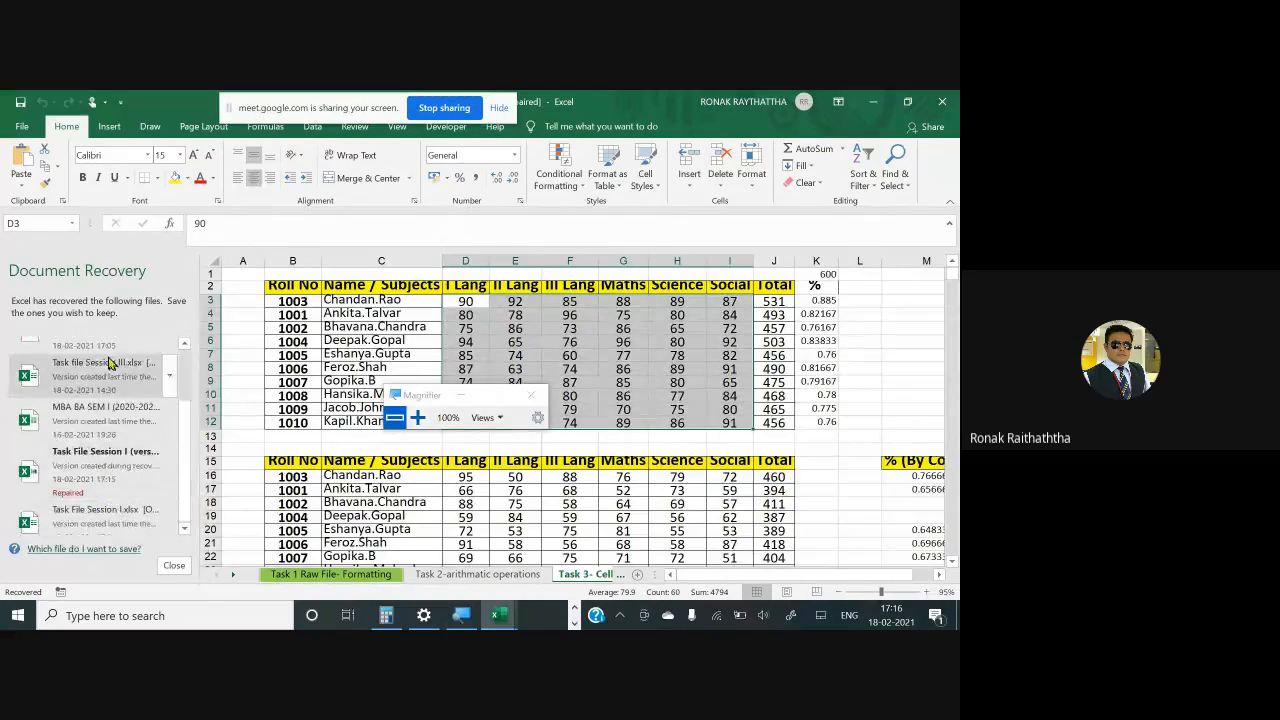
scroll(109, 363, up, 2)
scroll(106, 360, down, 2)
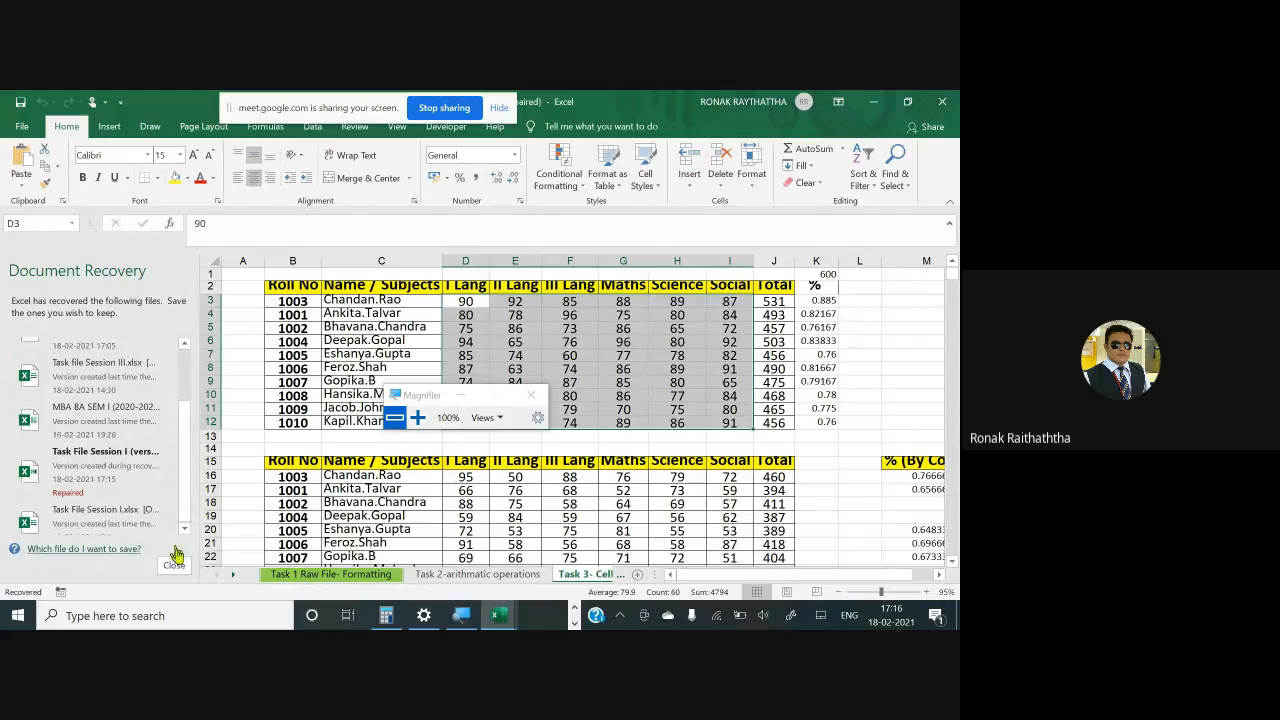
Close the Document Recovery pane and move the Magnifier window off the marks table
click(187, 560)
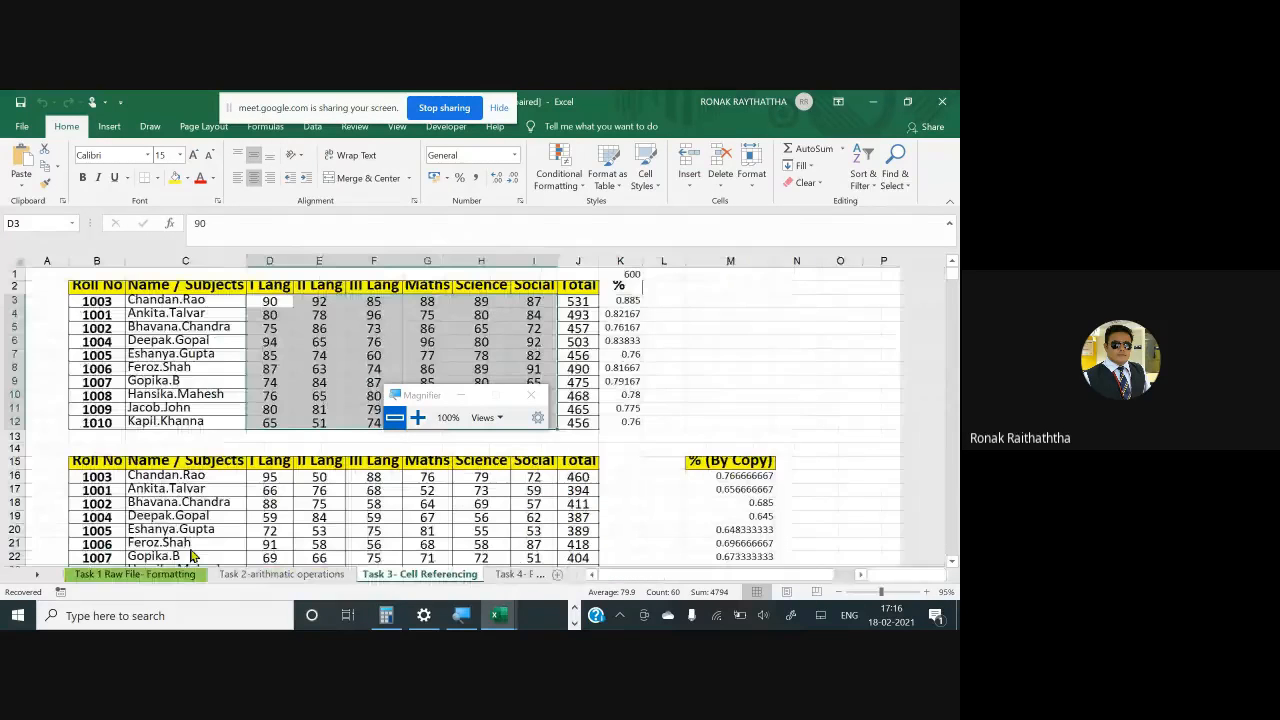
drag(446, 397, 809, 260)
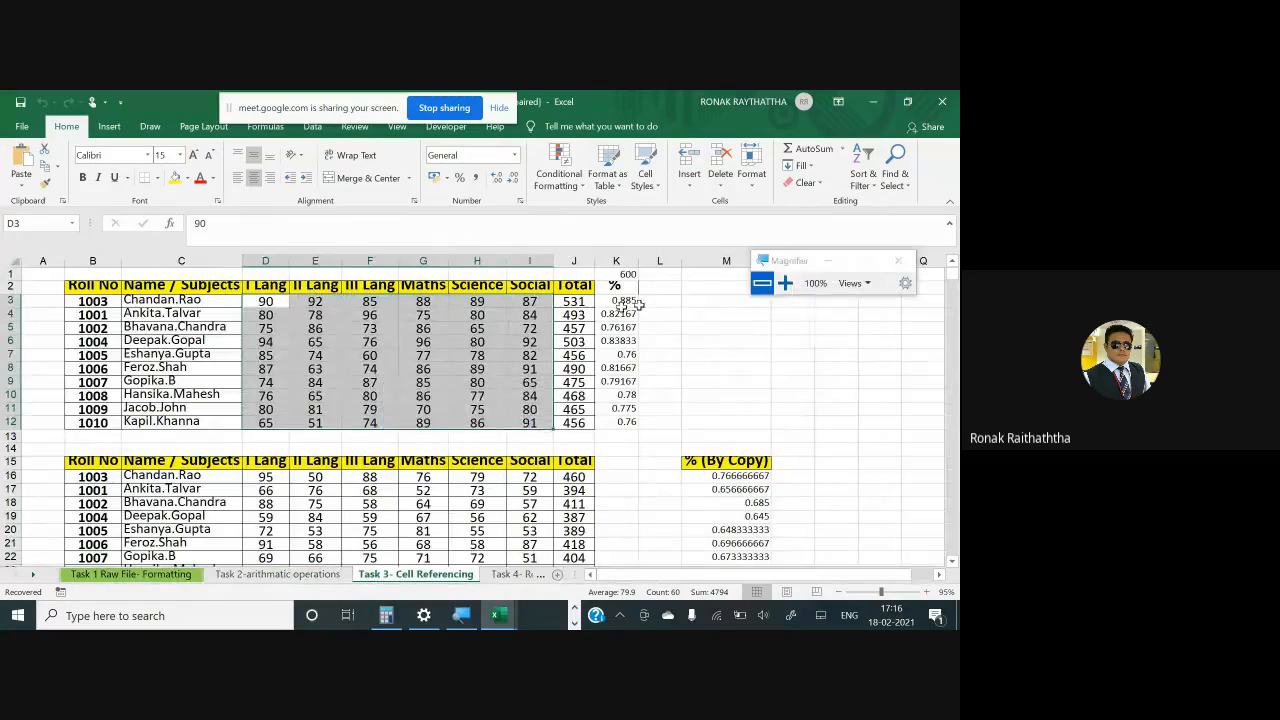
Remove all borders from the subject marks in D3:I12
click(283, 305)
mouse_move(283, 305)
mouse_down()
mouse_move(510, 396)
mouse_move(527, 422)
mouse_up()
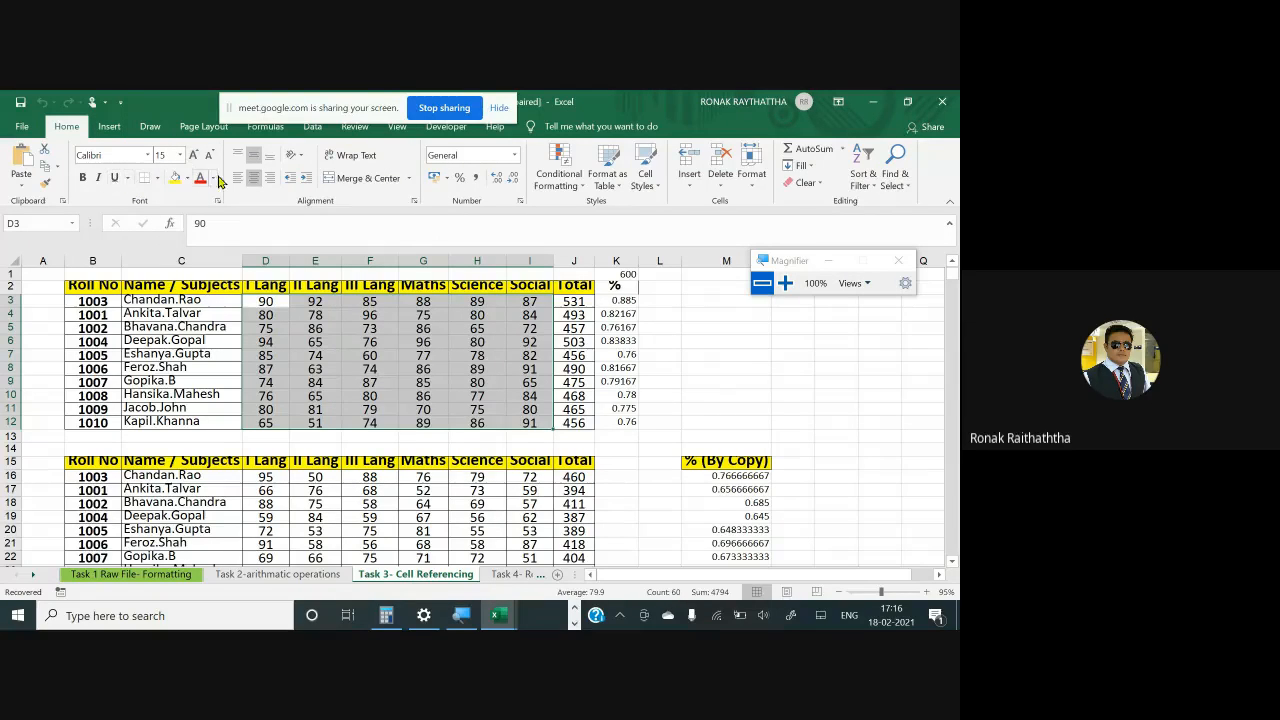
click(157, 178)
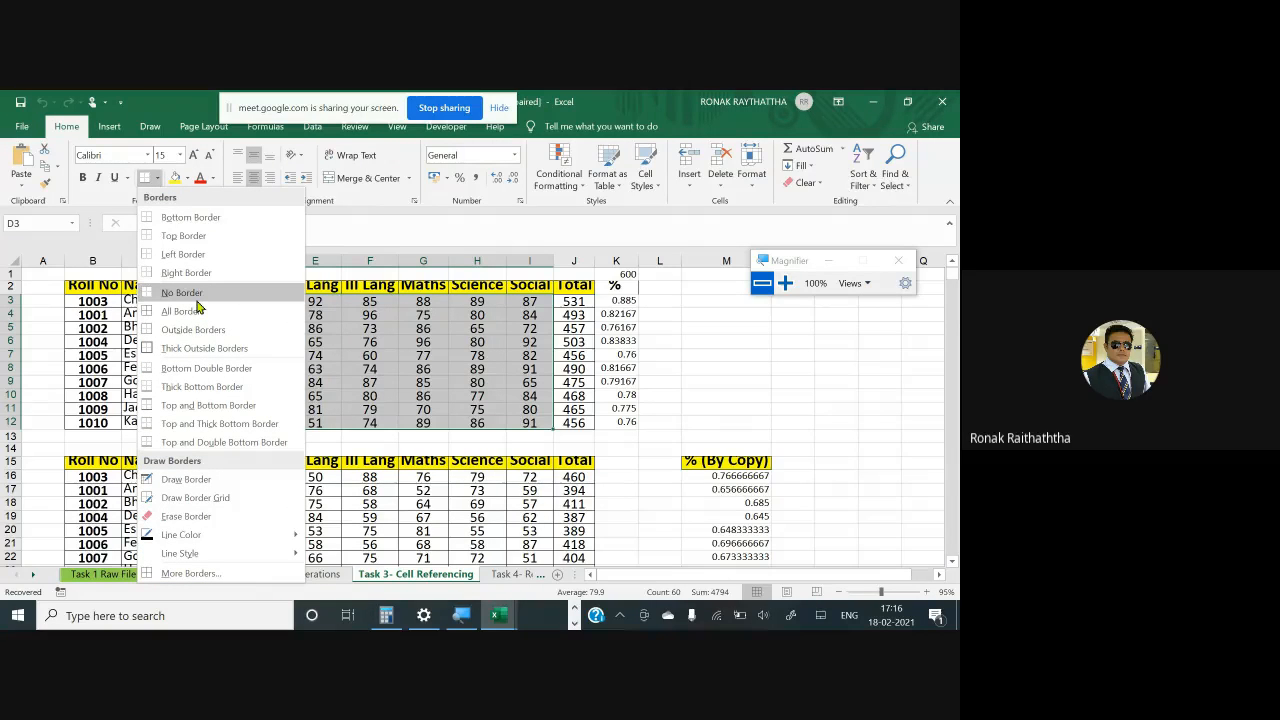
click(198, 298)
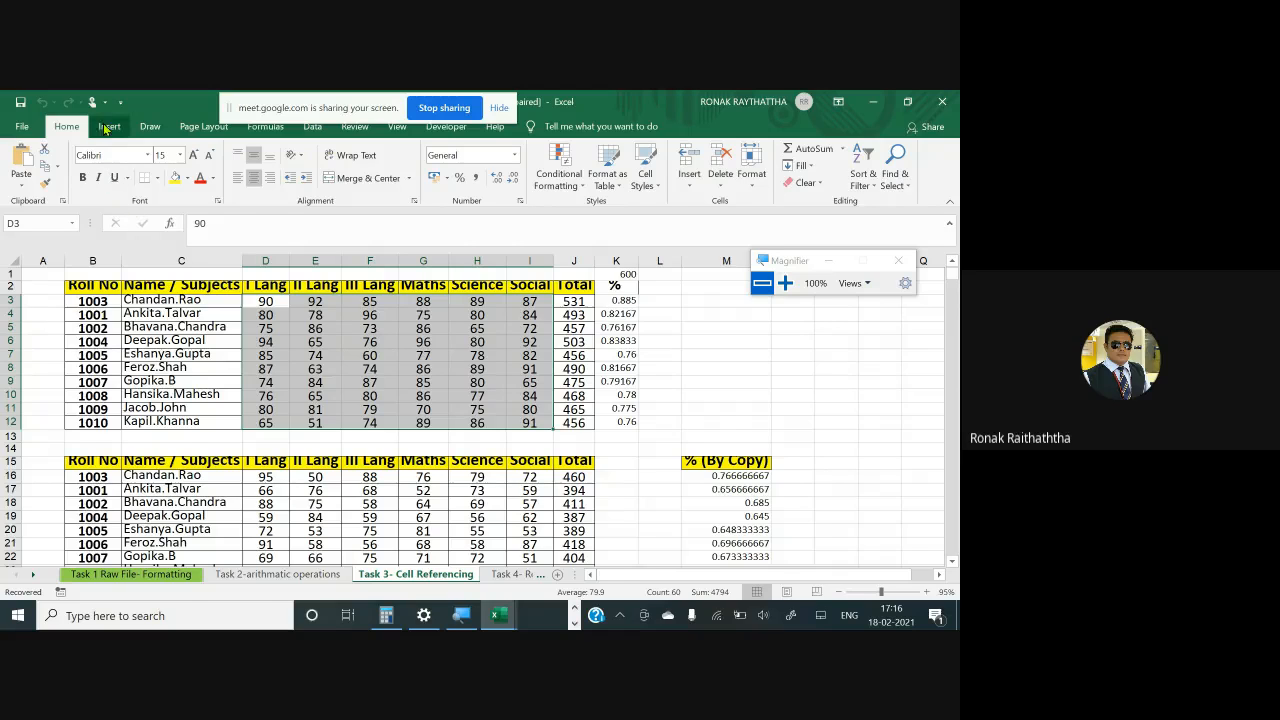
Start a Greater Than highlight rule on the marks in D3:I12 with 90 as the threshold
click(560, 175)
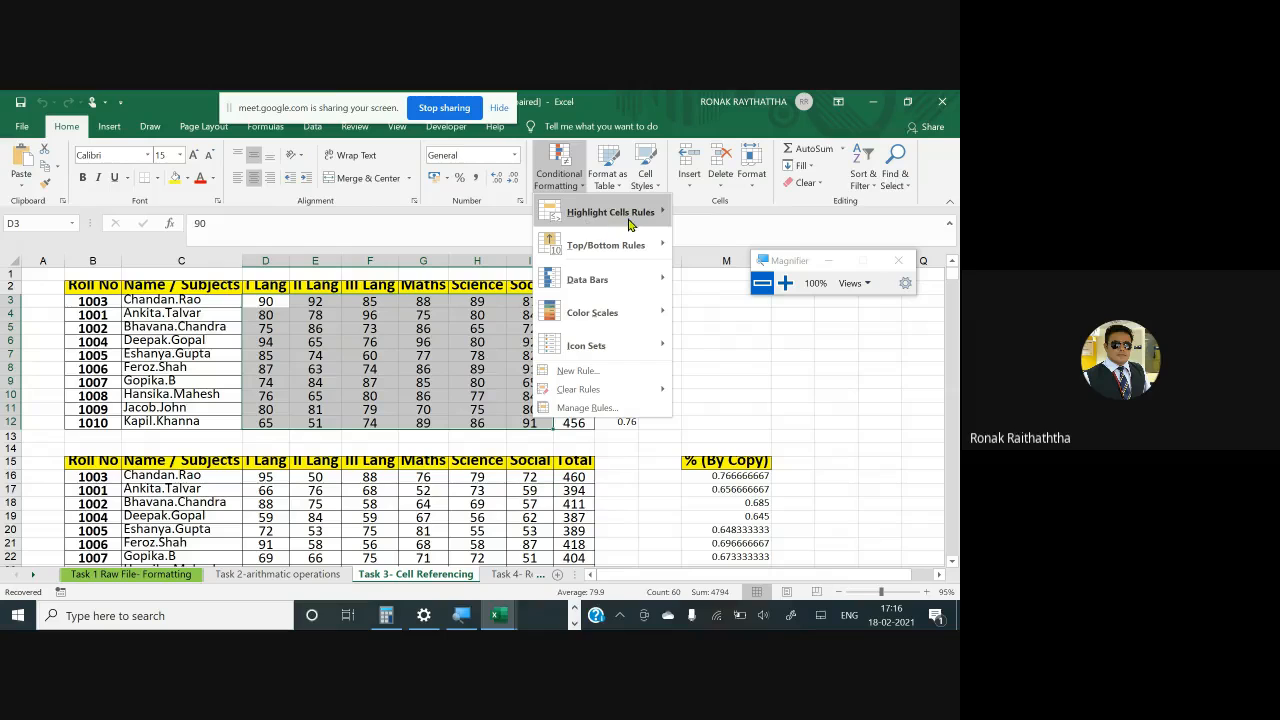
mouse_move(628, 224)
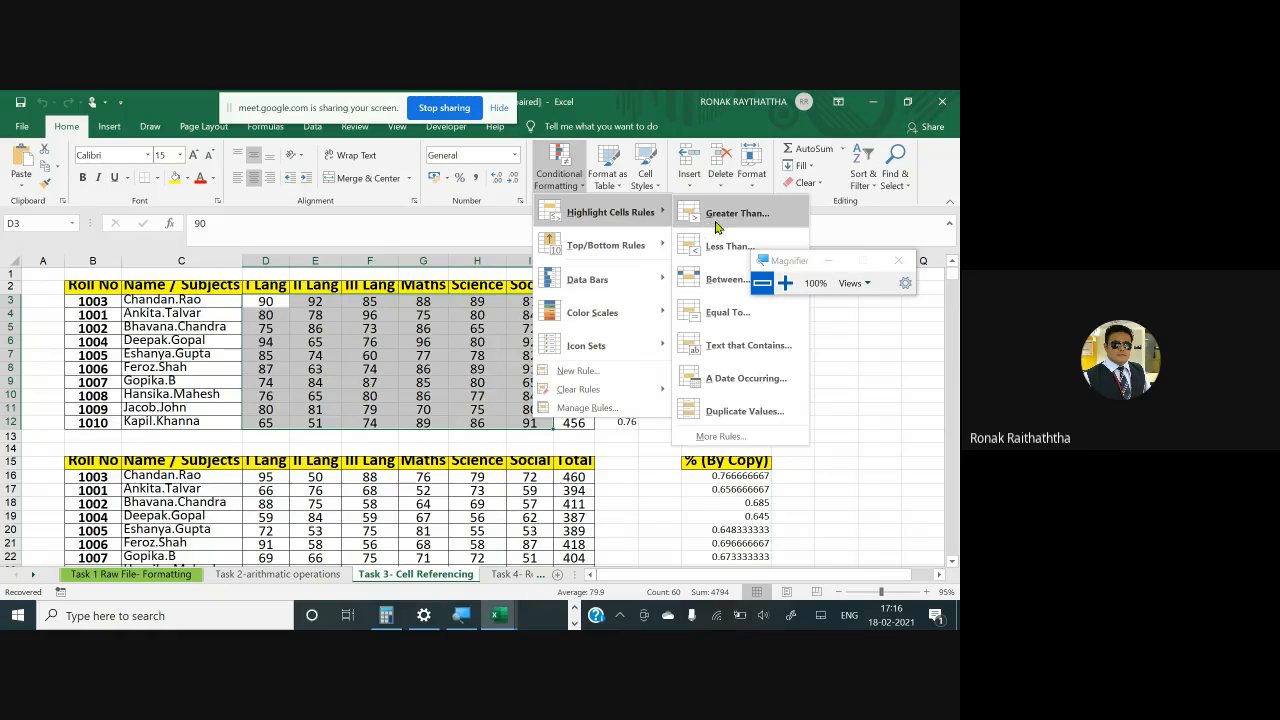
click(712, 215)
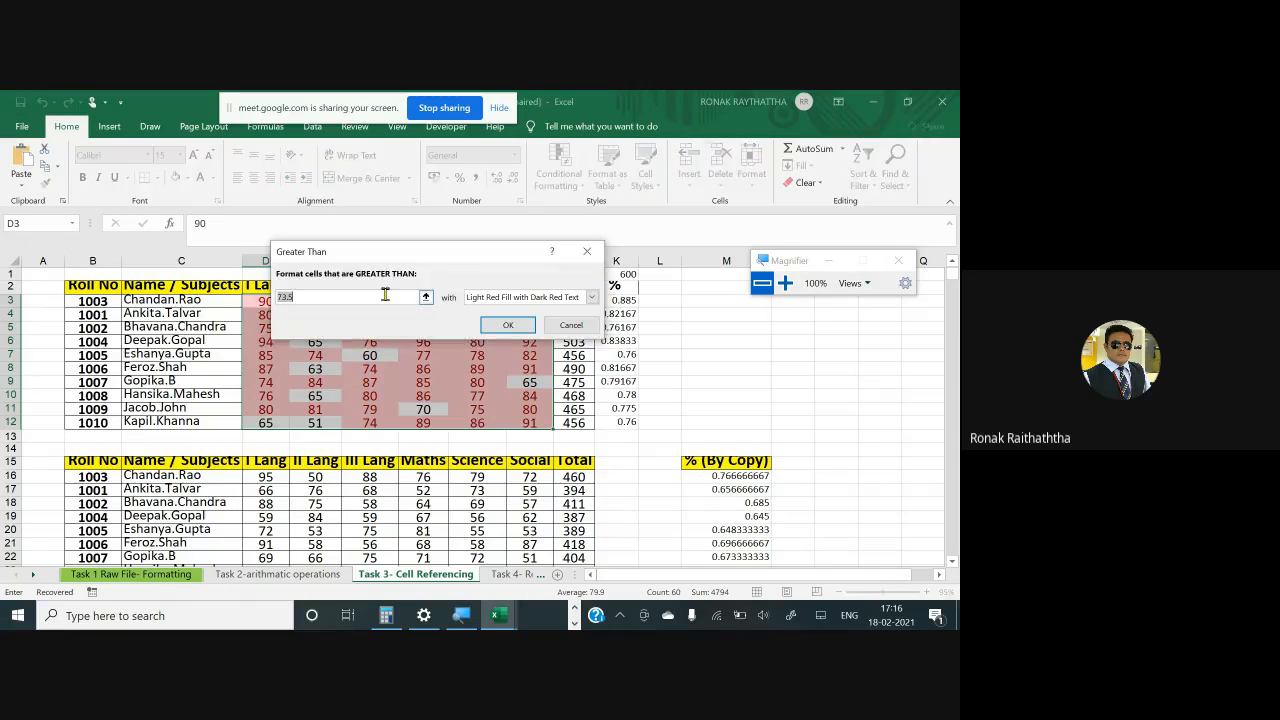
text(90)
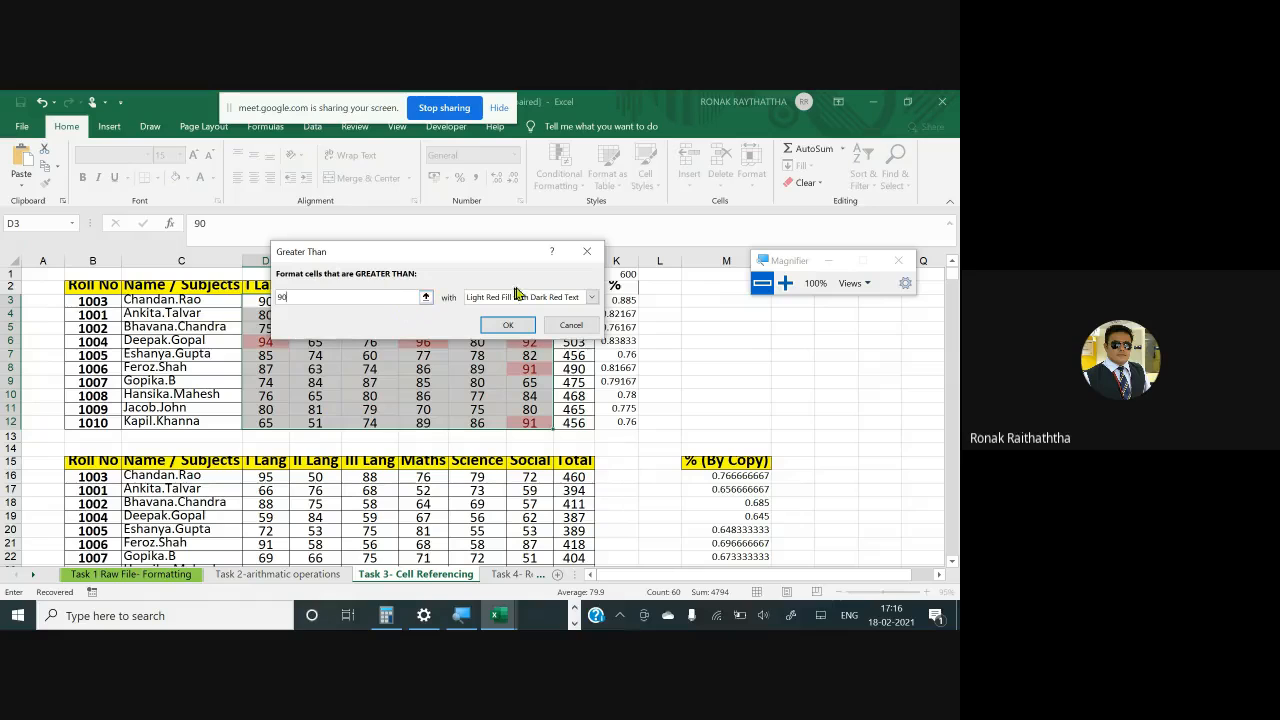
Give the Greater Than rule a custom format with a dash-dot cell border and apply it
click(591, 297)
click(507, 374)
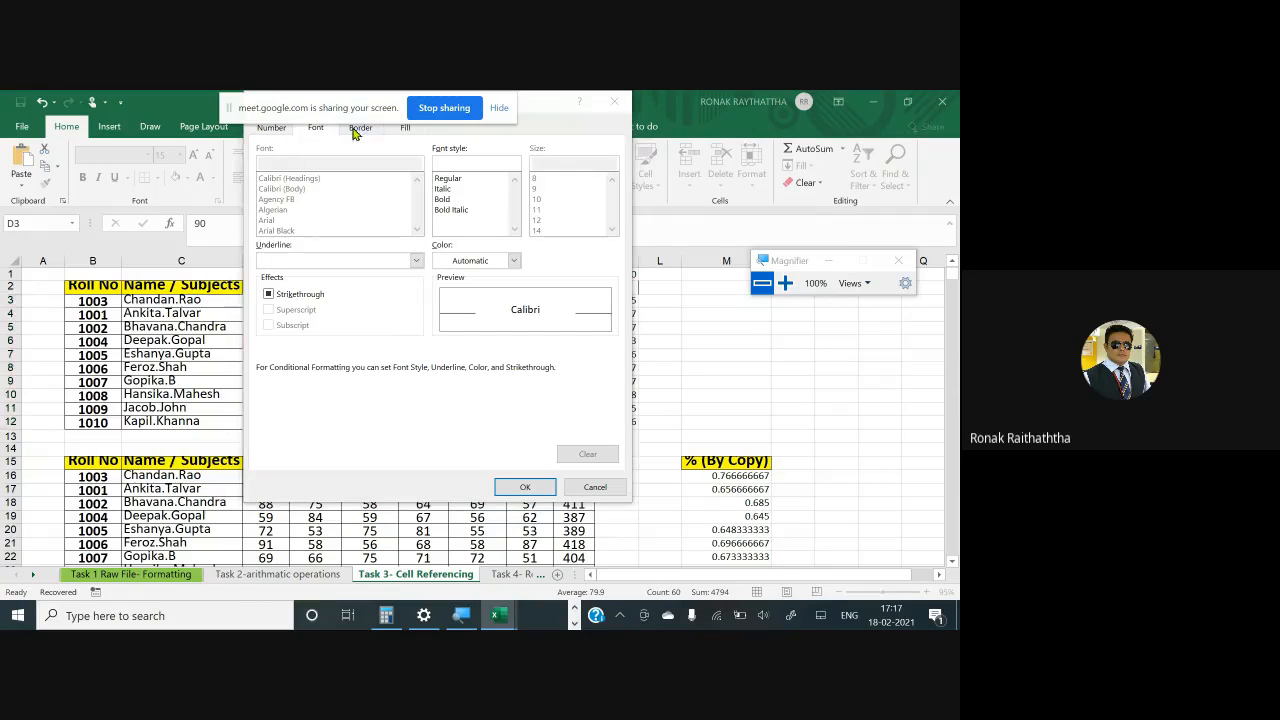
click(360, 132)
click(336, 234)
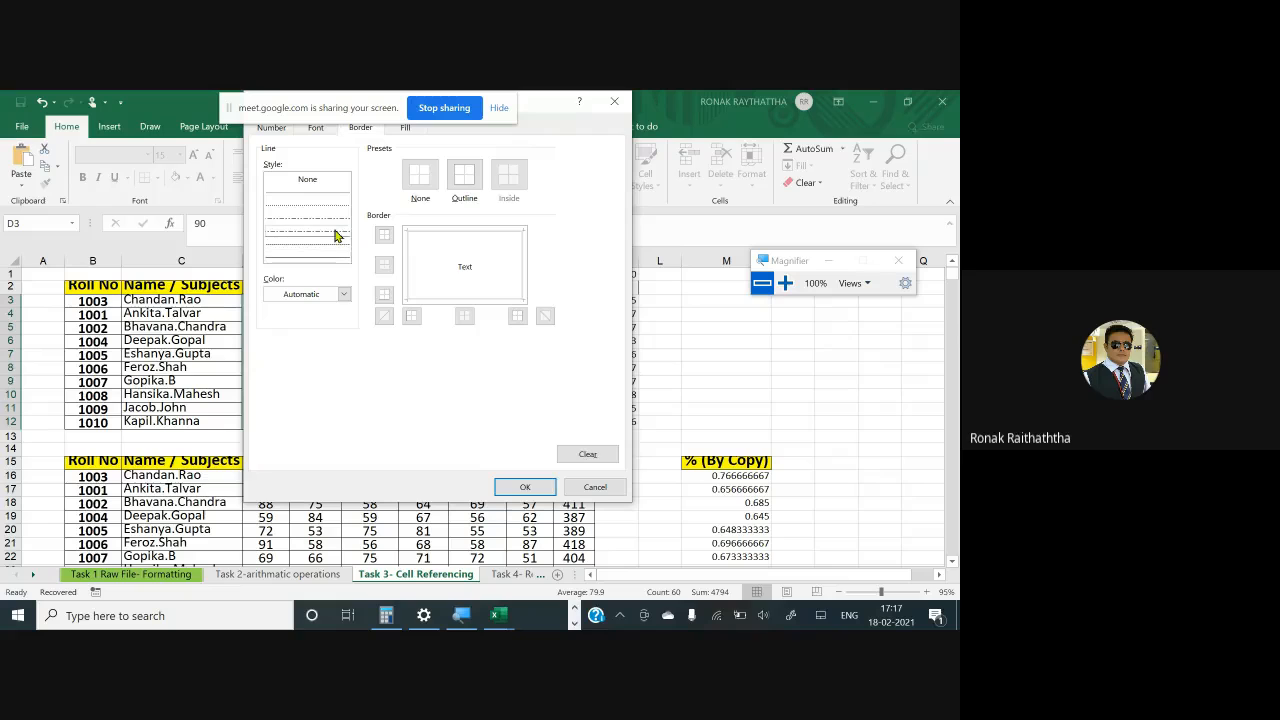
click(410, 263)
click(526, 264)
click(525, 487)
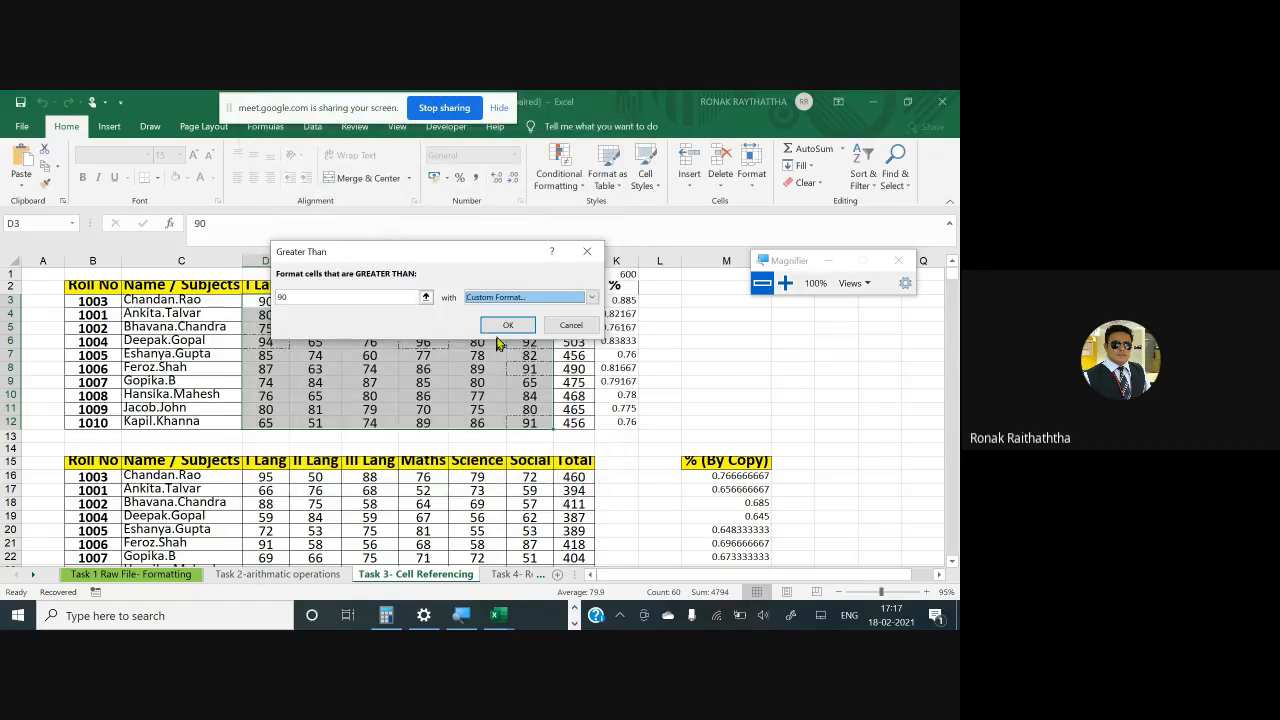
click(507, 325)
click(440, 381)
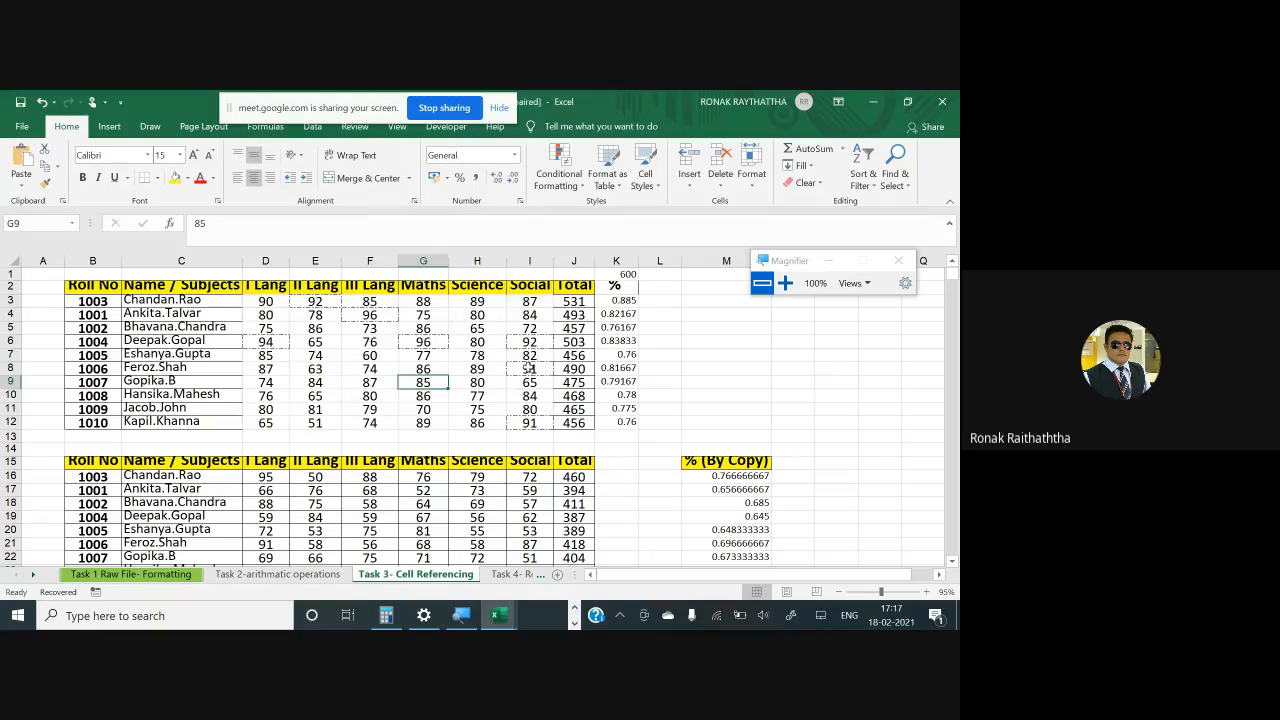
Ink check marks beside the bordered marks in F4, D6 and G6, and circle the one in I6
scroll(530, 368, up, 8)
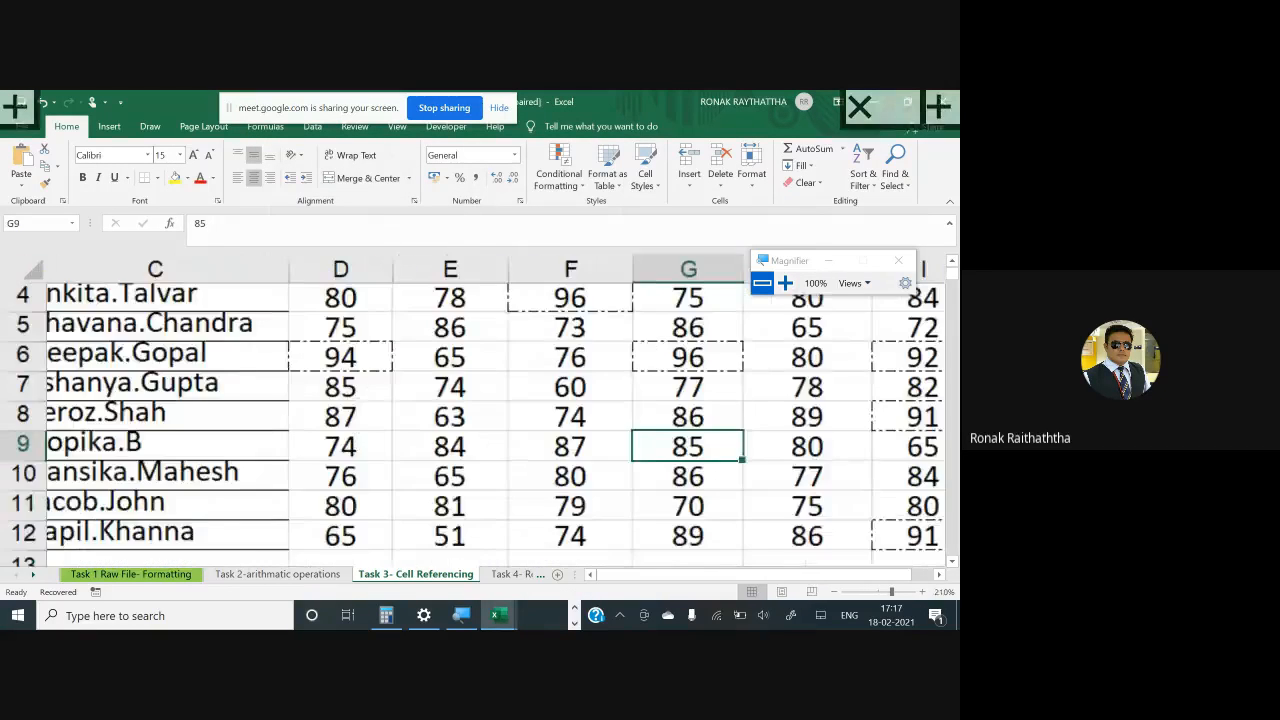
scroll(480, 410, up, 1)
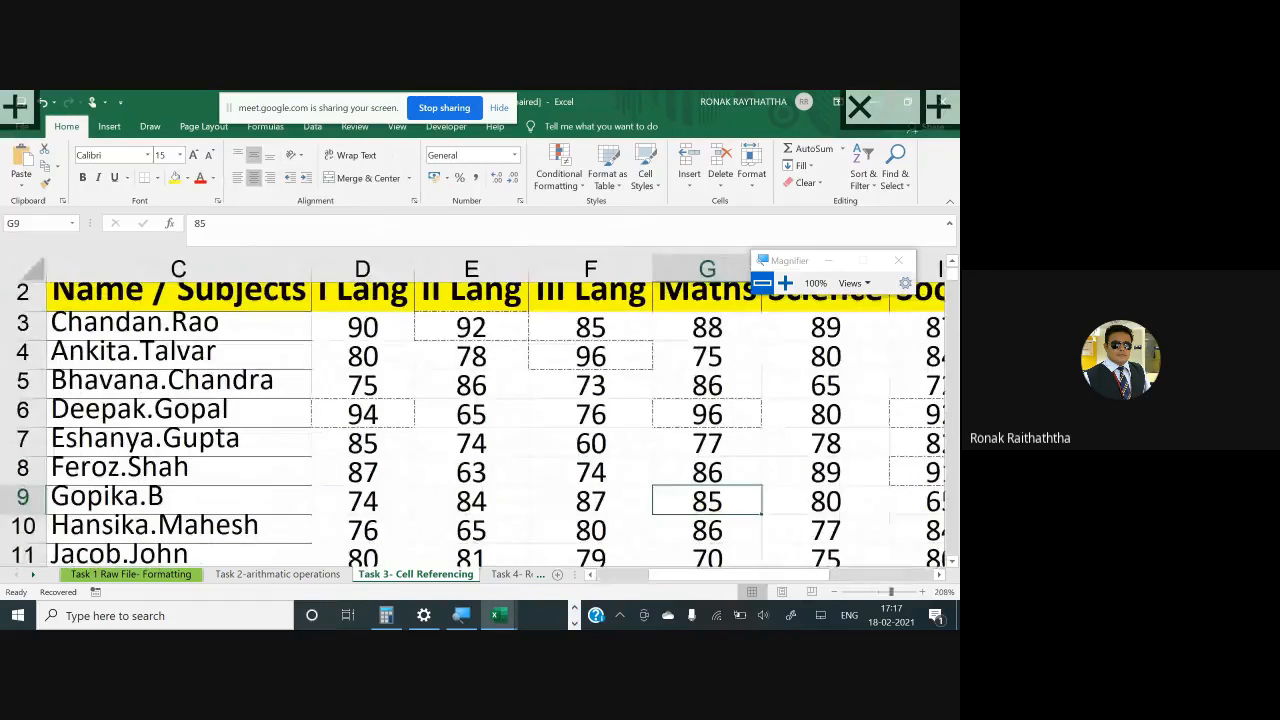
mouse_move(501, 372)
mouse_down()
mouse_move(512, 390)
mouse_move(557, 349)
mouse_up()
drag(287, 430, 338, 409)
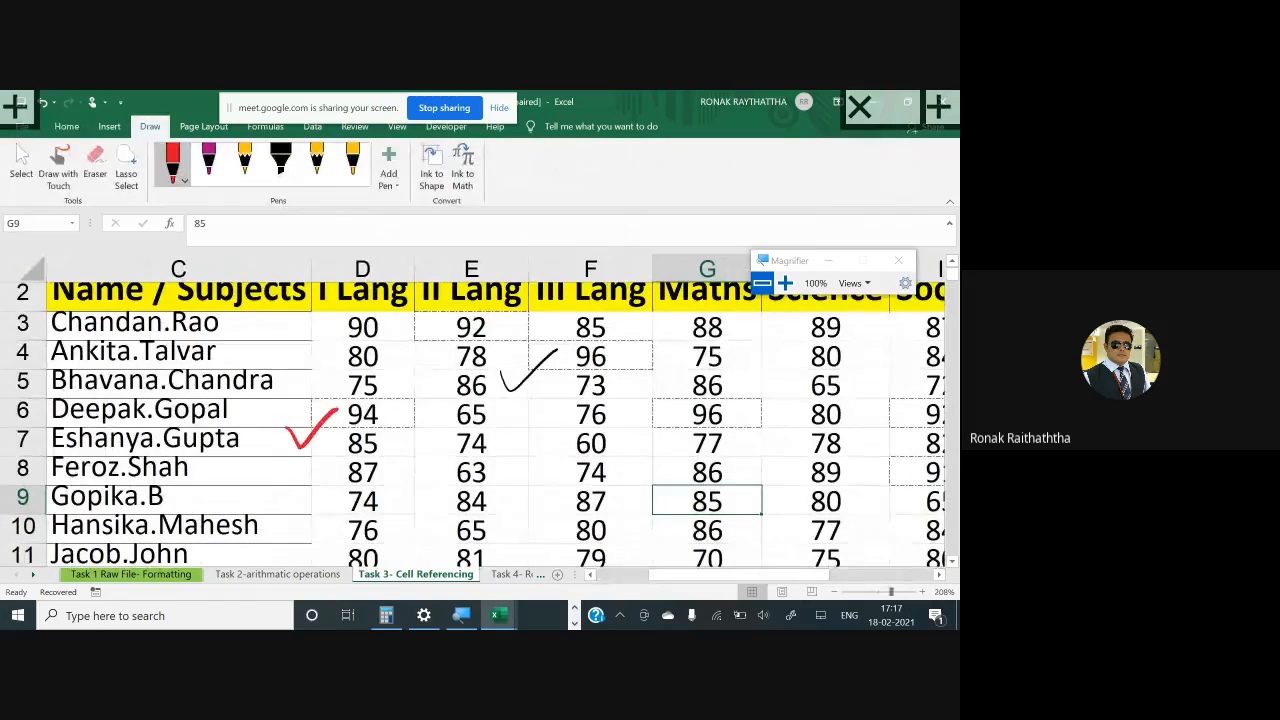
mouse_move(618, 415)
mouse_down()
mouse_move(632, 424)
mouse_move(677, 393)
mouse_up()
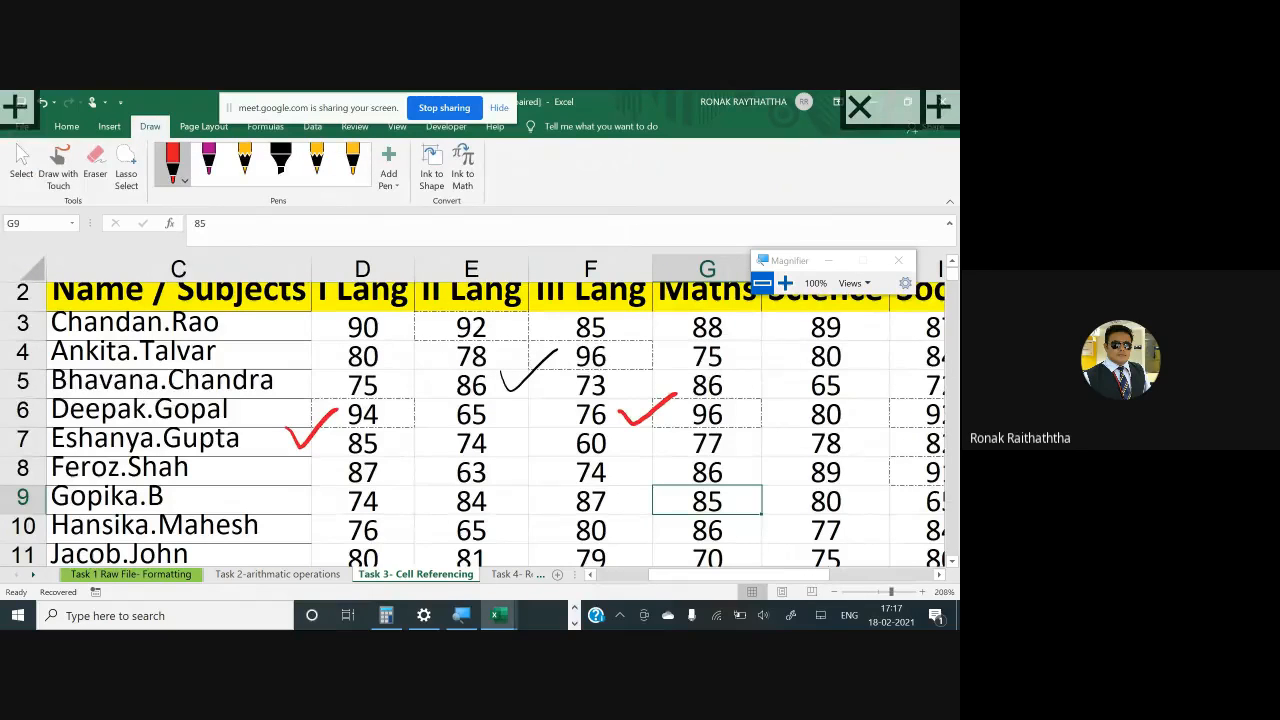
drag(883, 392, 918, 384)
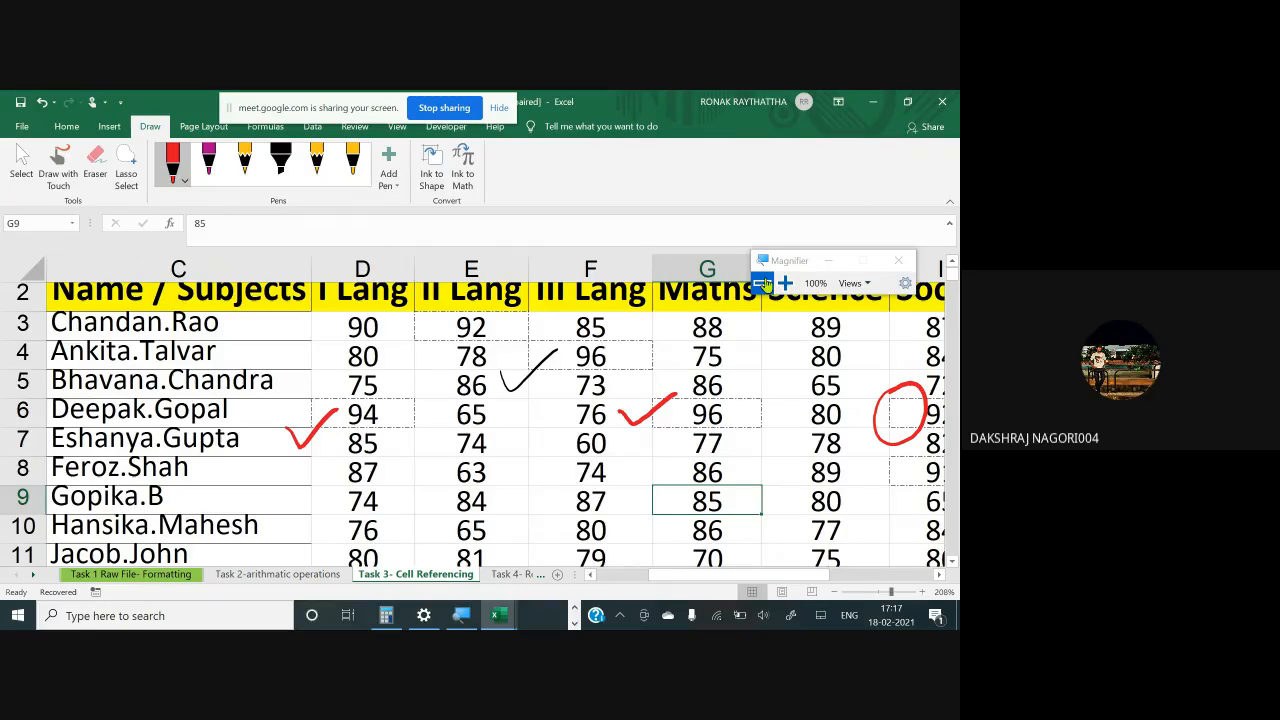
Look over the bordered marks and the second marks table with the sheet zoomed out to 120%
click(378, 330)
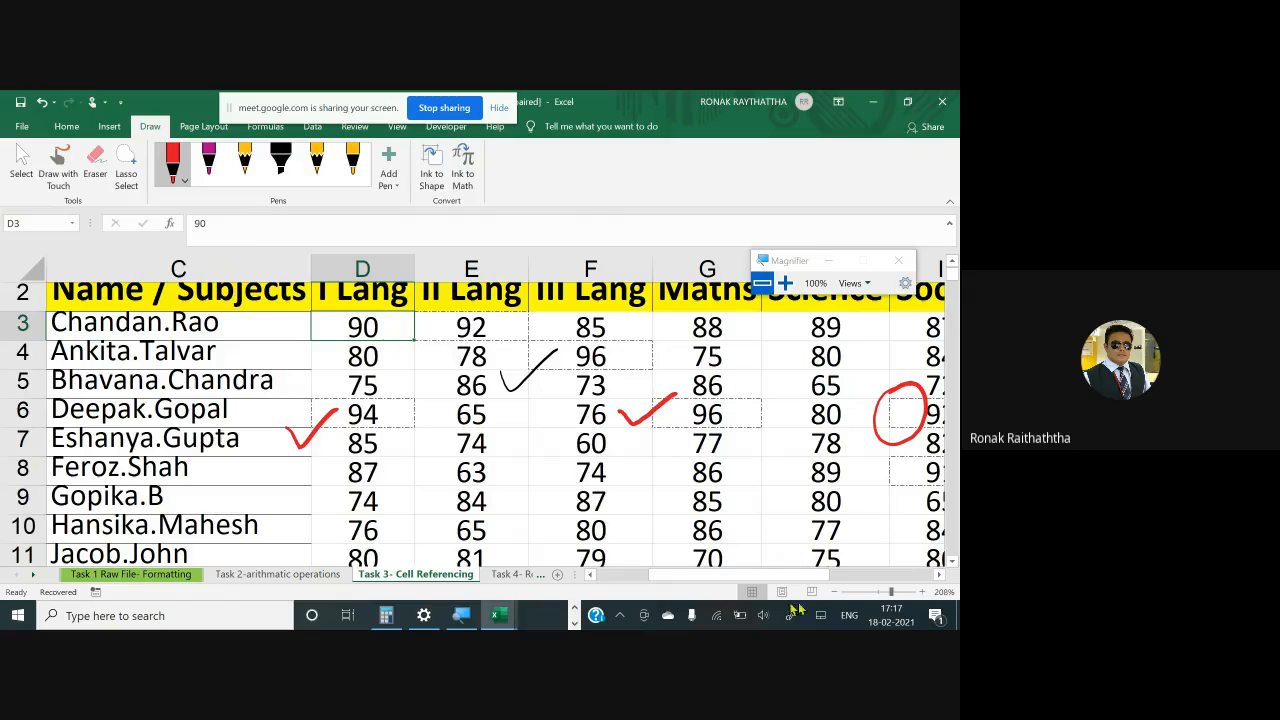
click(834, 592)
click(834, 592)
click(834, 592)
click(834, 592)
click(834, 592)
click(834, 592)
click(834, 592)
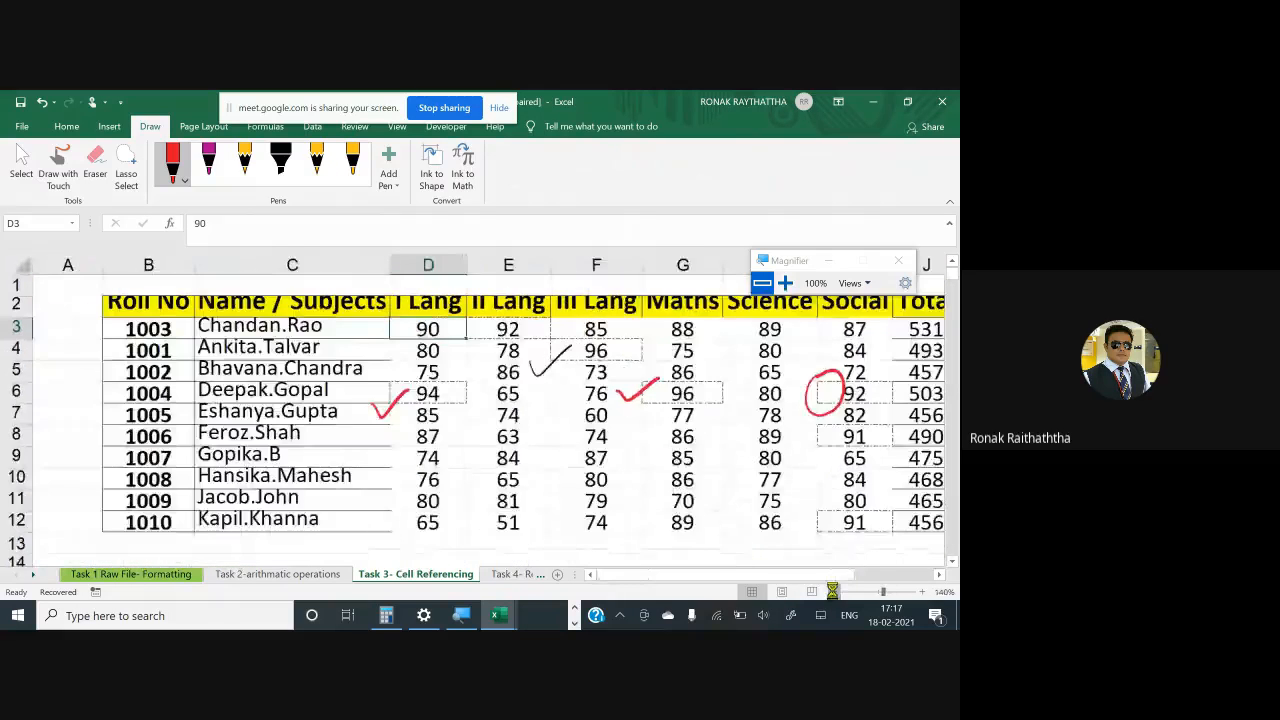
click(834, 592)
click(834, 592)
scroll(200, 558, down, 3)
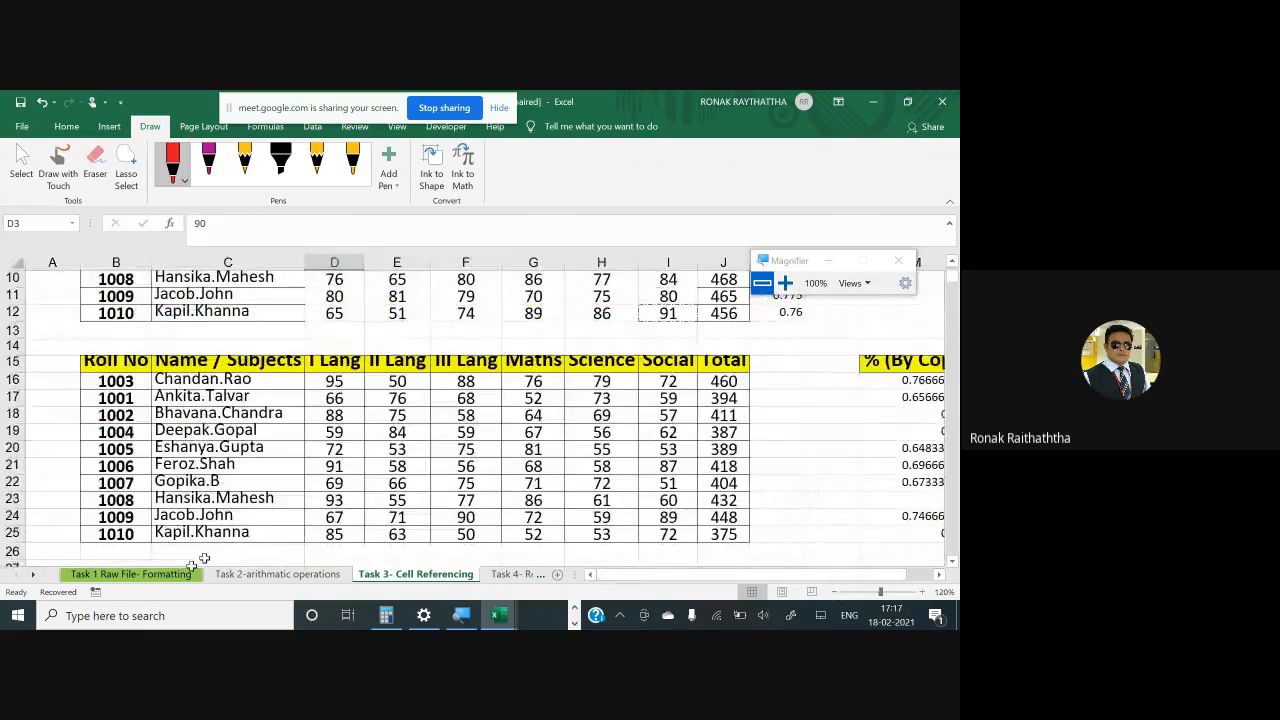
Open the Task 1 Raw File- Formatting sheet and select all student names from C3 down to C197
click(130, 574)
scroll(265, 350, down, 2)
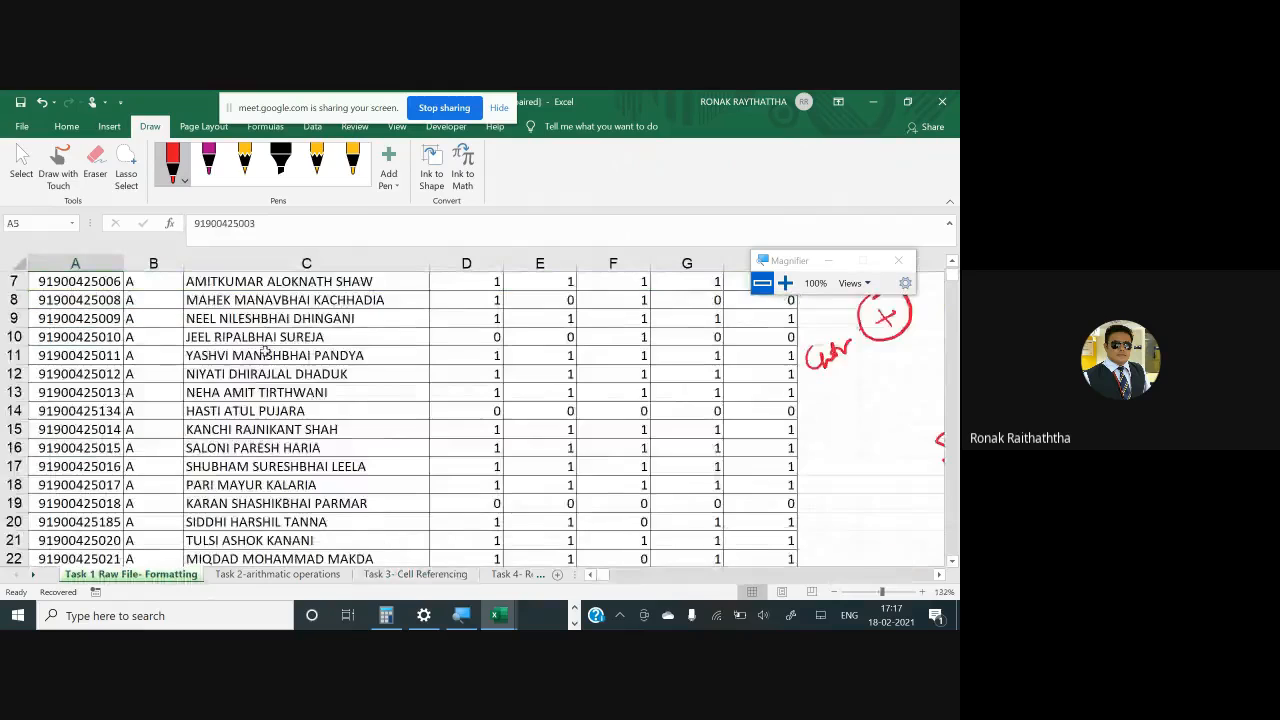
scroll(265, 350, up, 2)
scroll(265, 350, down, 2)
scroll(265, 350, up, 2)
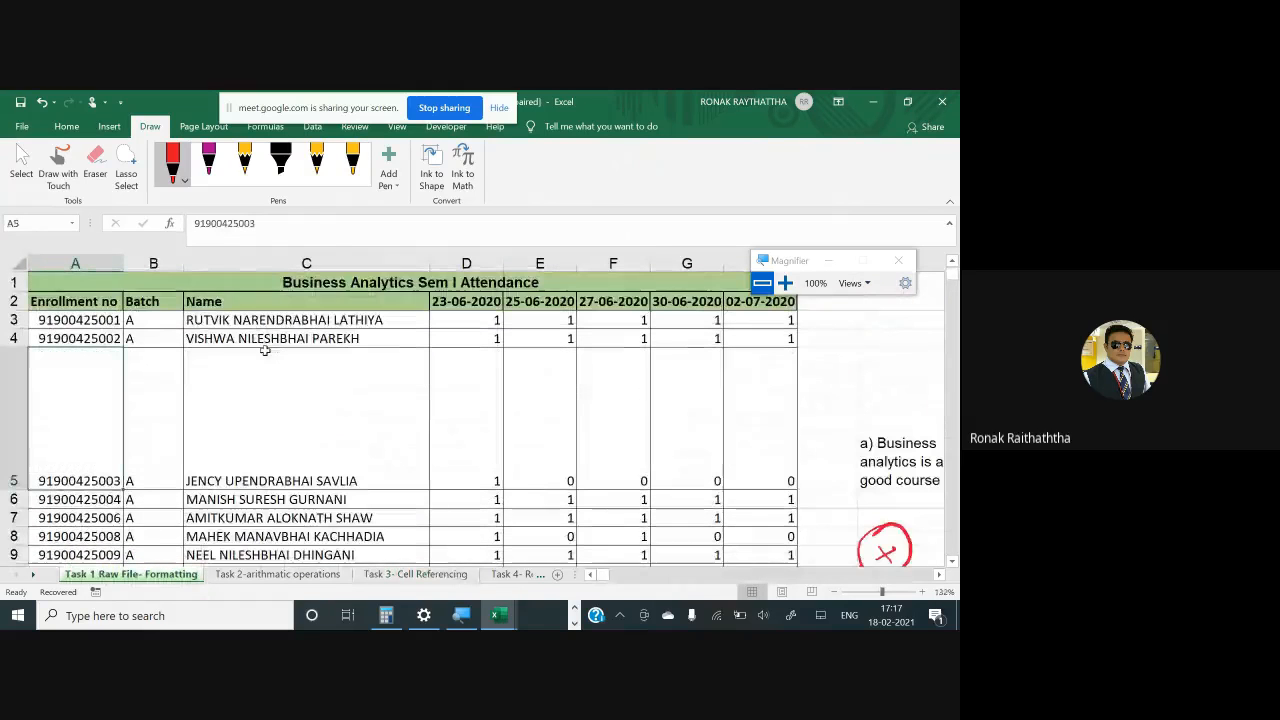
click(264, 321)
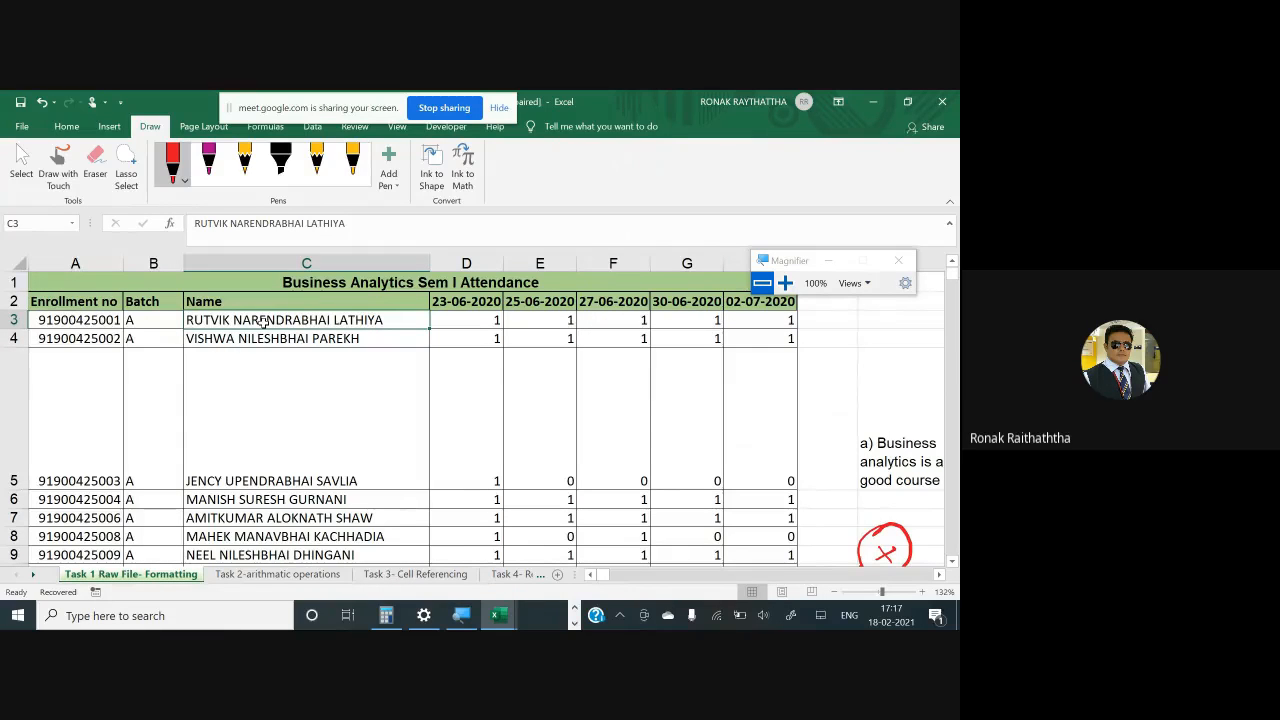
key(ctrl+shift+Down)
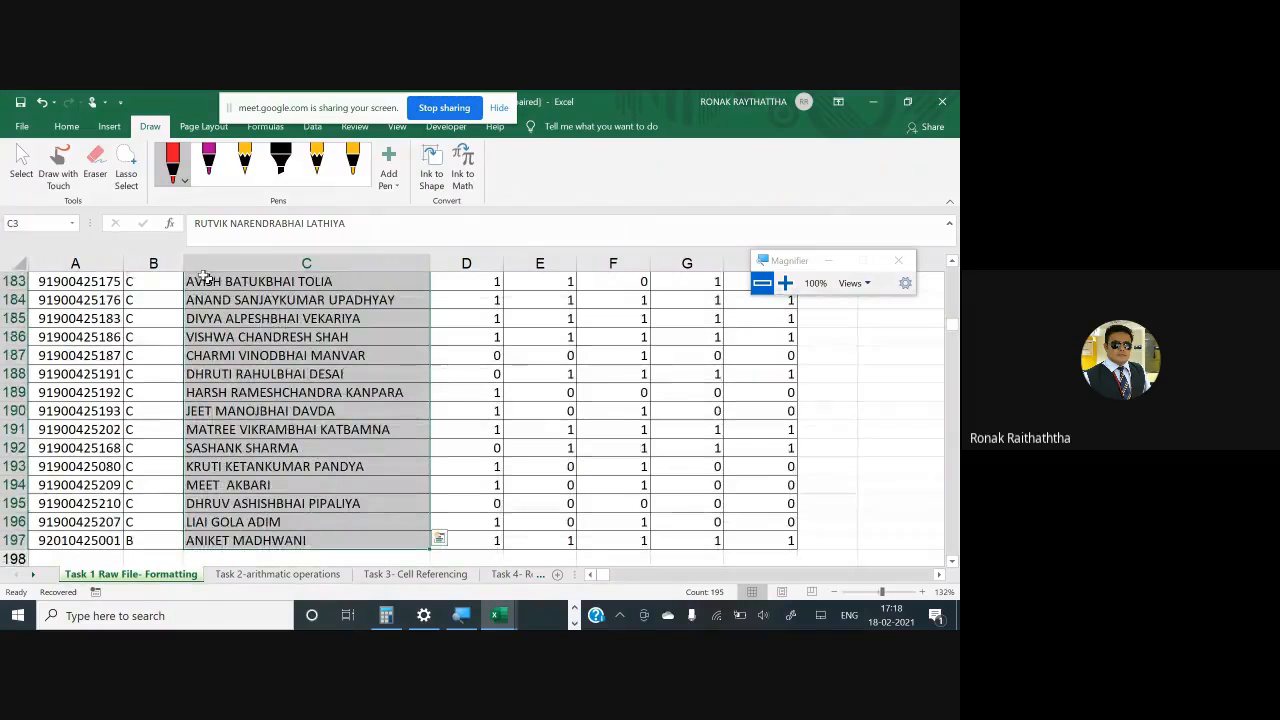
Apply a Text That Contains rule to the selected names for a student's first name, using Light Red Fill with Dark Red Text
click(66, 127)
click(560, 180)
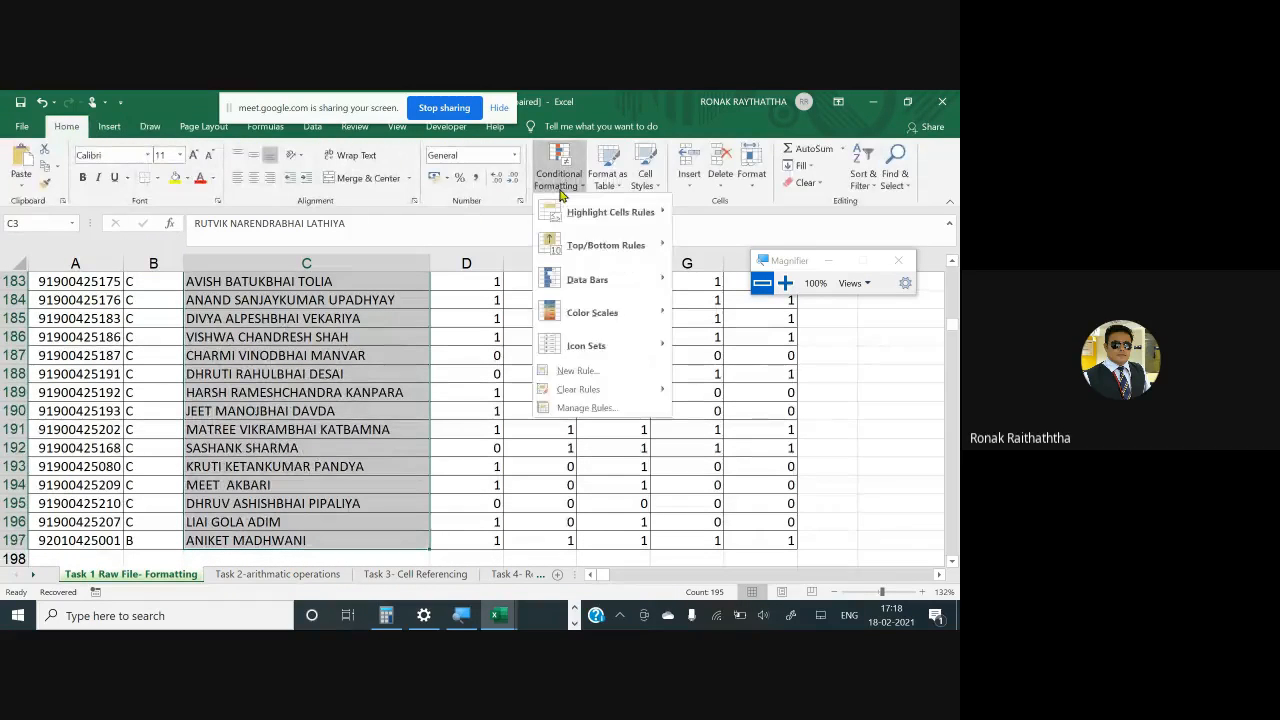
mouse_move(624, 217)
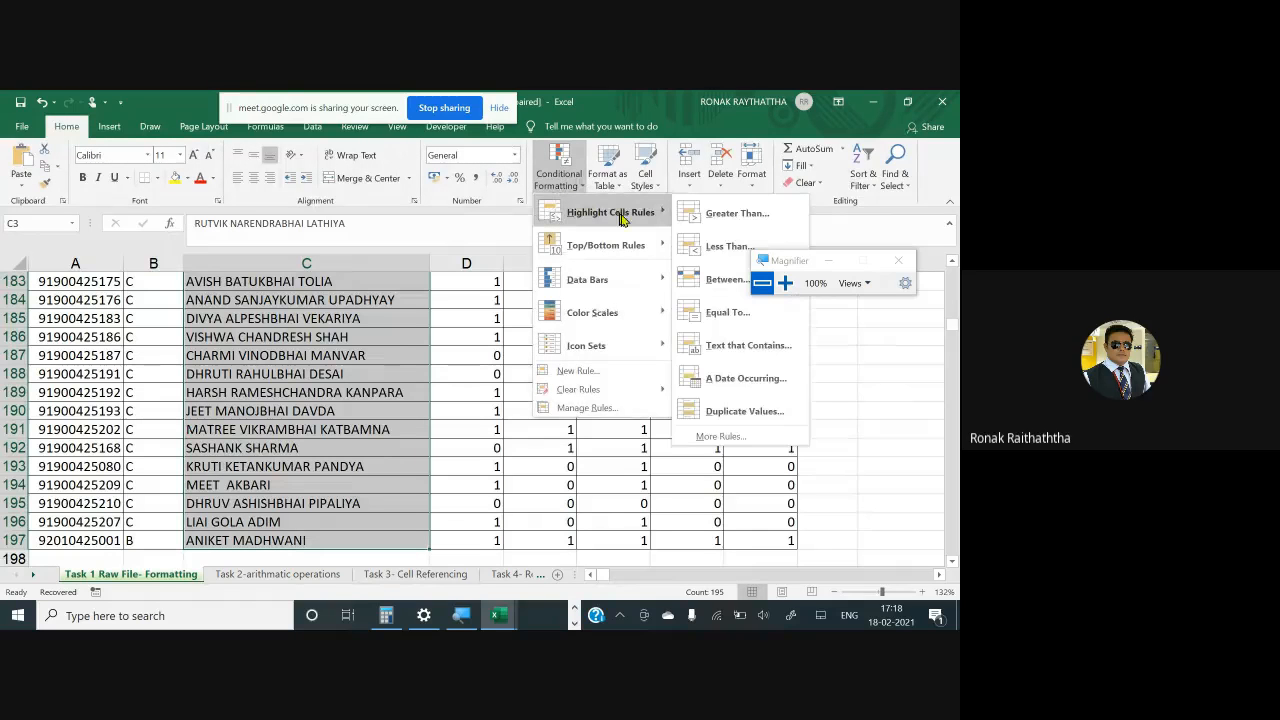
click(748, 345)
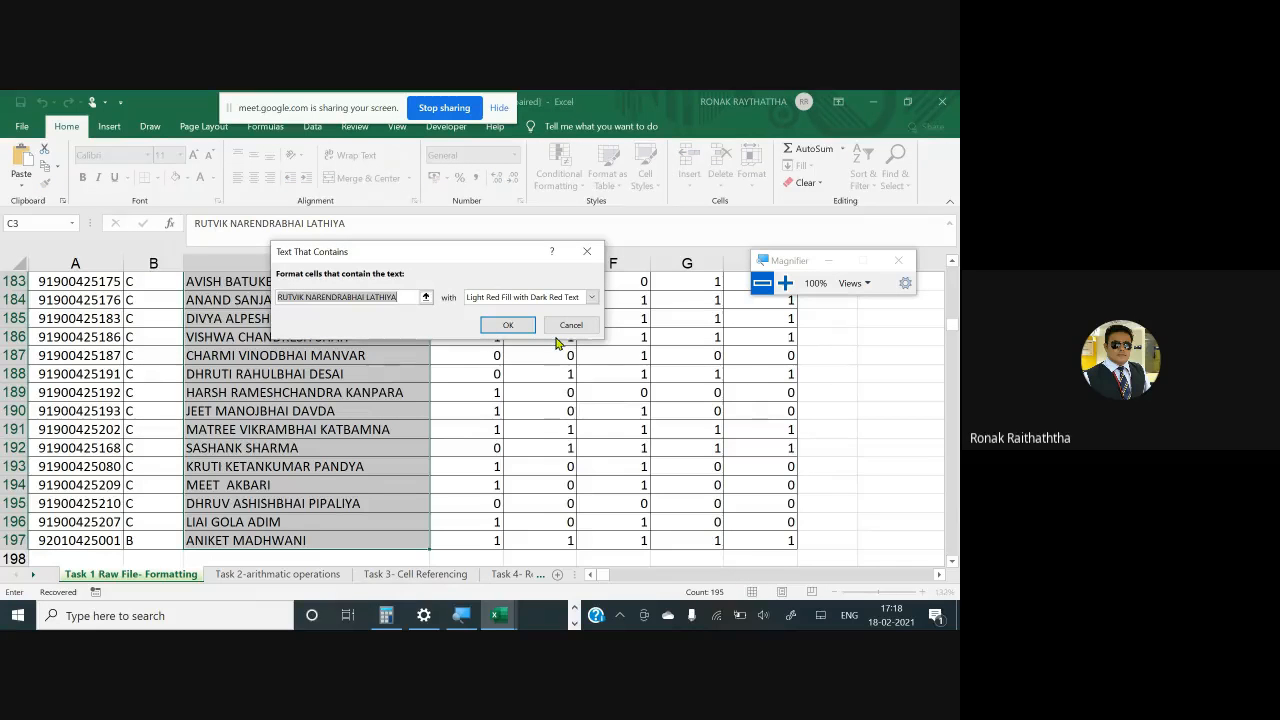
text(vi)
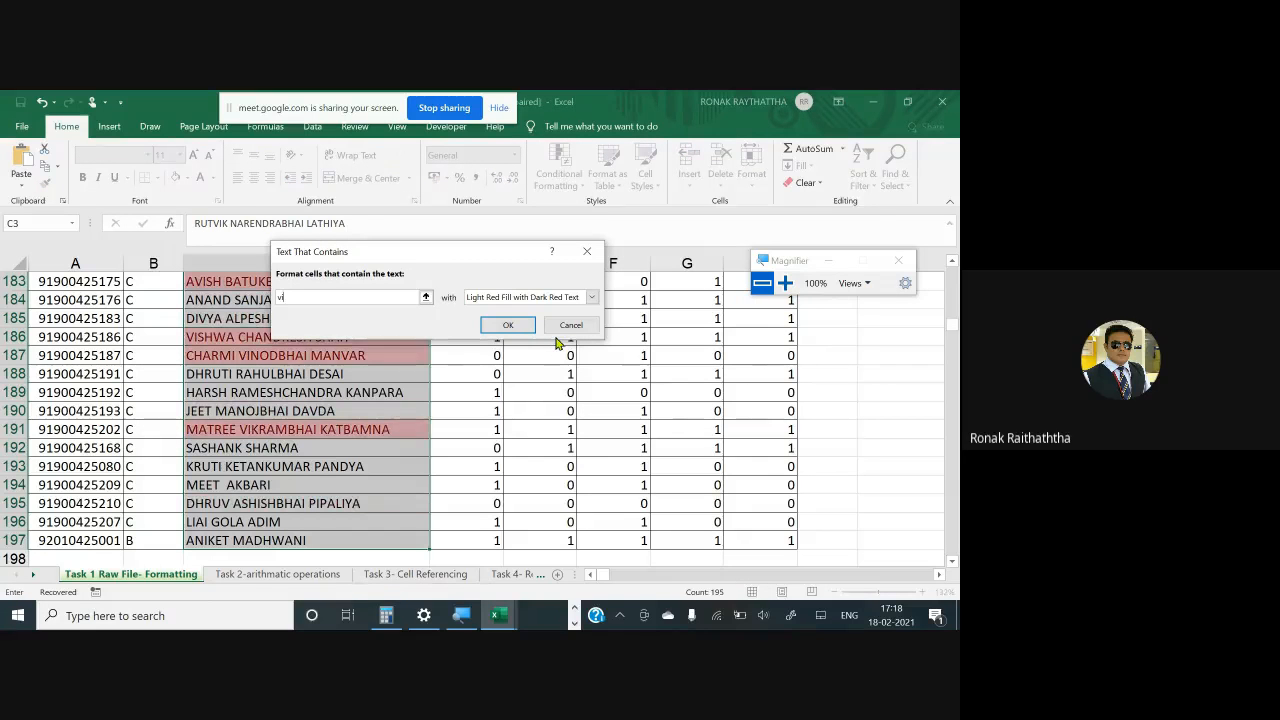
text(shwa)
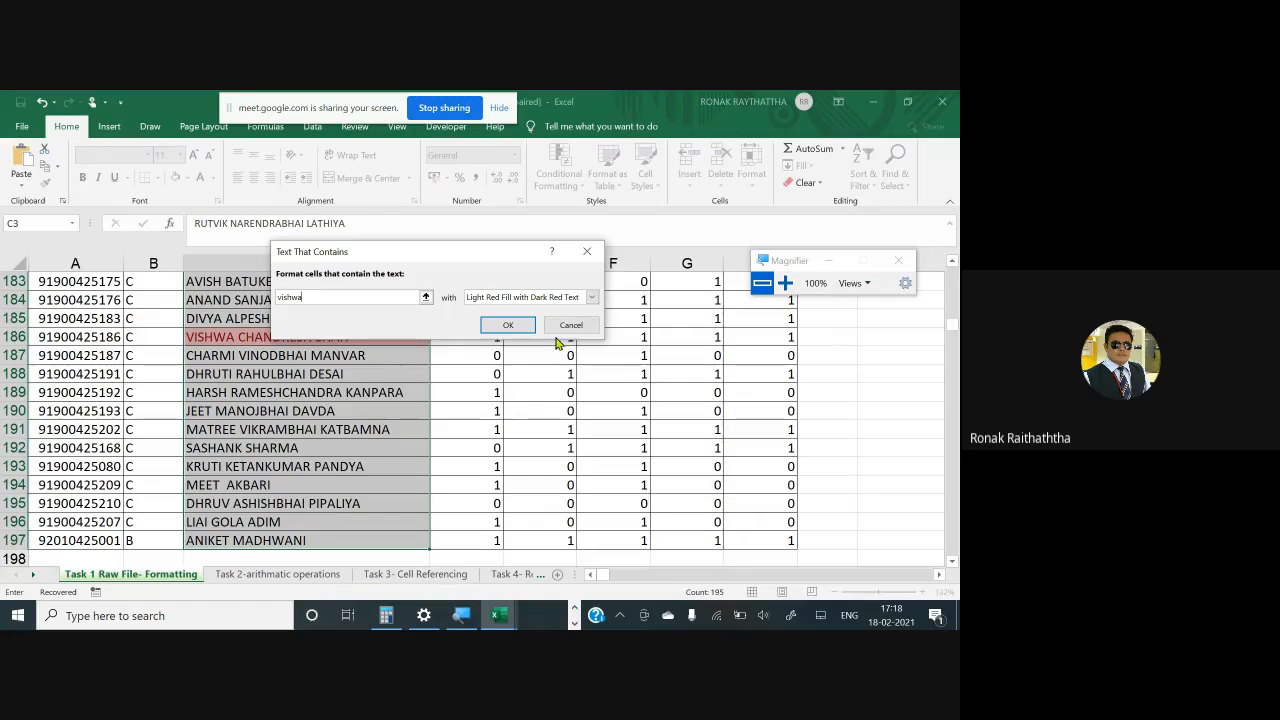
click(593, 299)
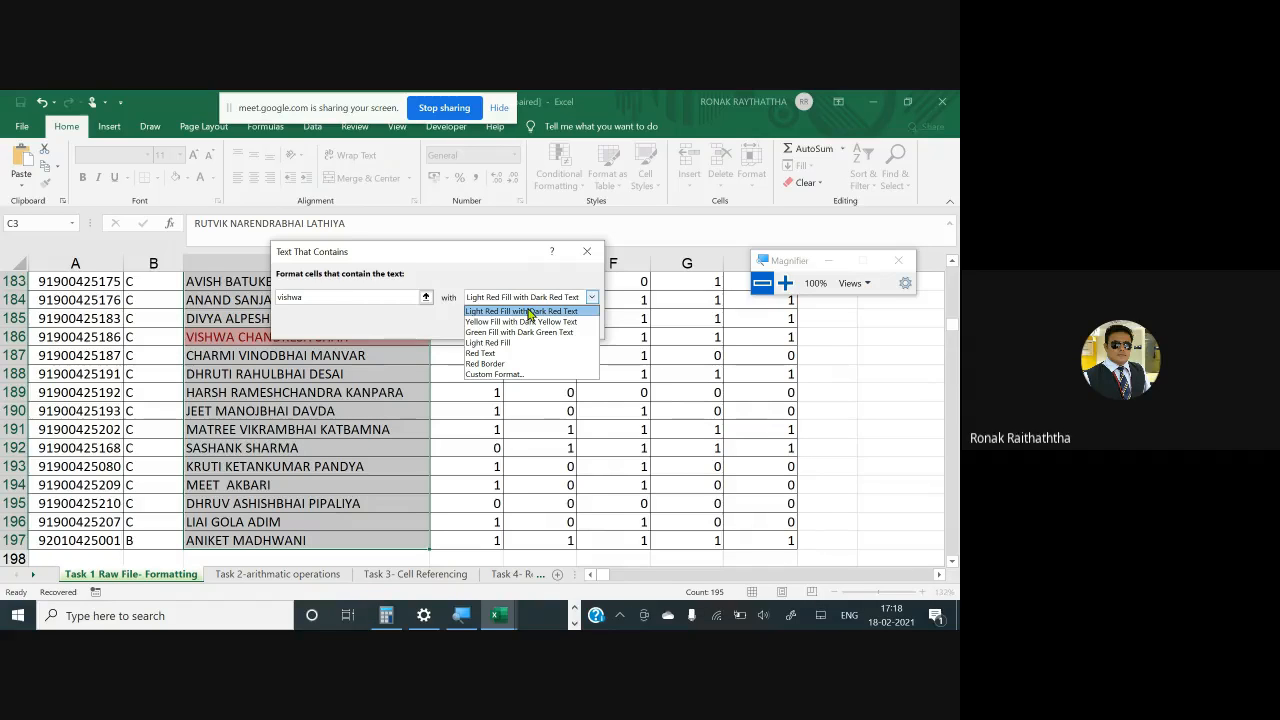
click(530, 314)
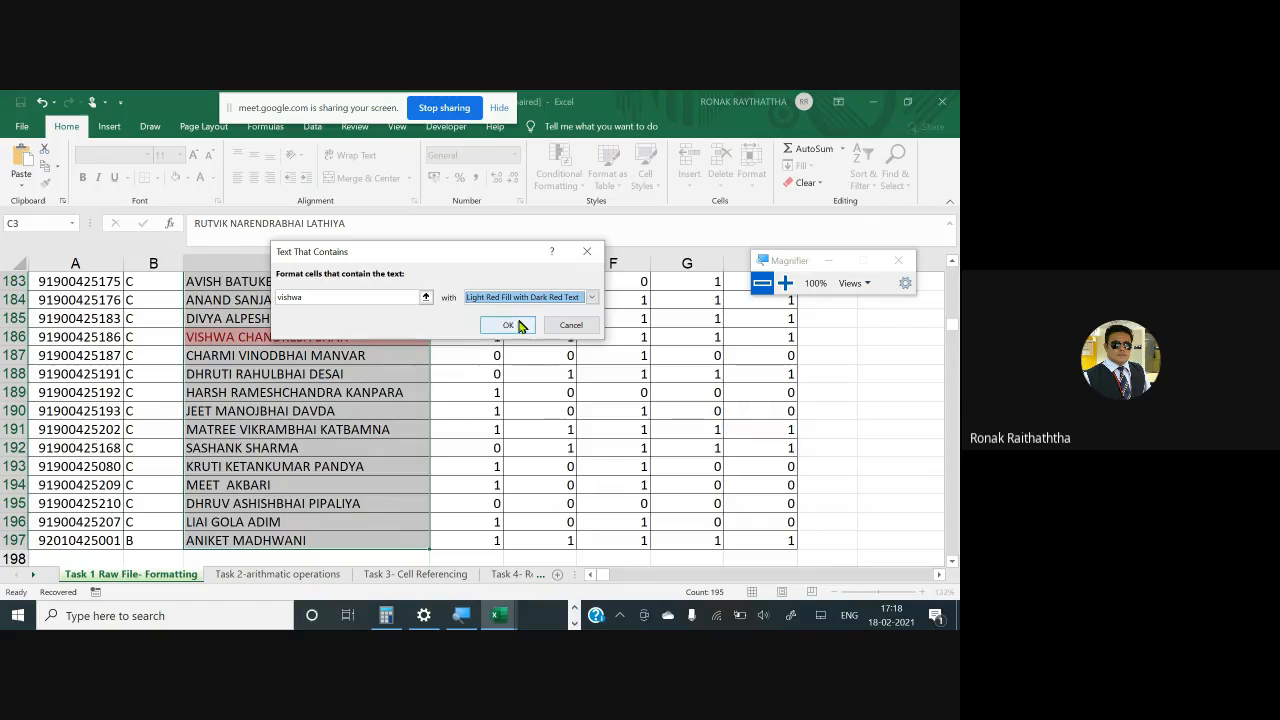
click(508, 325)
Look through the student names in column C for cells highlighted by the Text That Contains rule
scroll(314, 383, up, 5)
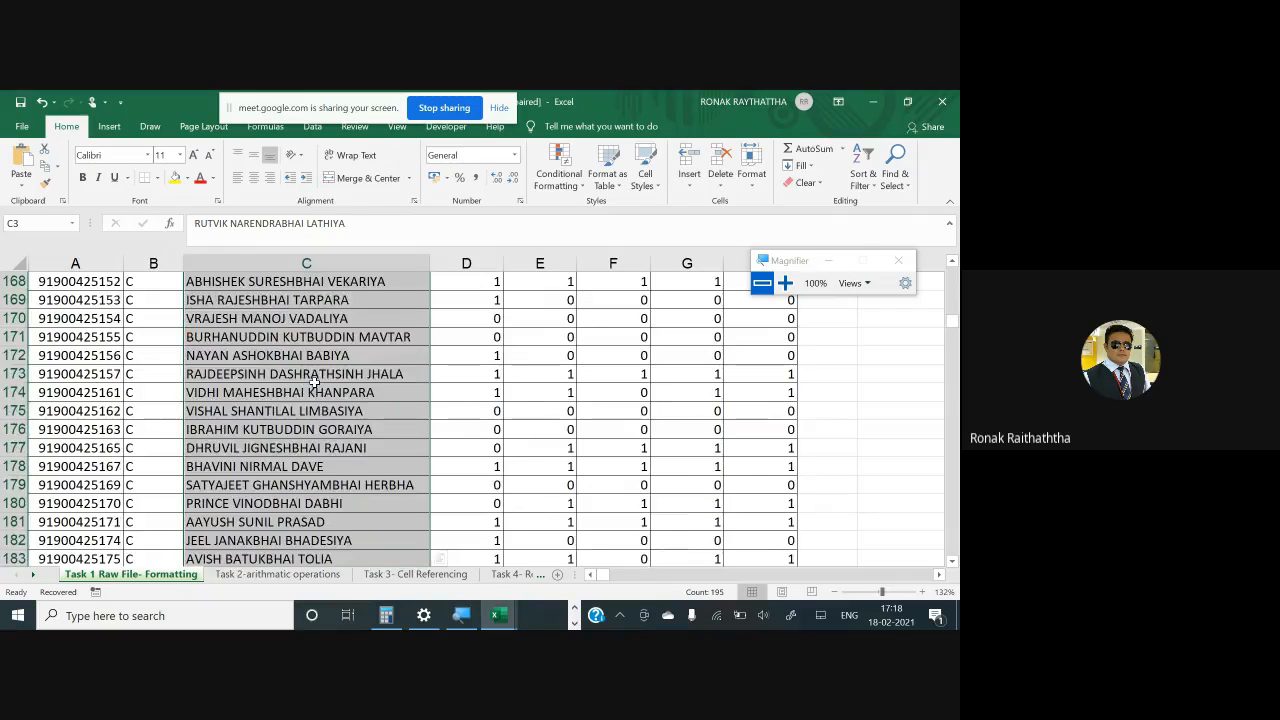
scroll(314, 383, up, 20)
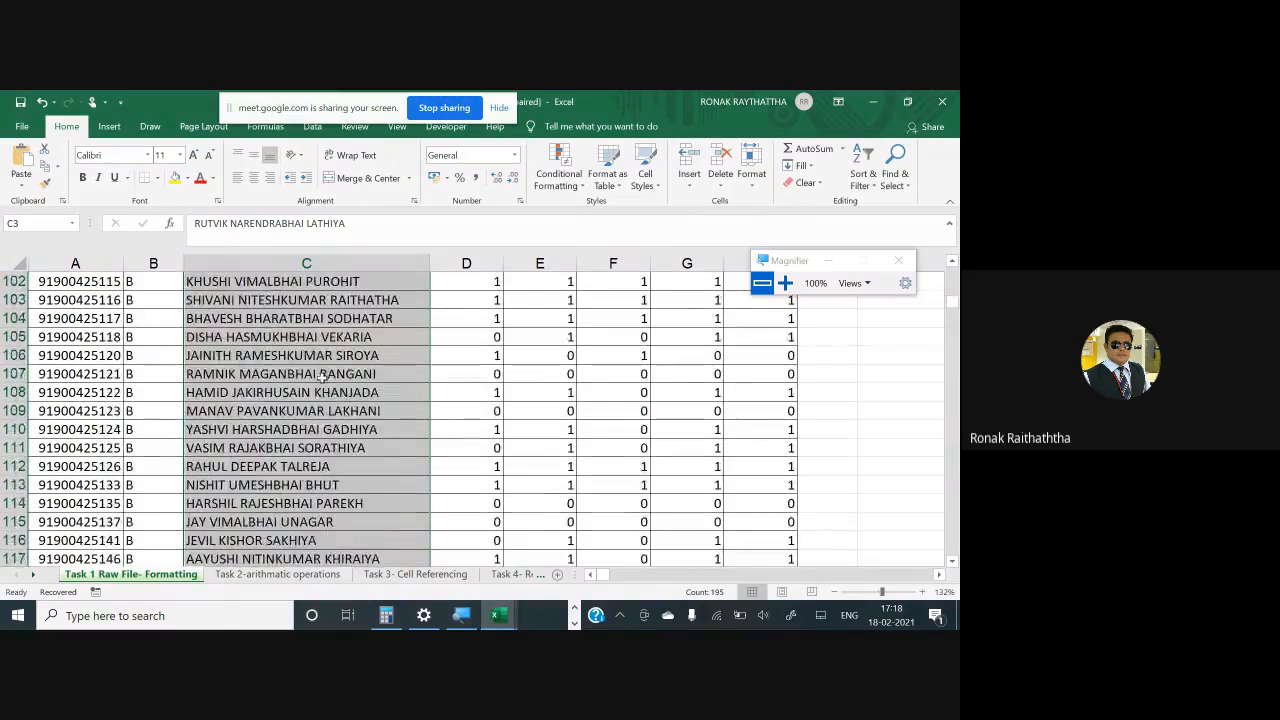
scroll(323, 373, up, 19)
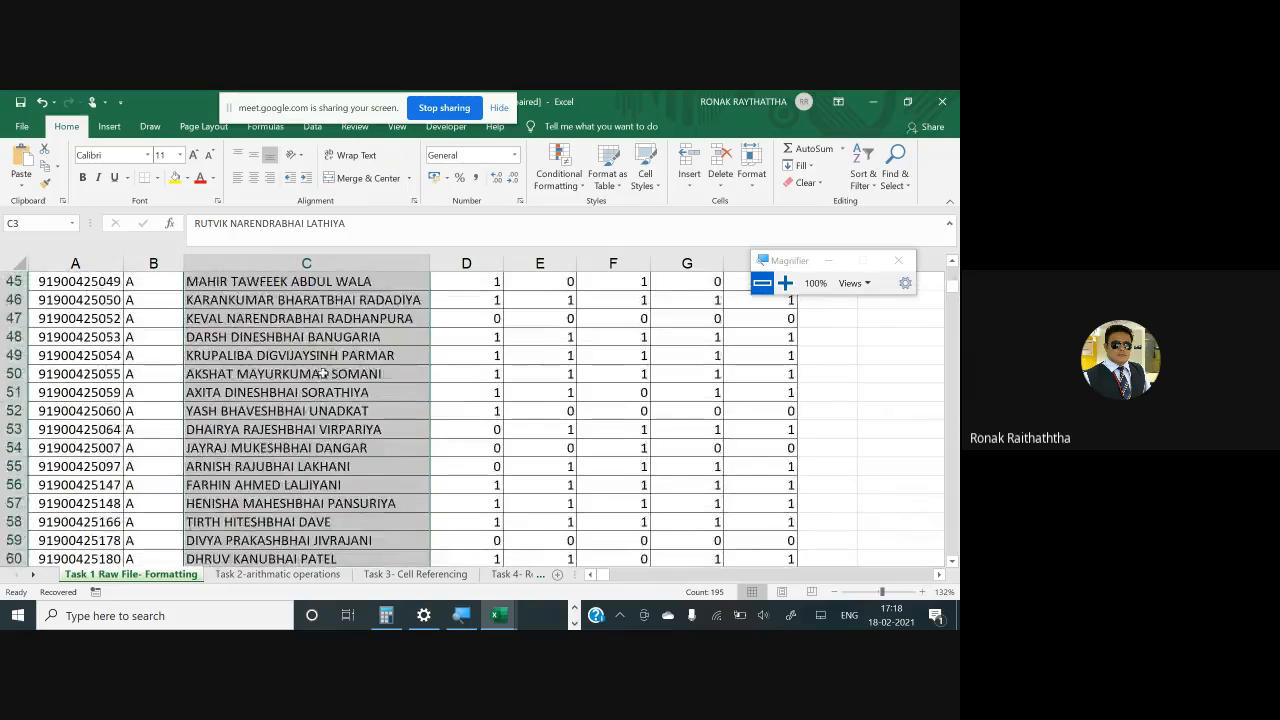
scroll(323, 373, up, 15)
scroll(325, 373, down, 5)
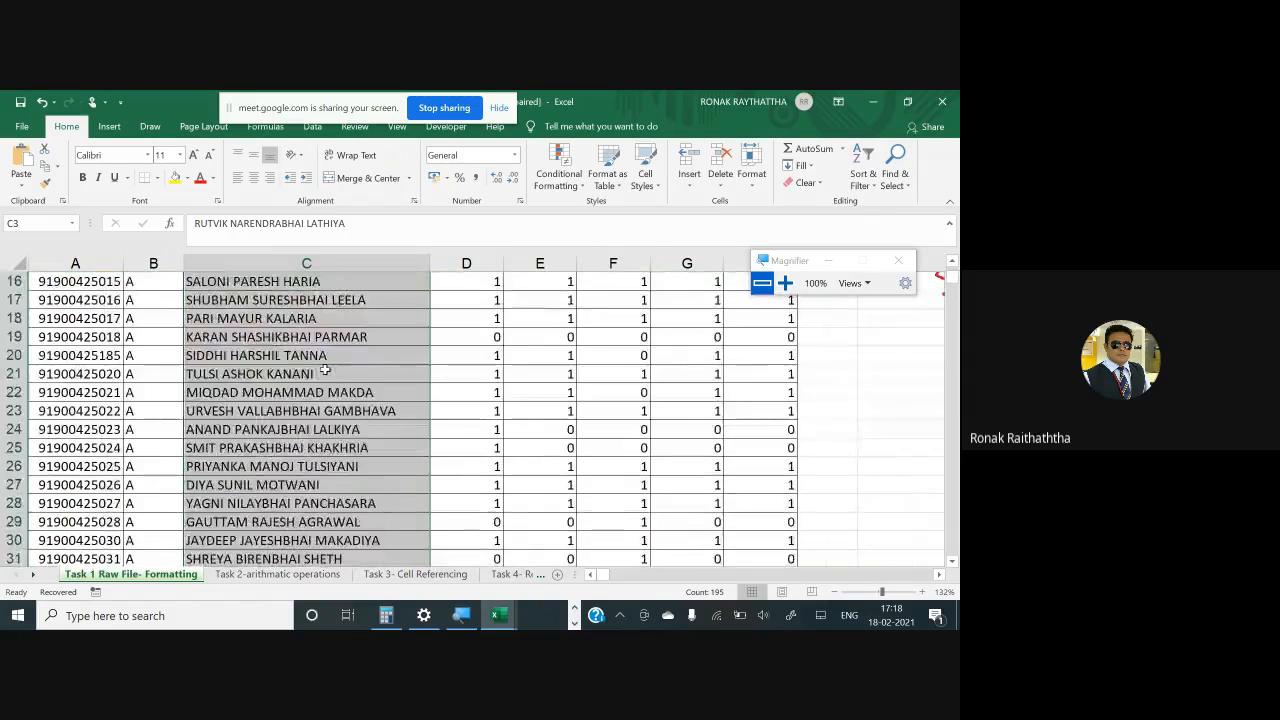
scroll(325, 373, down, 20)
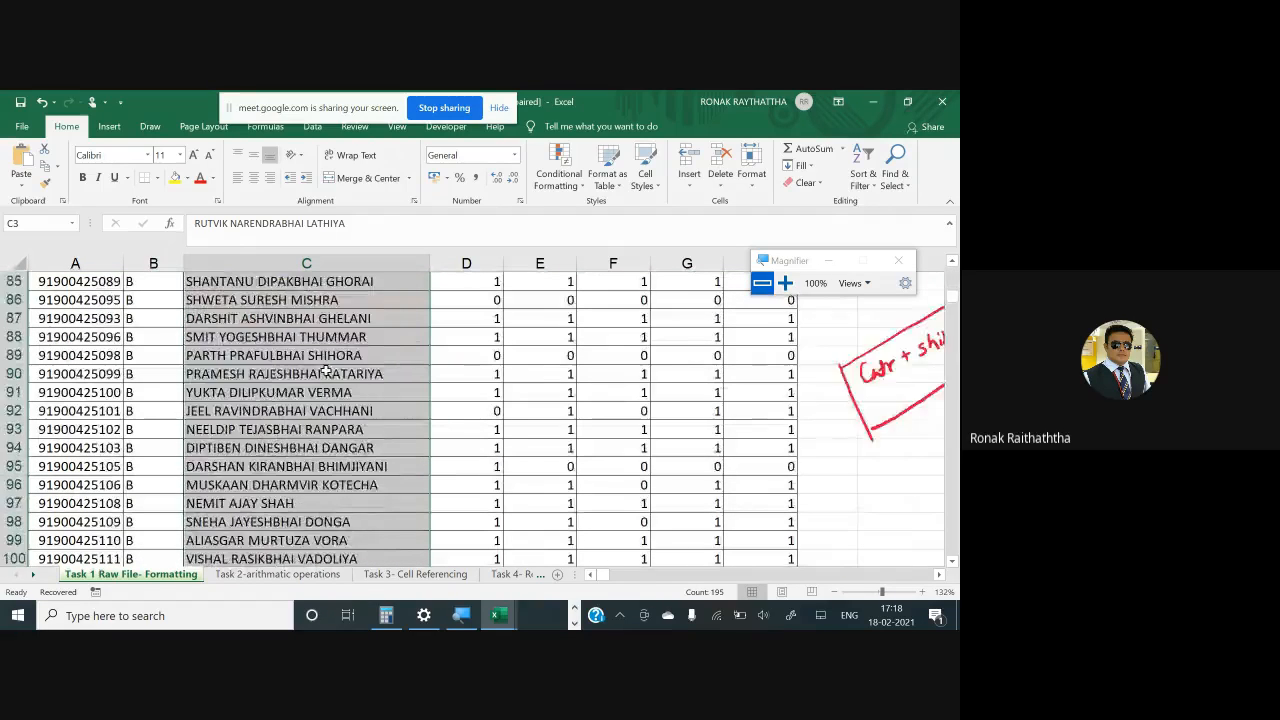
scroll(325, 371, down, 20)
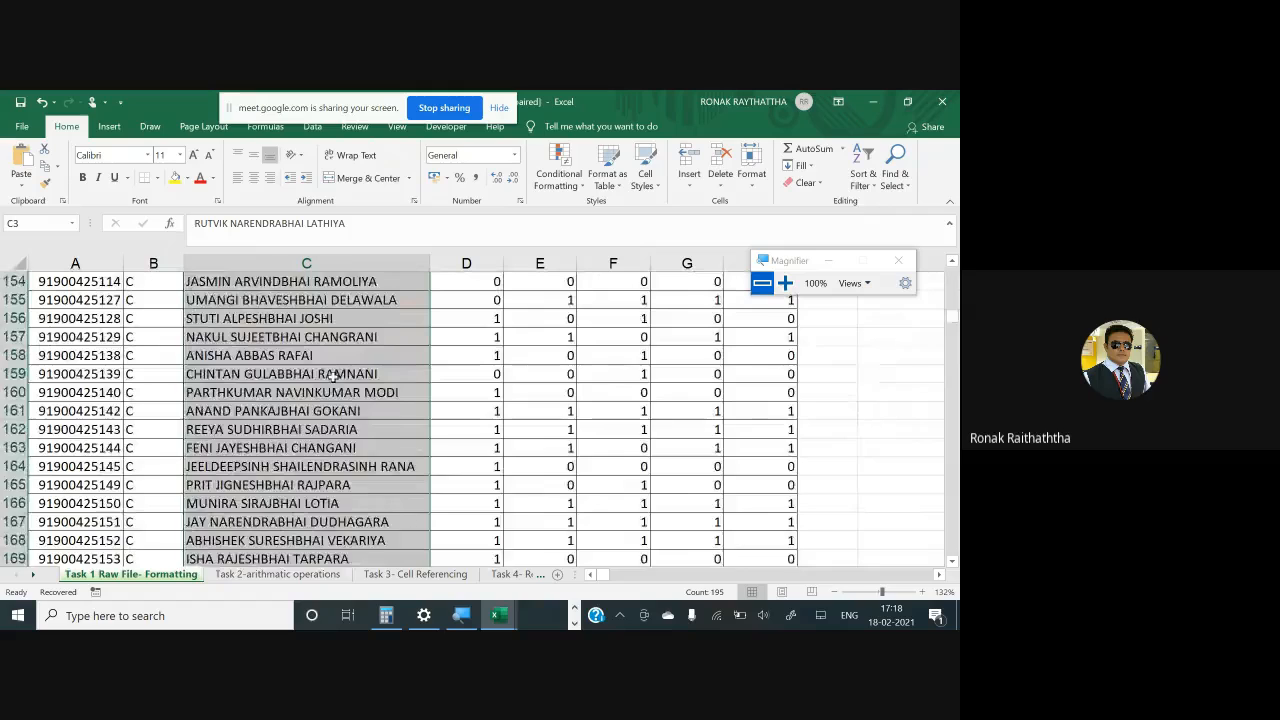
scroll(333, 373, down, 12)
scroll(333, 373, up, 3)
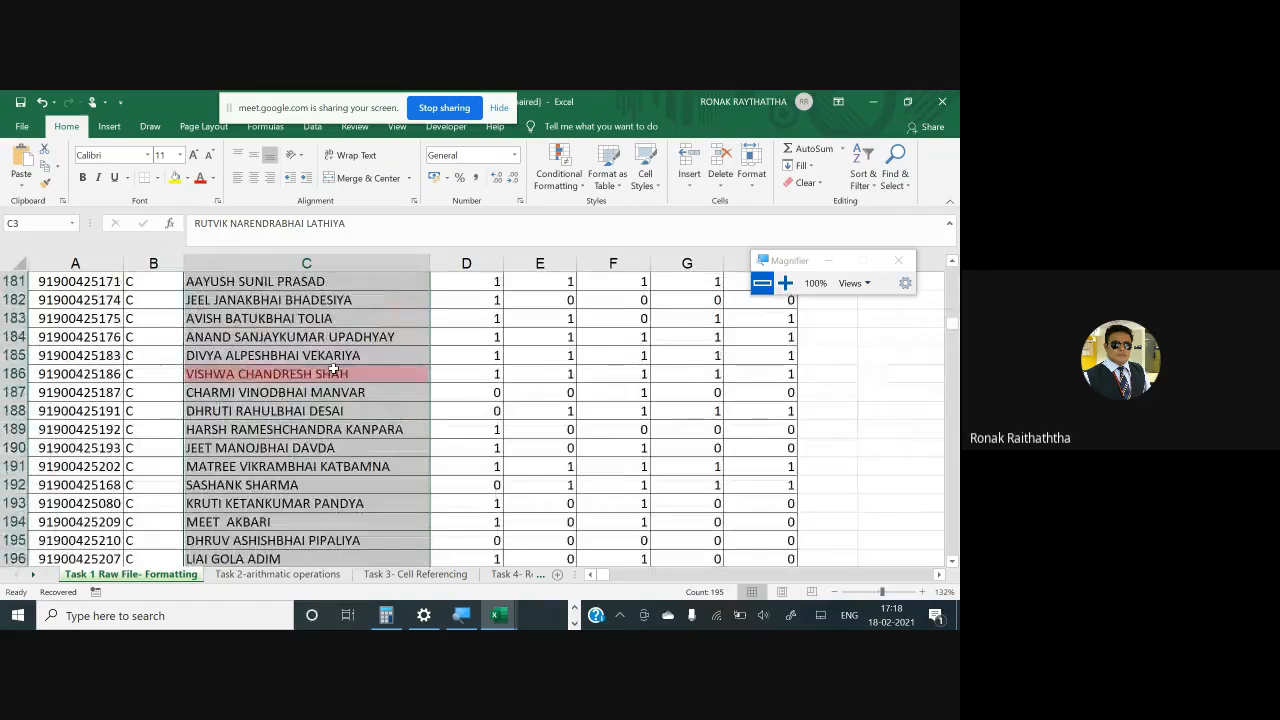
scroll(333, 372, up, 4)
scroll(336, 368, down, 2)
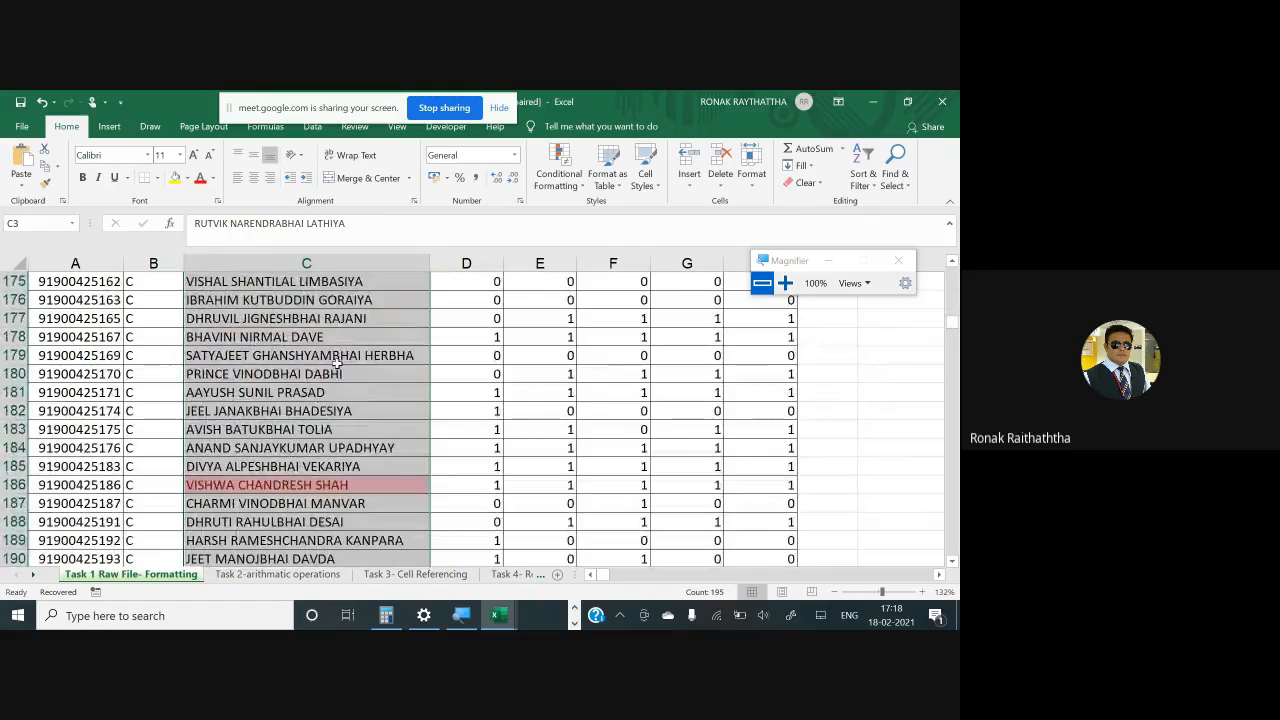
Look over the Top/Bottom Rules and Data Bars options of Conditional Formatting, moving the Magnifier window clear of them
click(563, 190)
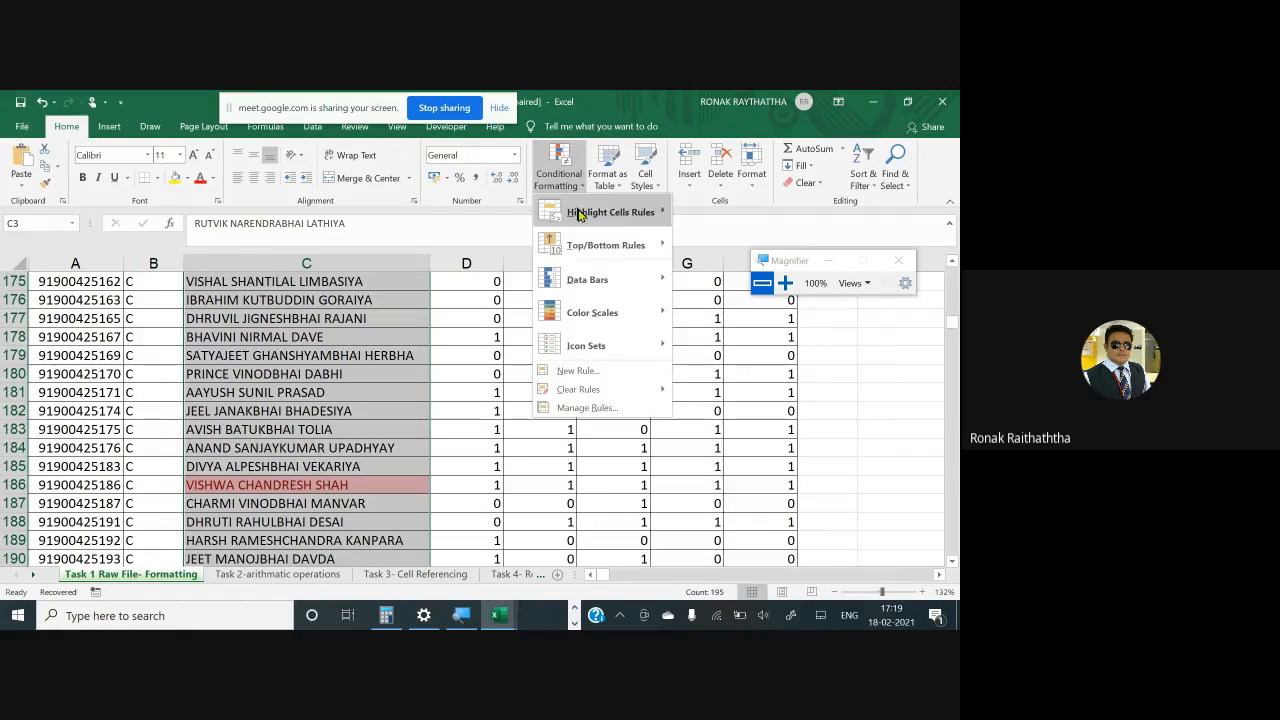
mouse_move(597, 249)
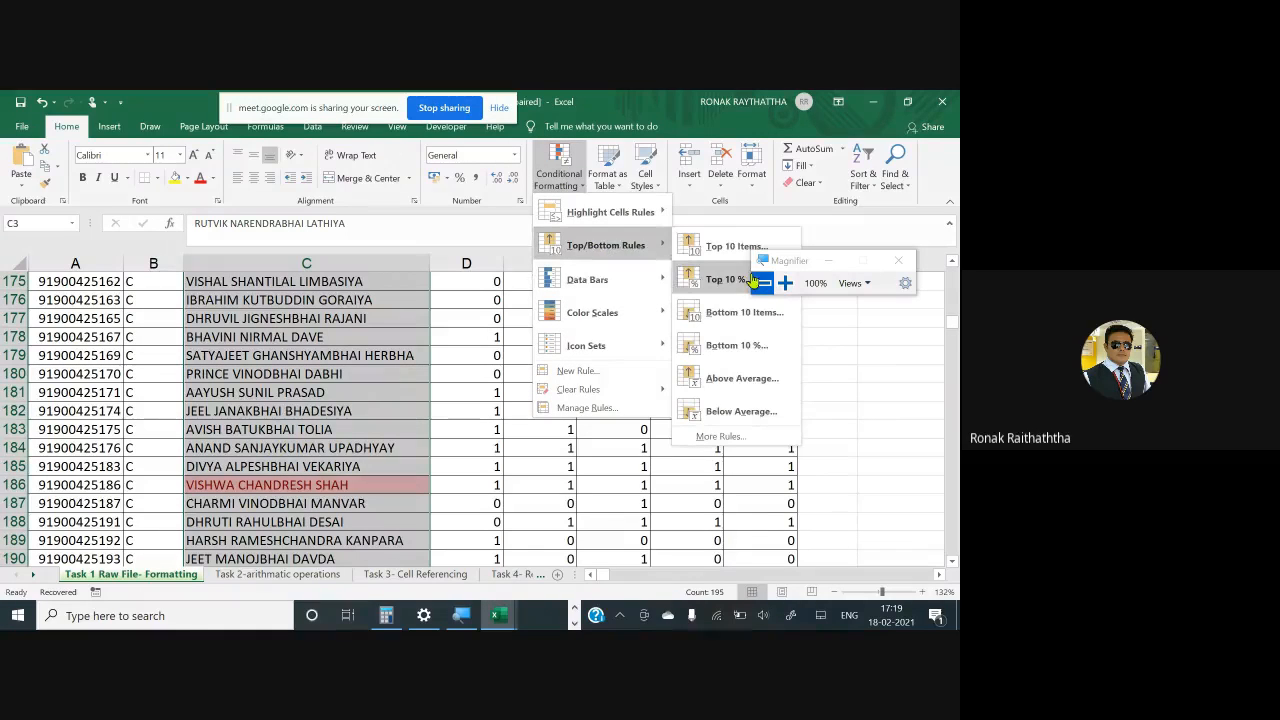
drag(783, 262, 884, 172)
click(574, 193)
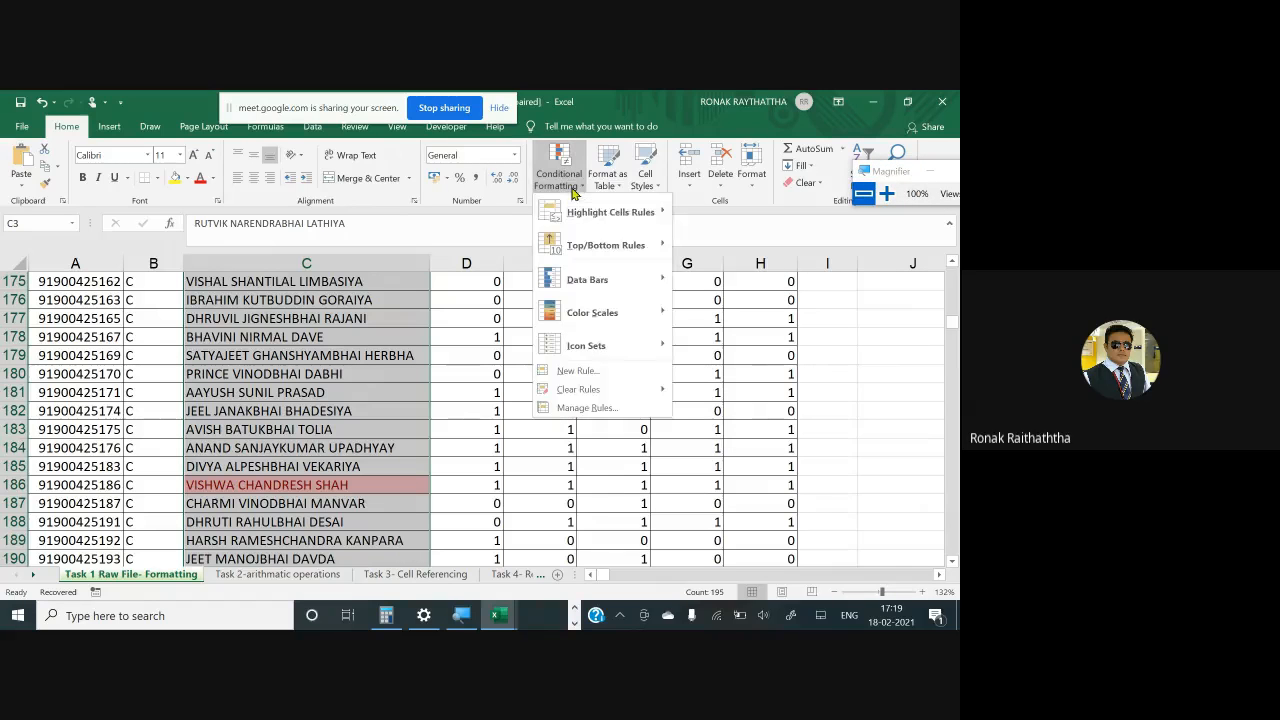
mouse_move(605, 245)
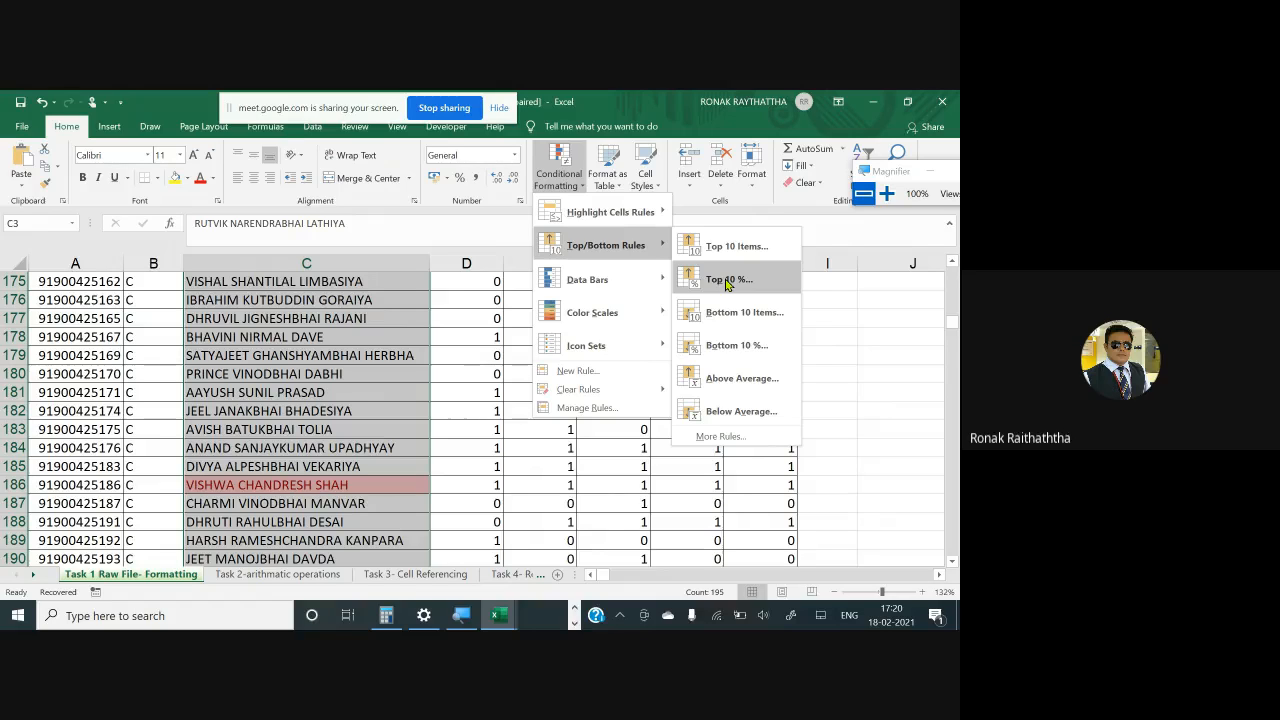
mouse_move(619, 287)
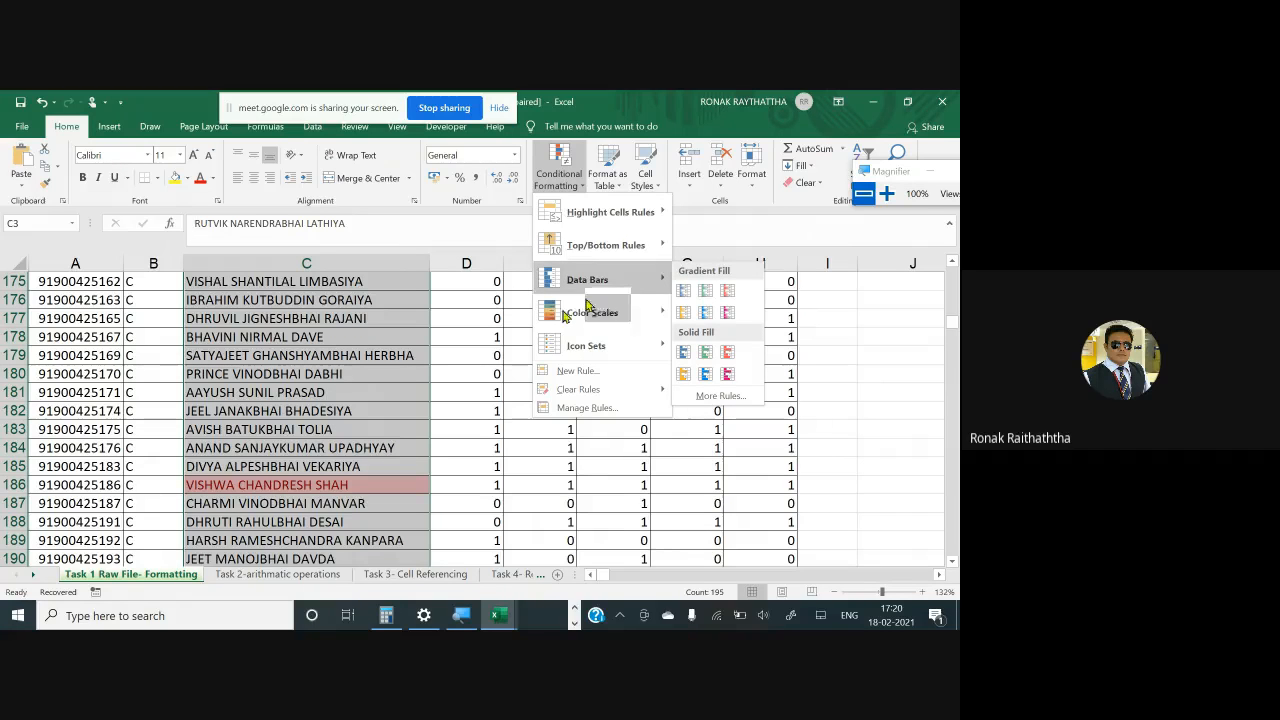
scroll(491, 349, up, 1)
click(491, 351)
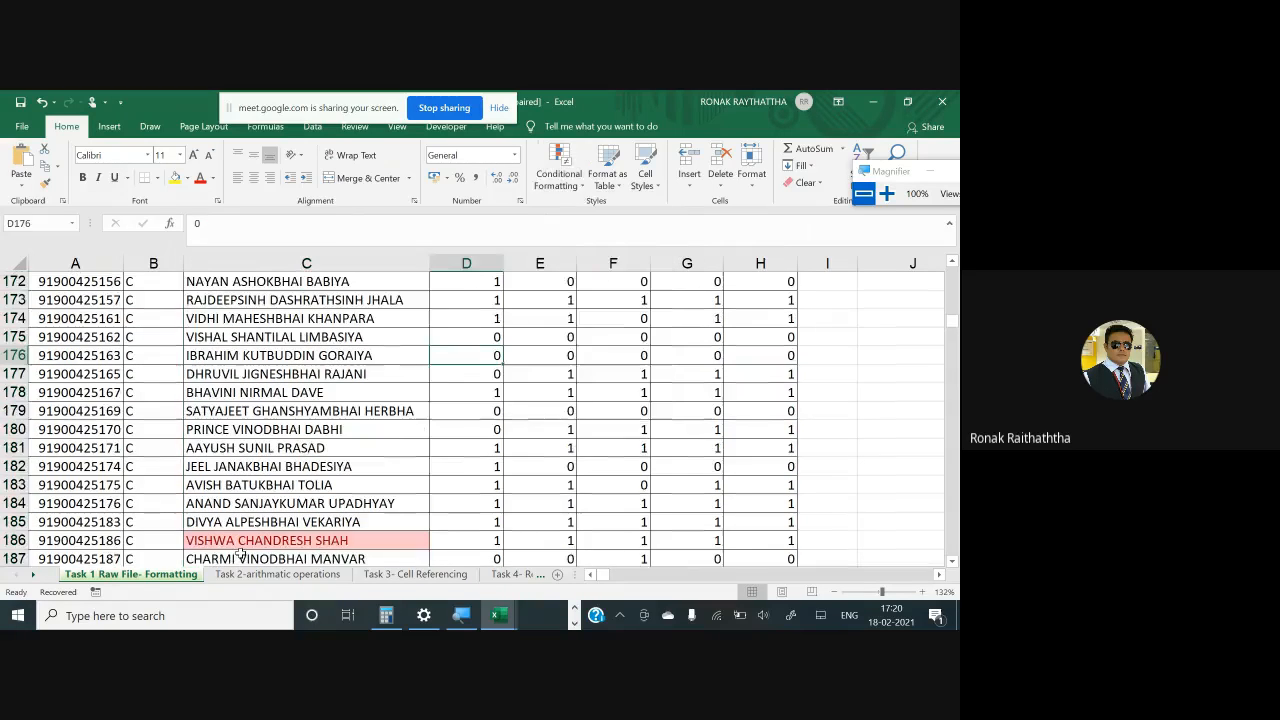
On the Task 3- Cell Referencing sheet, apply gradient-fill Red Data Bars to the totals in J3:J12
click(277, 574)
scroll(582, 382, down, 1)
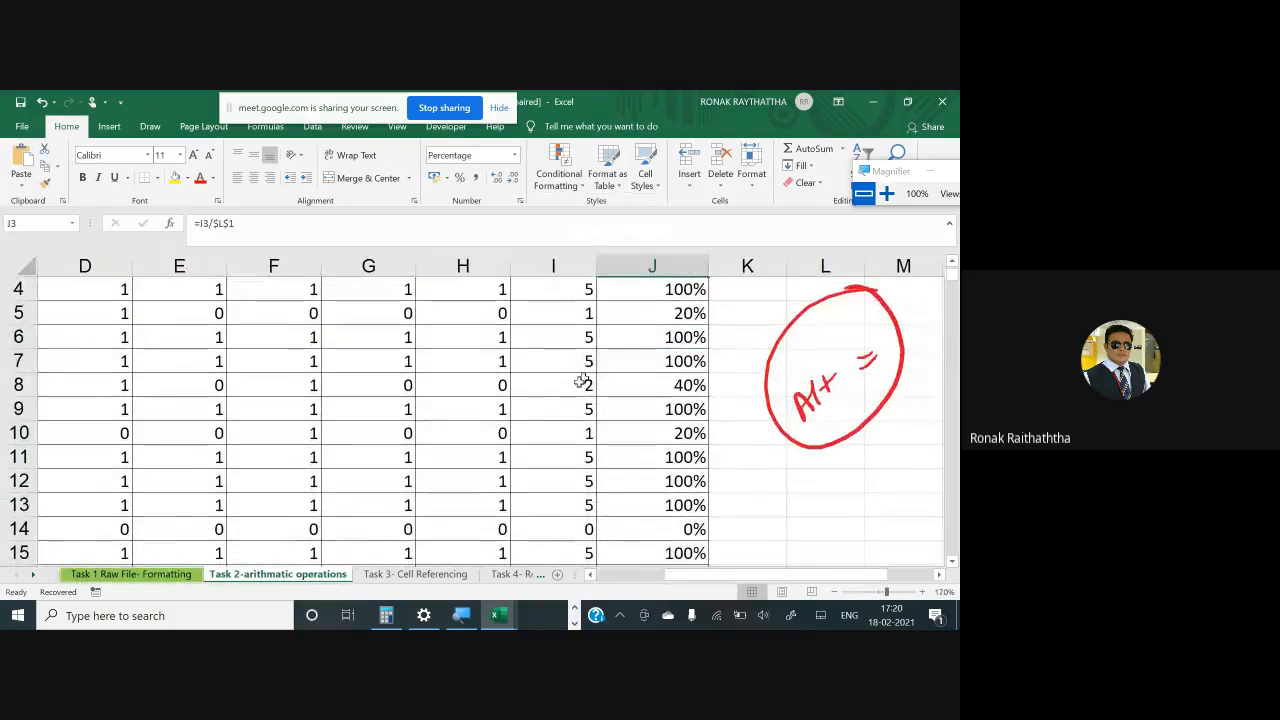
click(412, 573)
scroll(533, 415, up, 3)
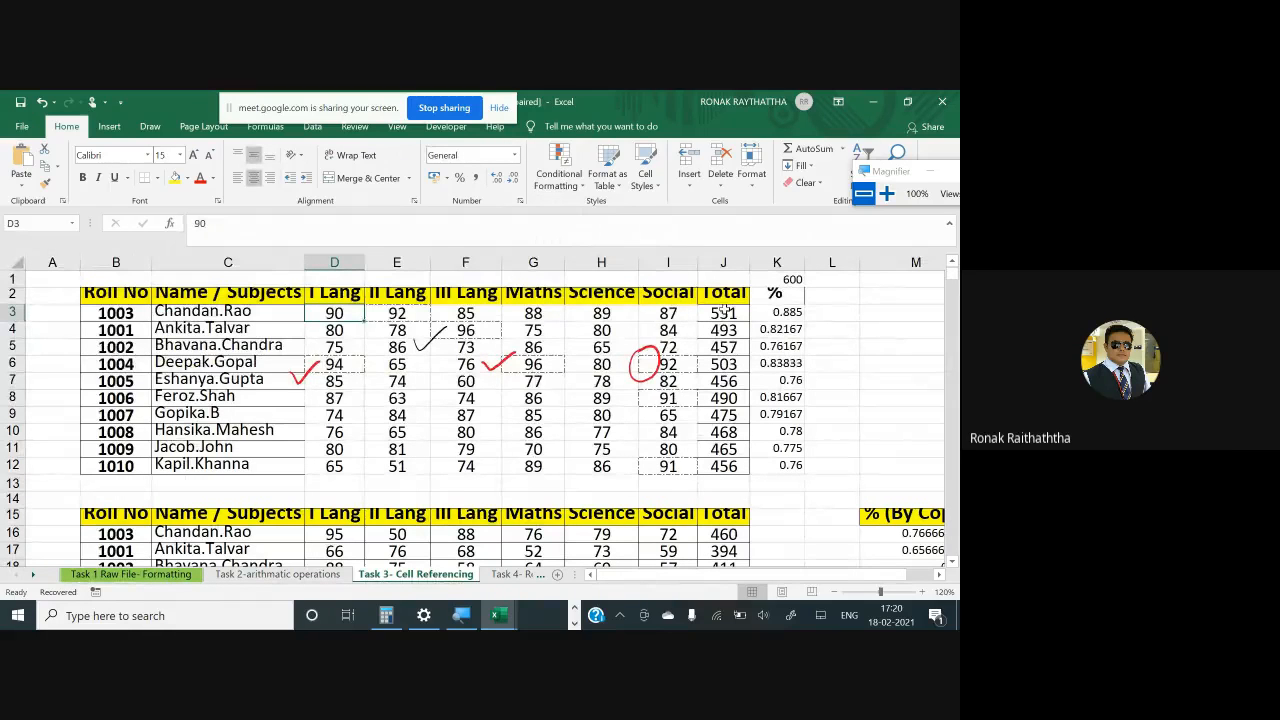
drag(723, 311, 730, 466)
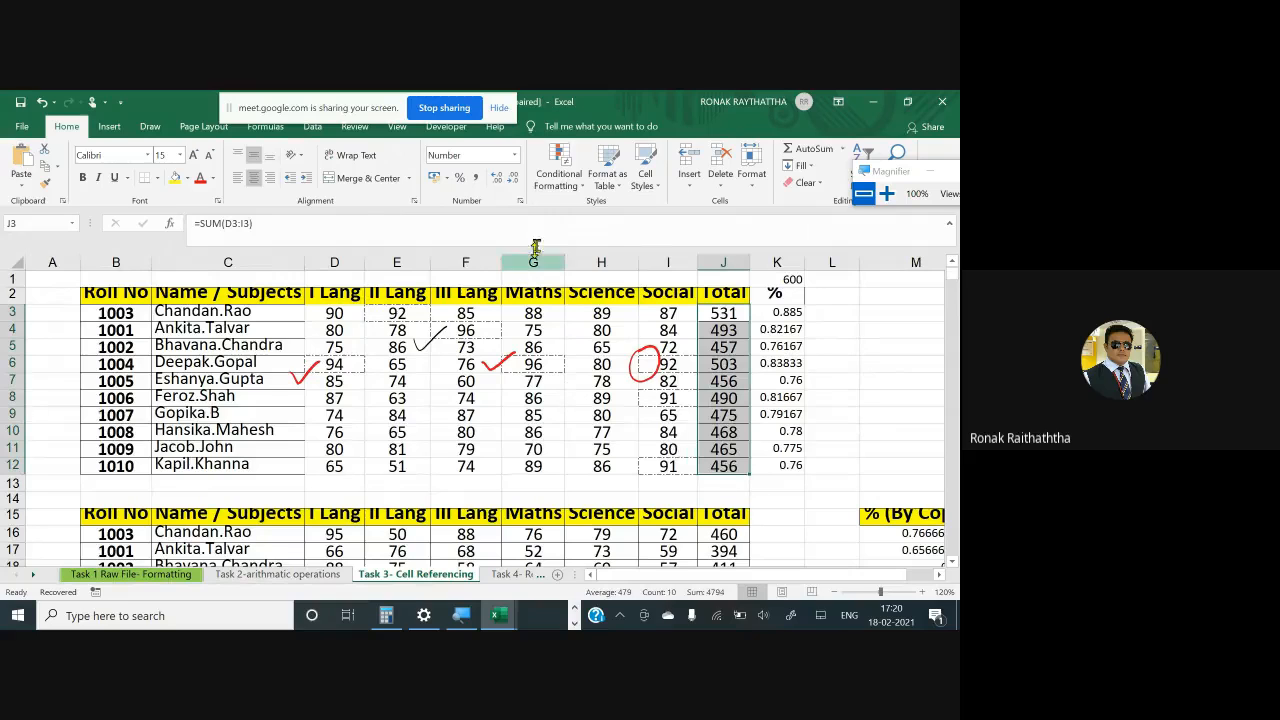
click(575, 185)
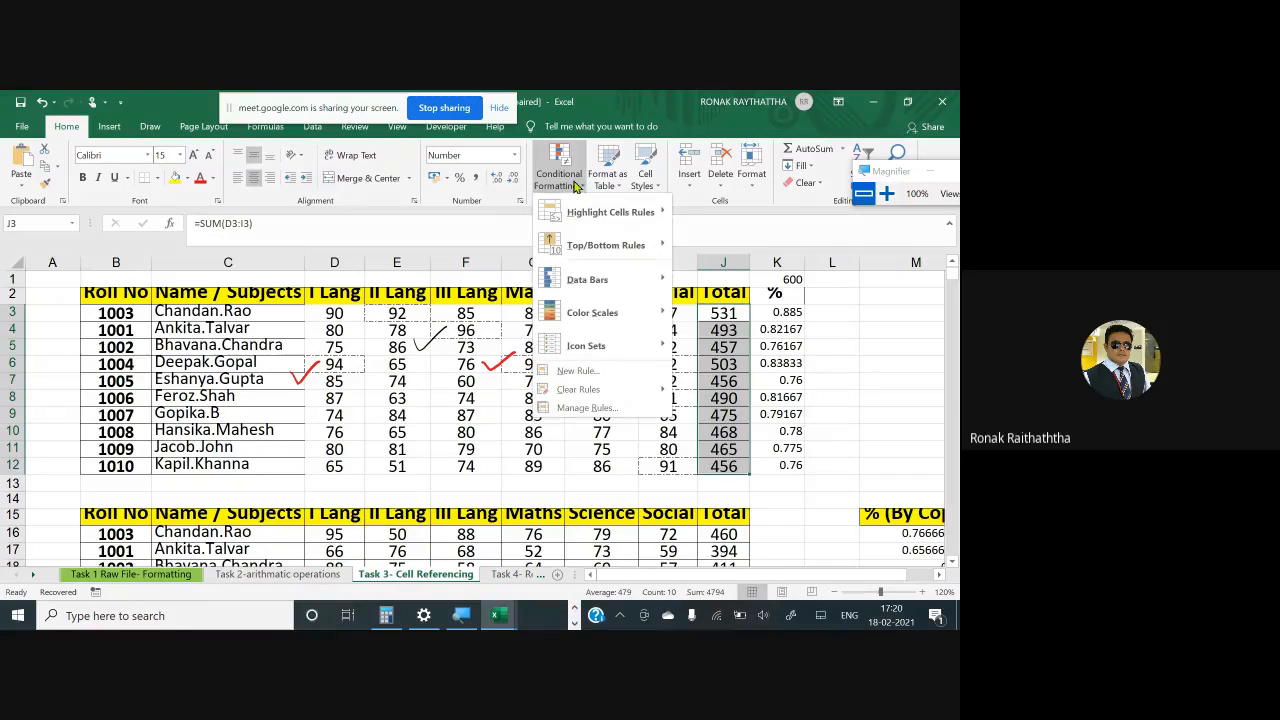
mouse_move(636, 280)
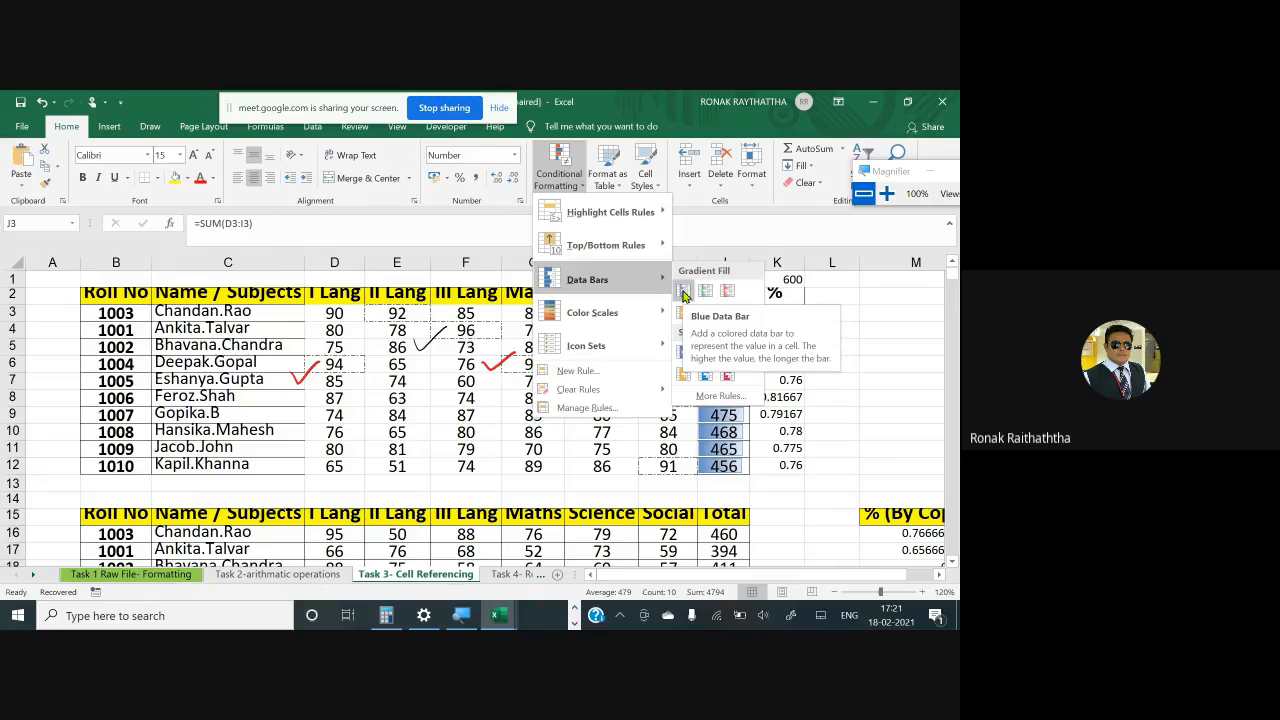
click(726, 291)
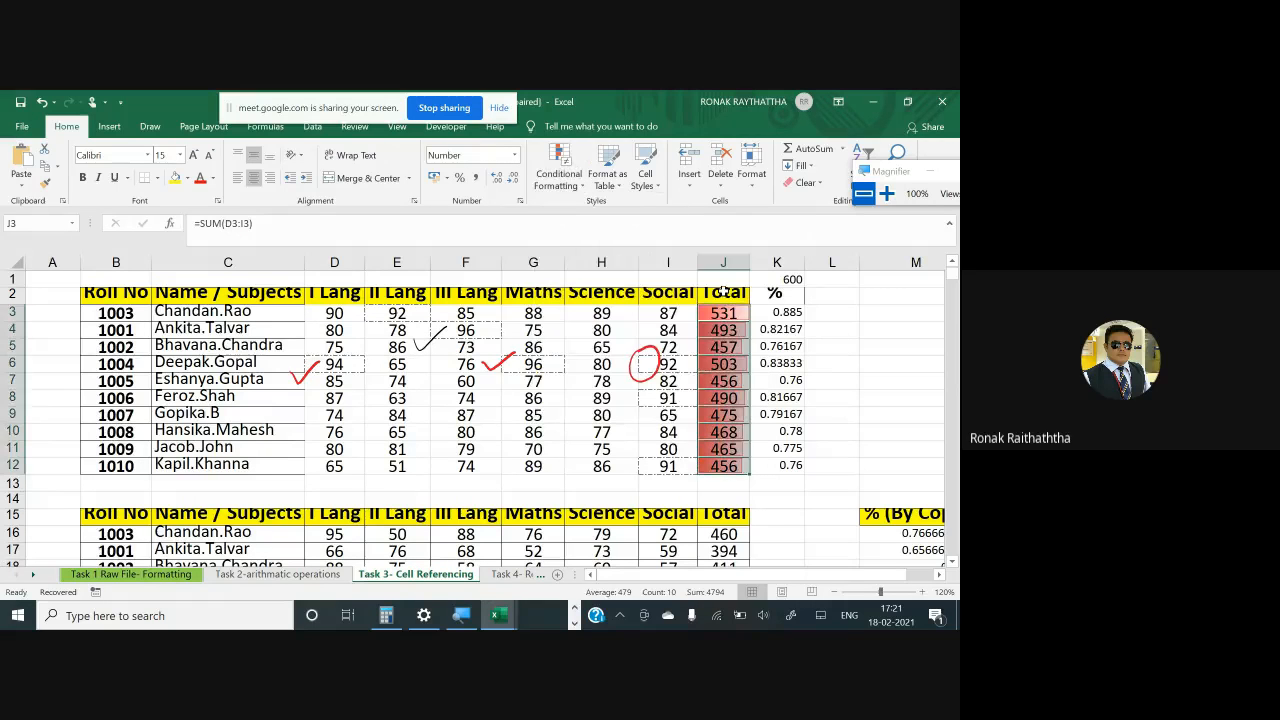
click(830, 330)
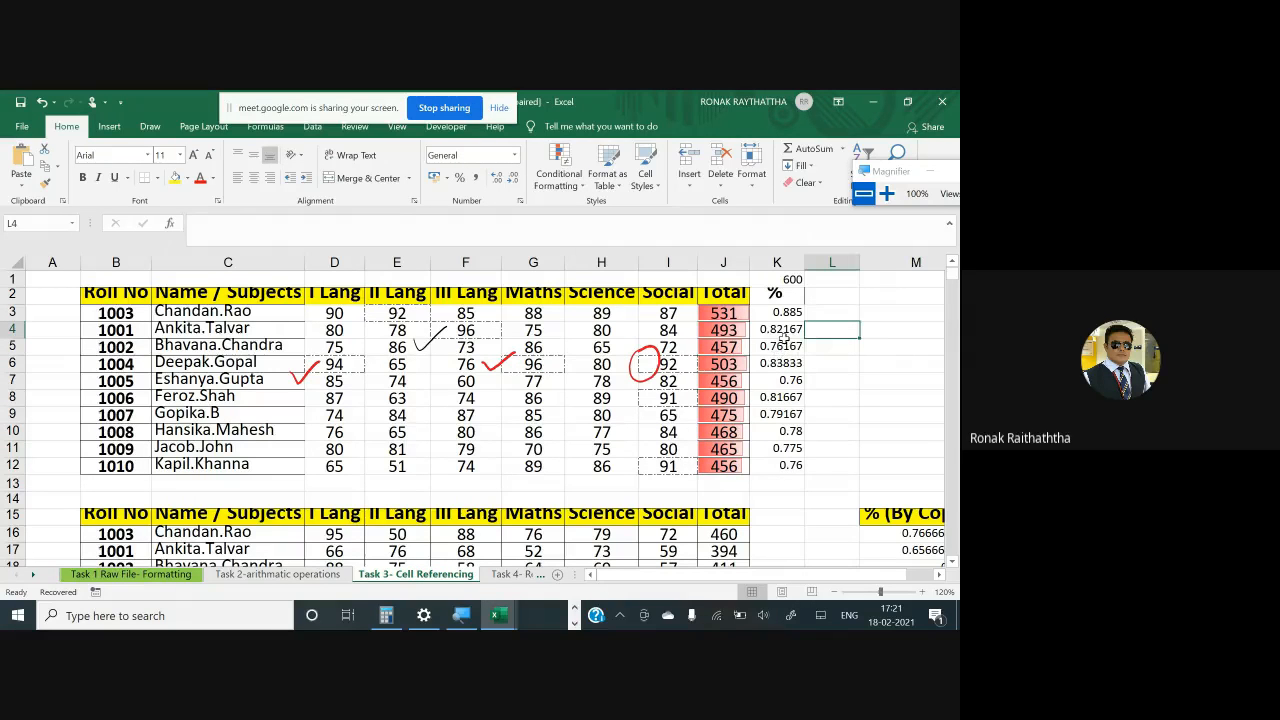
Enlarge the sheet to 171% around the Total and % columns and collapse the formula bar to one line
scroll(785, 338, up, 5)
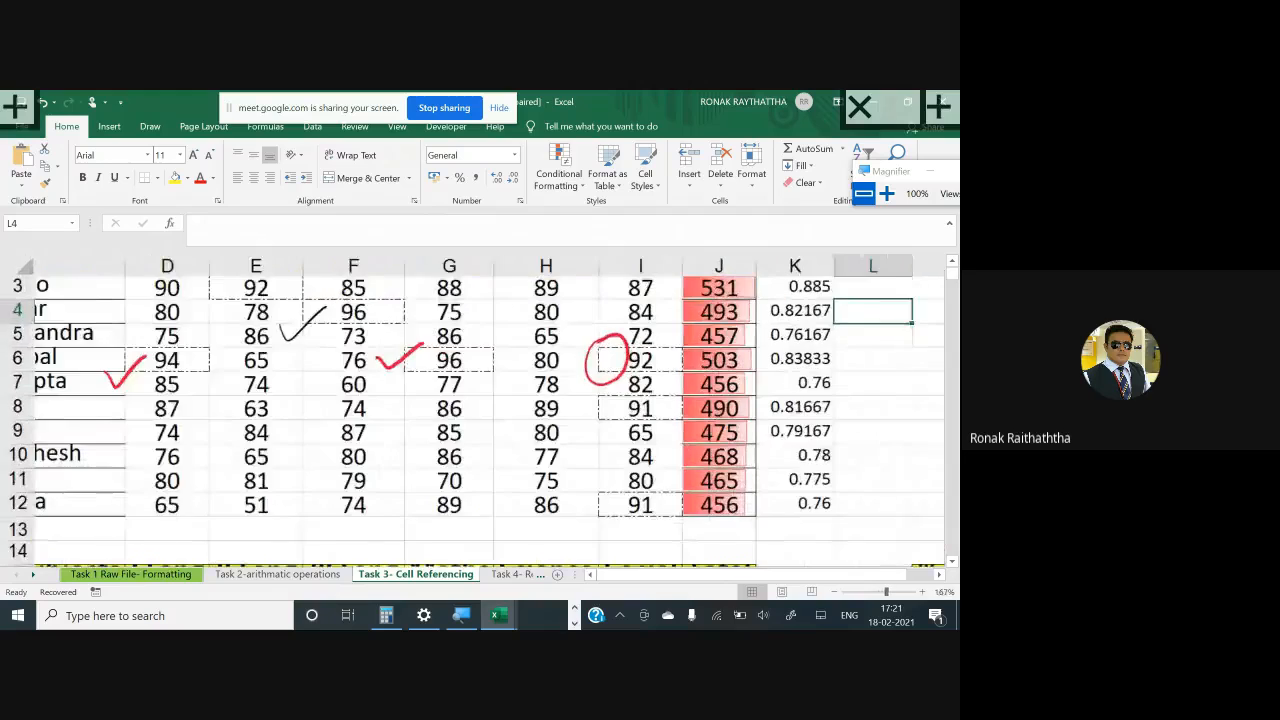
scroll(740, 355, right, 1)
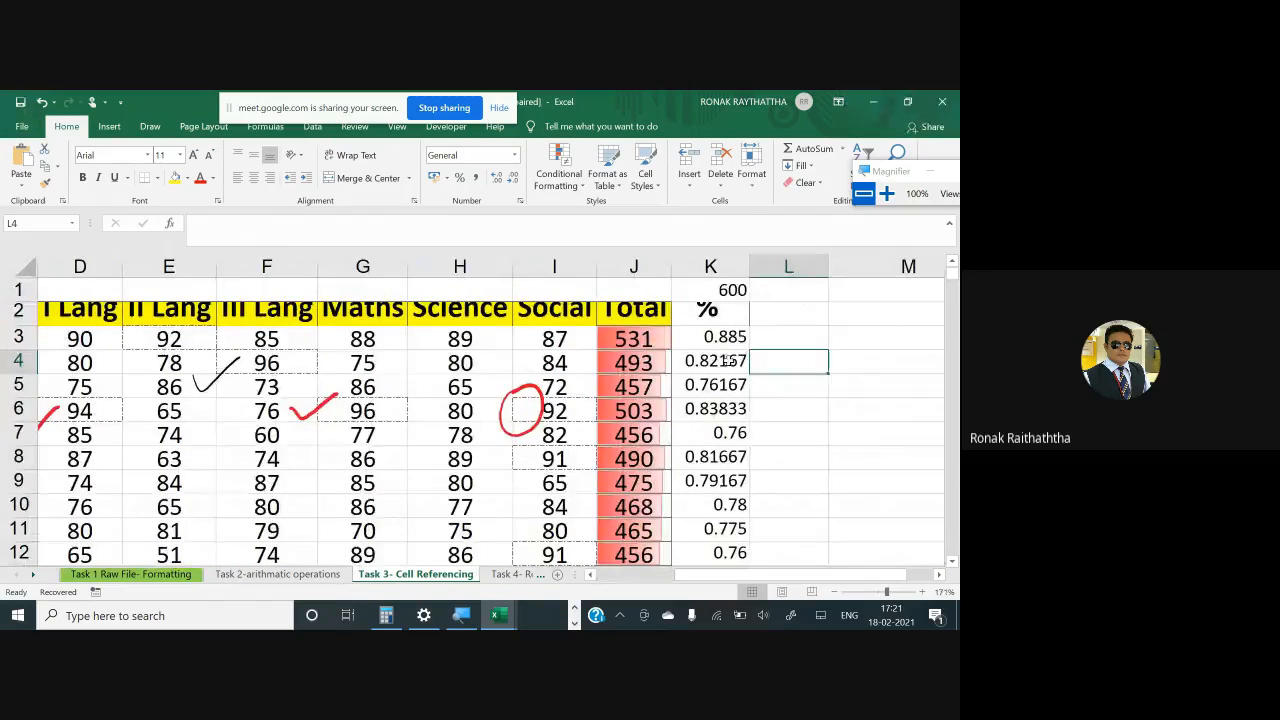
scroll(728, 362, down, 1)
click(286, 226)
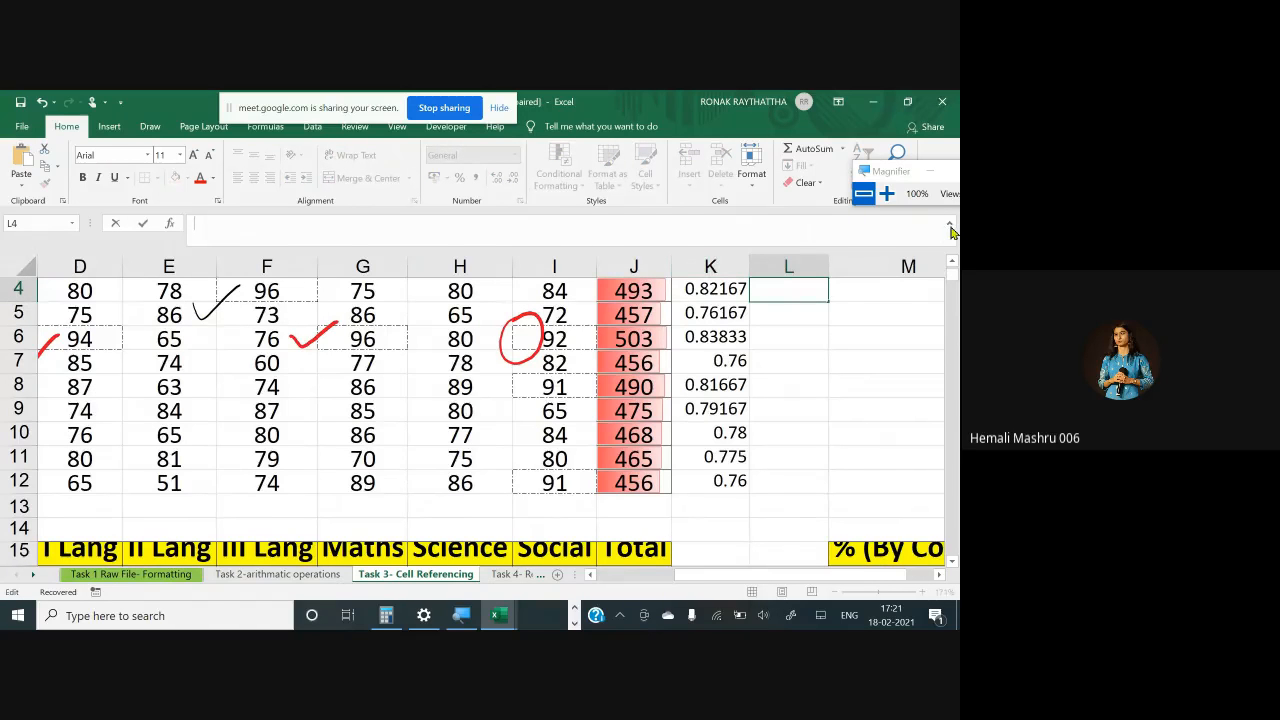
scroll(676, 316, down, 1)
scroll(677, 316, up, 1)
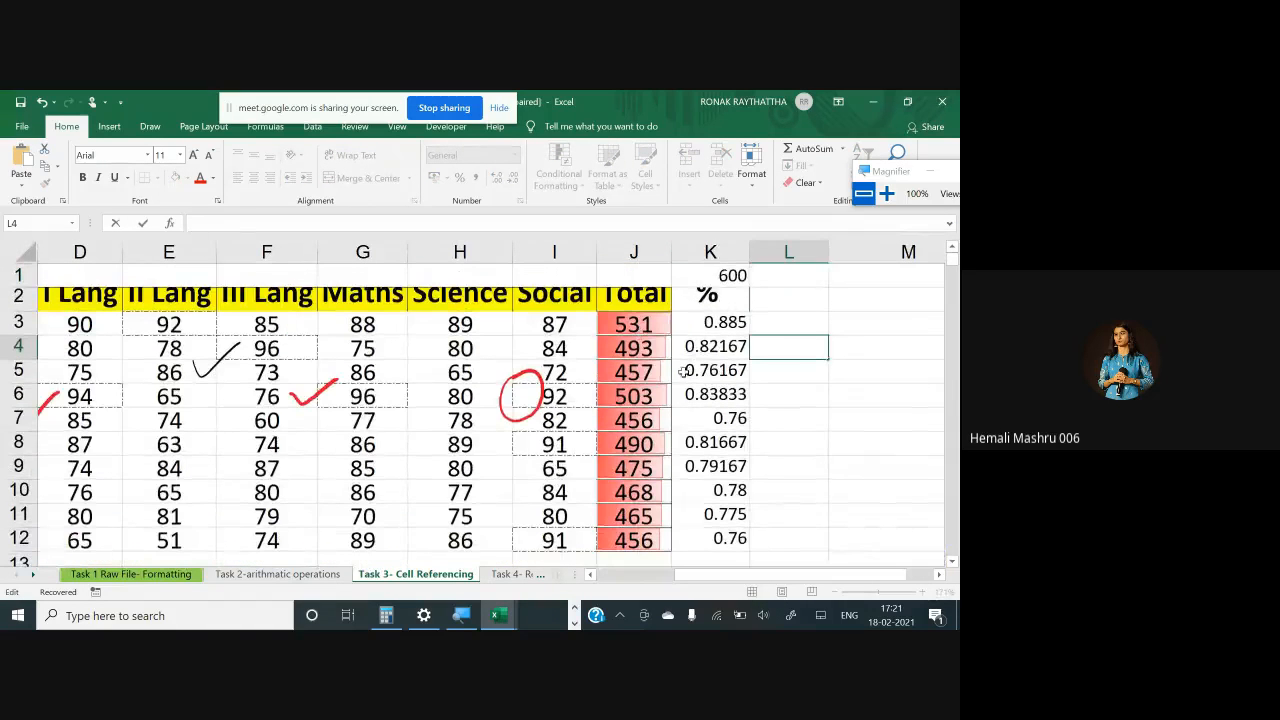
click(688, 372)
Format the % values in K3:K12 as percentages with two decimal places
click(717, 468)
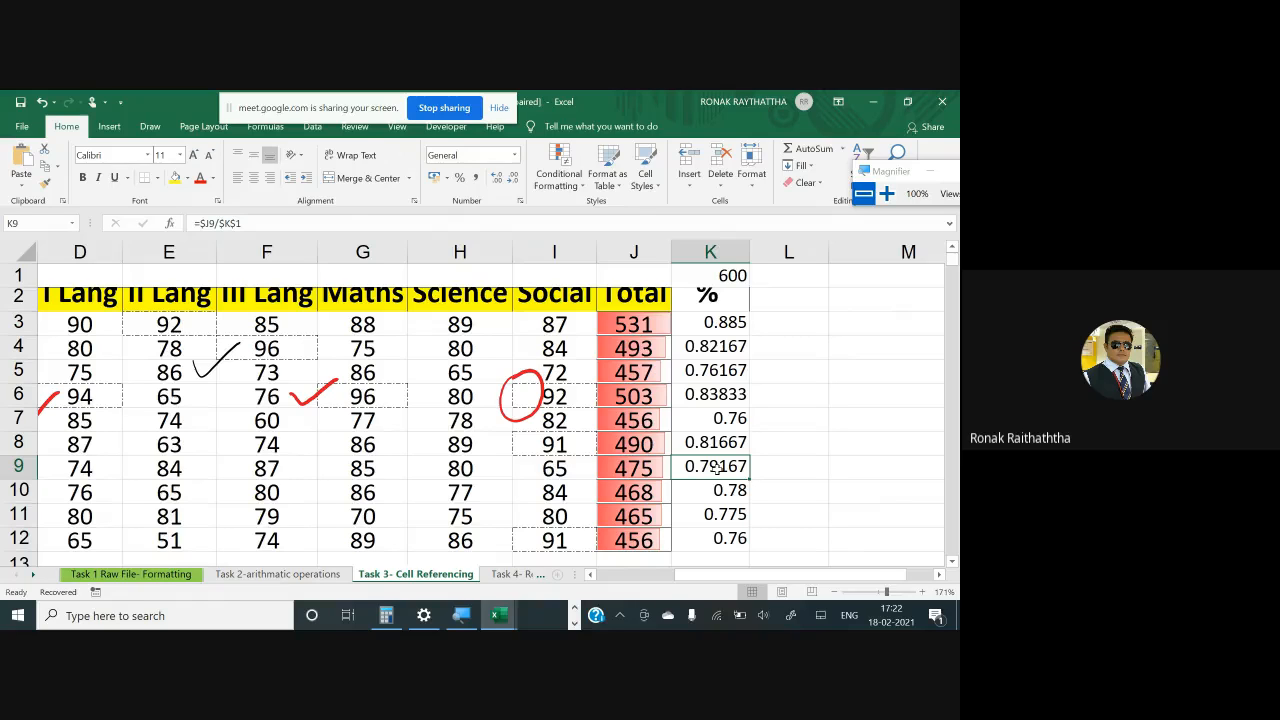
click(736, 321)
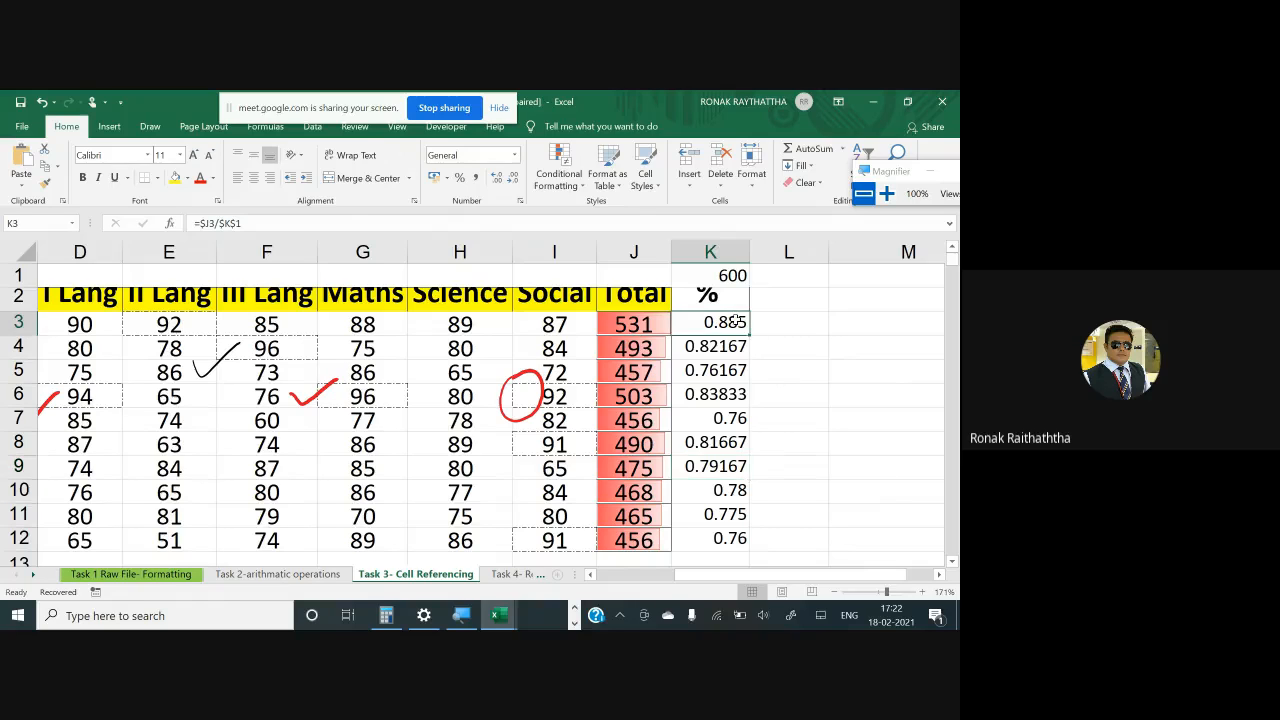
key(ctrl+shift+Down)
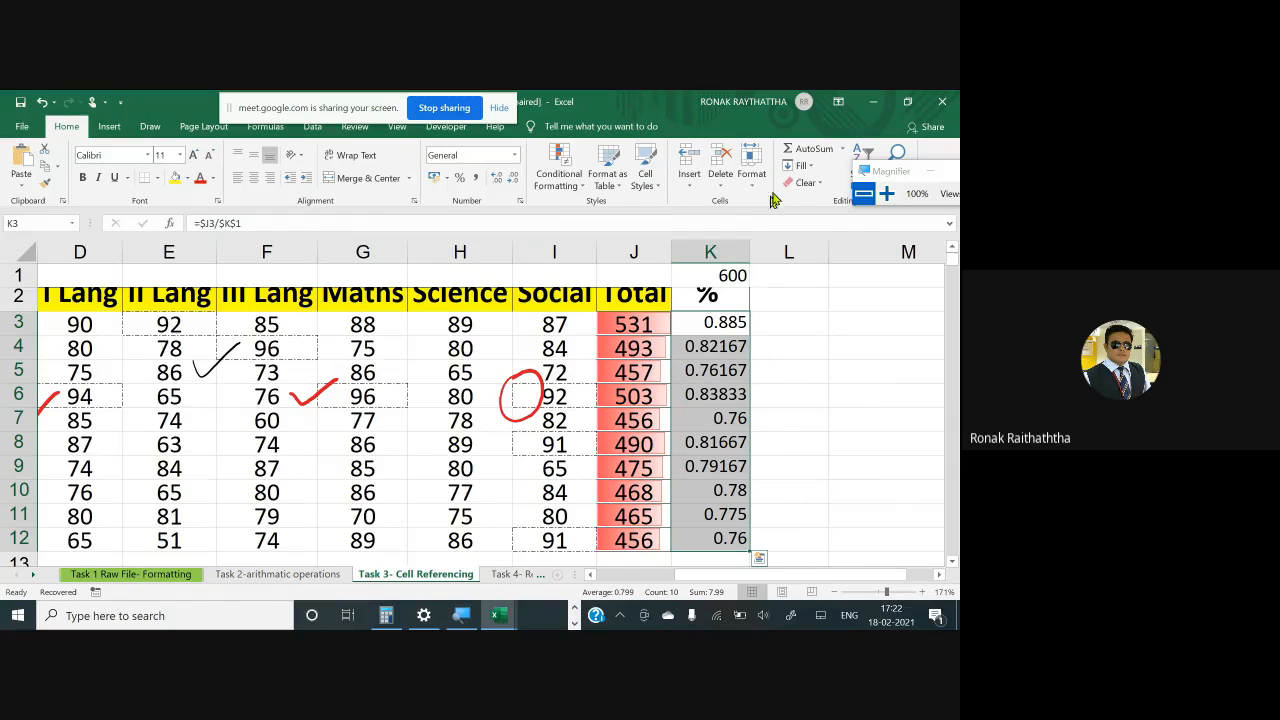
click(461, 184)
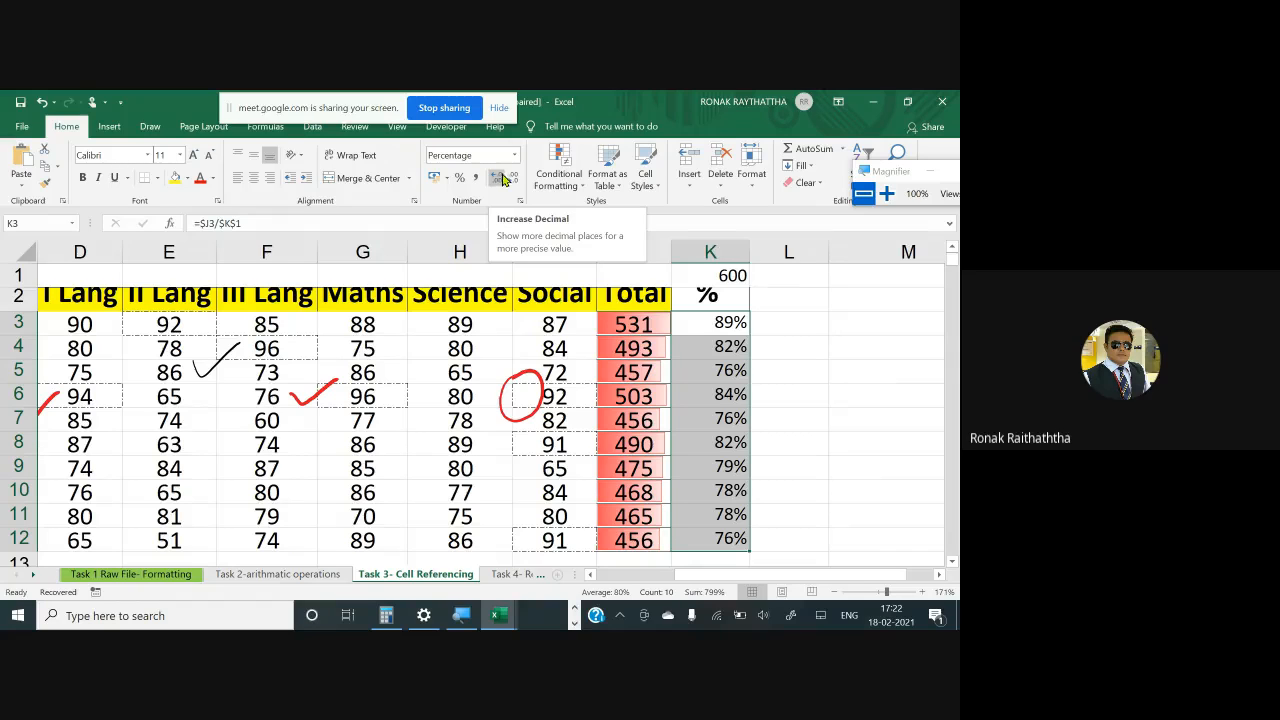
click(501, 178)
click(501, 179)
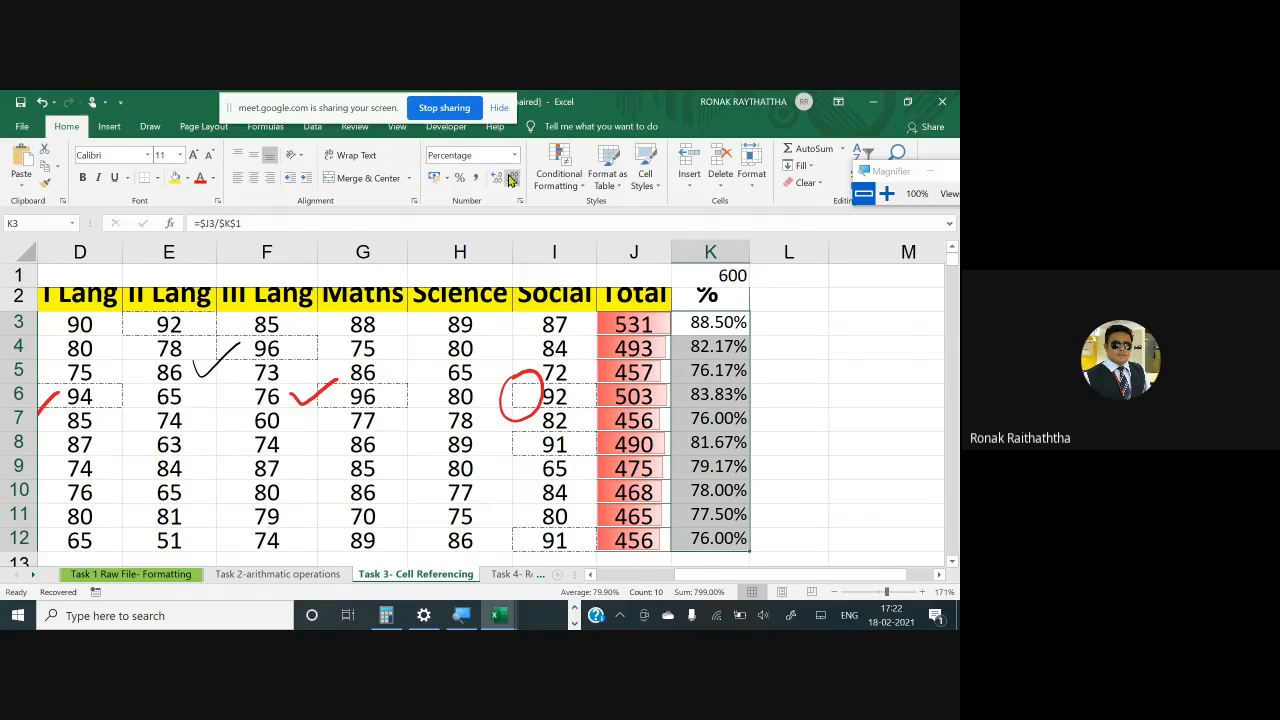
Apply gradient-fill Blue Data Bars to the percentages in K3:K12
click(576, 190)
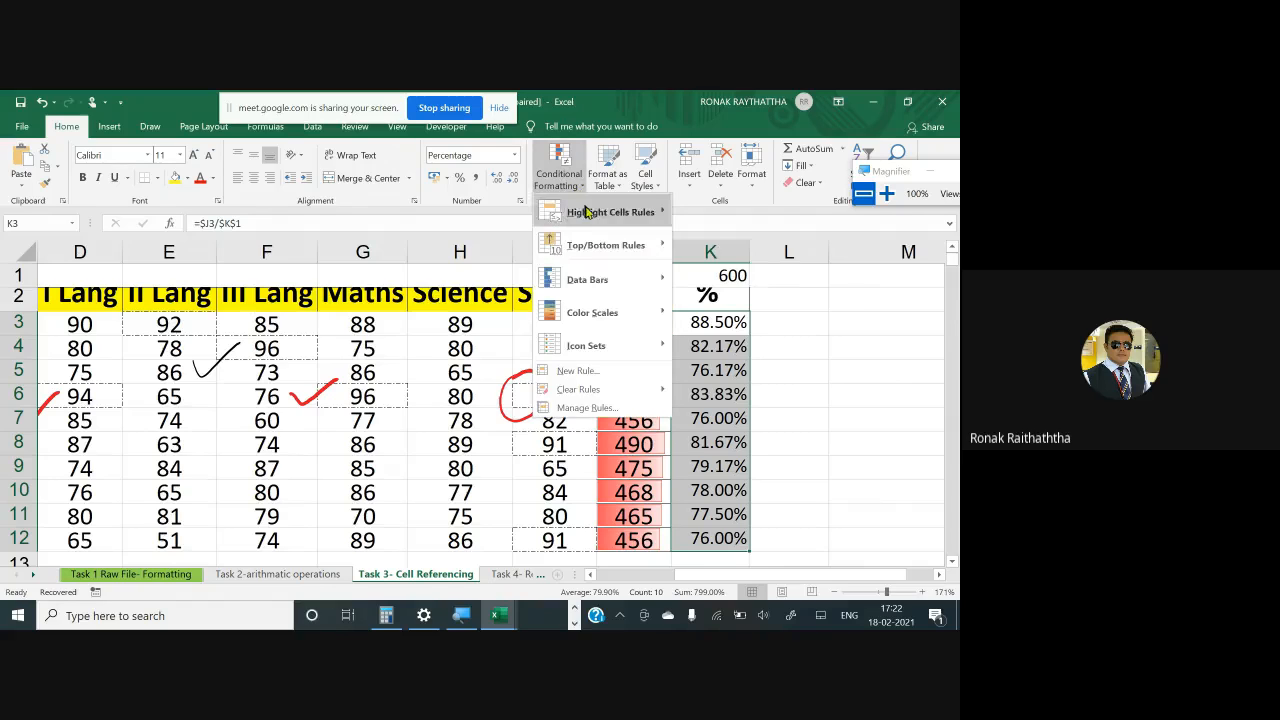
mouse_move(604, 284)
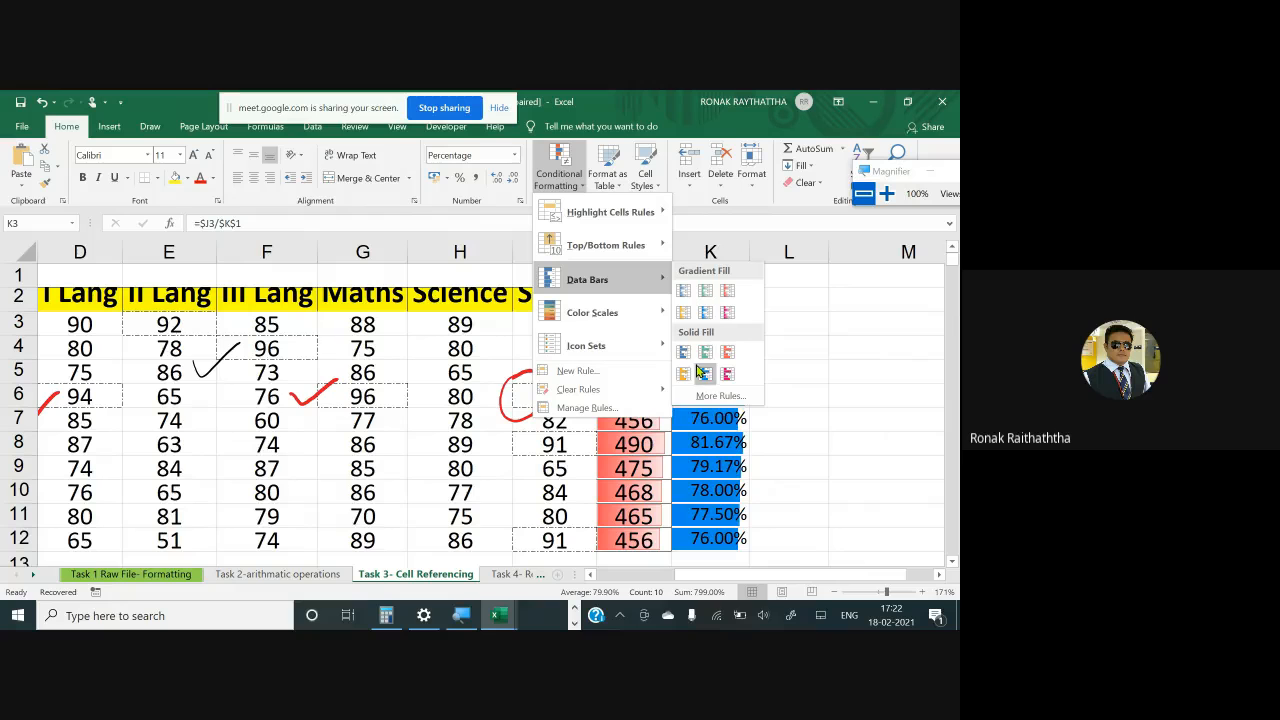
click(686, 300)
click(796, 318)
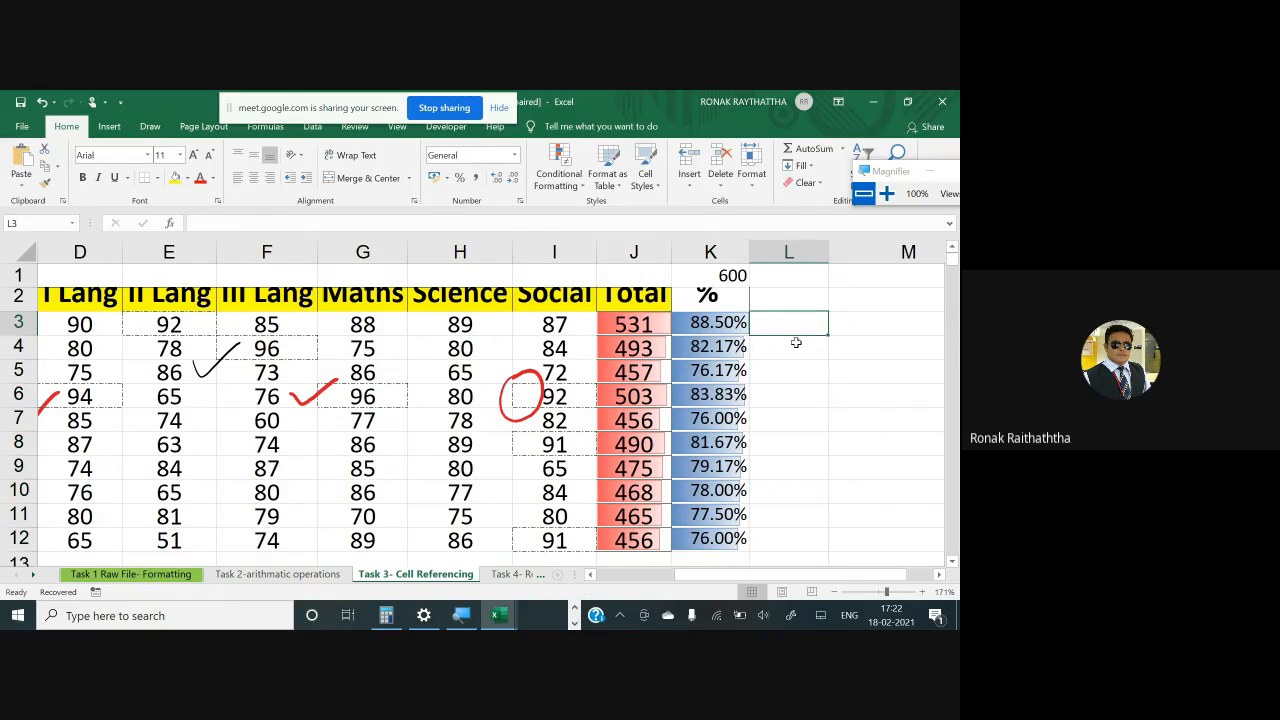
Widen column K to nearly twice its width so the percentage data bars have more room
scroll(795, 343, down, 1)
scroll(796, 322, up, 1)
drag(749, 251, 814, 251)
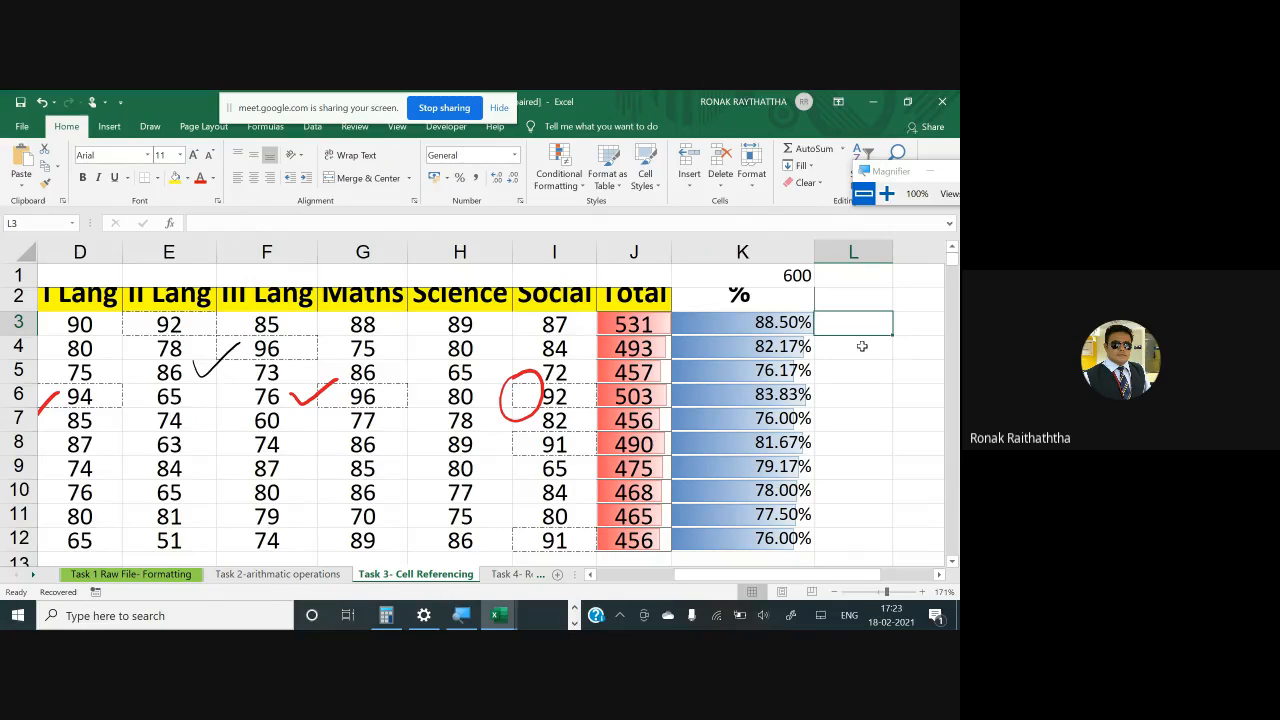
scroll(857, 346, down, 6)
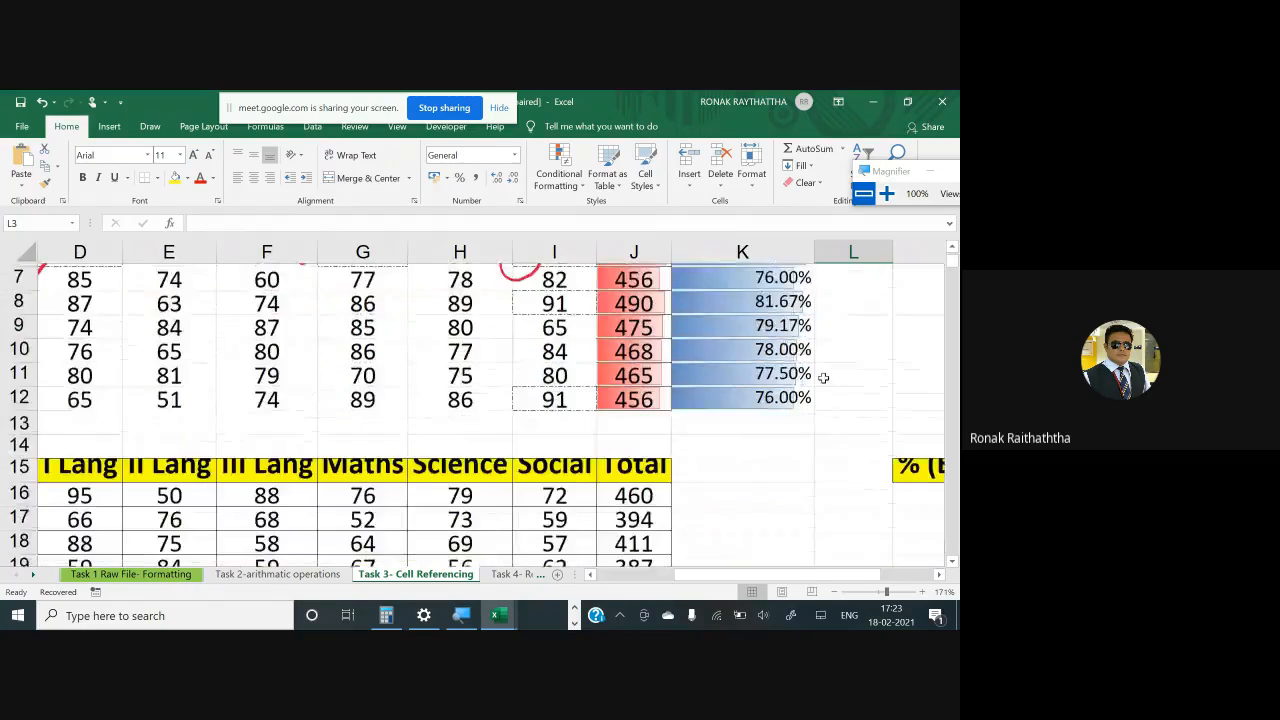
Apply gradient-fill Blue Data Bars to the second table's totals in J16:J25
scroll(803, 386, up, 2)
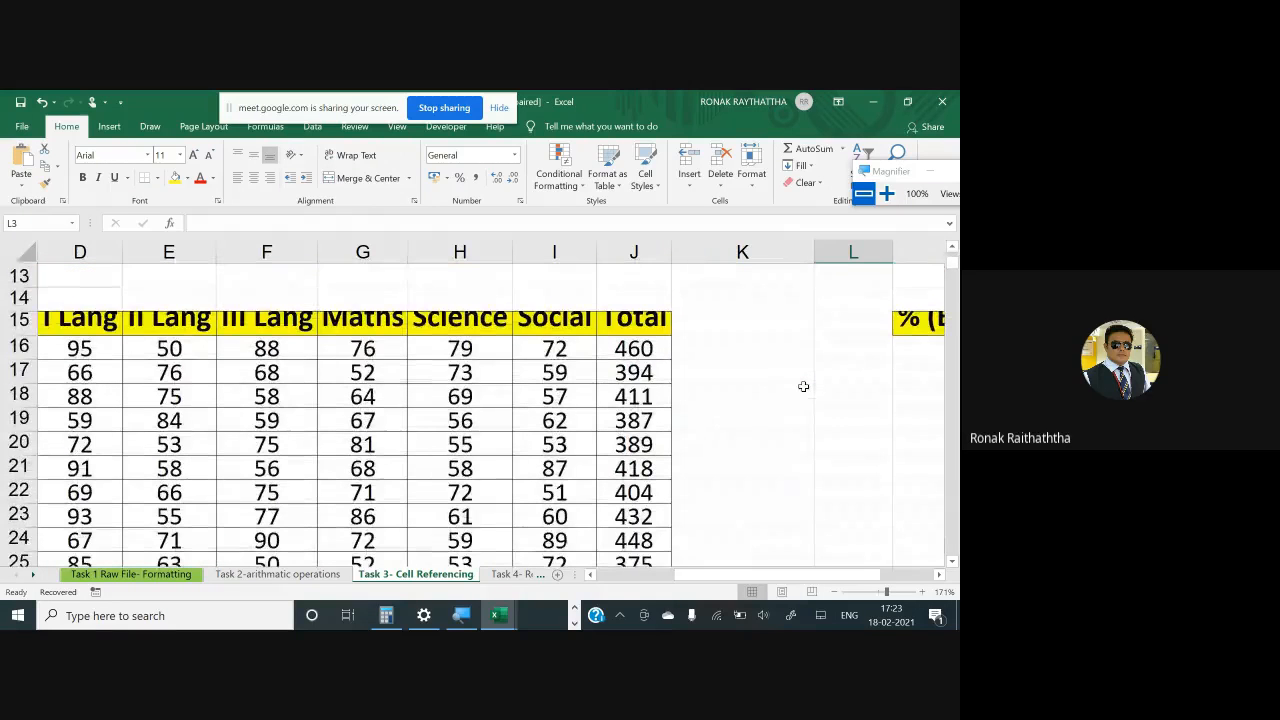
click(650, 350)
drag(650, 350, 648, 494)
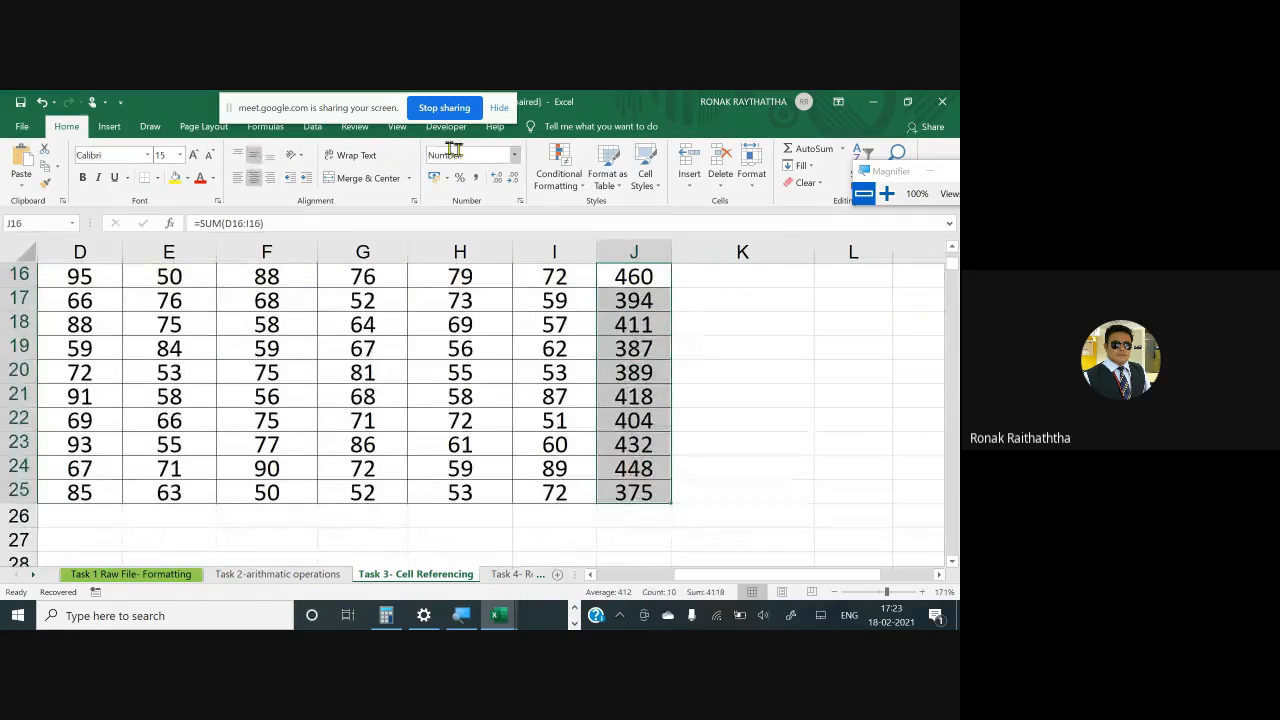
click(558, 170)
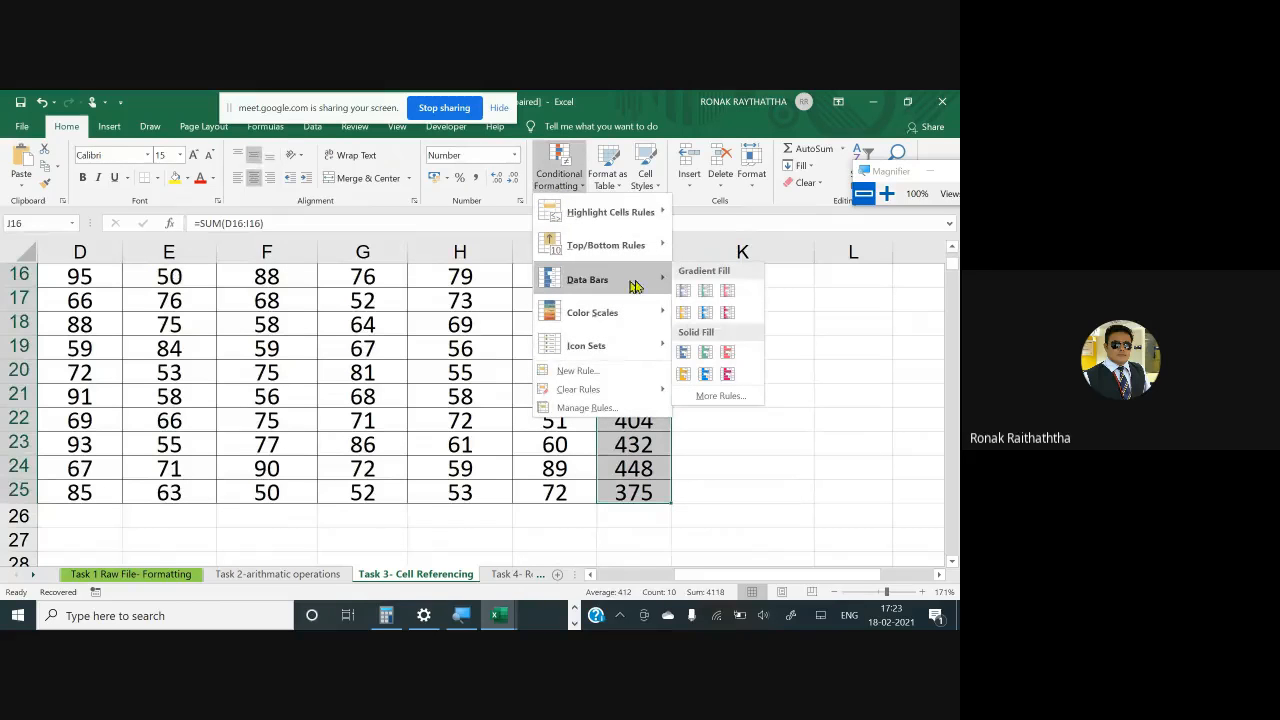
click(685, 290)
click(690, 324)
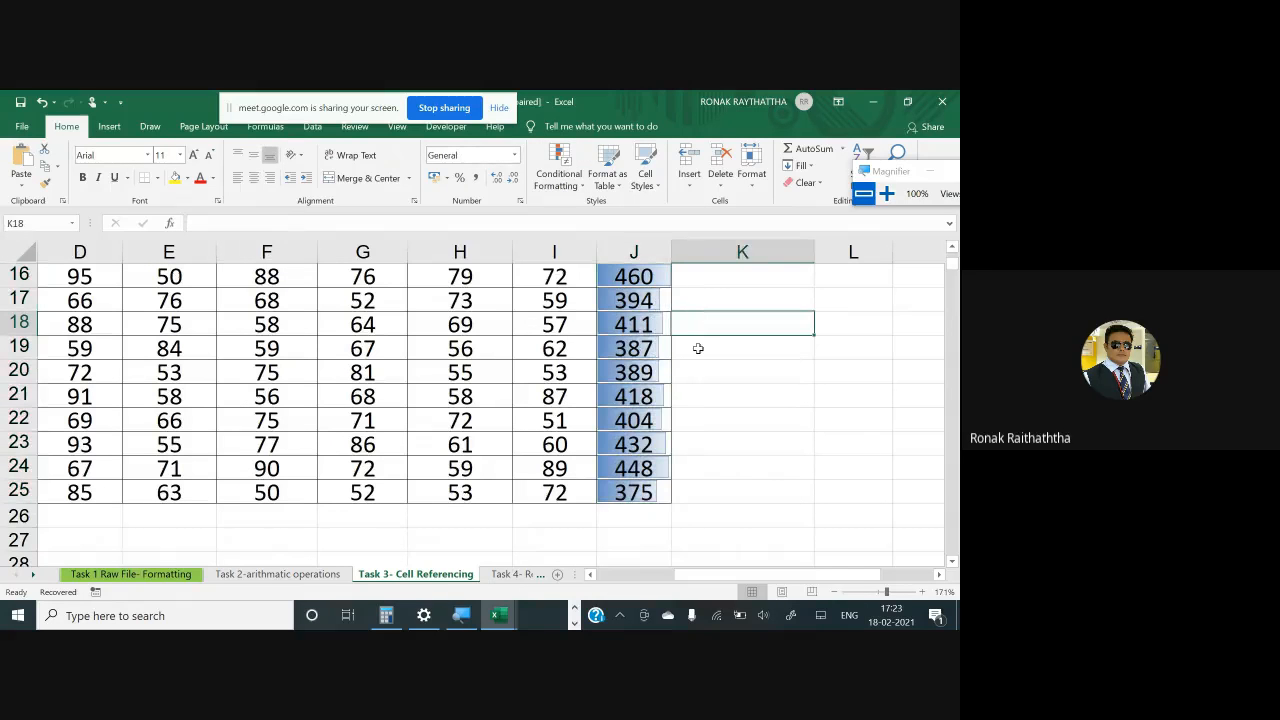
Examine how the data bar lengths compare across the second table's totals in J16:J25
scroll(697, 347, up, 1)
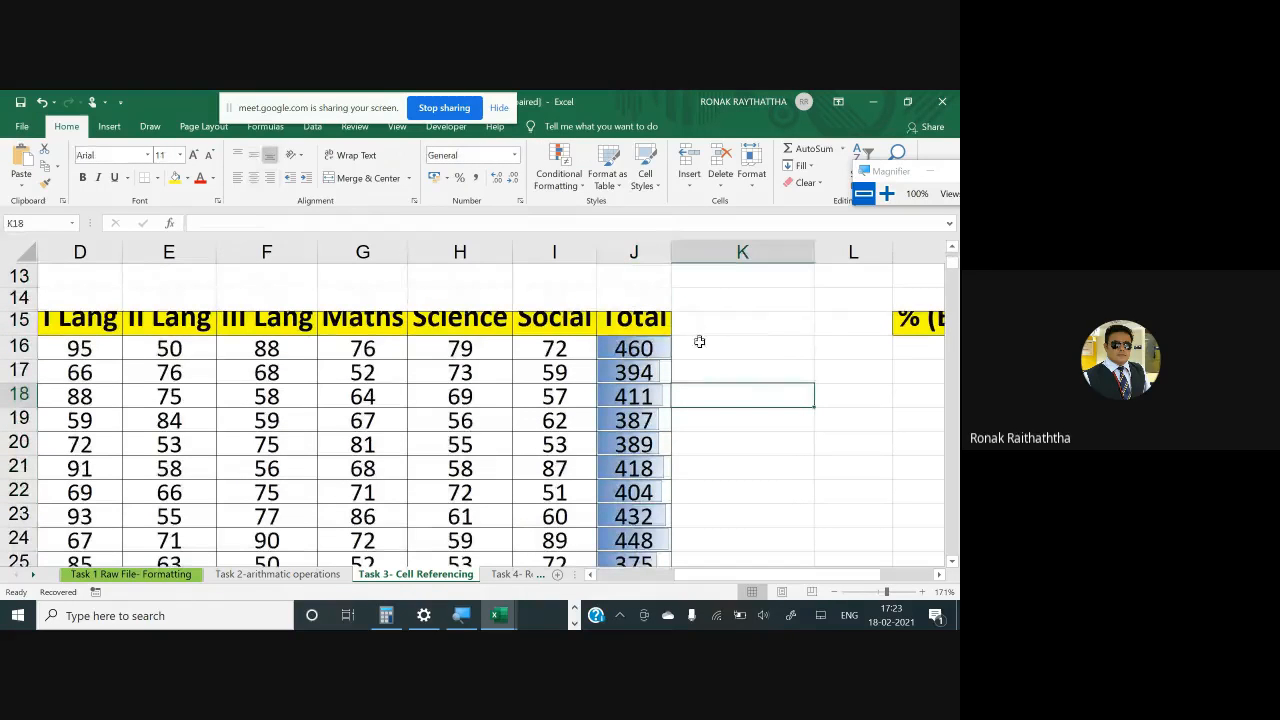
click(663, 418)
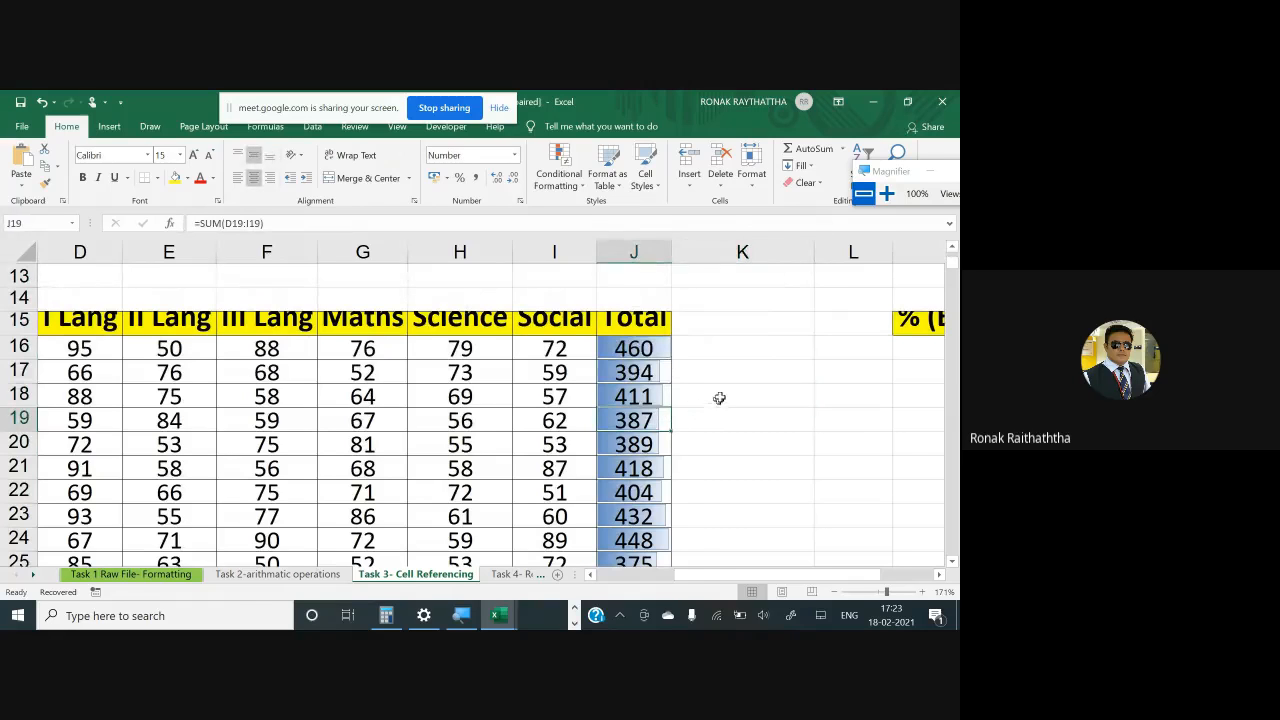
scroll(722, 396, down, 1)
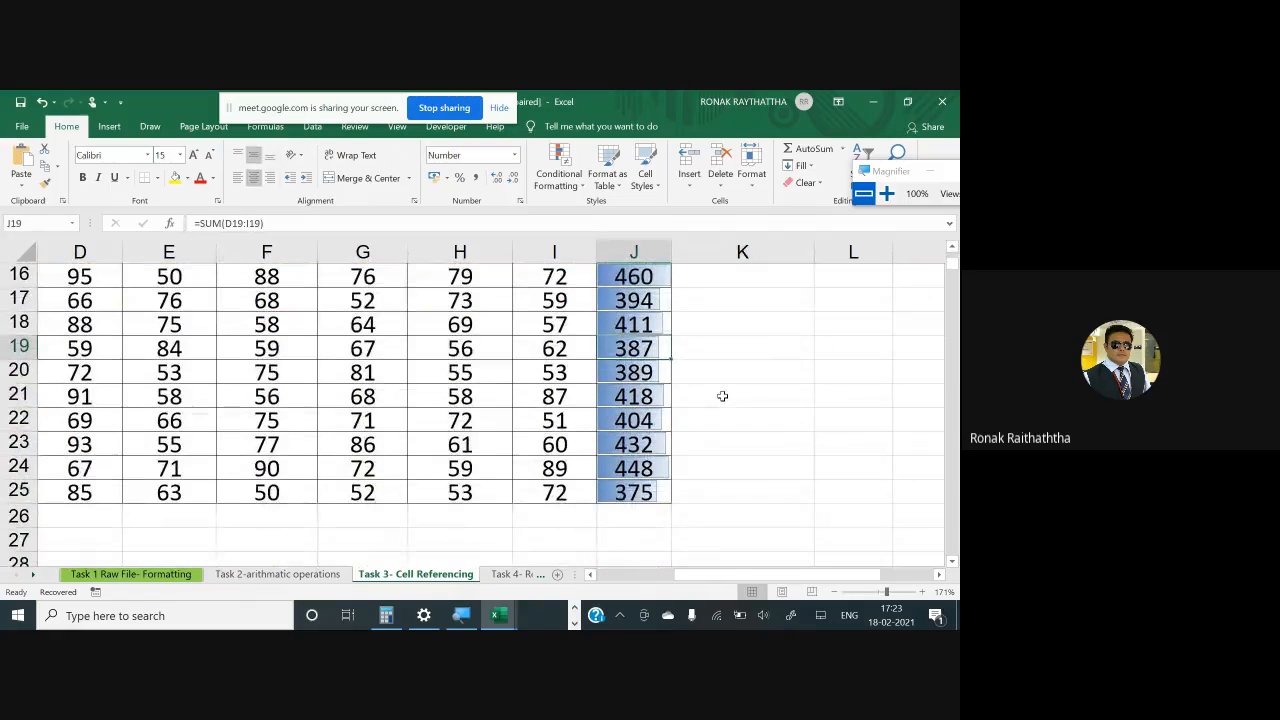
click(665, 492)
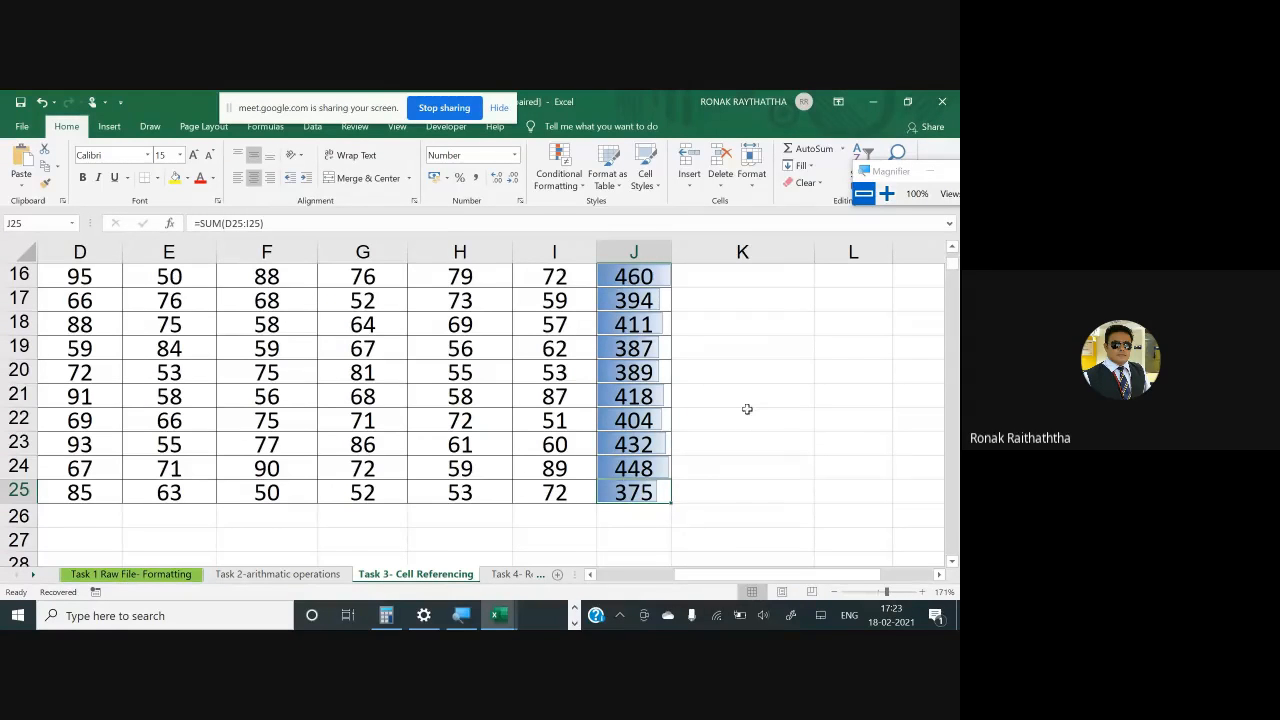
scroll(723, 397, up, 2)
scroll(723, 397, down, 2)
scroll(723, 397, up, 1)
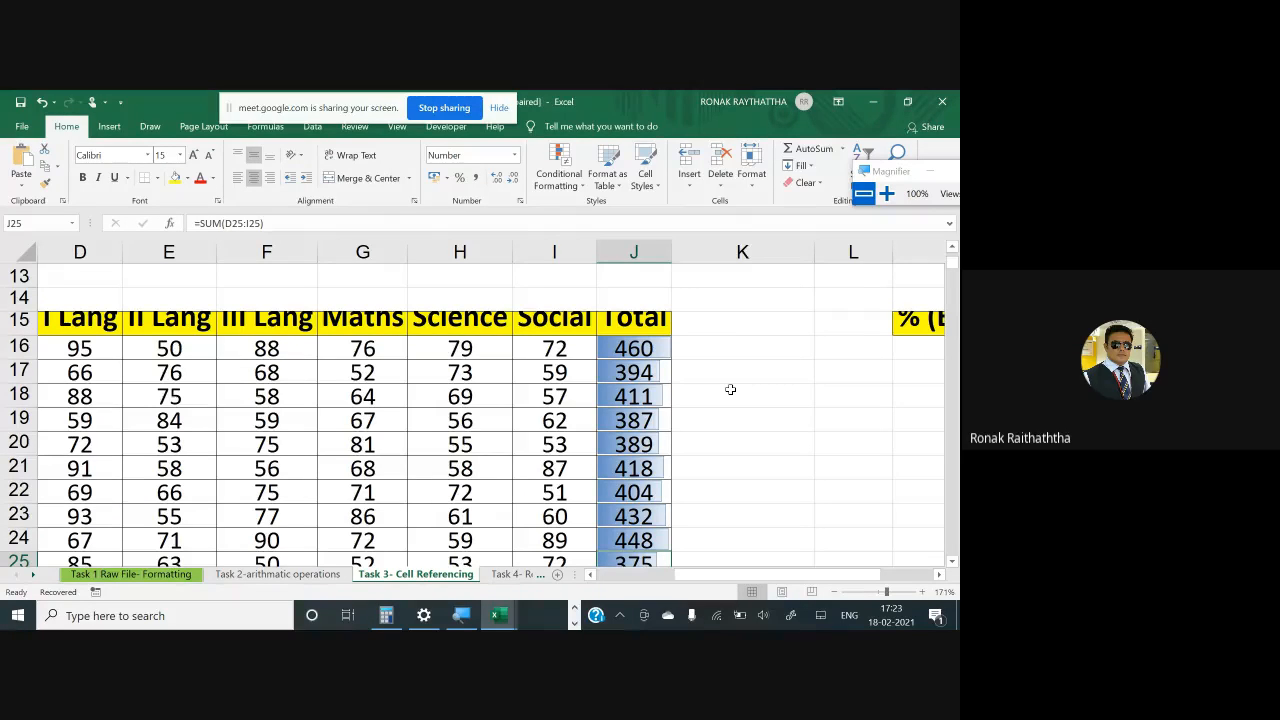
scroll(730, 389, down, 1)
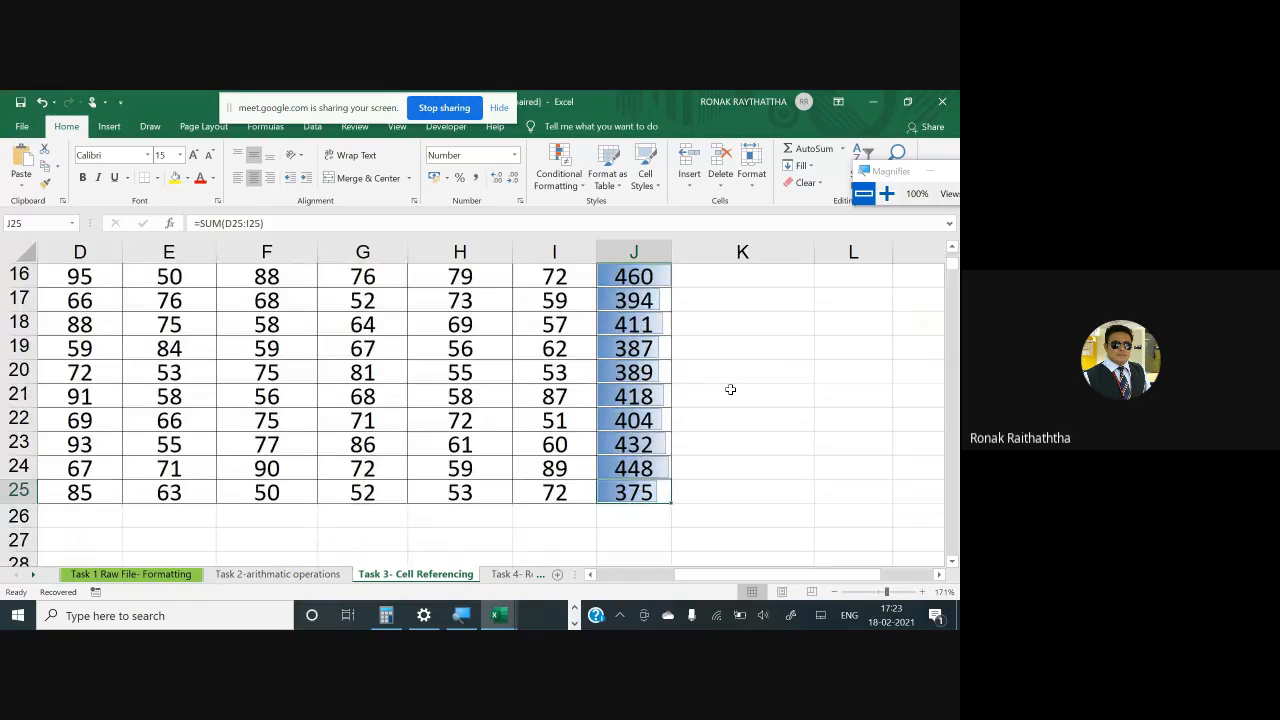
Mark the shorter data bars in red ink, circling J17 and the bar gaps at J17 and J25 and ticking J19, J20 and J25
mouse_move(666, 346)
mouse_down()
mouse_move(704, 332)
mouse_move(704, 354)
mouse_up()
mouse_move(668, 284)
mouse_down()
mouse_move(600, 287)
mouse_move(655, 325)
mouse_up()
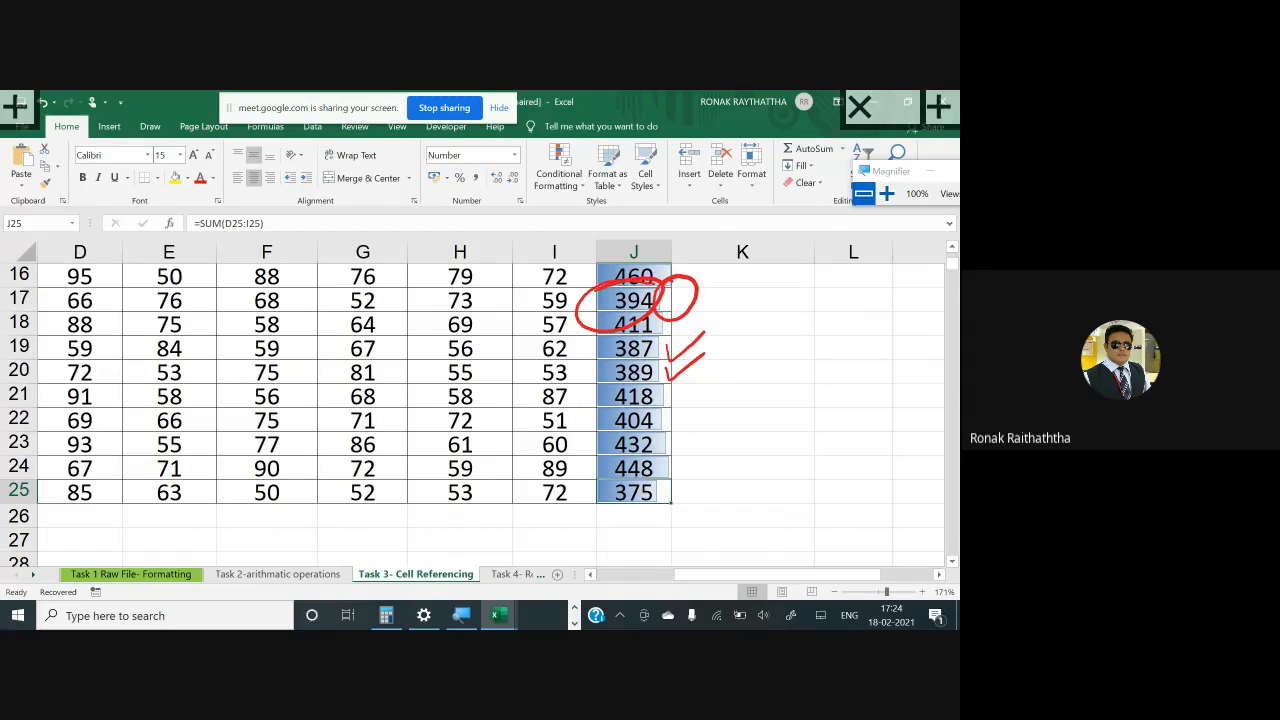
drag(670, 470, 658, 470)
mouse_move(572, 512)
mouse_down()
mouse_move(576, 522)
mouse_move(612, 484)
mouse_up()
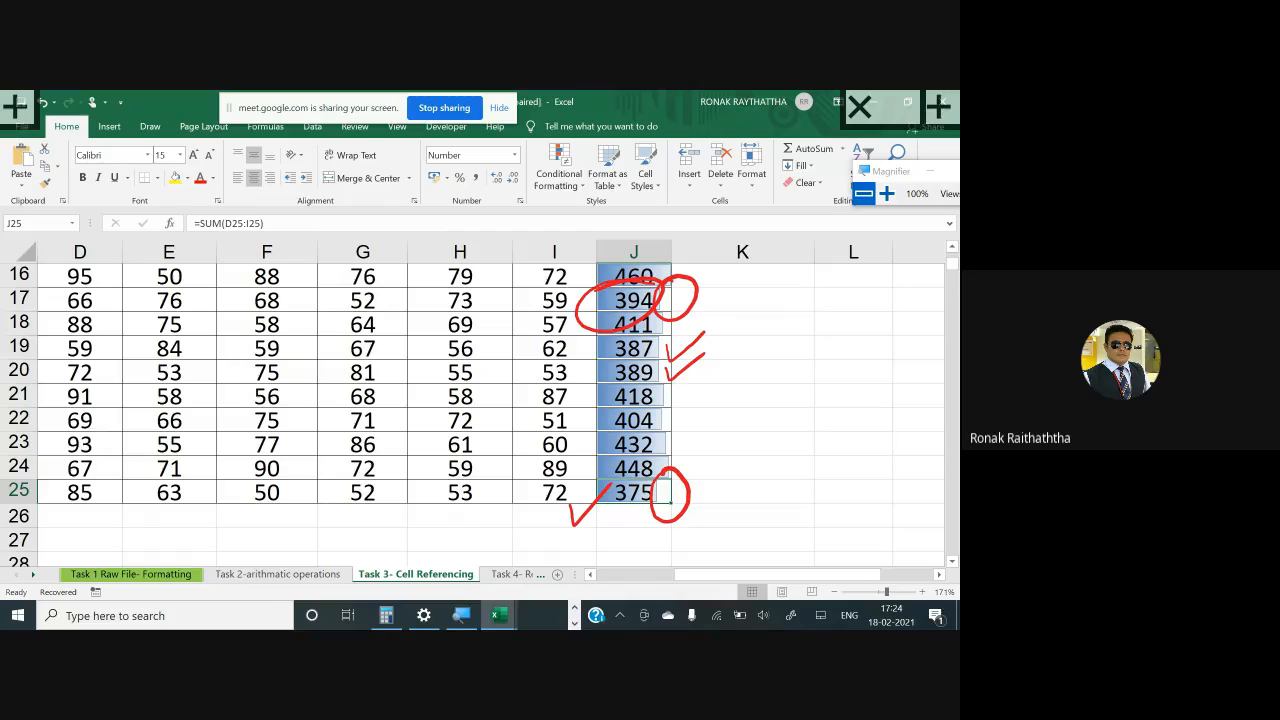
Clear the conditional formatting rules from the first table's totals in J3:J12
scroll(726, 380, up, 5)
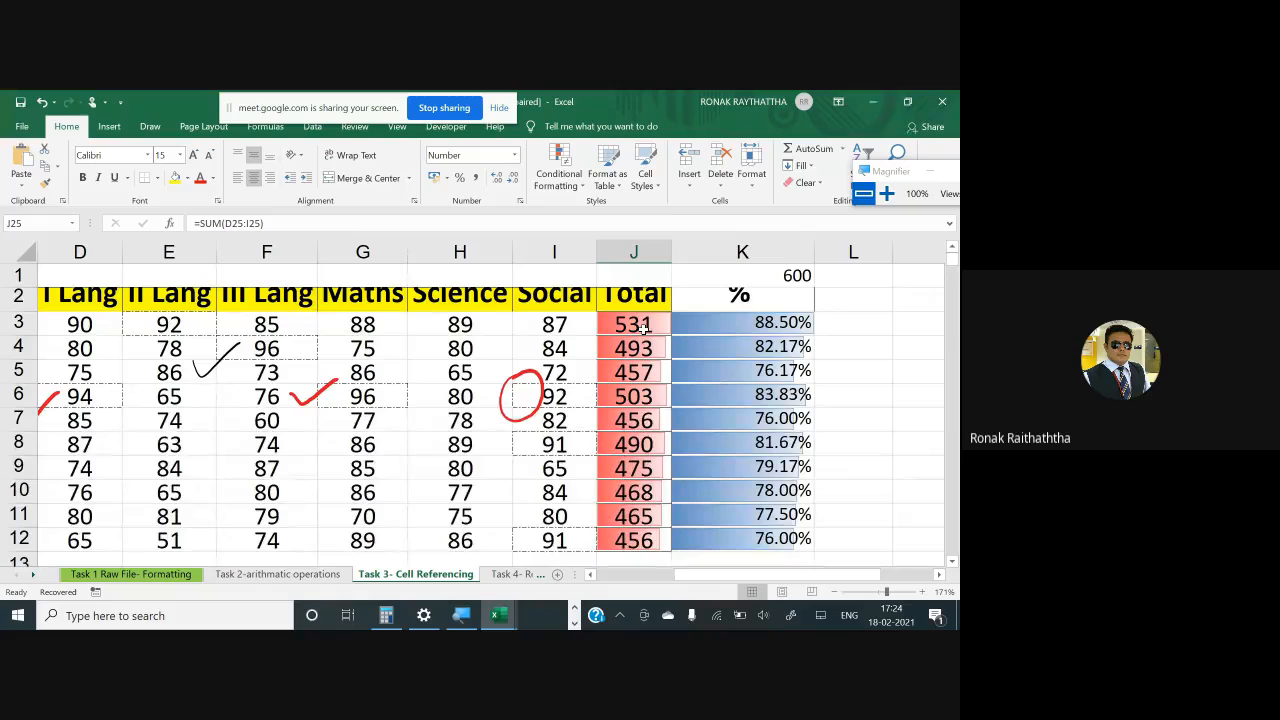
drag(642, 326, 651, 534)
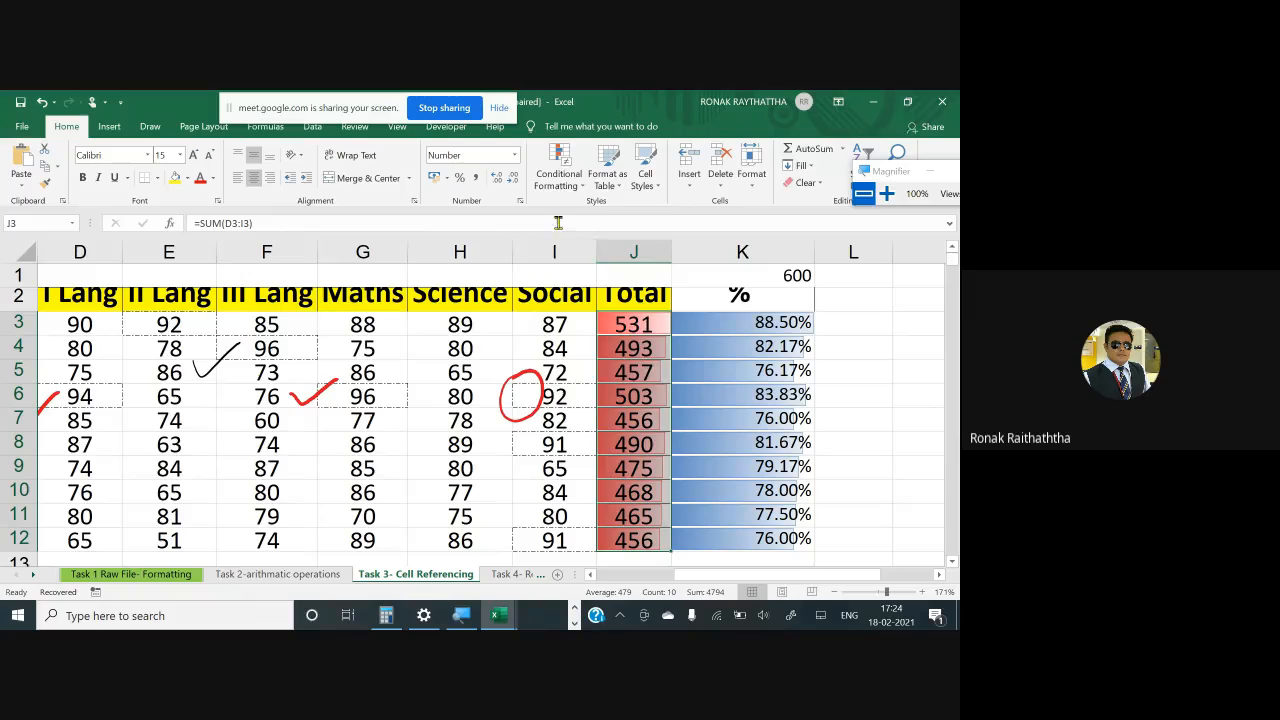
click(574, 192)
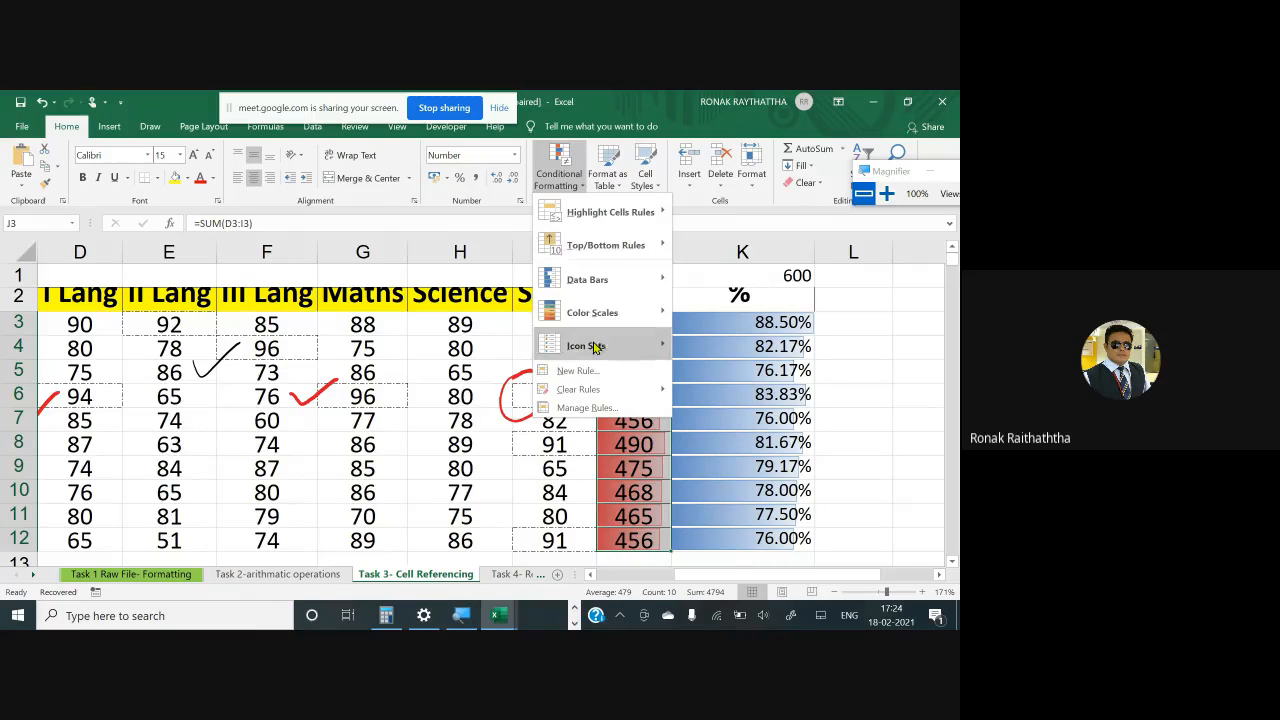
mouse_move(588, 395)
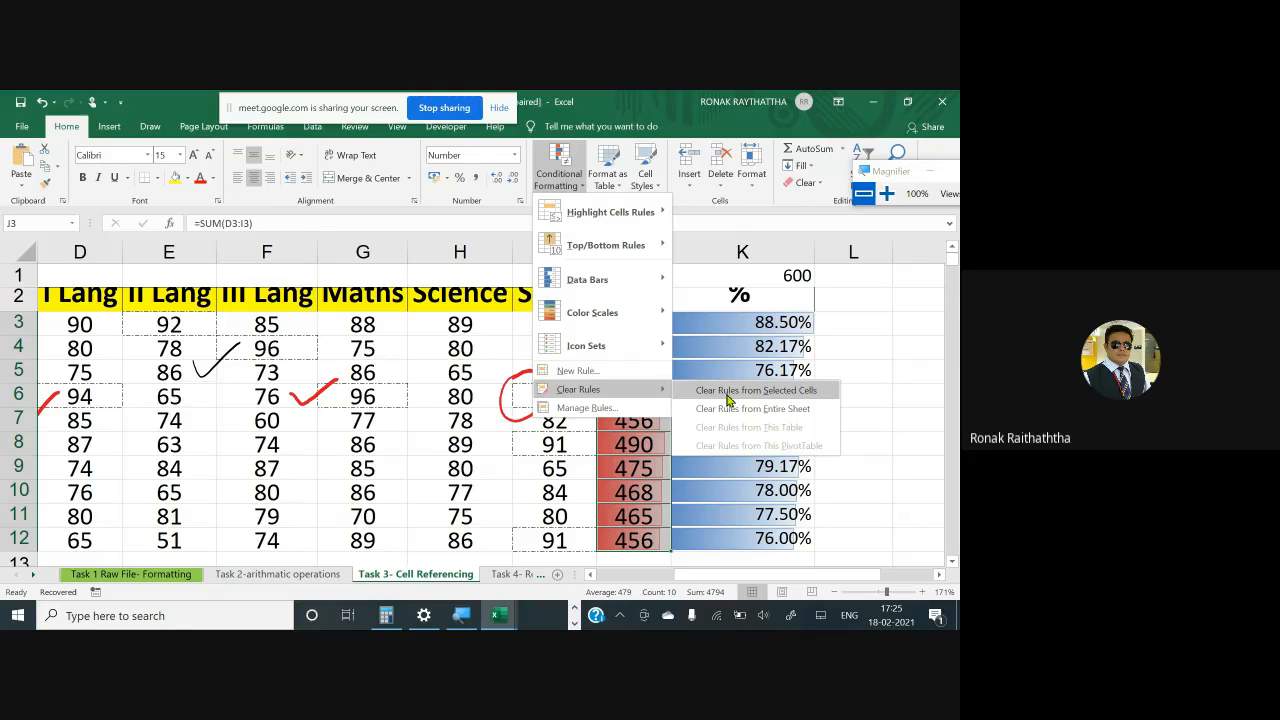
click(728, 391)
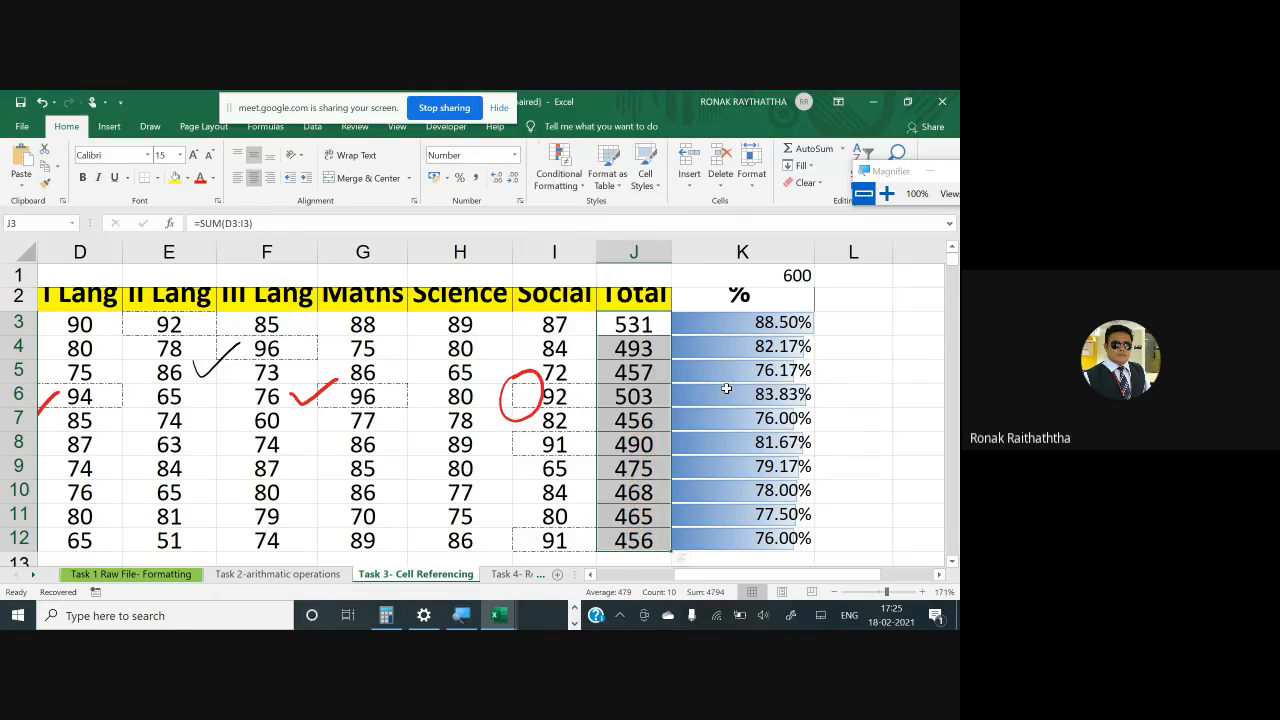
Apply the Green - Yellow - Red Color Scale to the totals in J3:J12
click(638, 325)
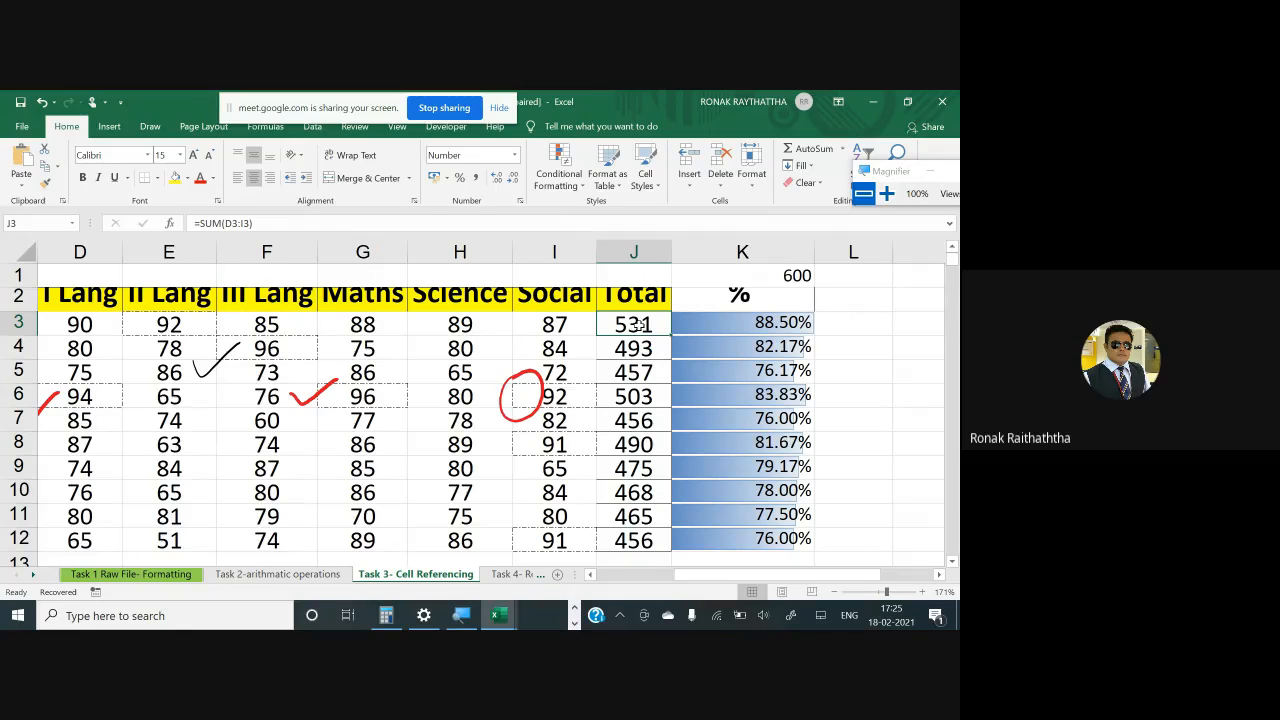
drag(638, 325, 644, 538)
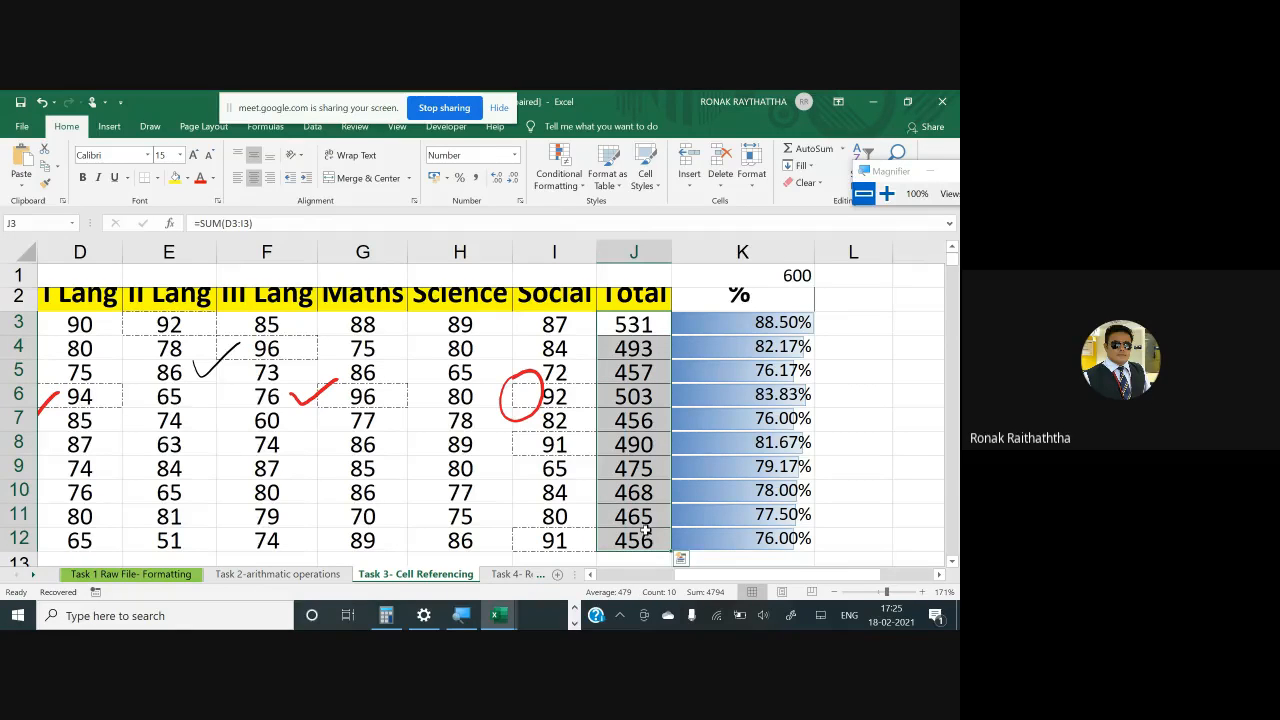
click(568, 184)
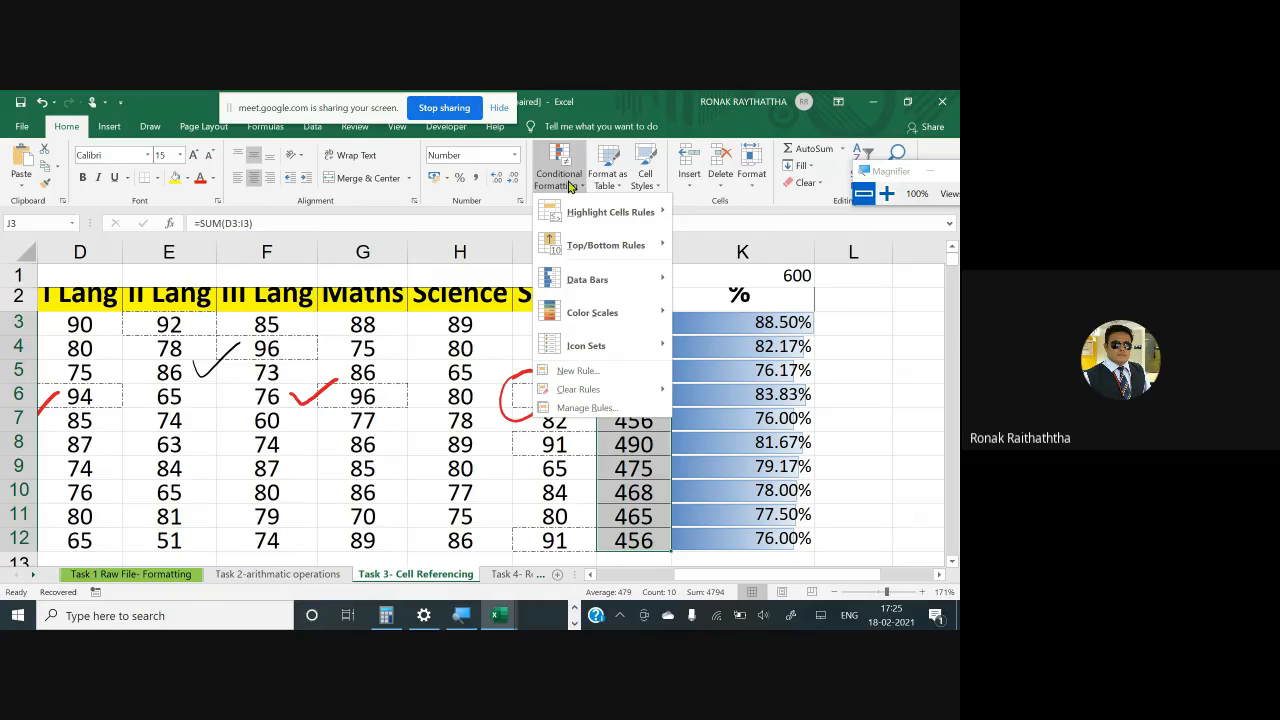
mouse_move(660, 314)
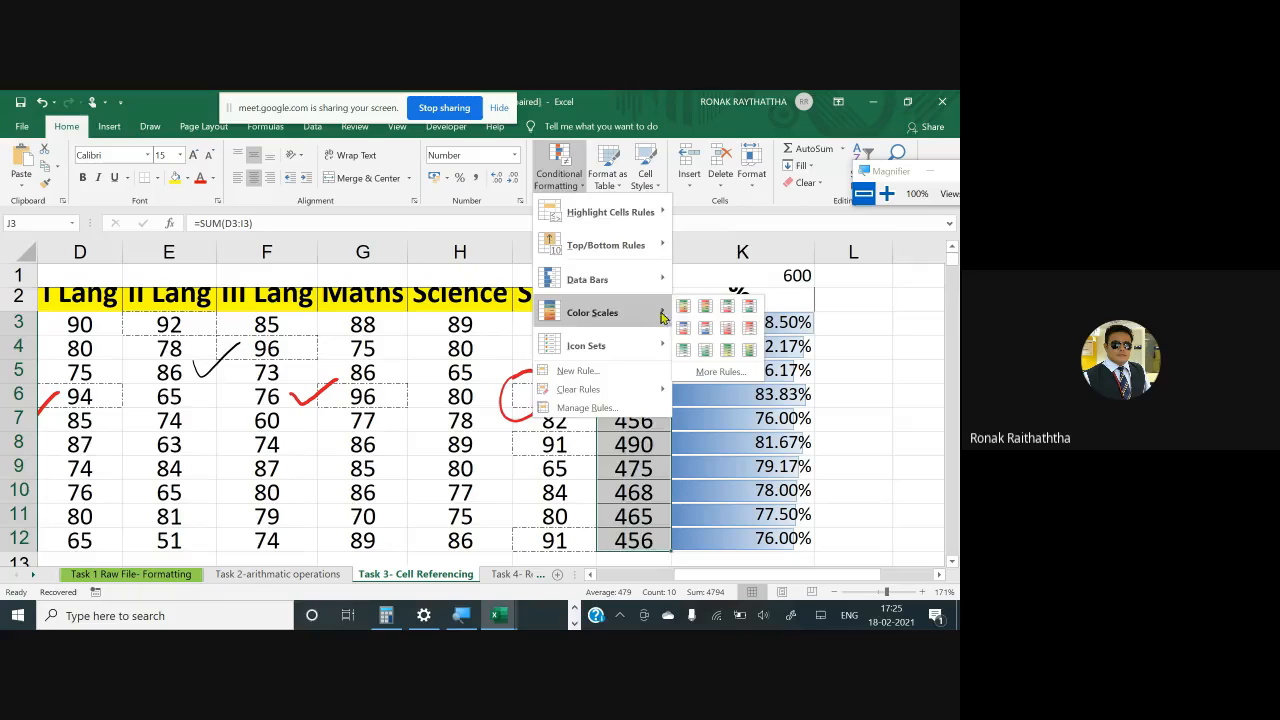
click(684, 305)
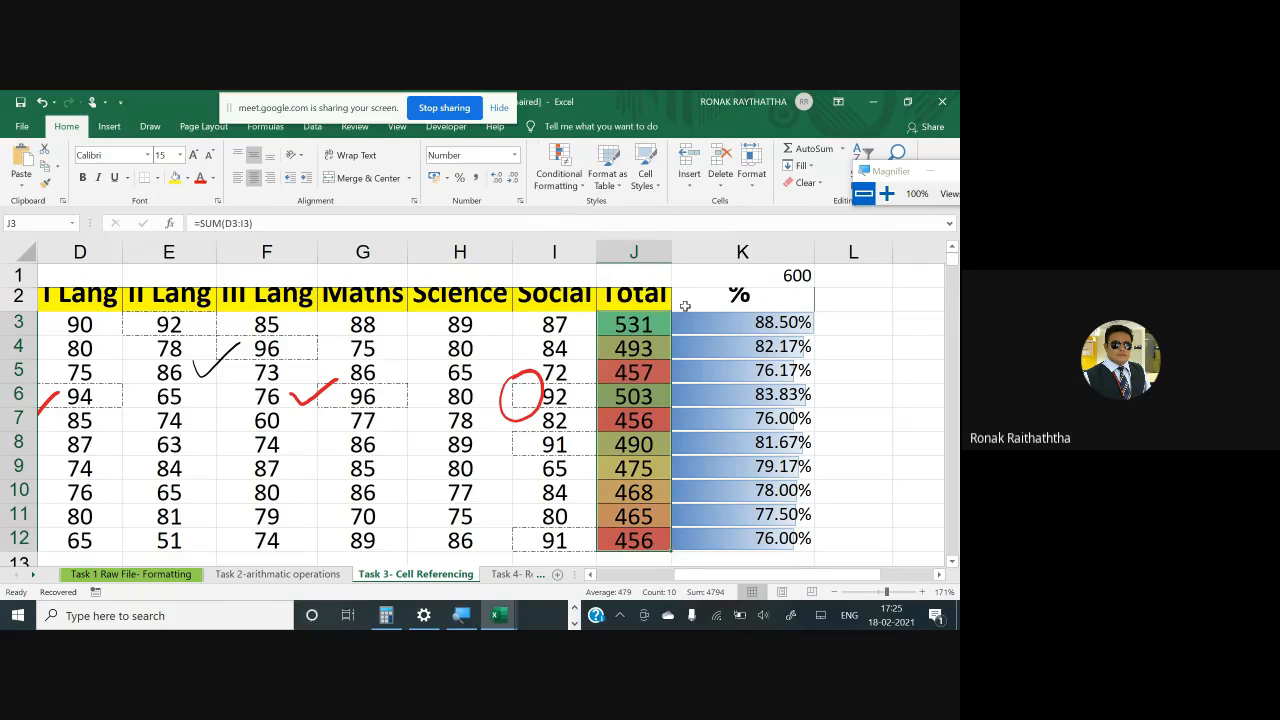
click(620, 325)
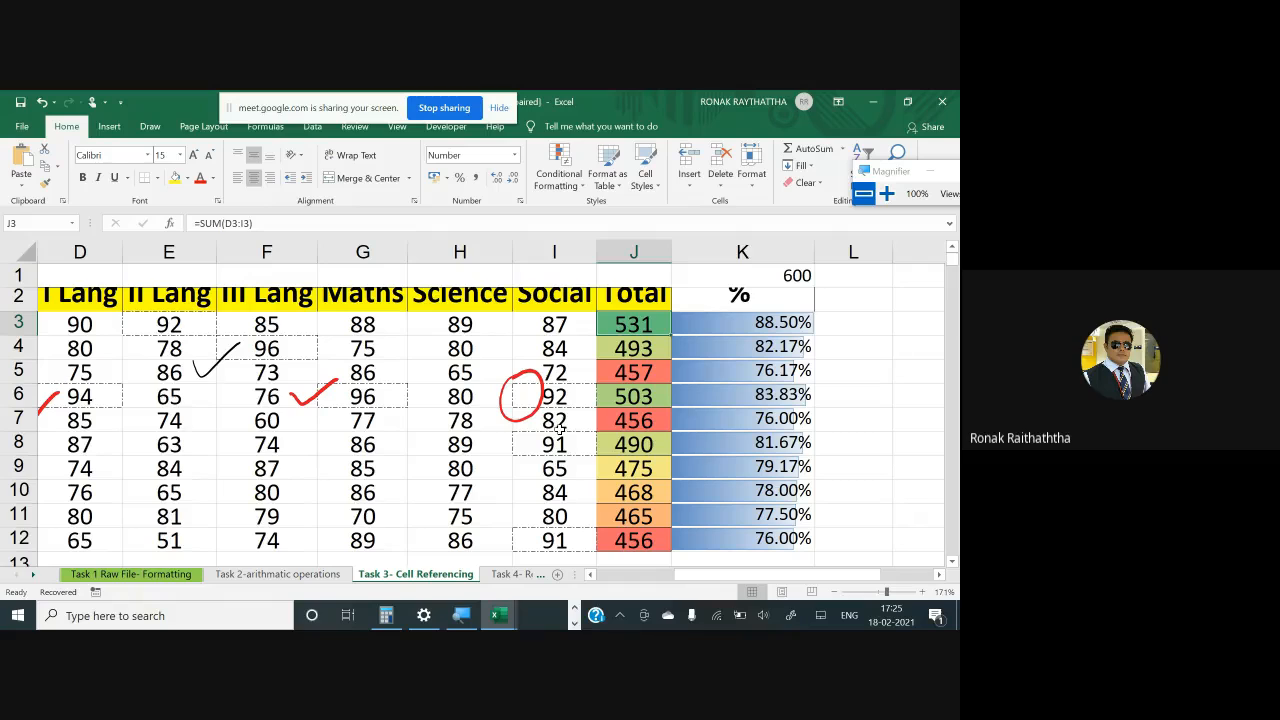
View the description of the Green - Yellow - Red Color Scale without applying it to cell I8
click(557, 449)
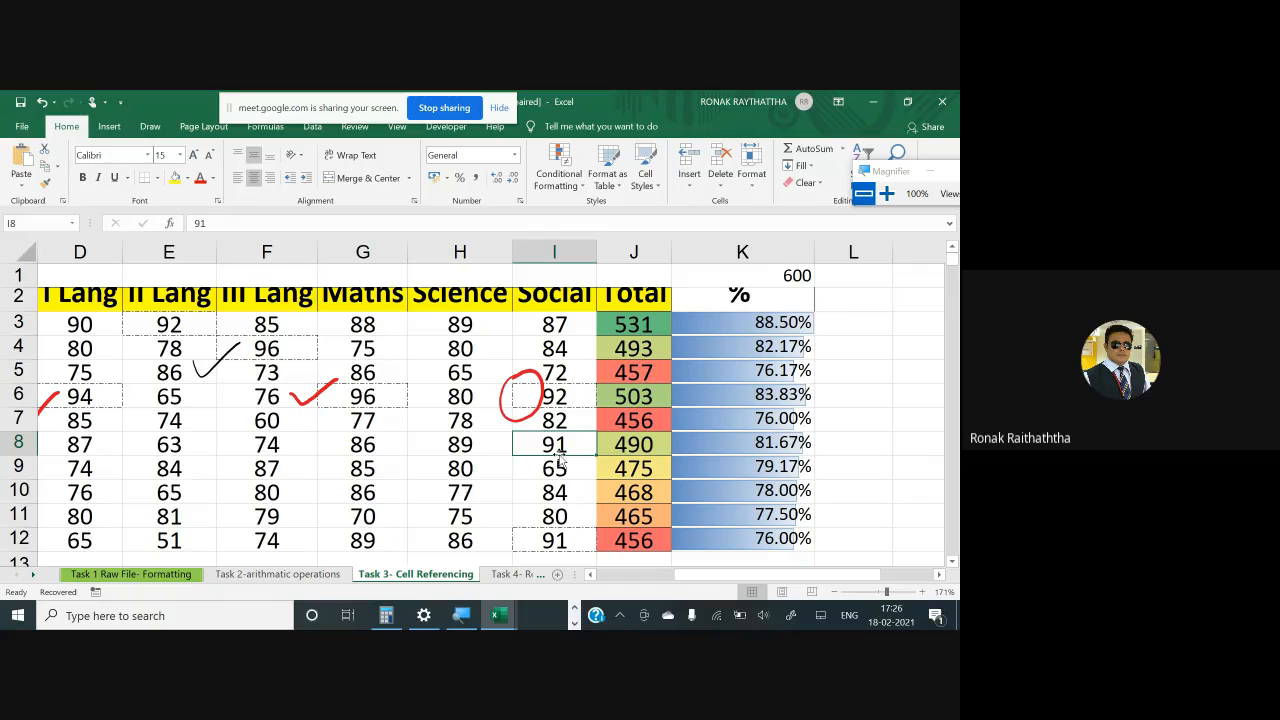
click(559, 172)
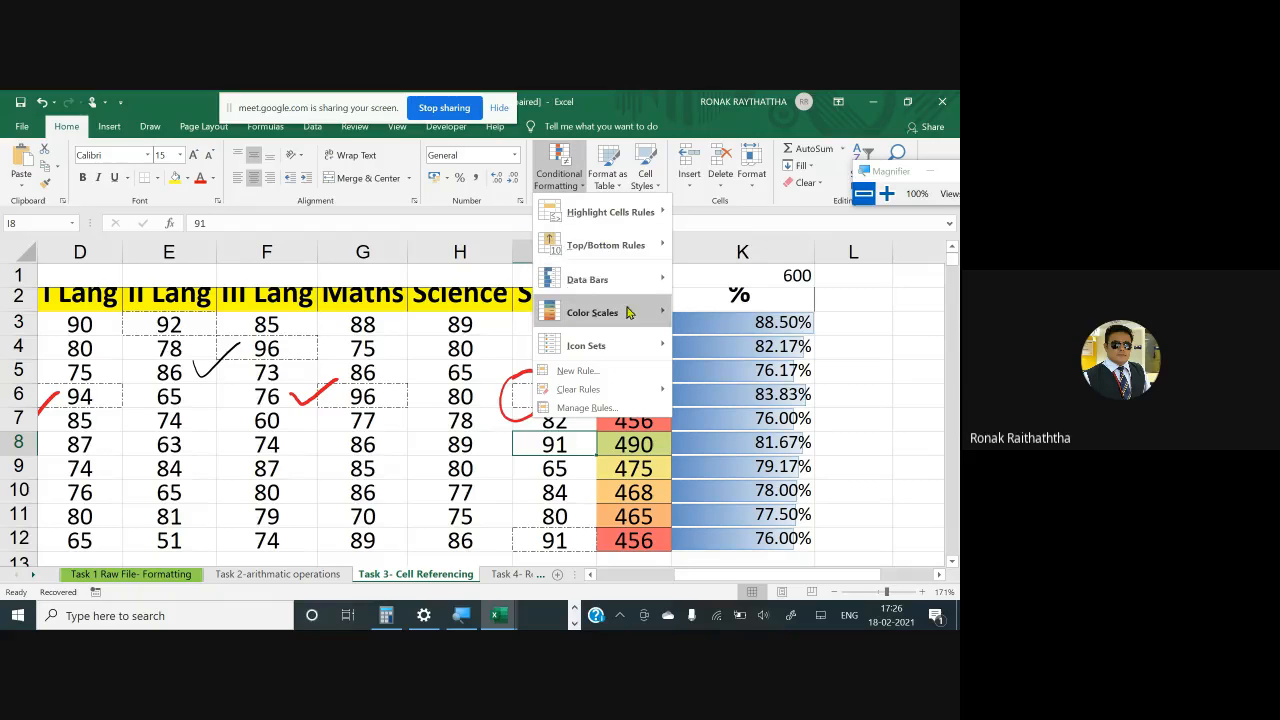
mouse_move(630, 313)
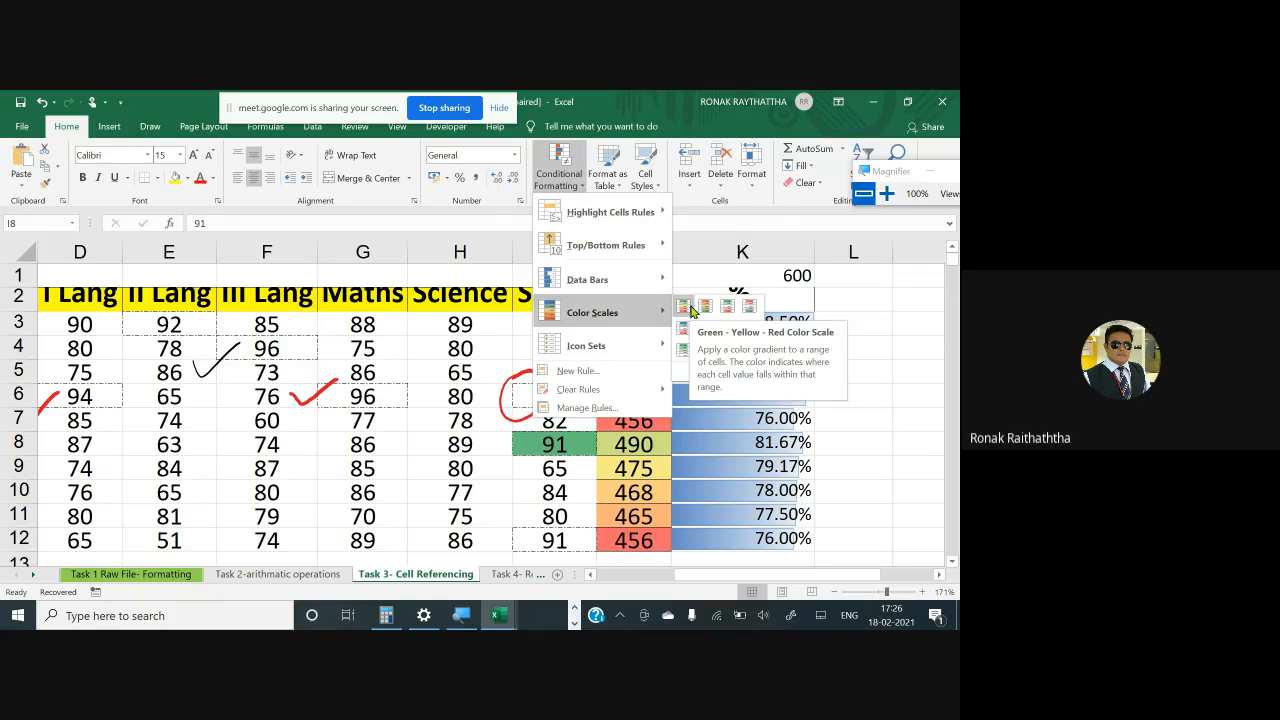
key(Escape)
key(Escape)
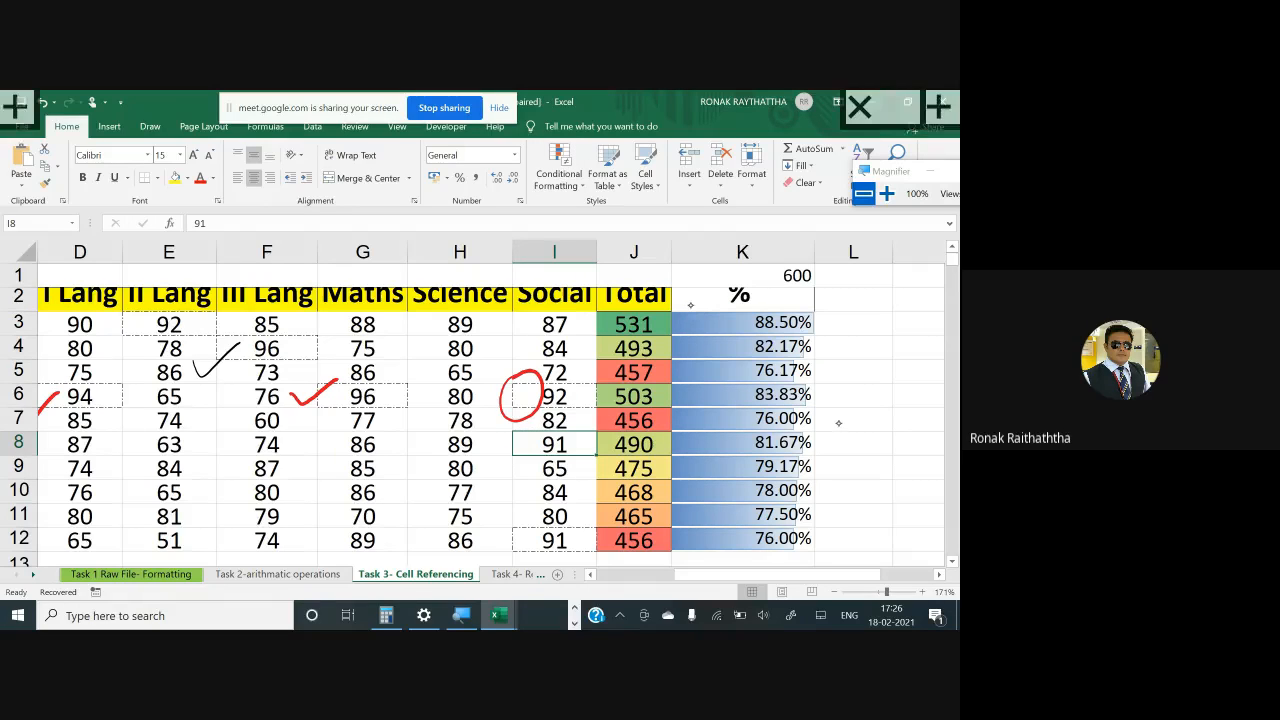
Handwrite 531 and 456 in red ink beside the percentage column, around rows 7 and 10
mouse_move(840, 421)
mouse_down()
mouse_move(844, 438)
mouse_move(860, 422)
mouse_move(857, 436)
mouse_up()
drag(876, 402, 882, 434)
mouse_move(843, 484)
mouse_down()
mouse_move(853, 509)
mouse_move(880, 477)
mouse_up()
drag(889, 479, 884, 496)
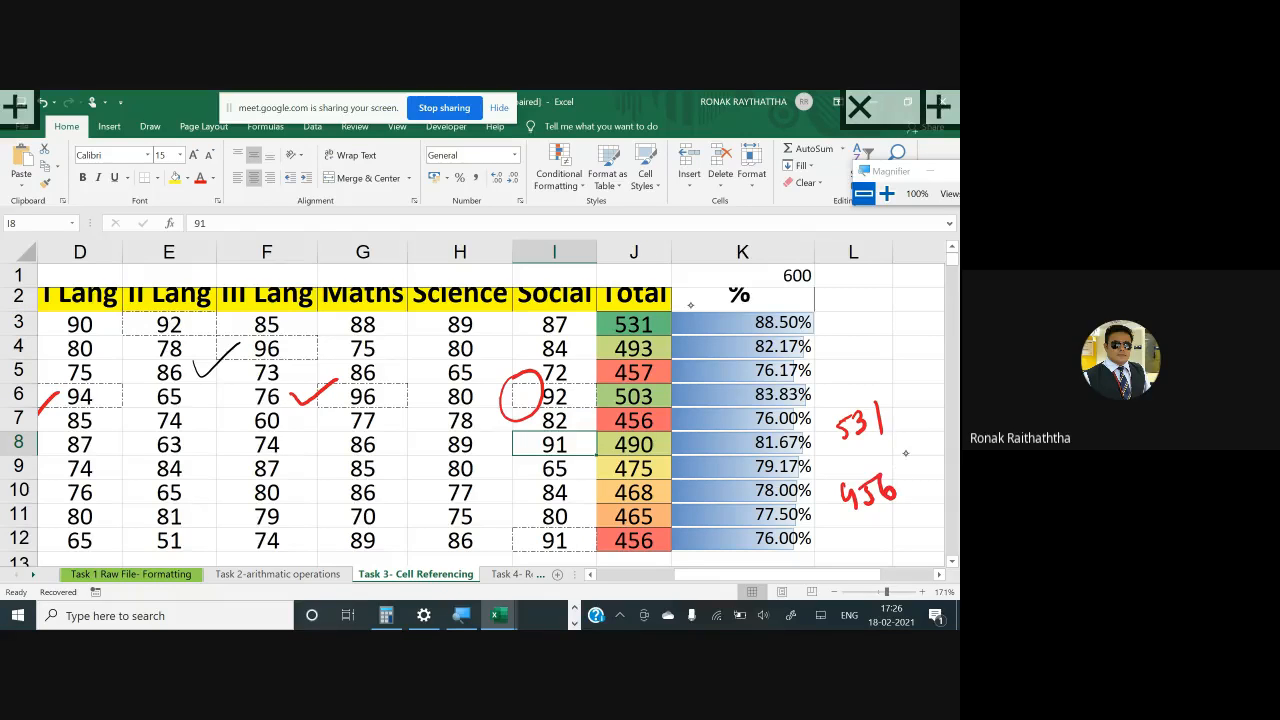
Handwrite a circled 465 linked to the total in J11, and draw red arrows outward from the totals in J3 and J4
mouse_move(600, 513)
mouse_down()
mouse_move(546, 493)
mouse_move(500, 496)
mouse_move(520, 482)
mouse_up()
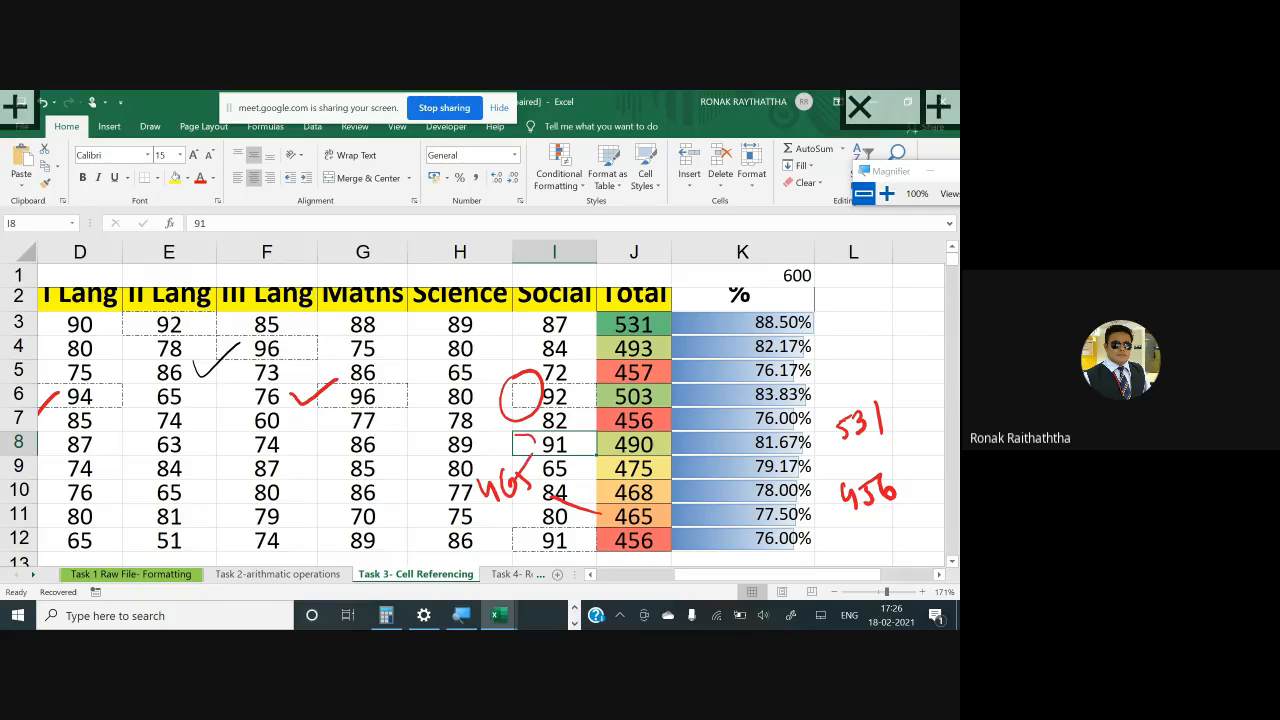
mouse_move(532, 436)
mouse_down()
mouse_move(556, 462)
mouse_move(532, 434)
mouse_up()
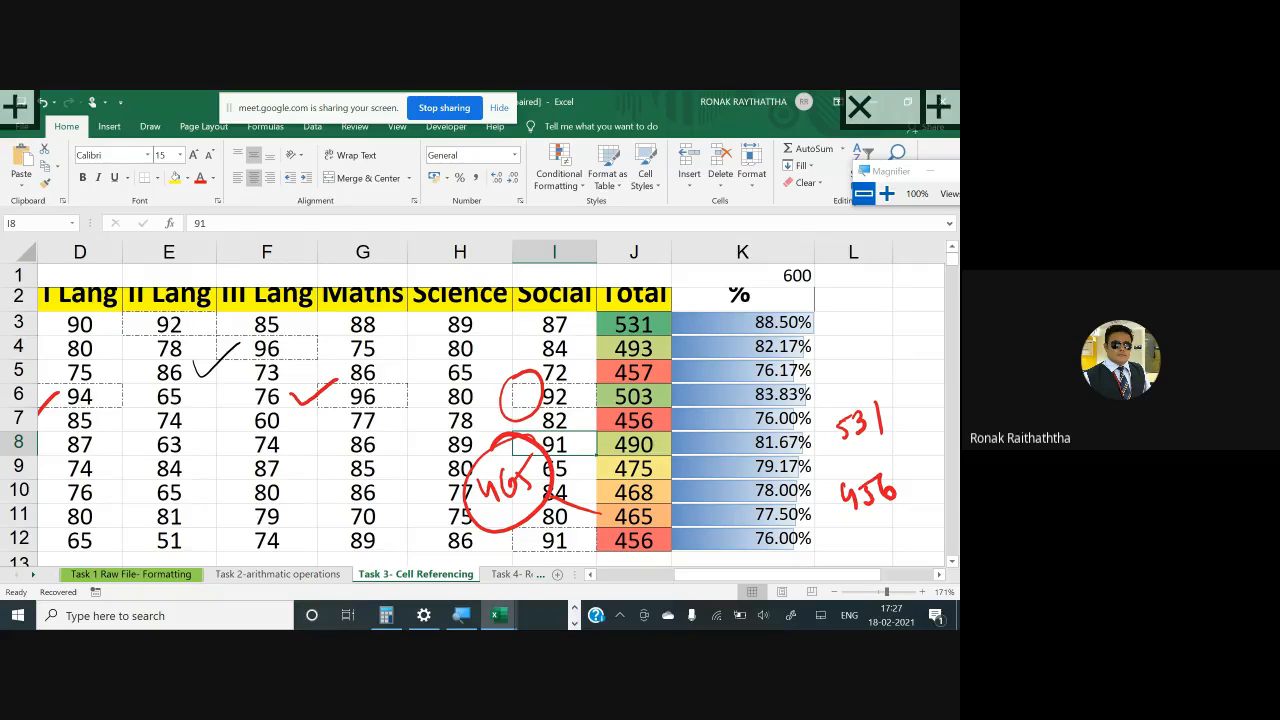
drag(668, 327, 813, 307)
mouse_move(660, 346)
mouse_down()
mouse_move(842, 318)
mouse_move(836, 330)
mouse_up()
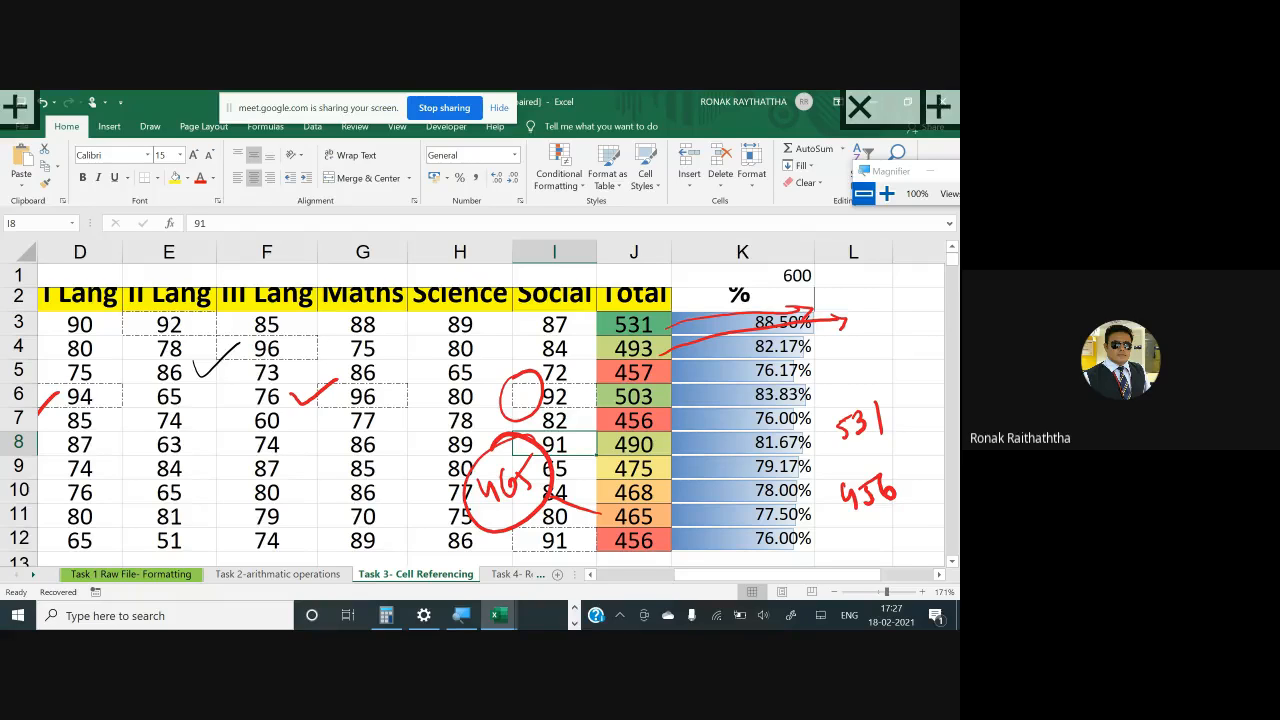
Select the marks of all students in the six subject columns, D3:I12
key(Left)
key(Left)
key(Left)
key(Left)
key(Left)
key(Left)
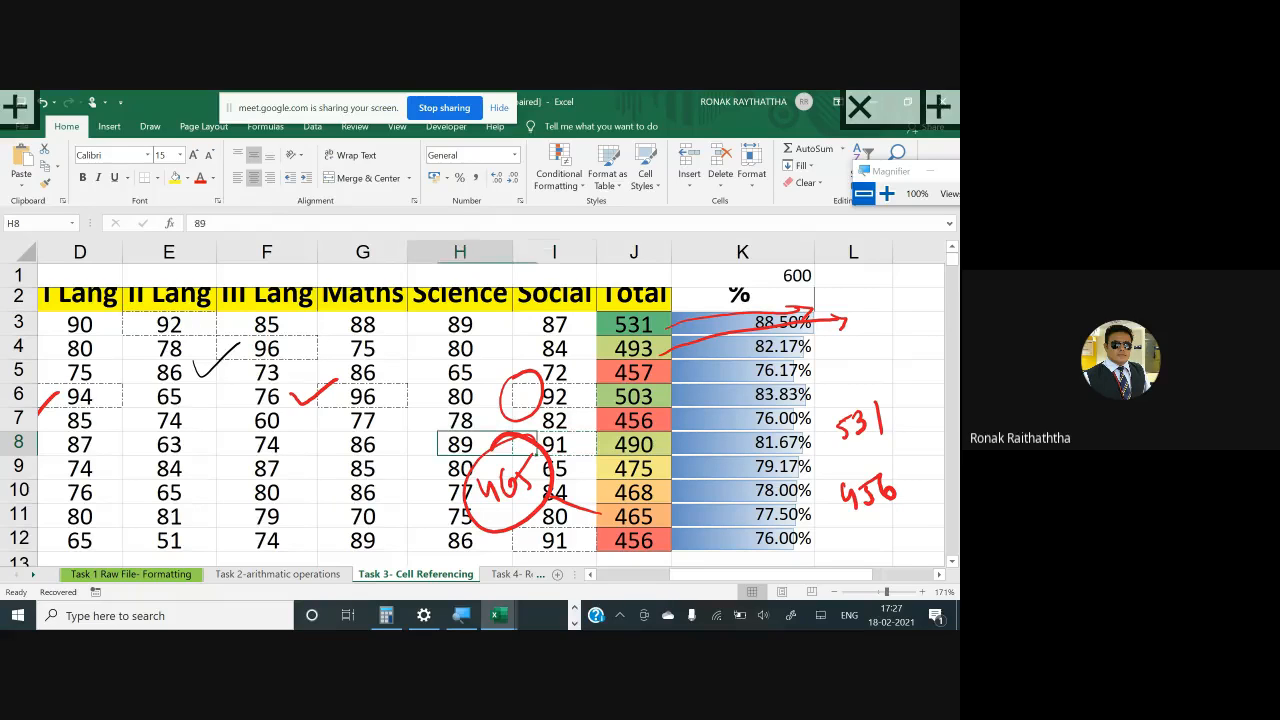
key(Left)
key(Up)
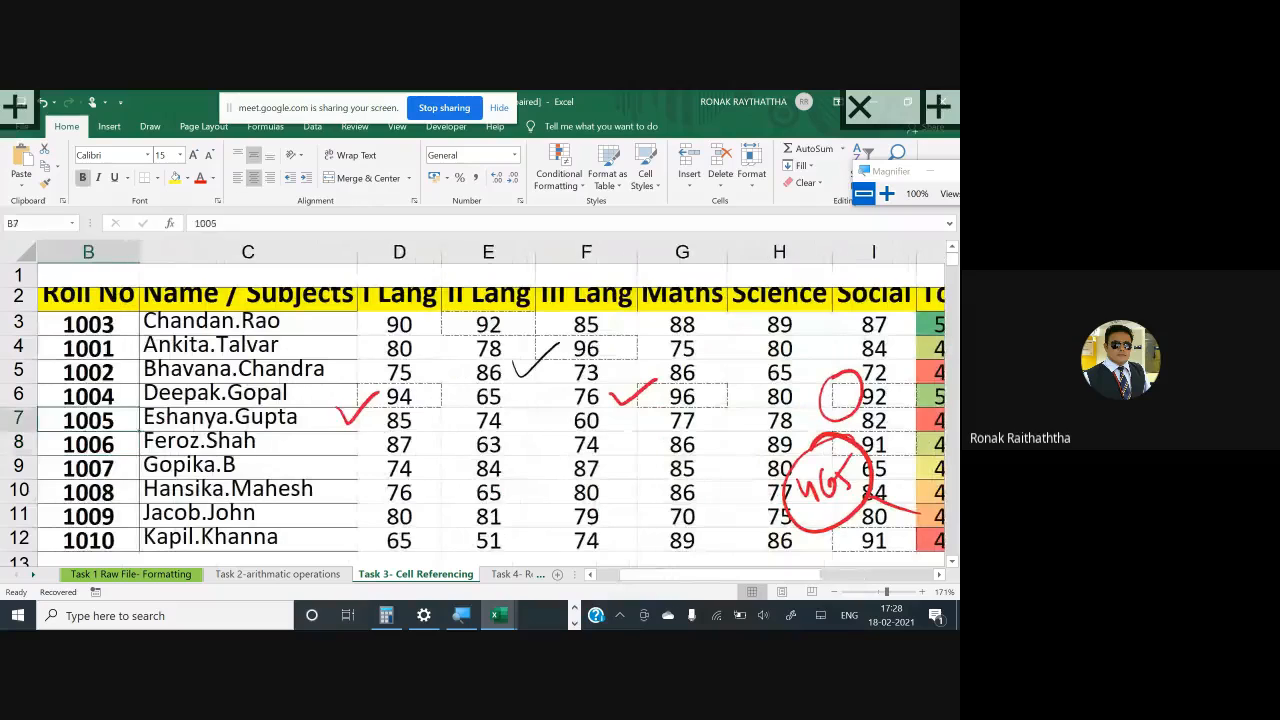
key(Right)
key(Right)
key(Right)
key(Left)
key(Up)
key(Up)
key(Up)
key(Up)
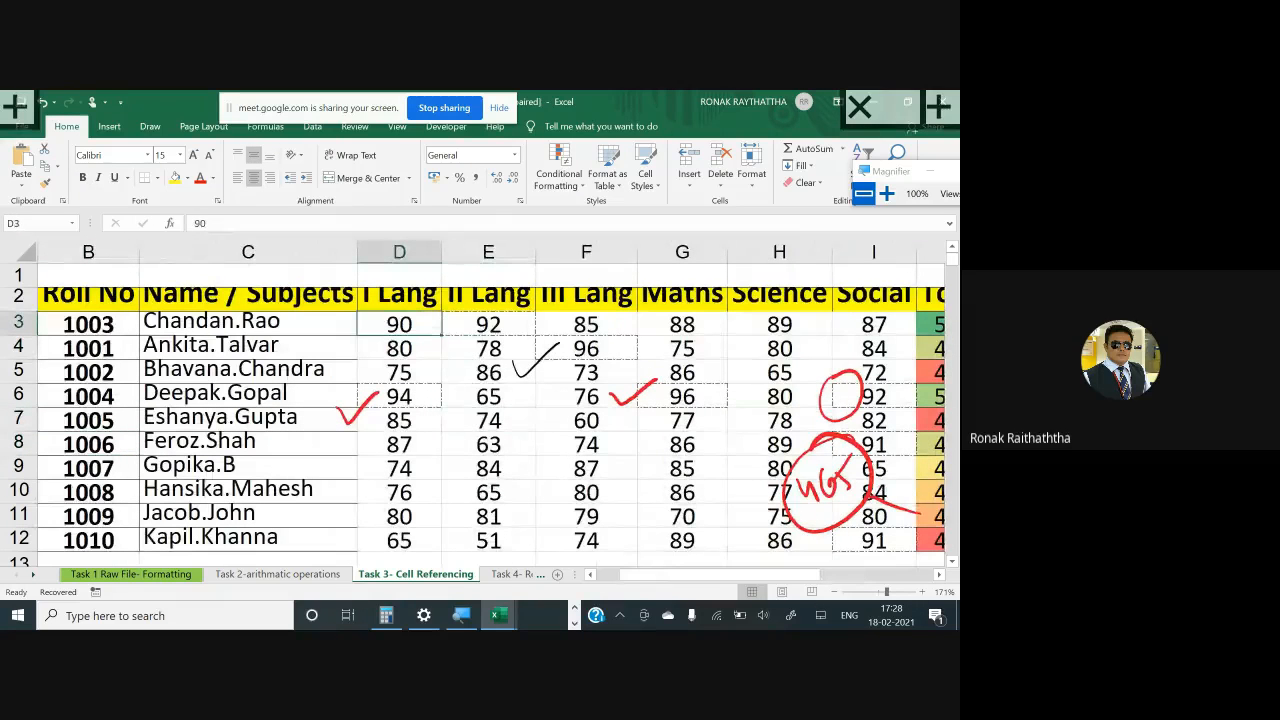
key(shift+Right)
key(shift+Right)
key(shift+Right)
key(shift+Right)
key(shift+Down)
key(shift+Right)
key(shift+Down)
key(shift+Down)
key(shift+Down)
key(shift+Down)
key(shift+Down)
key(shift+Down)
key(shift+Down)
key(shift+Down)
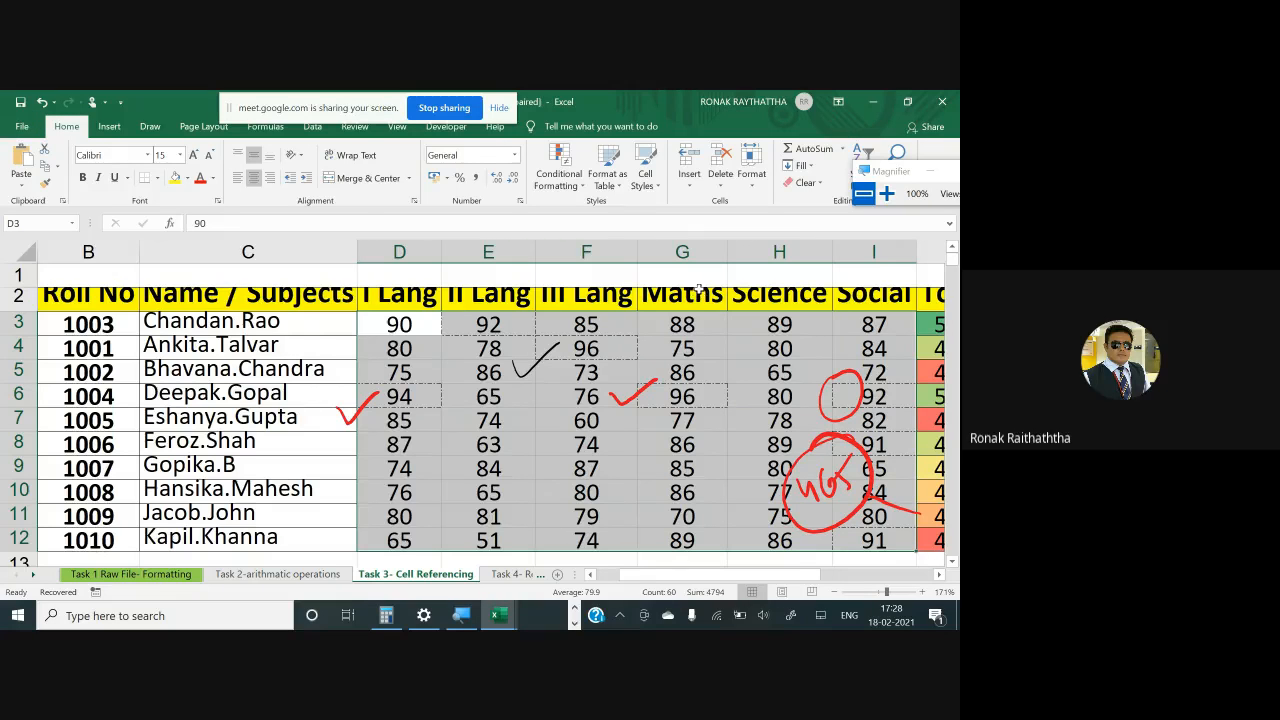
Start a custom color scale rule for the selected marks and set its format style to 3-Color Scale
click(571, 194)
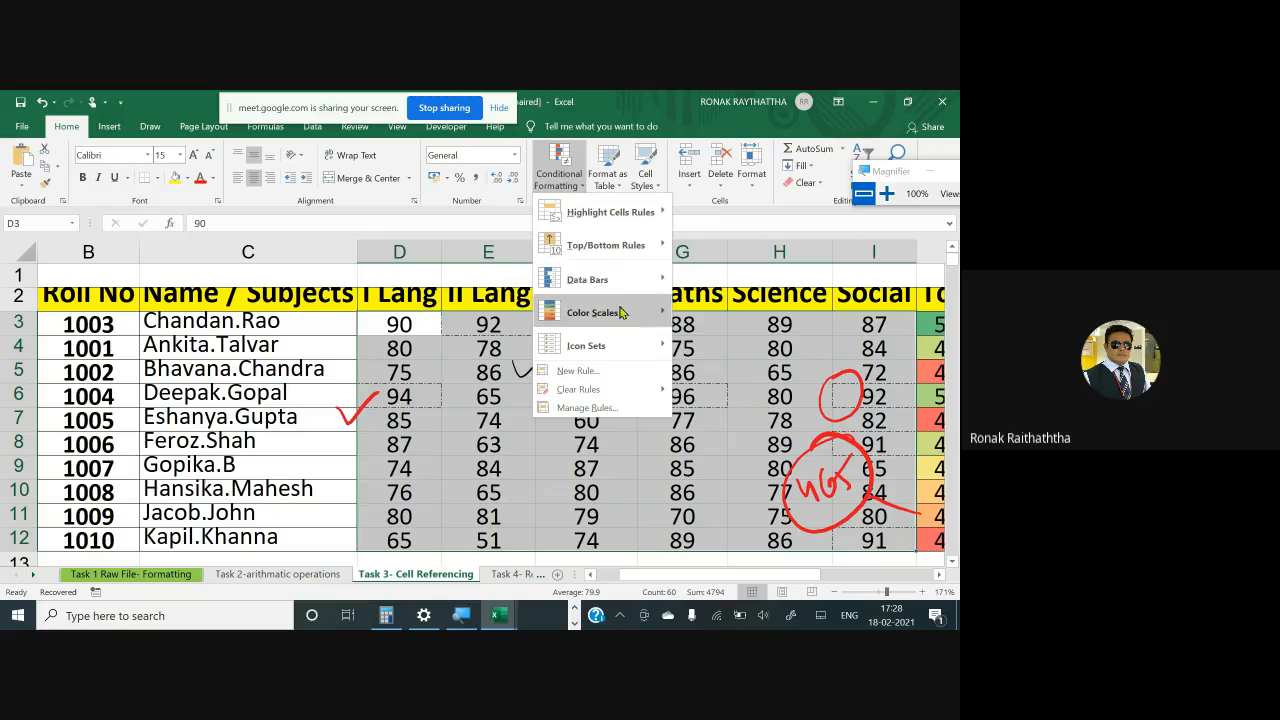
mouse_move(621, 314)
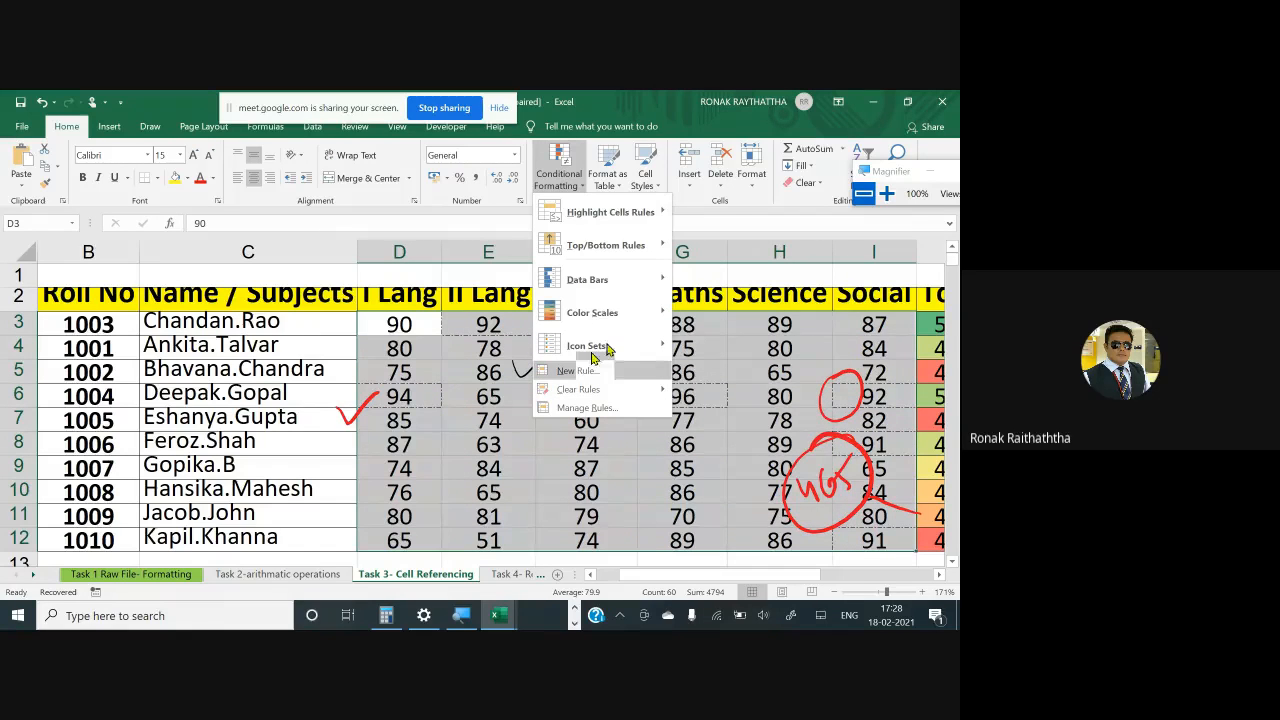
click(886, 193)
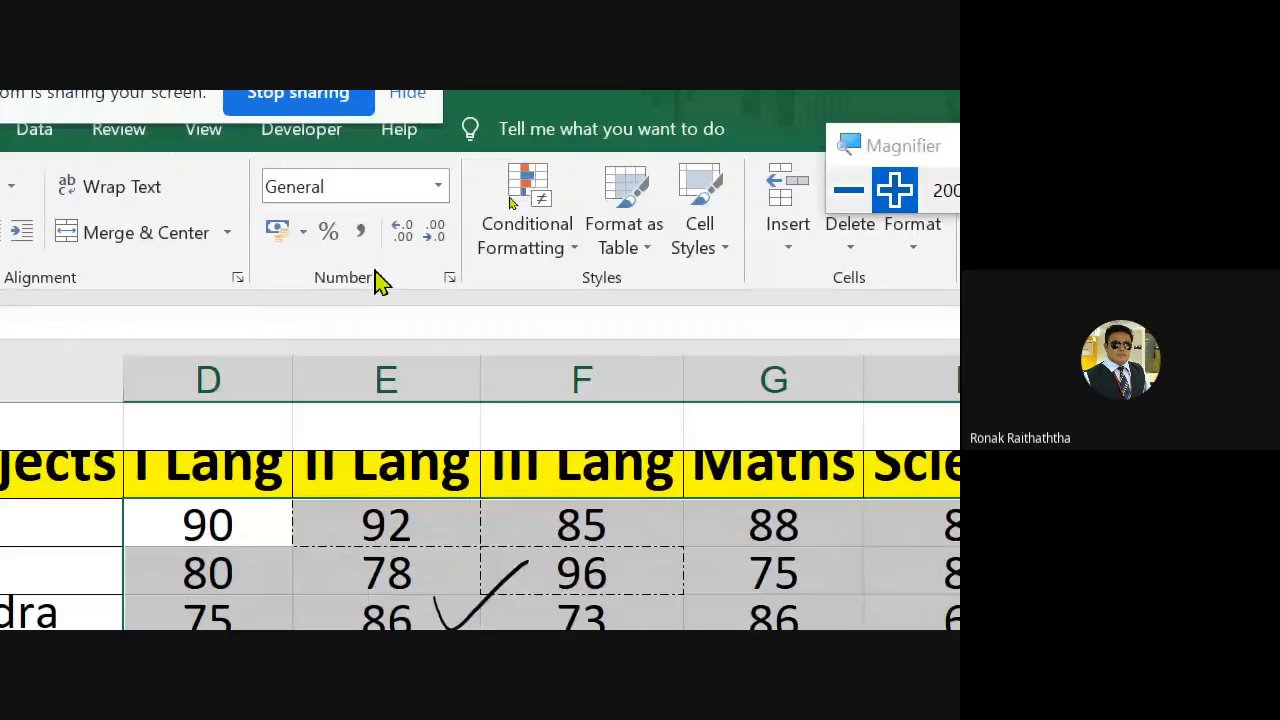
click(239, 160)
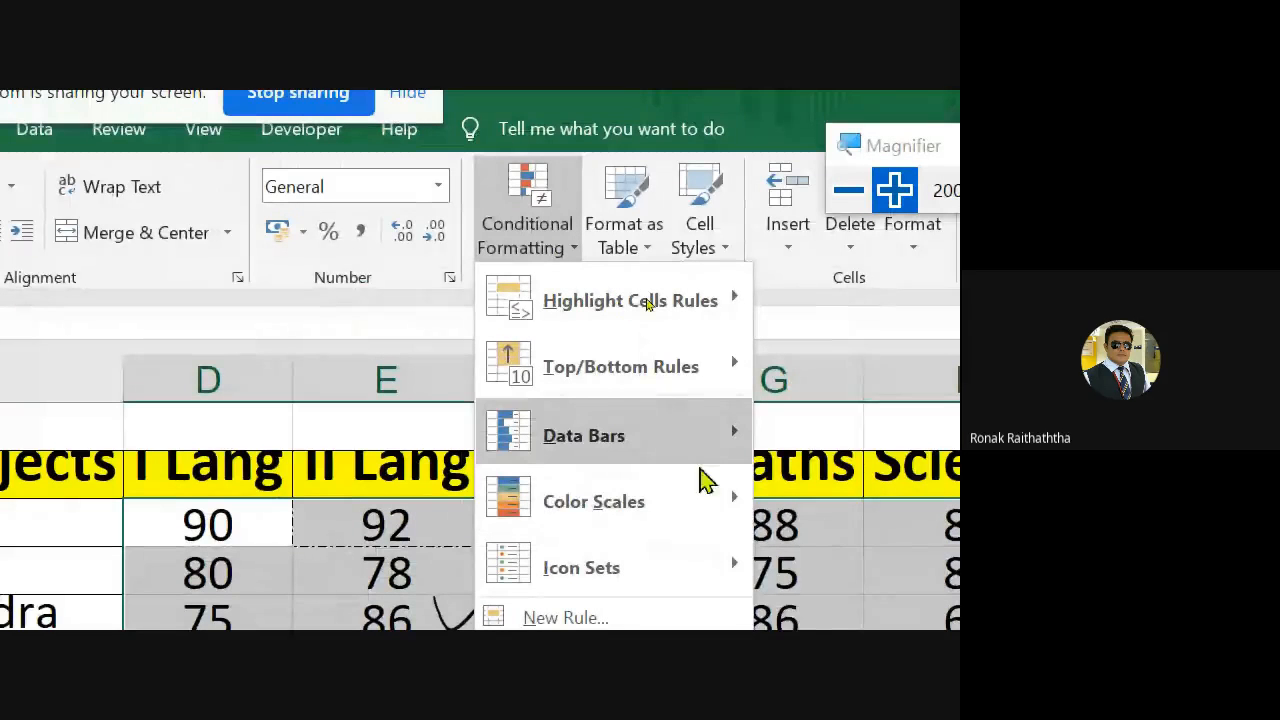
mouse_move(720, 500)
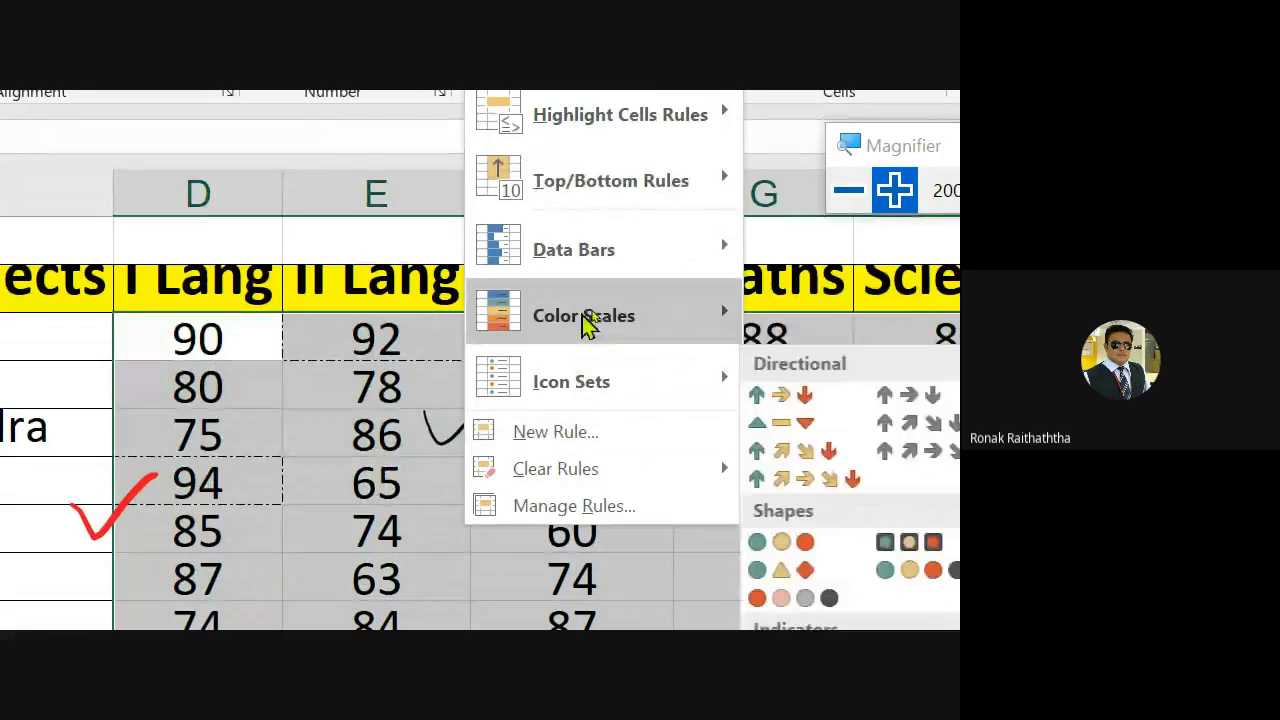
mouse_move(656, 257)
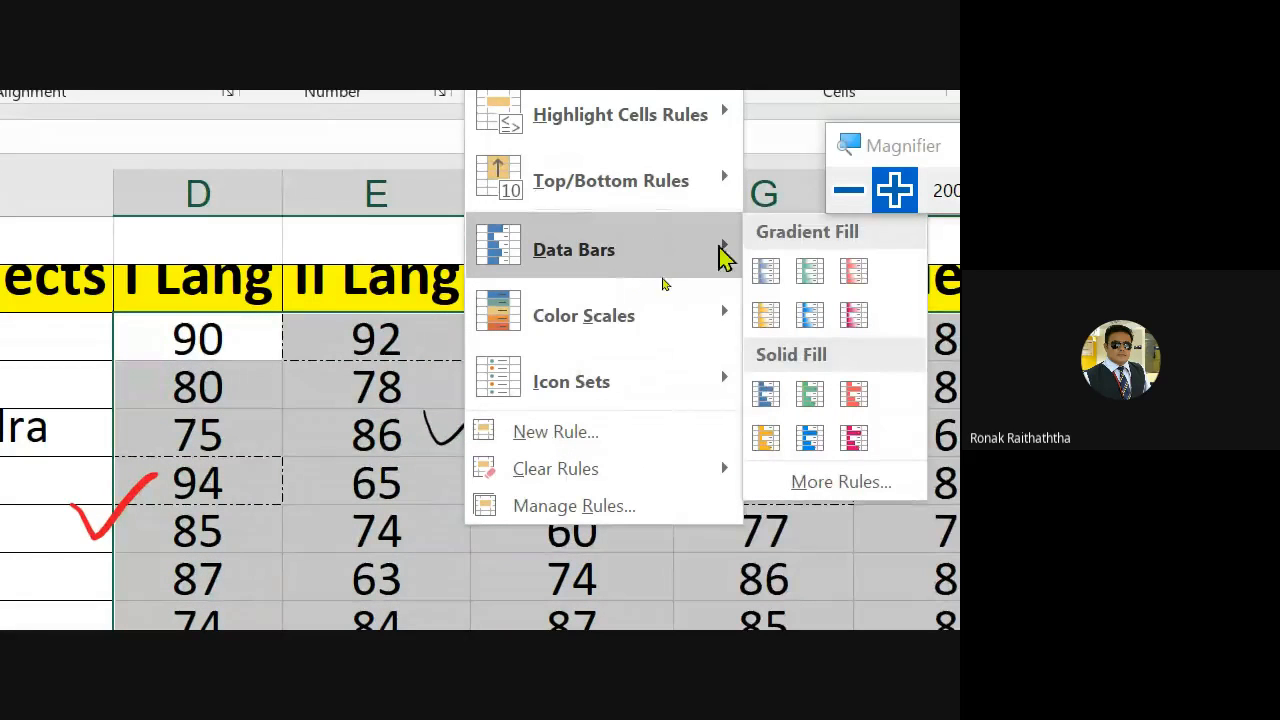
mouse_move(676, 317)
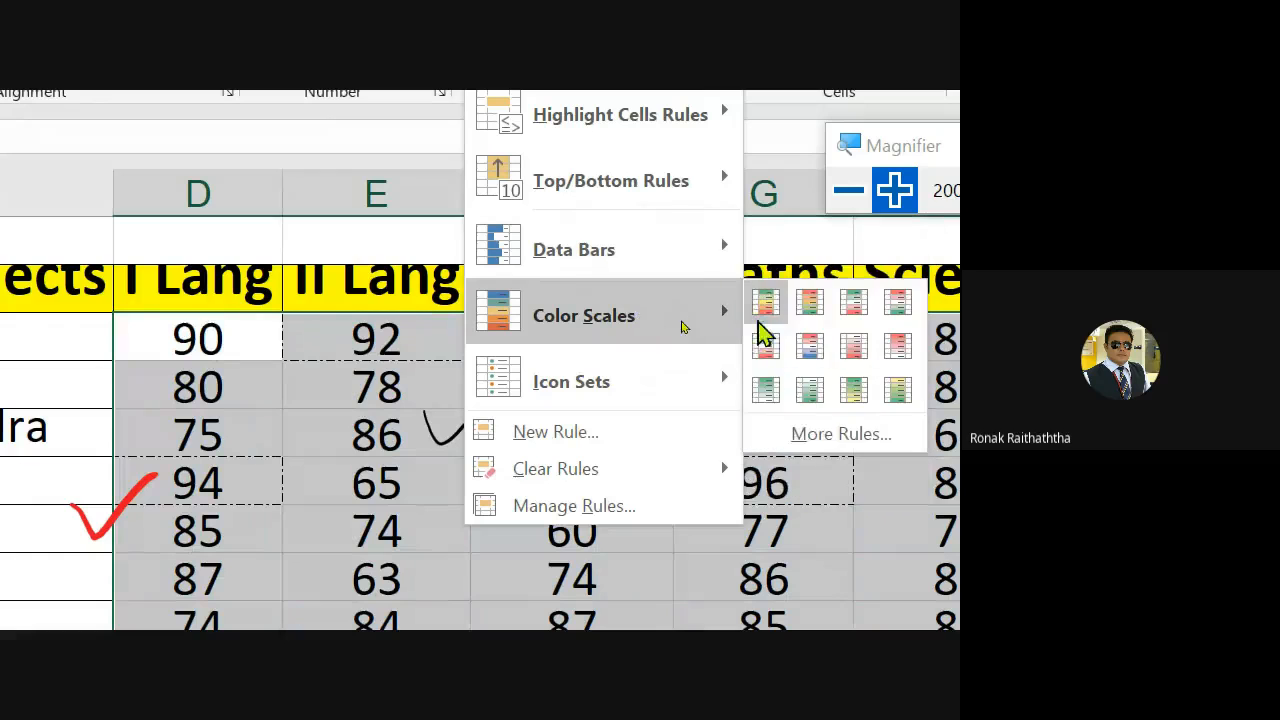
click(829, 443)
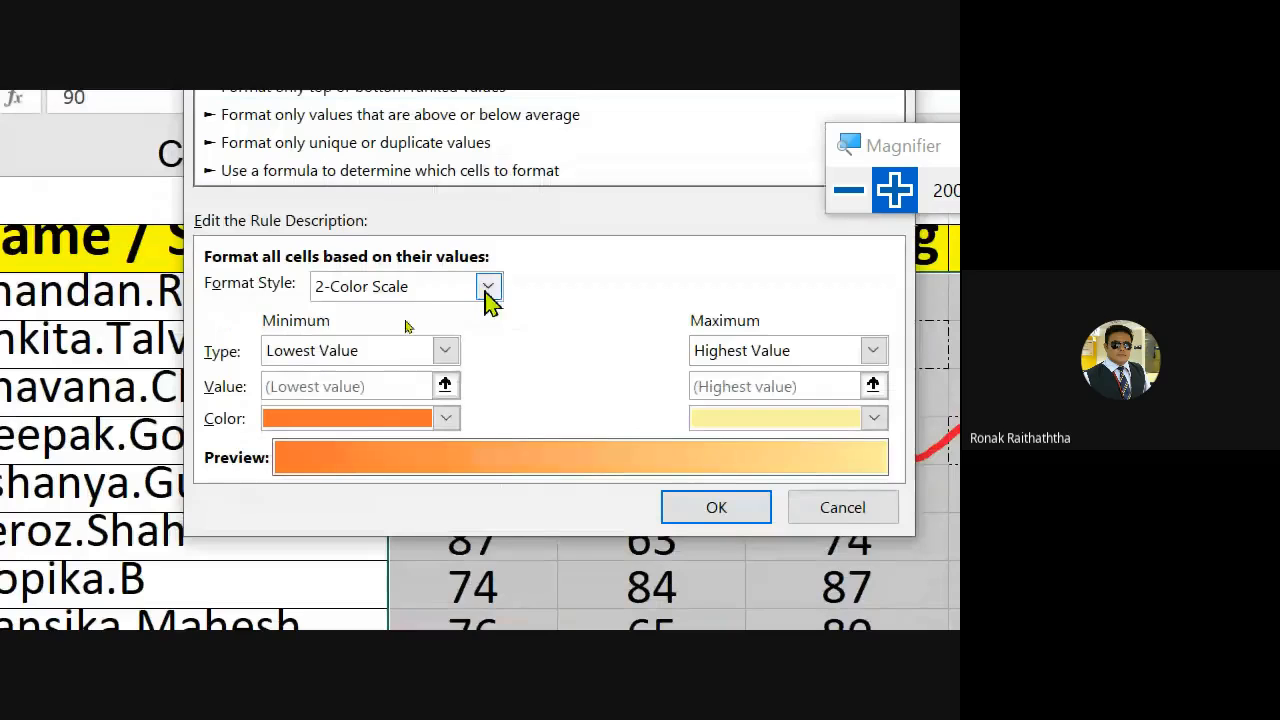
click(488, 287)
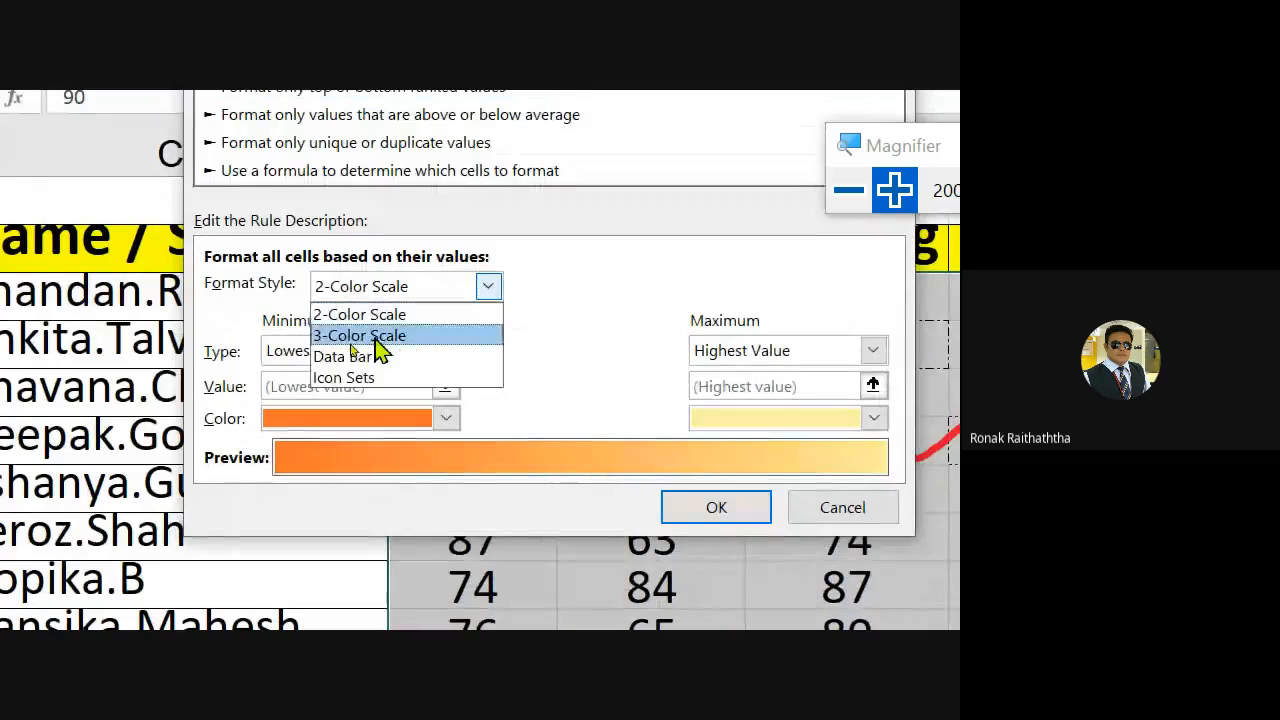
click(352, 333)
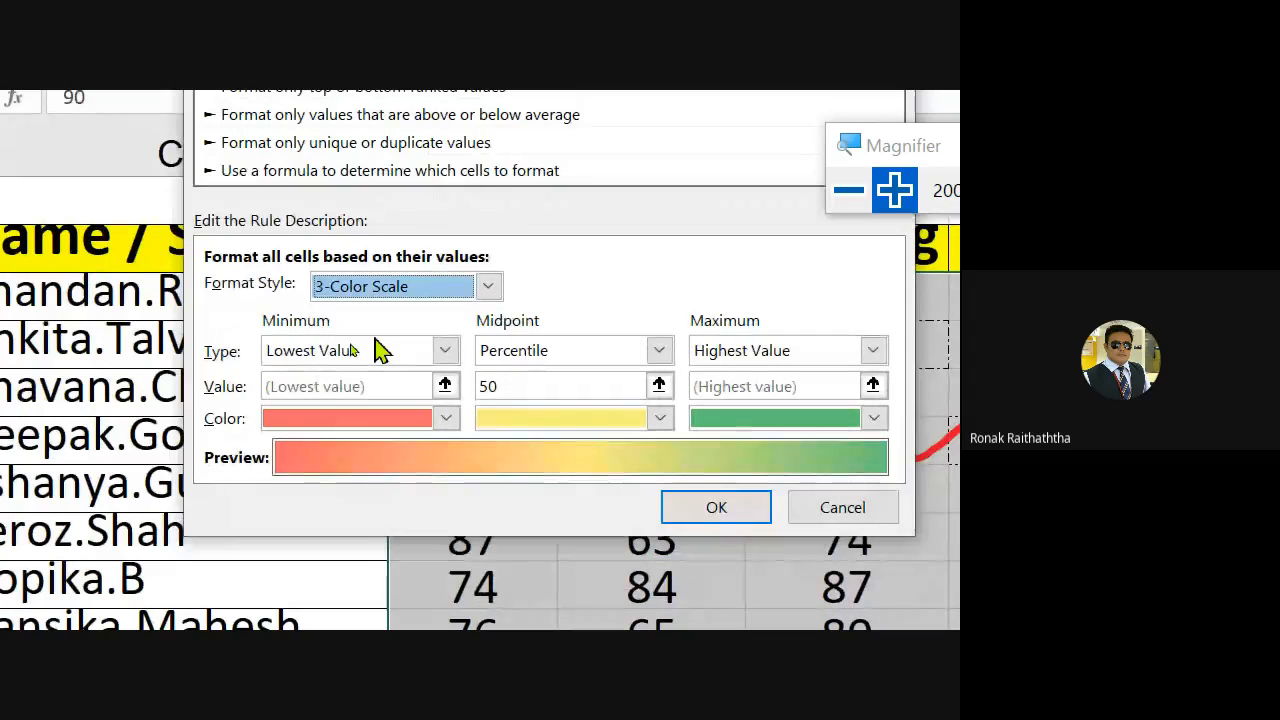
Set the color scale's minimum to type Number with the value 60
click(445, 350)
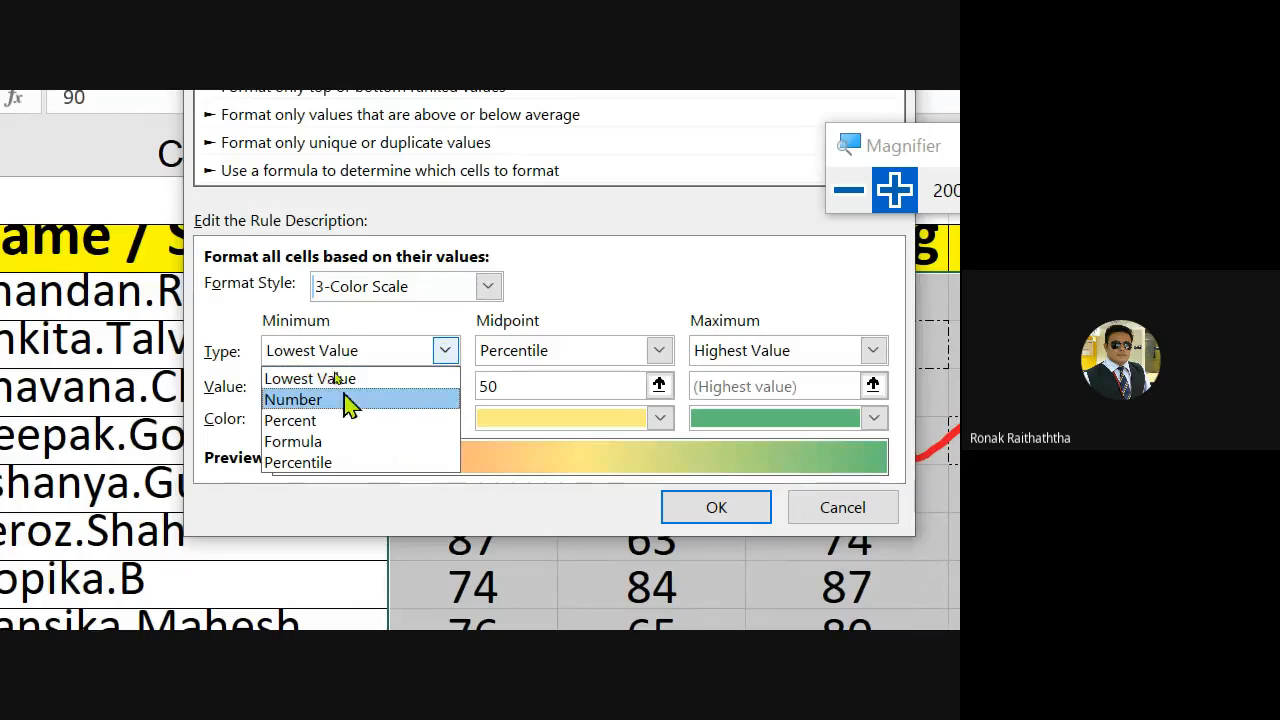
click(320, 403)
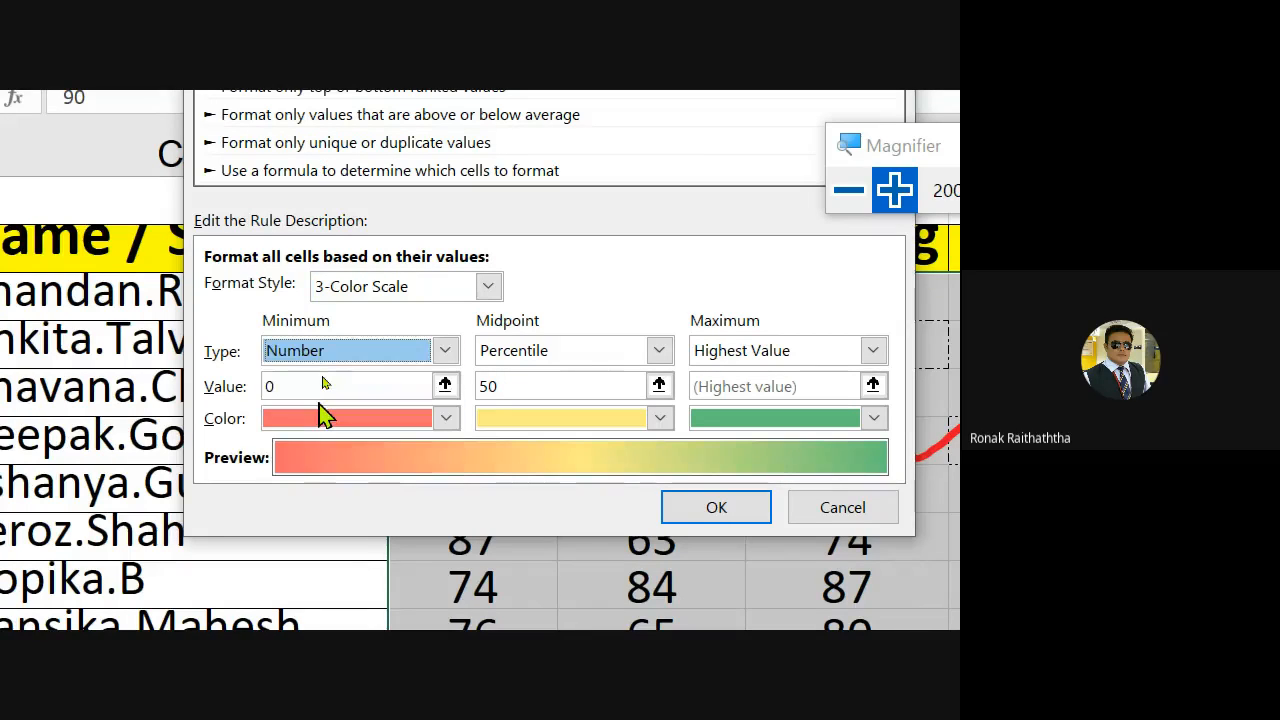
click(293, 386)
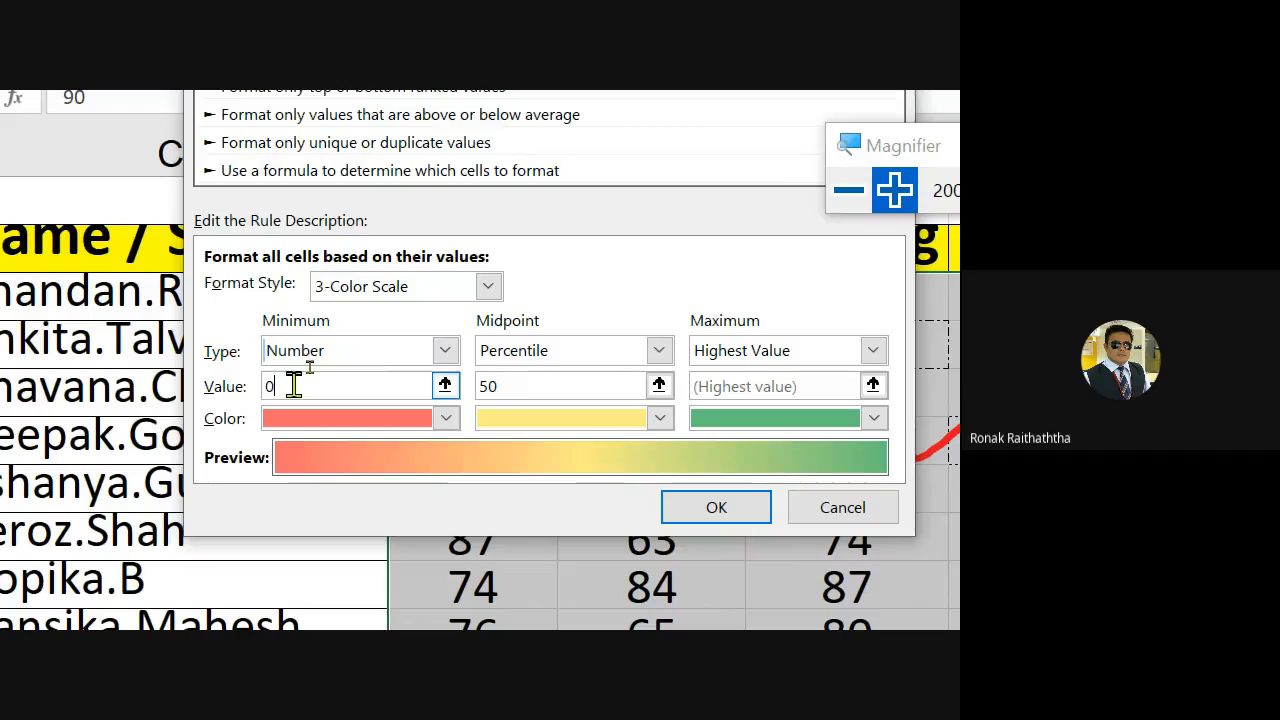
key(BackSpace)
text(90)
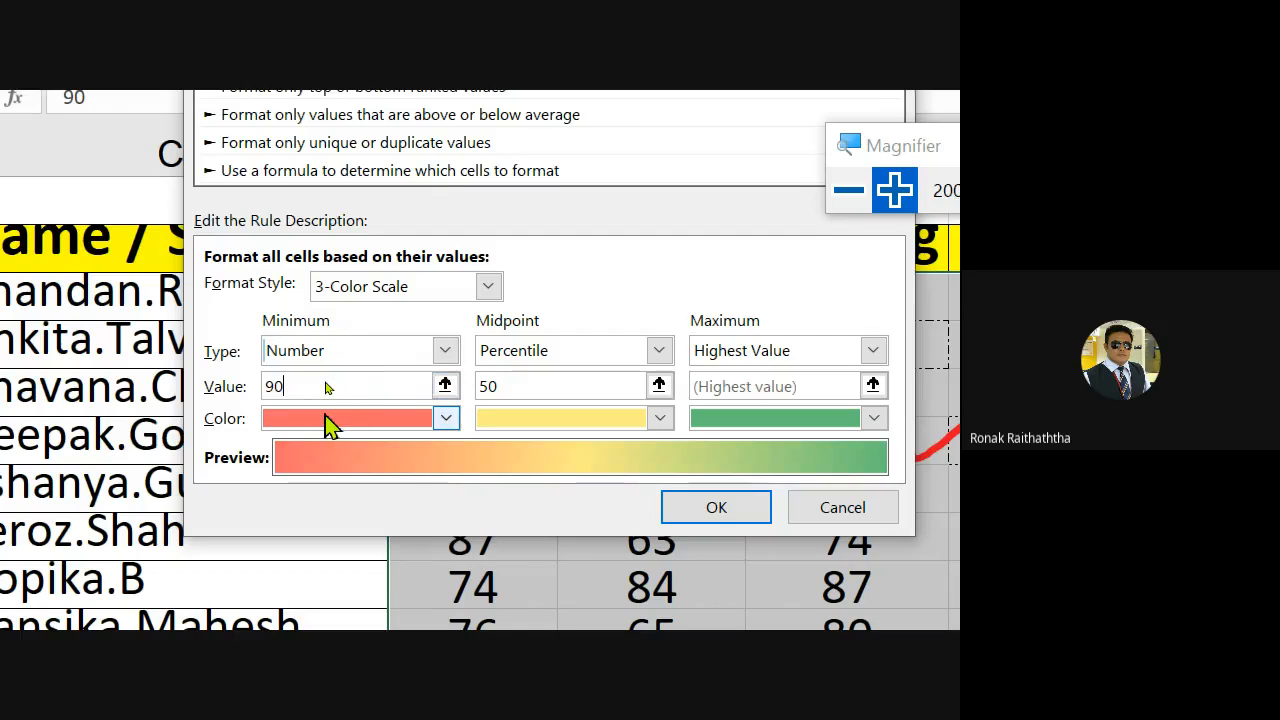
key(BackSpace)
key(BackSpace)
text(60)
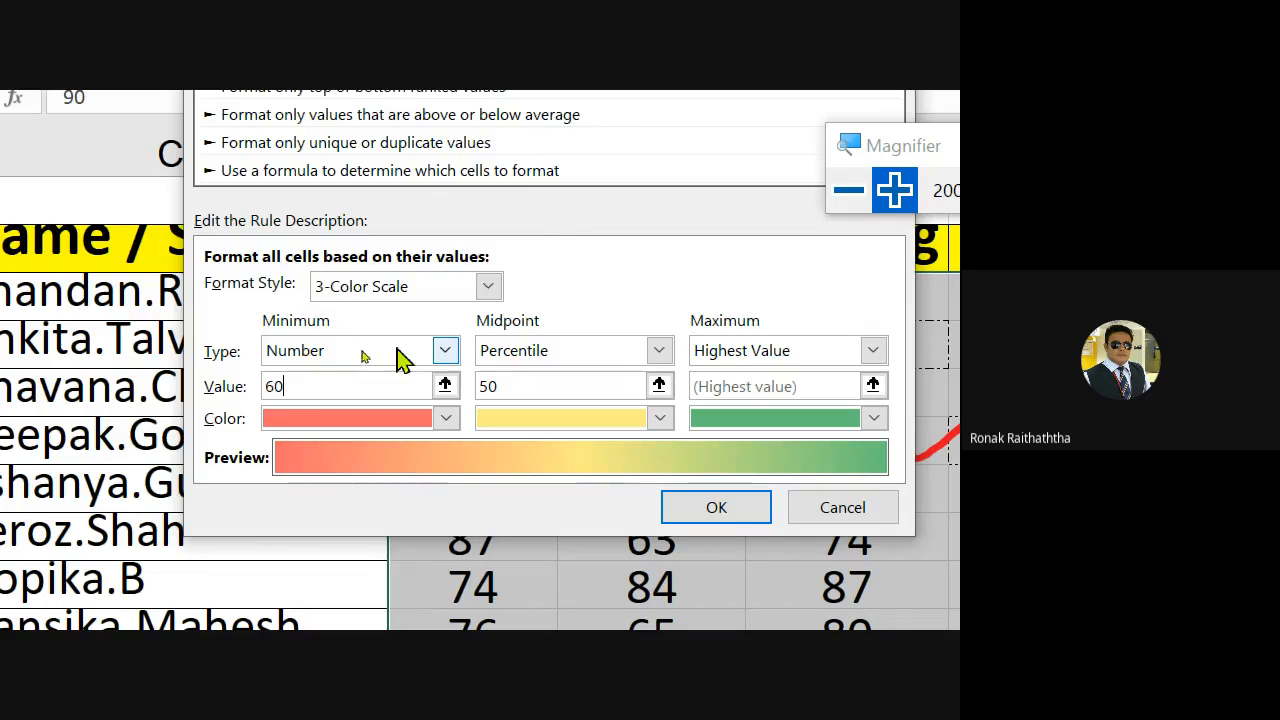
Set the color scale's midpoint to type Number with the value 75
click(658, 350)
click(572, 381)
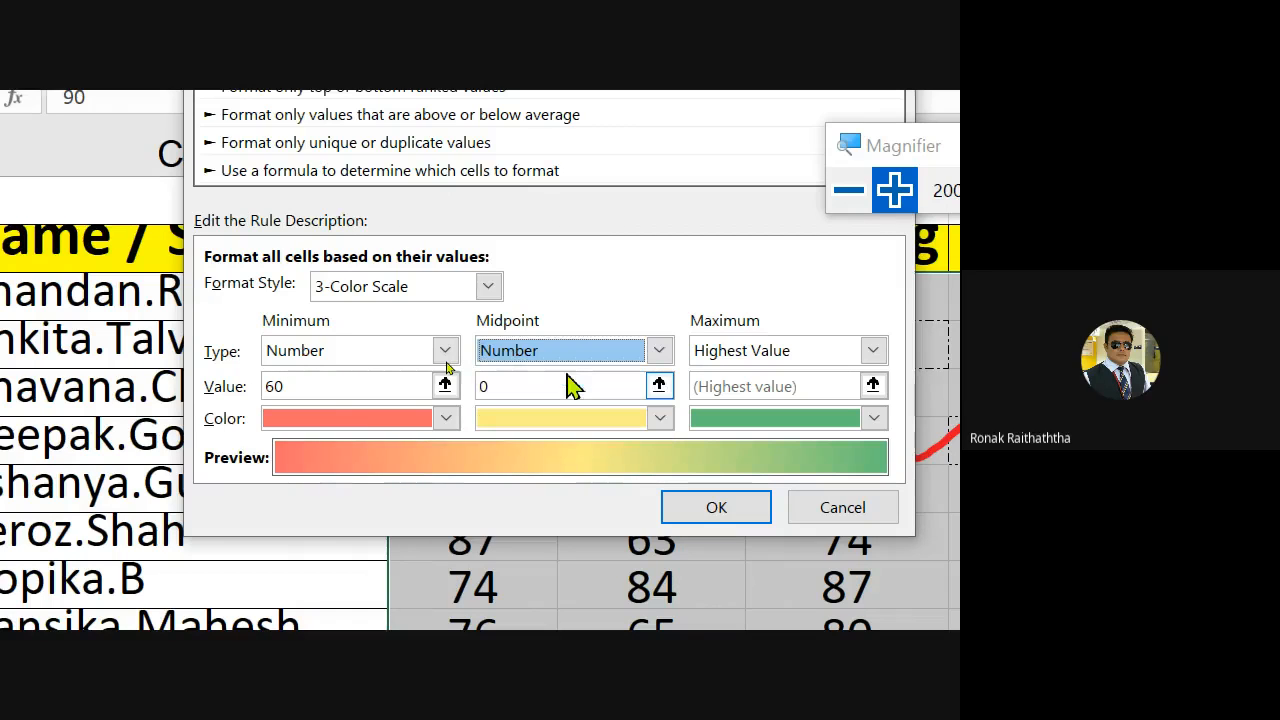
click(528, 386)
key(BackSpace)
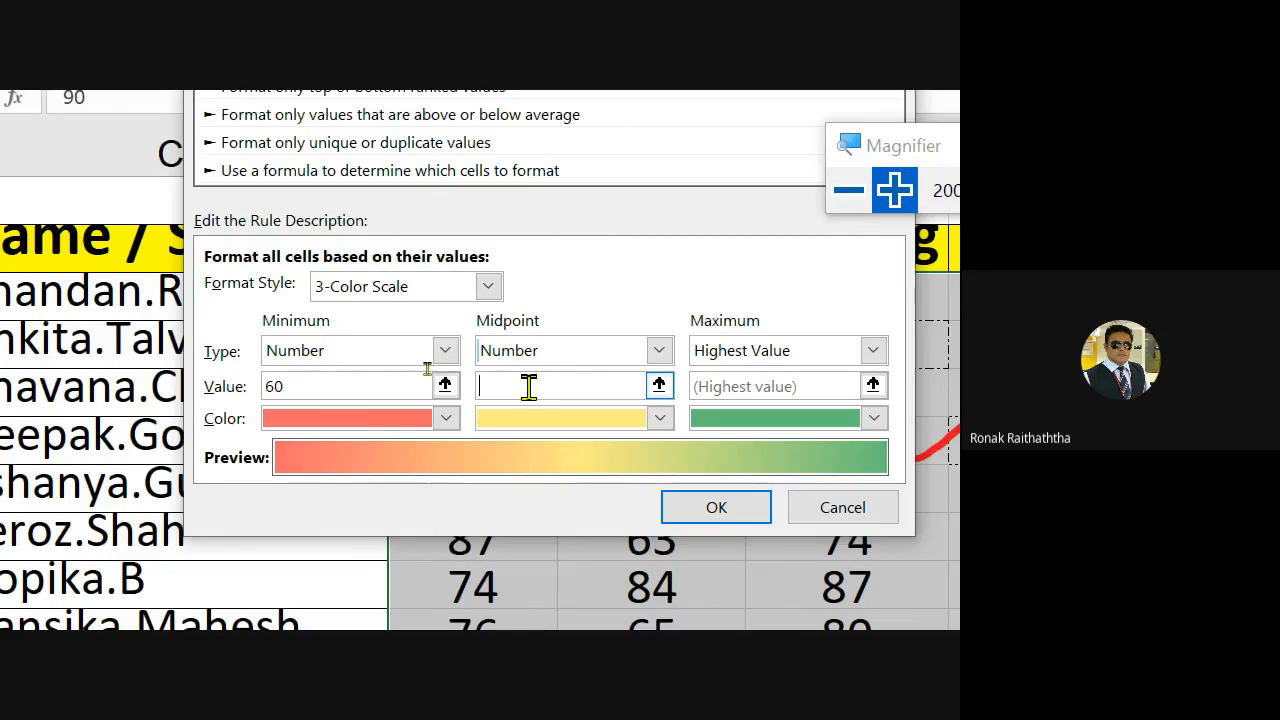
text(75)
Set the color scale's maximum to type Number with the value 90 and apply the rule to the marks
click(873, 352)
click(745, 400)
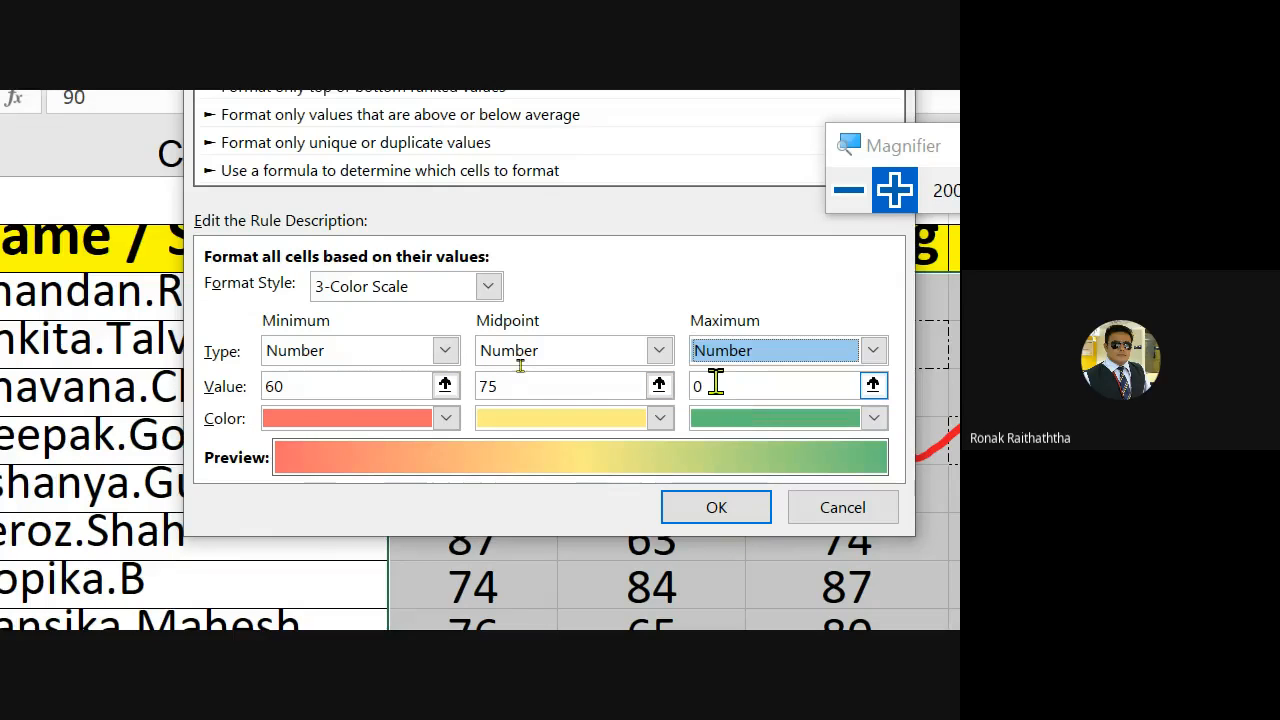
click(715, 385)
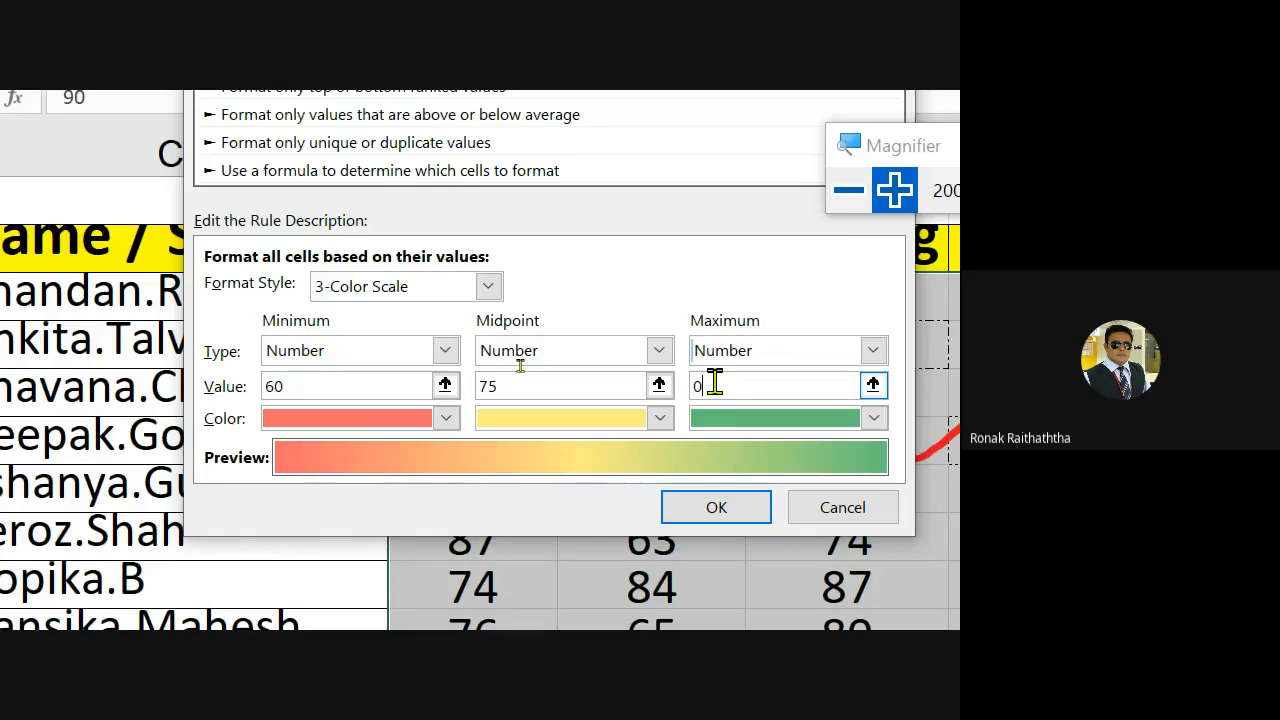
key(BackSpace)
text(90)
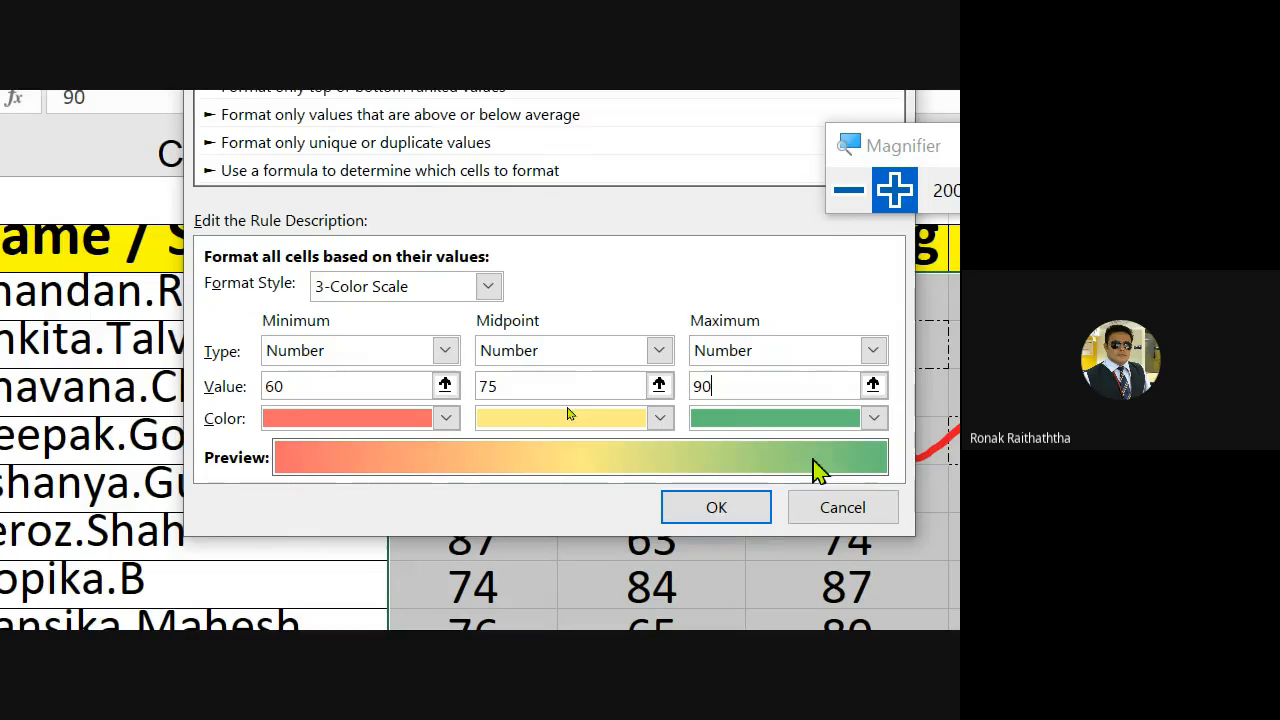
click(716, 508)
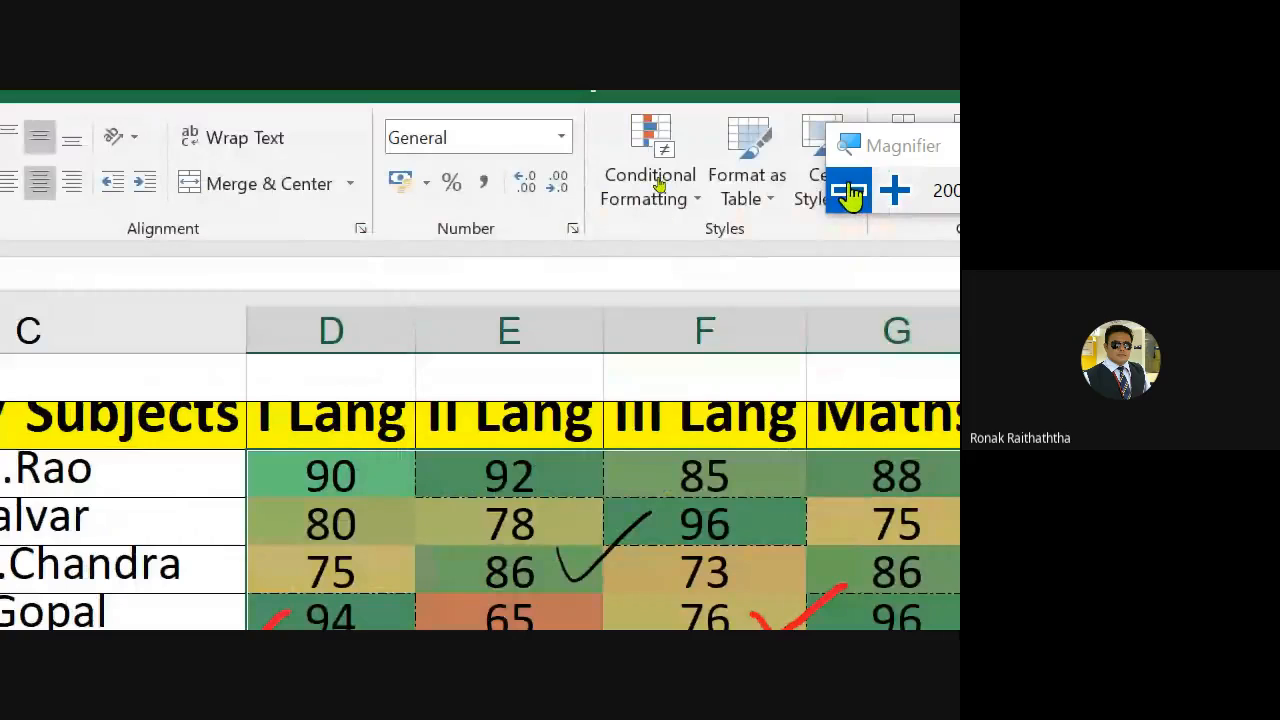
Examine the color scale across the whole marks table, from the subject columns to the totals and percentages
click(850, 193)
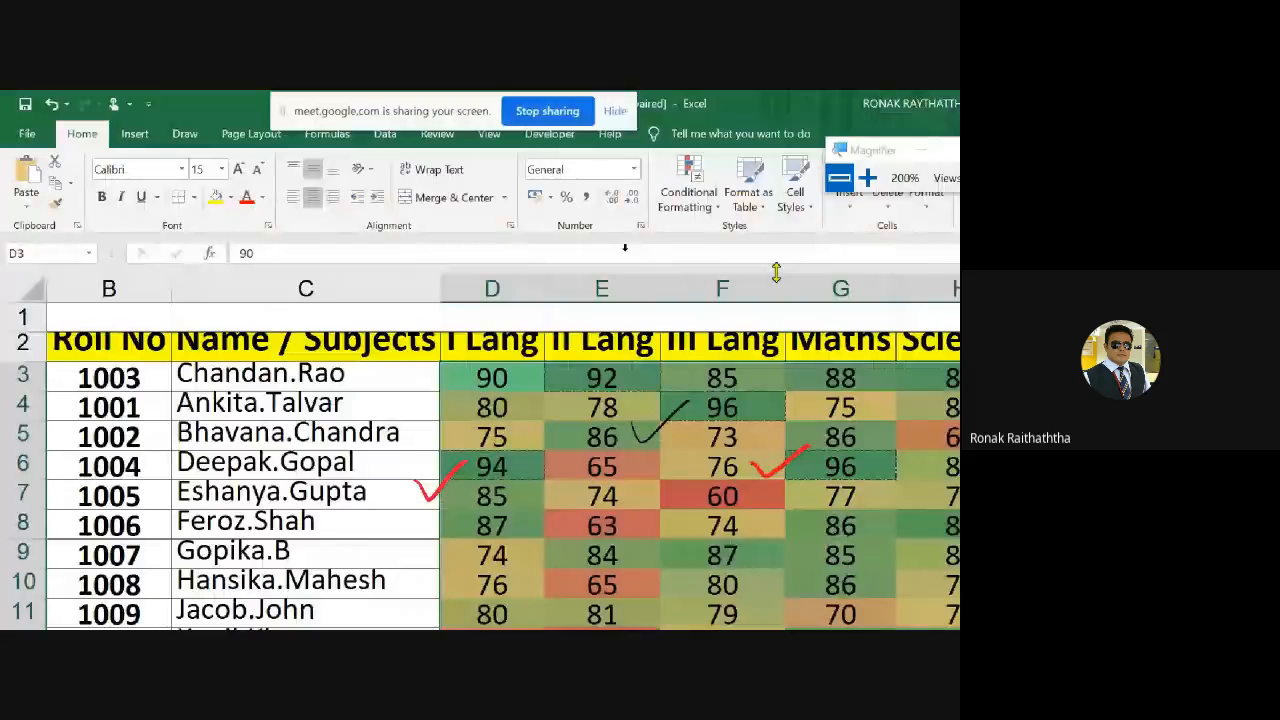
click(839, 178)
click(741, 411)
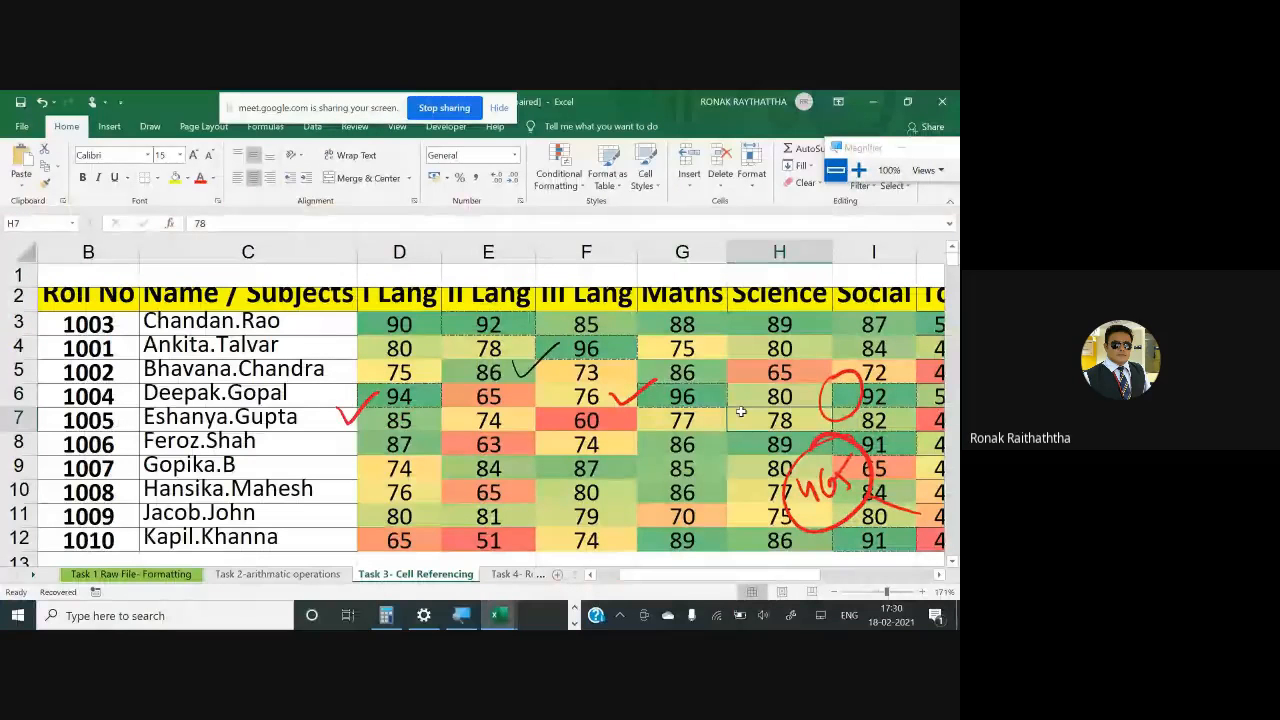
key(Down)
key(Down)
key(Down)
key(Right)
key(Down)
key(Down)
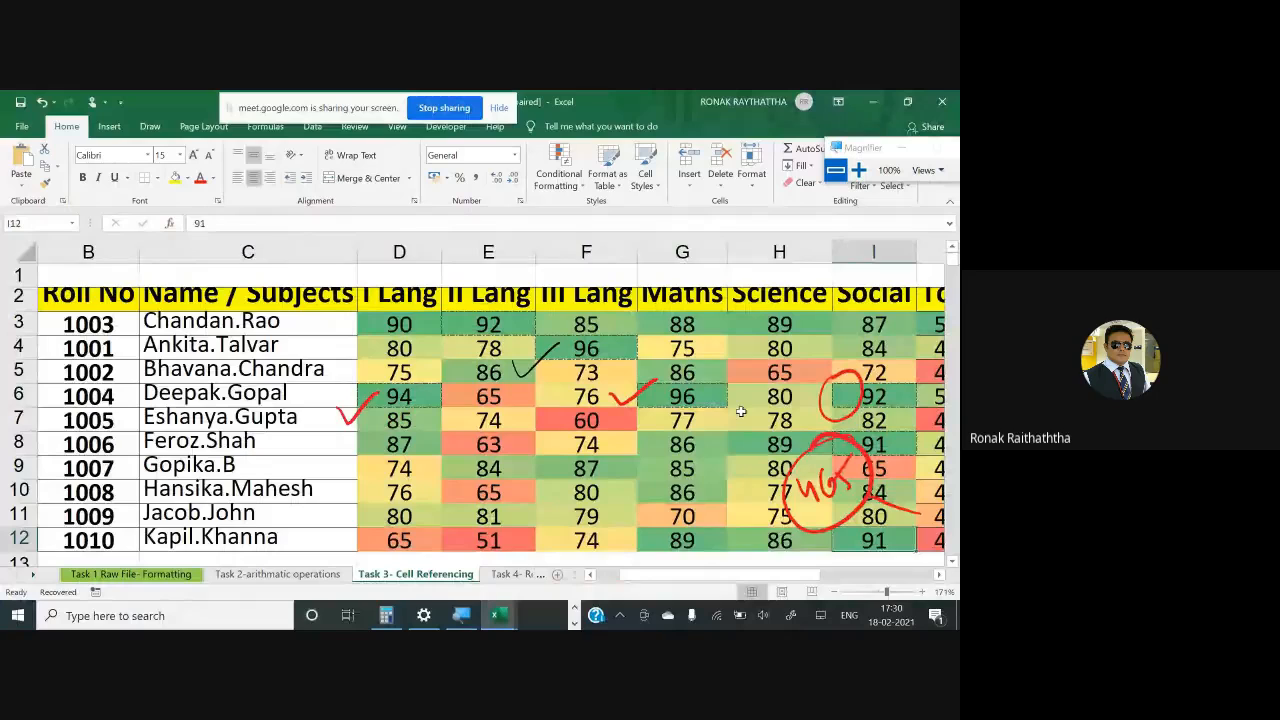
key(Down)
key(Right)
key(Right)
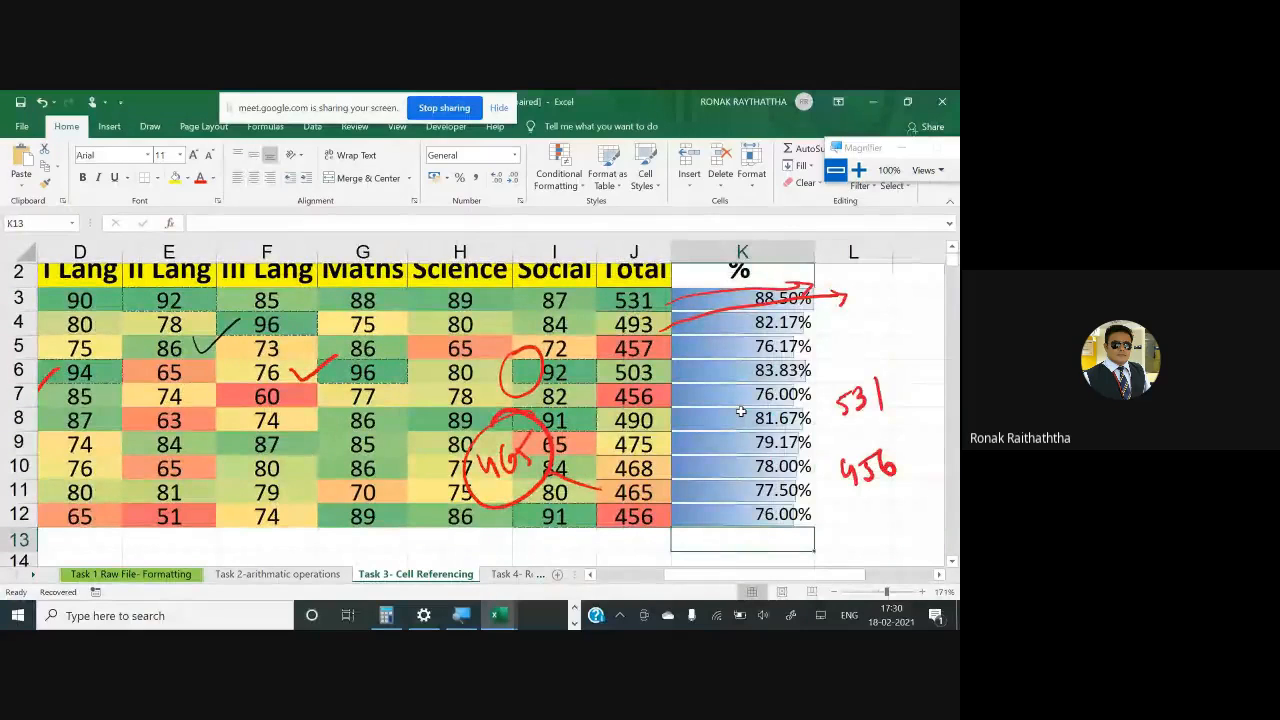
key(Left)
key(Left)
key(Left)
key(Left)
key(Left)
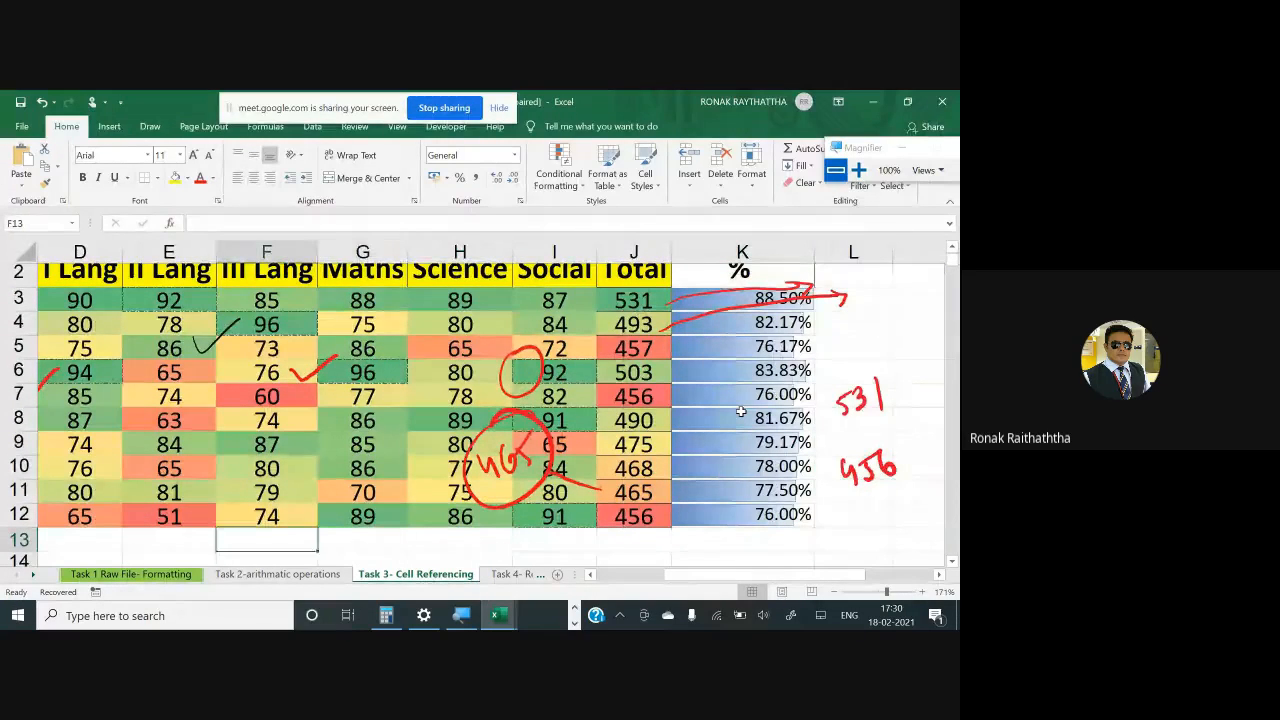
Examine how the language marks are colored along row 7 and down the II Lang column
key(Up)
key(Up)
key(Up)
key(Up)
key(Up)
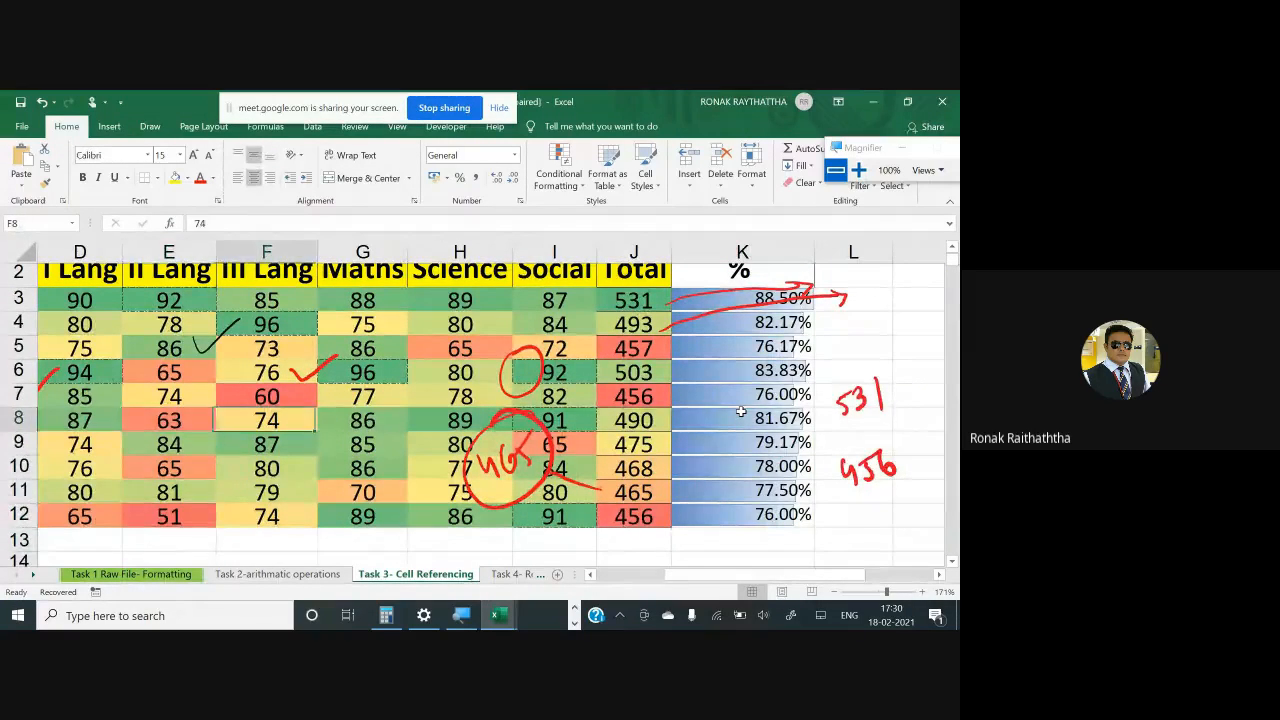
key(Up)
key(Left)
key(Left)
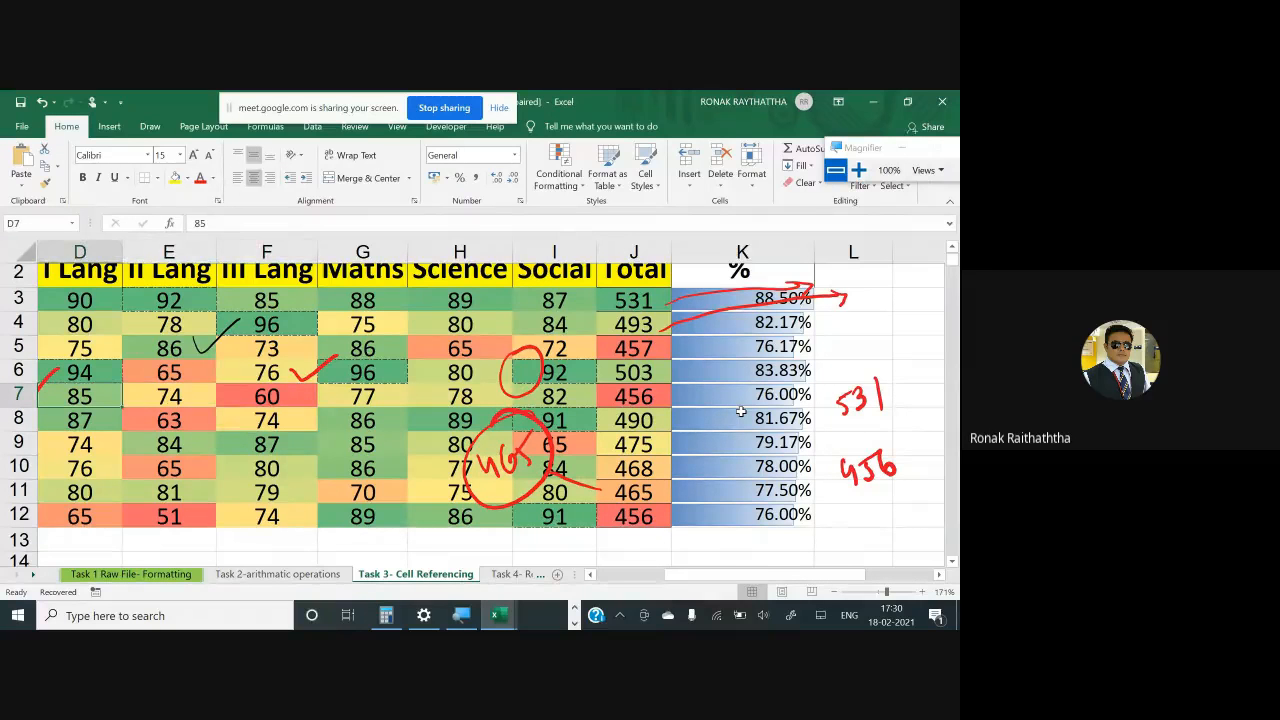
key(Right)
key(Right)
key(Left)
key(Left)
key(Left)
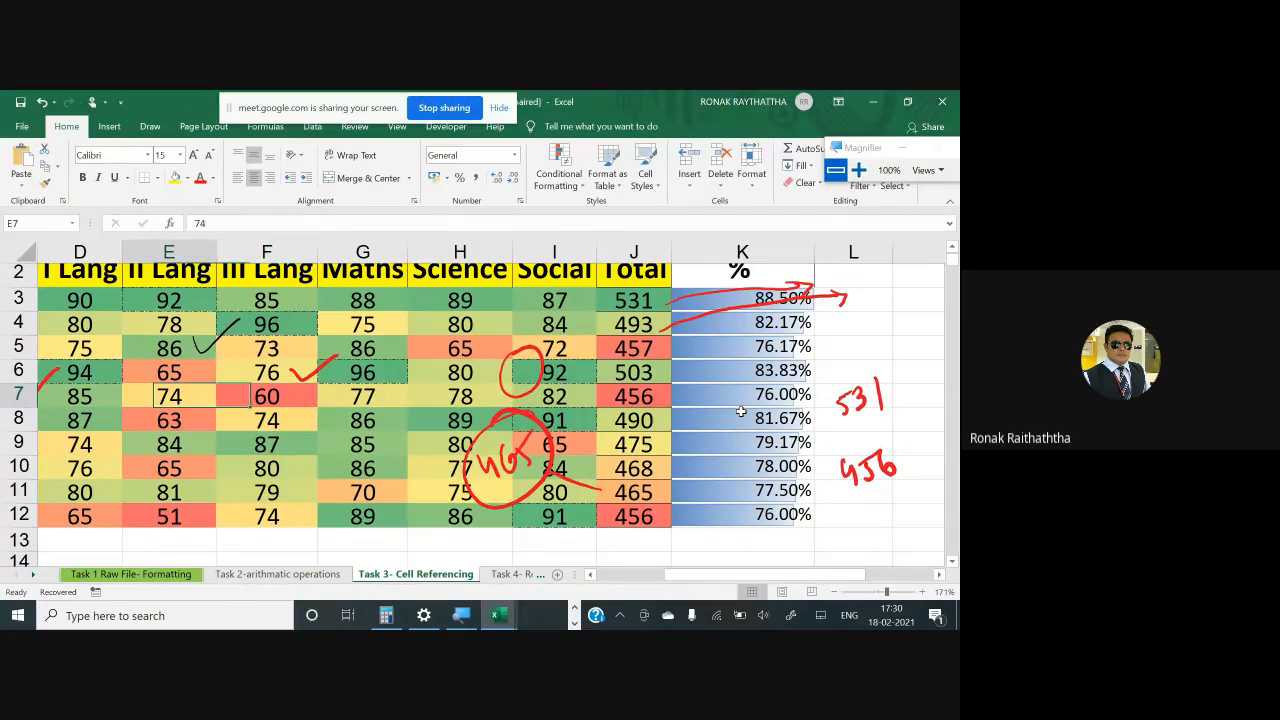
key(Right)
key(Right)
key(Right)
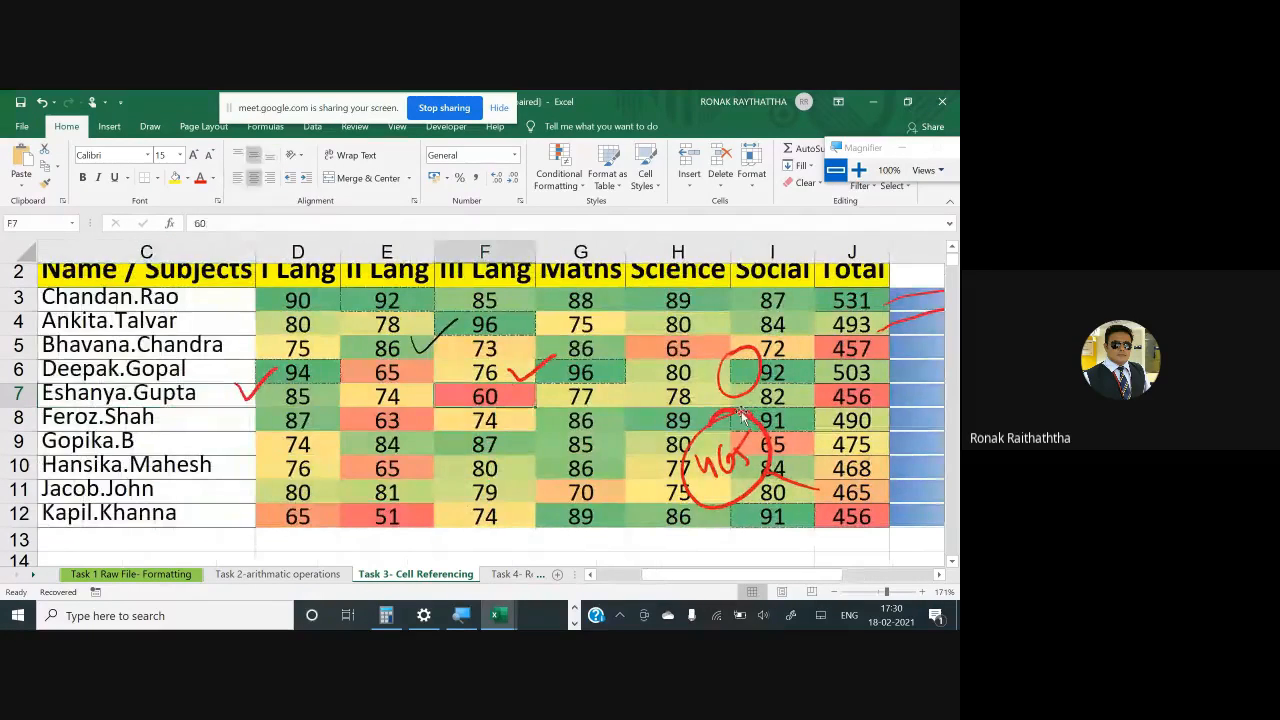
key(Left)
key(Down)
key(Down)
key(Down)
key(Down)
key(Down)
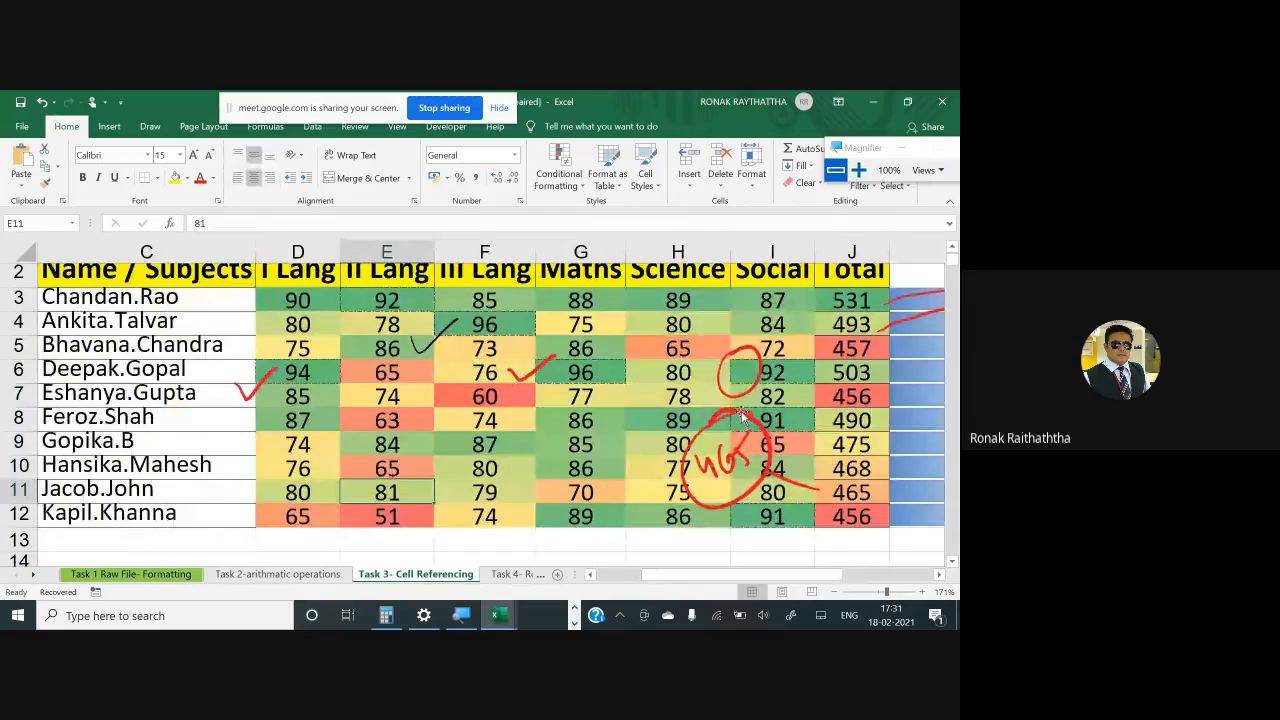
key(Right)
key(Right)
key(Right)
key(Right)
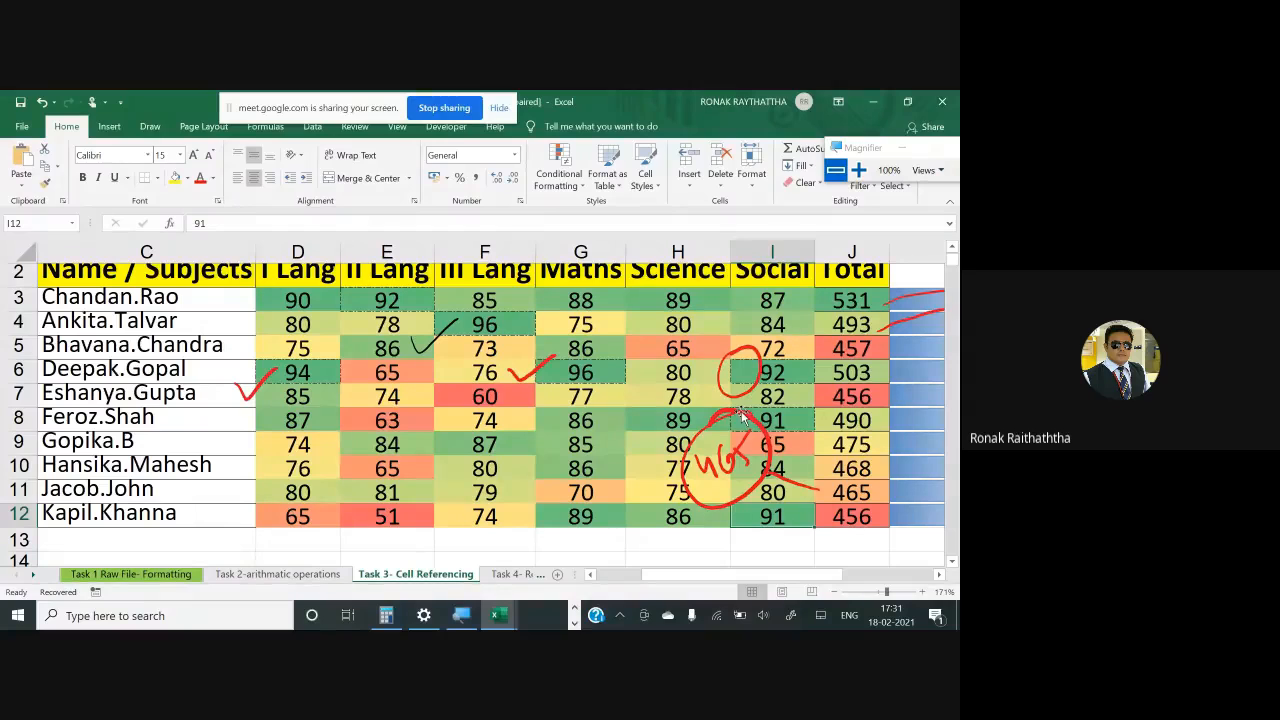
click(865, 368)
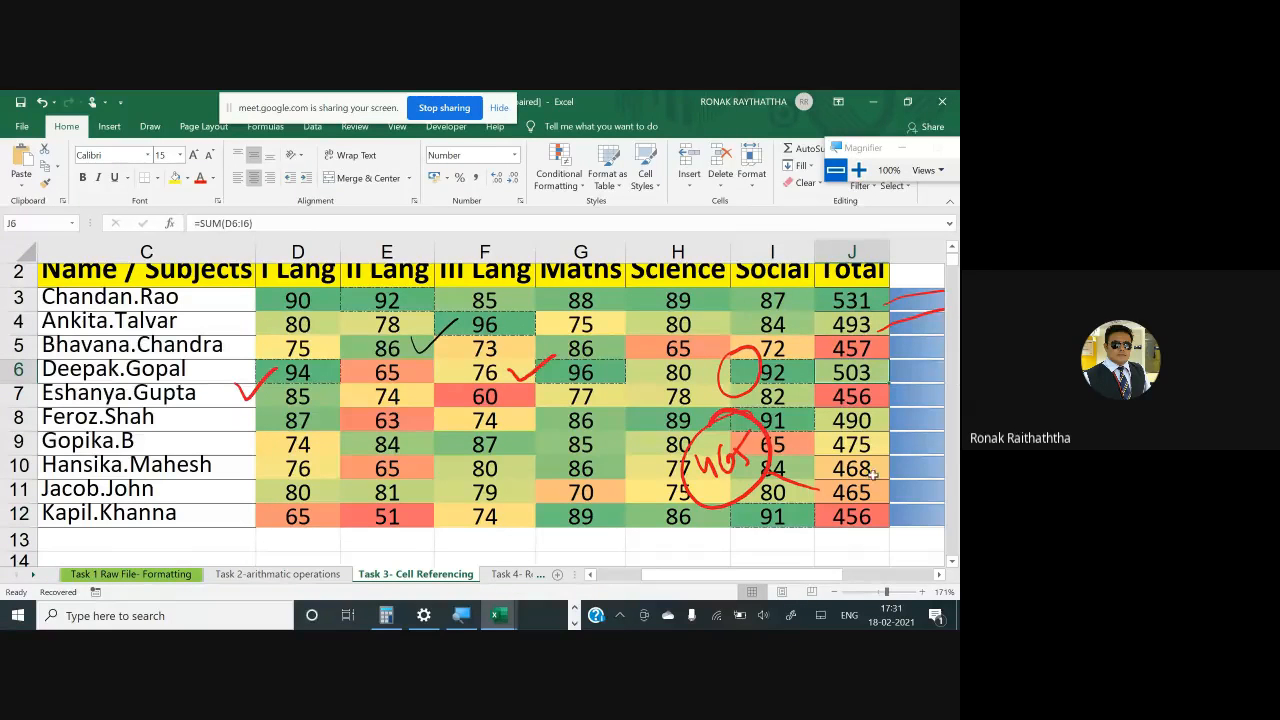
Apply the 5 Ratings icon set to the subject marks in D3:I12
drag(795, 574, 771, 558)
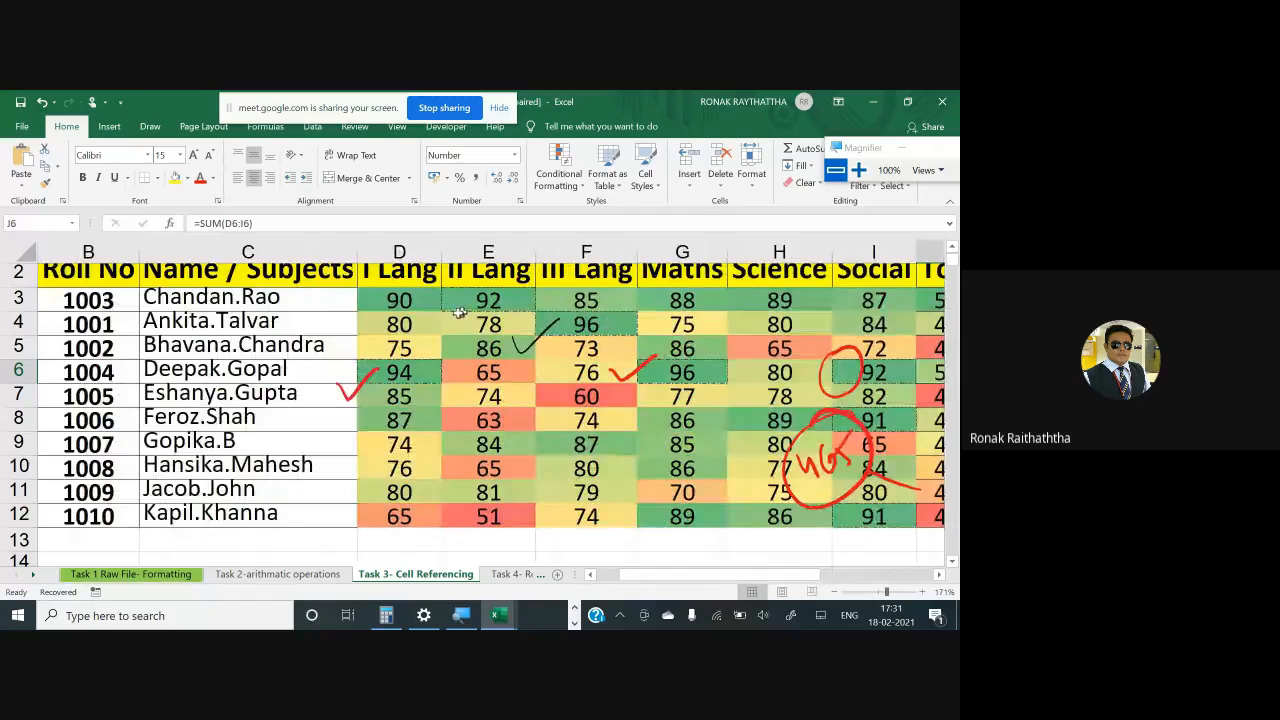
click(448, 316)
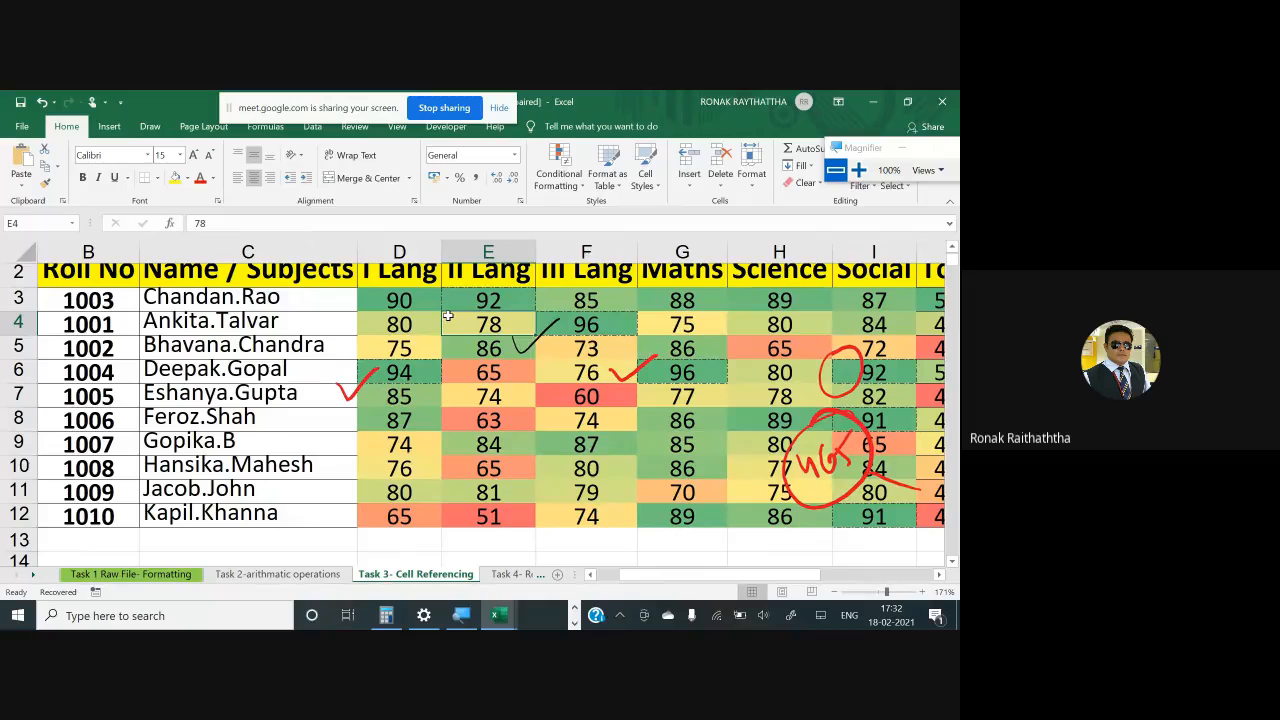
key(Left)
key(Up)
key(shift+Right)
key(shift+Right)
key(shift+Right)
key(shift+Right)
key(shift+Right)
key(shift+Right)
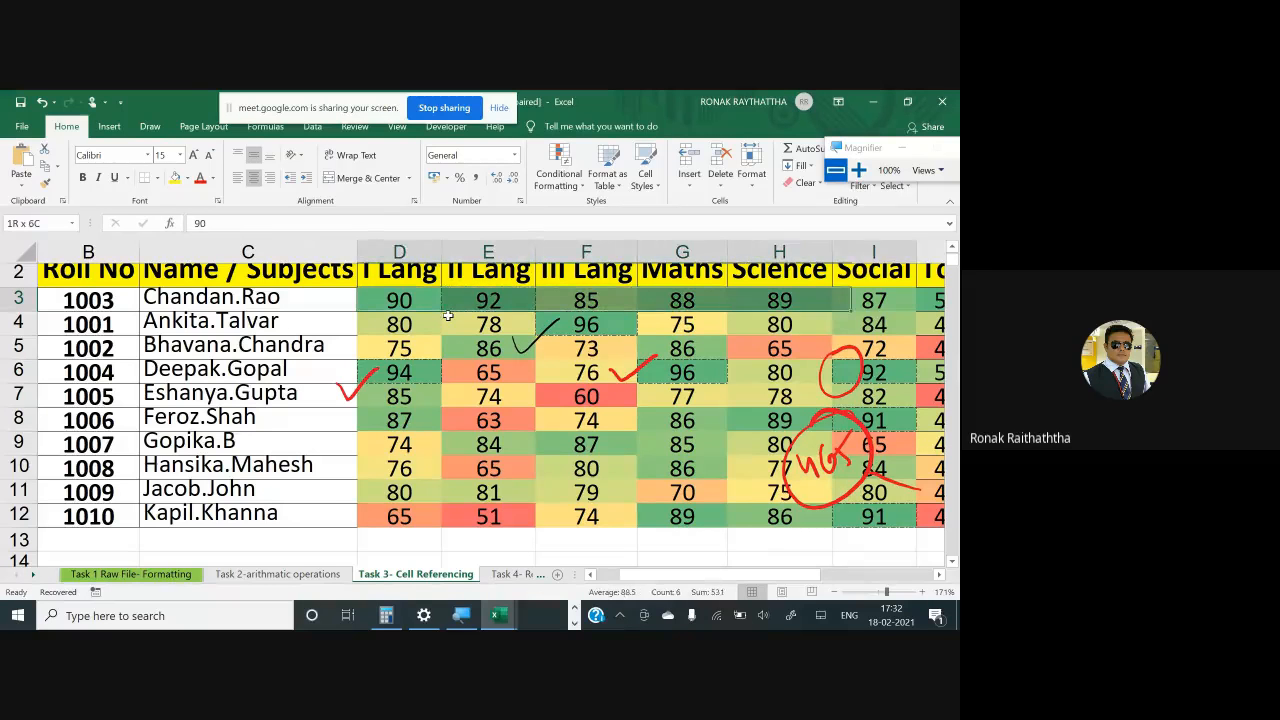
key(shift+Left)
key(shift+Down)
key(shift+Down)
key(shift+Down)
key(shift+Down)
key(shift+Down)
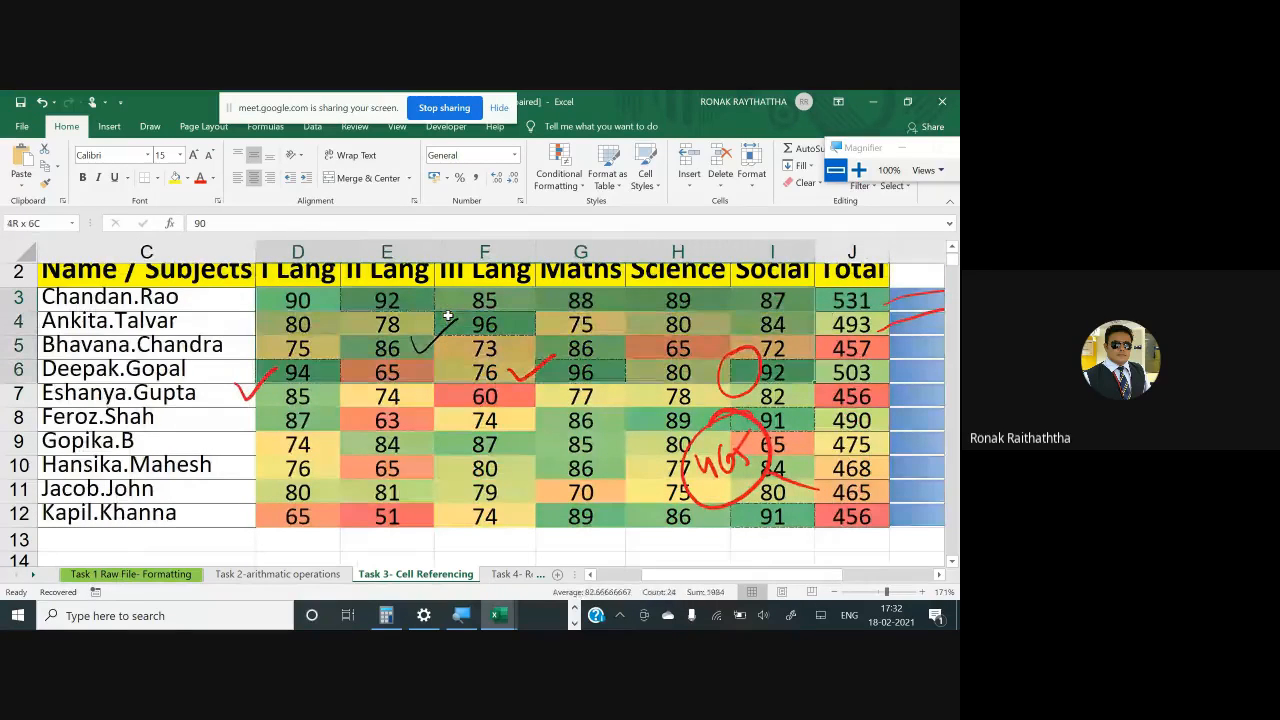
key(shift+Down)
key(shift+Down)
key(shift+Down)
key(shift+Down)
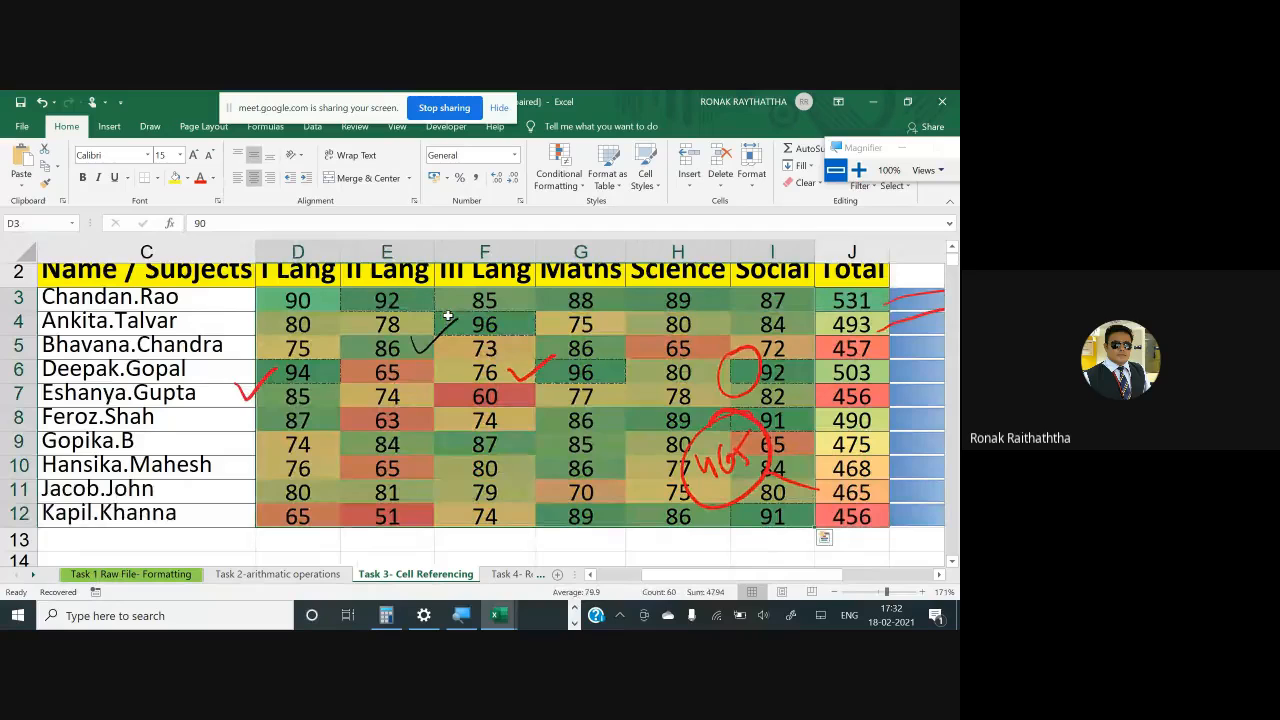
click(564, 188)
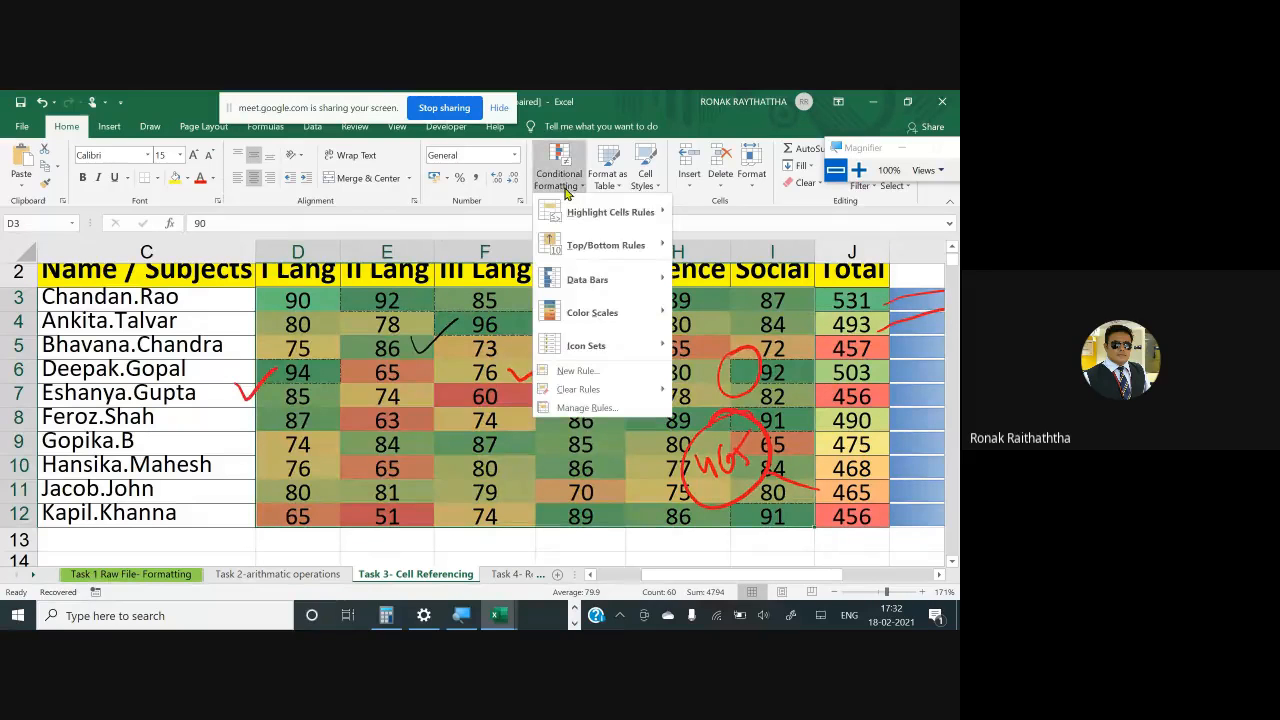
mouse_move(660, 348)
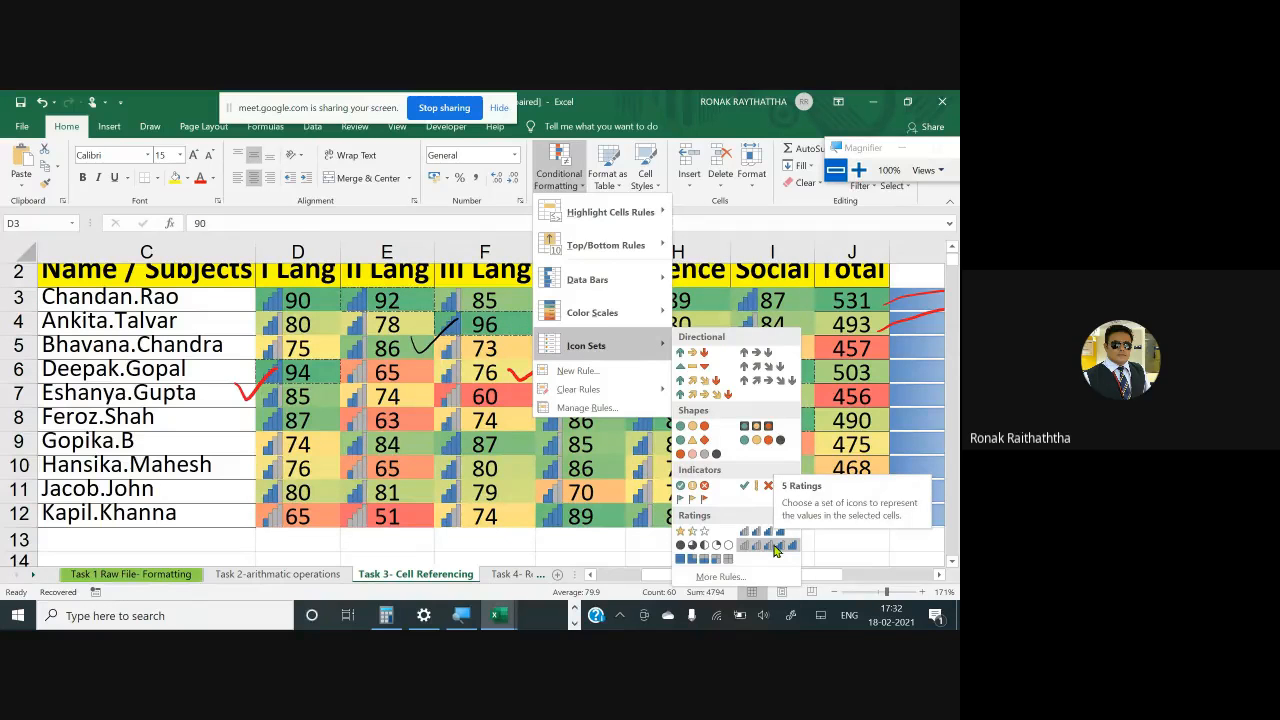
click(776, 549)
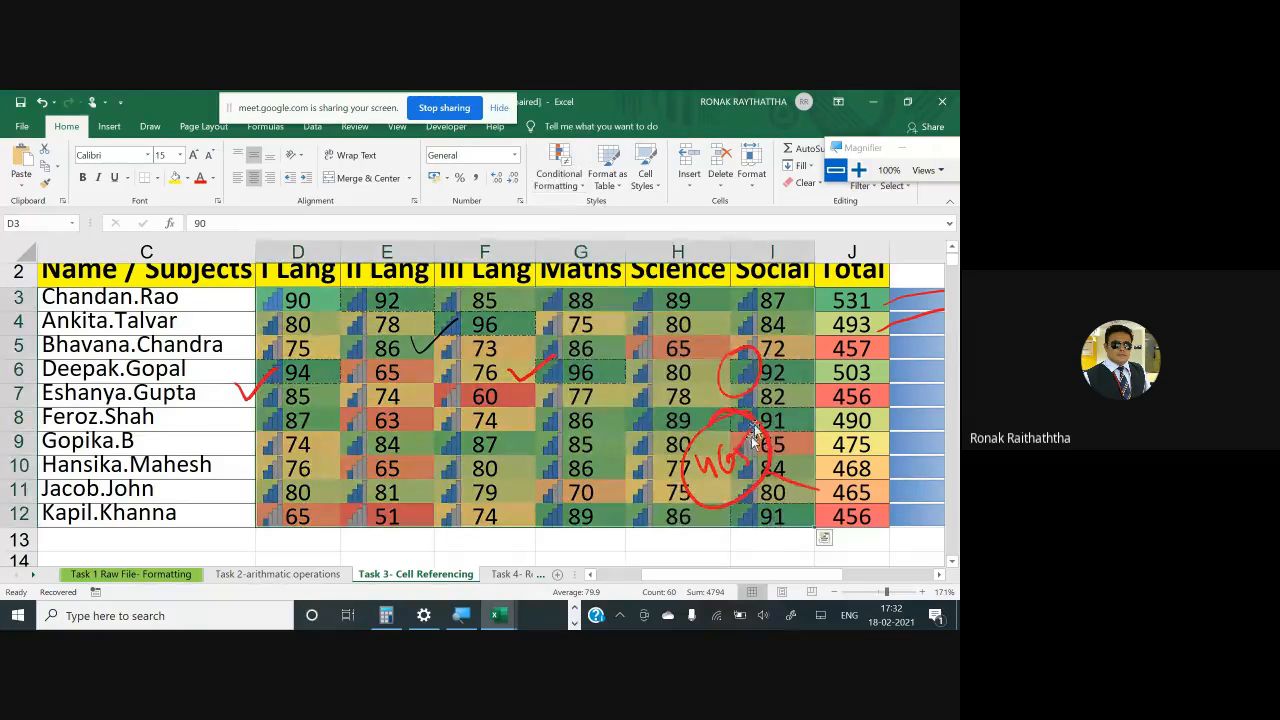
Delete the ink circles over the Science and Social marks and the check marks beside the II Lang and III Lang marks
click(762, 370)
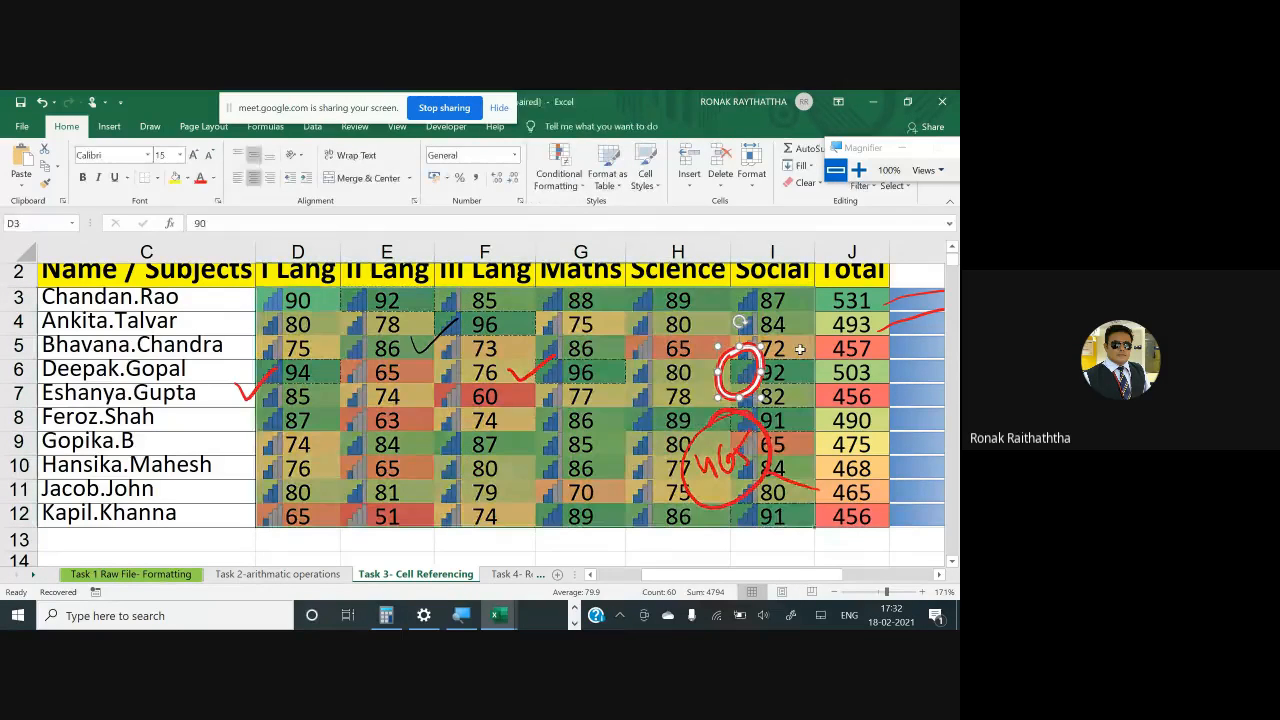
key(Delete)
click(530, 372)
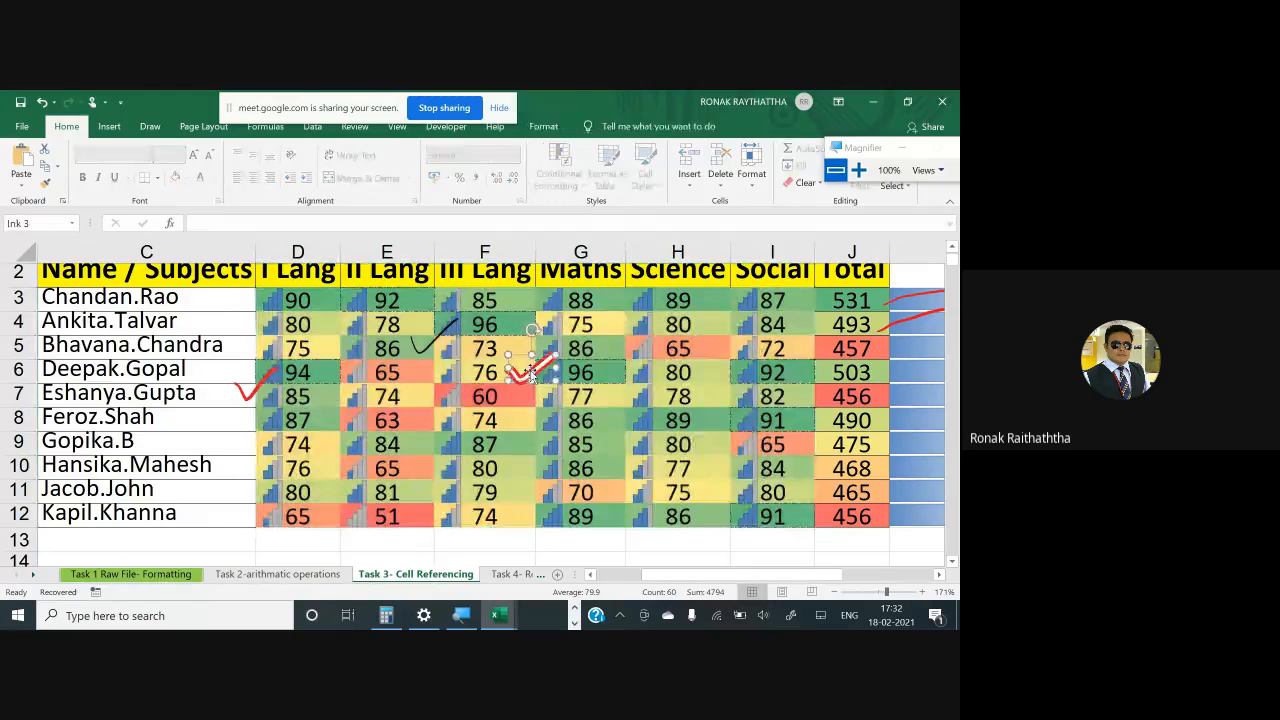
key(Delete)
click(448, 338)
key(Delete)
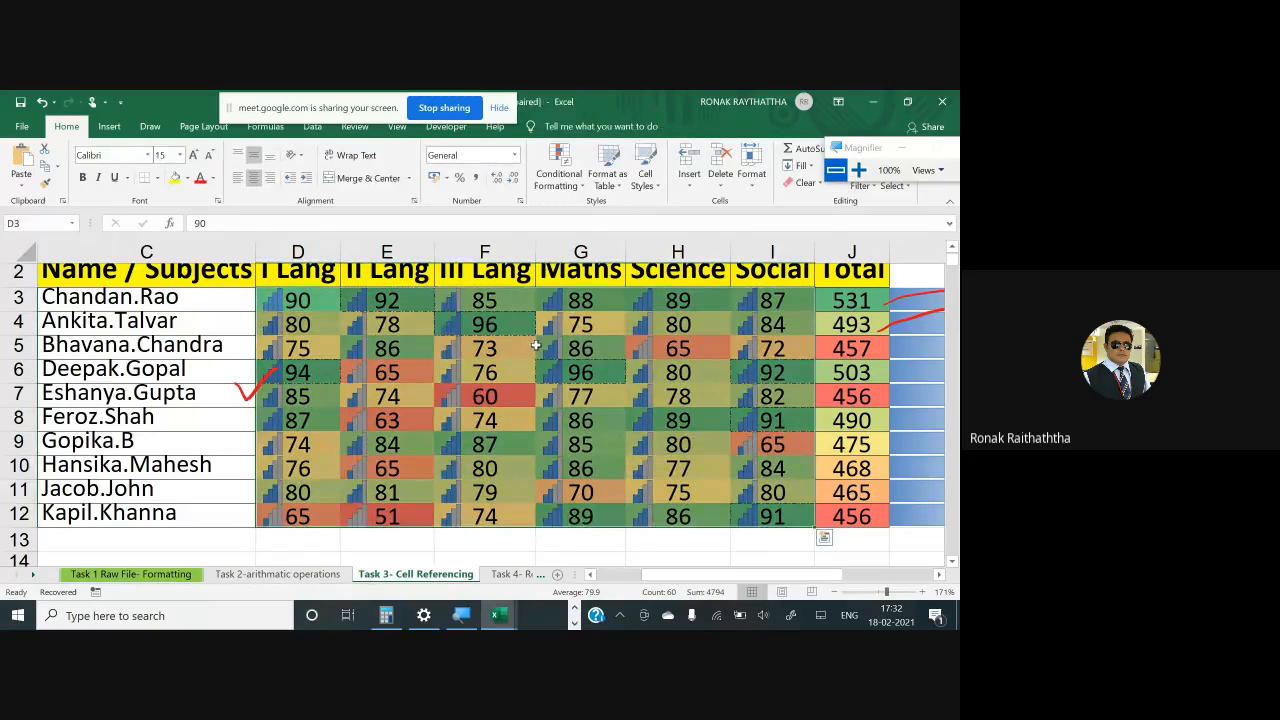
click(445, 379)
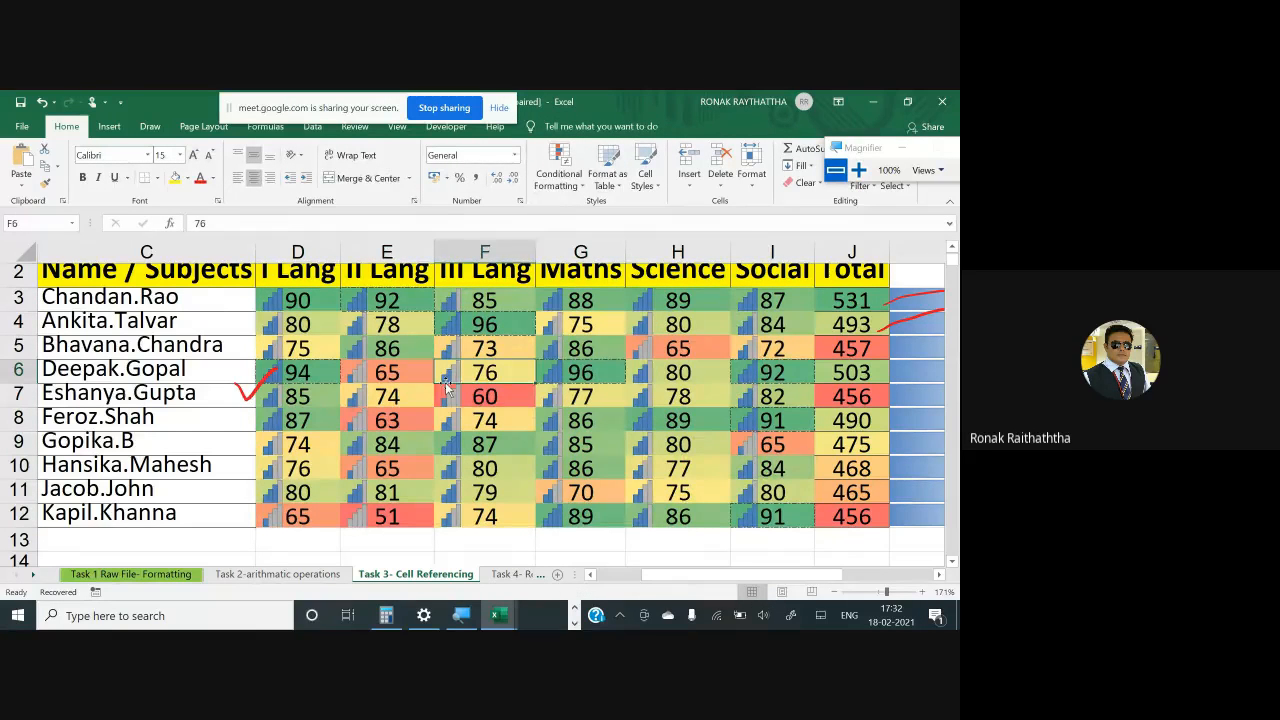
Collapse the ribbon and examine the rating icons across the marks table, from the names to the percentages
scroll(447, 385, up, 1)
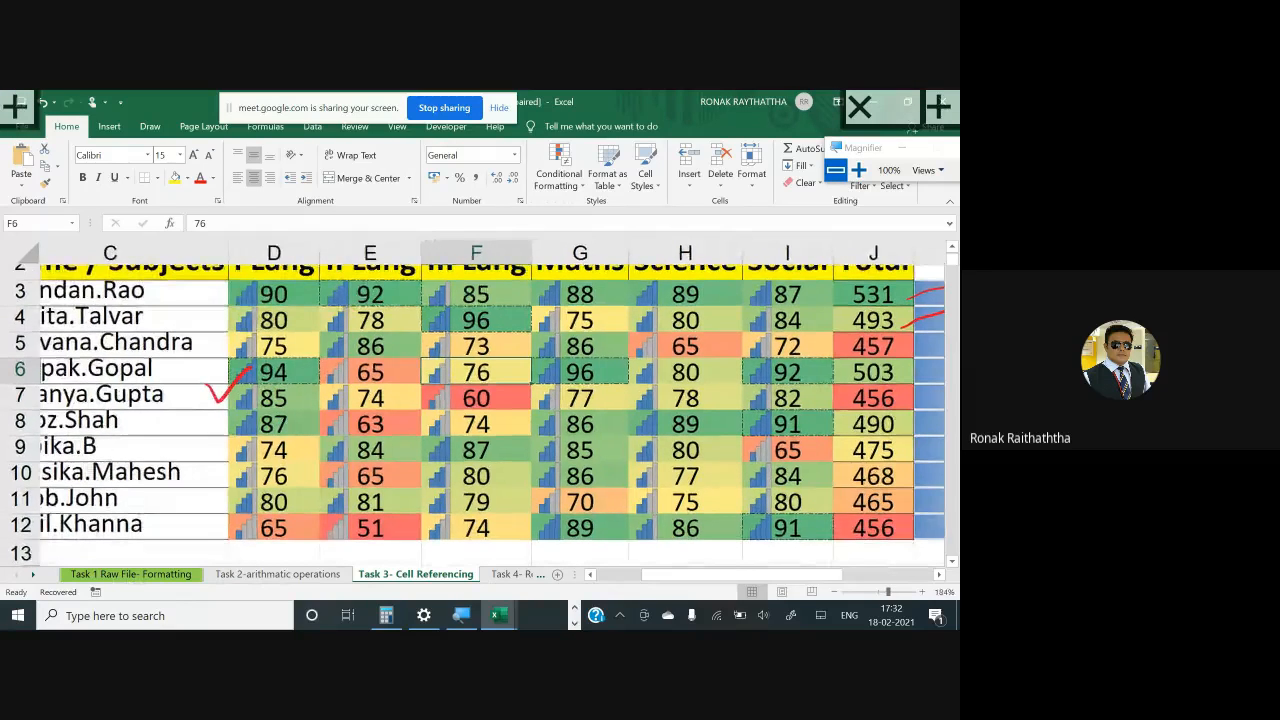
scroll(492, 400, left, 1)
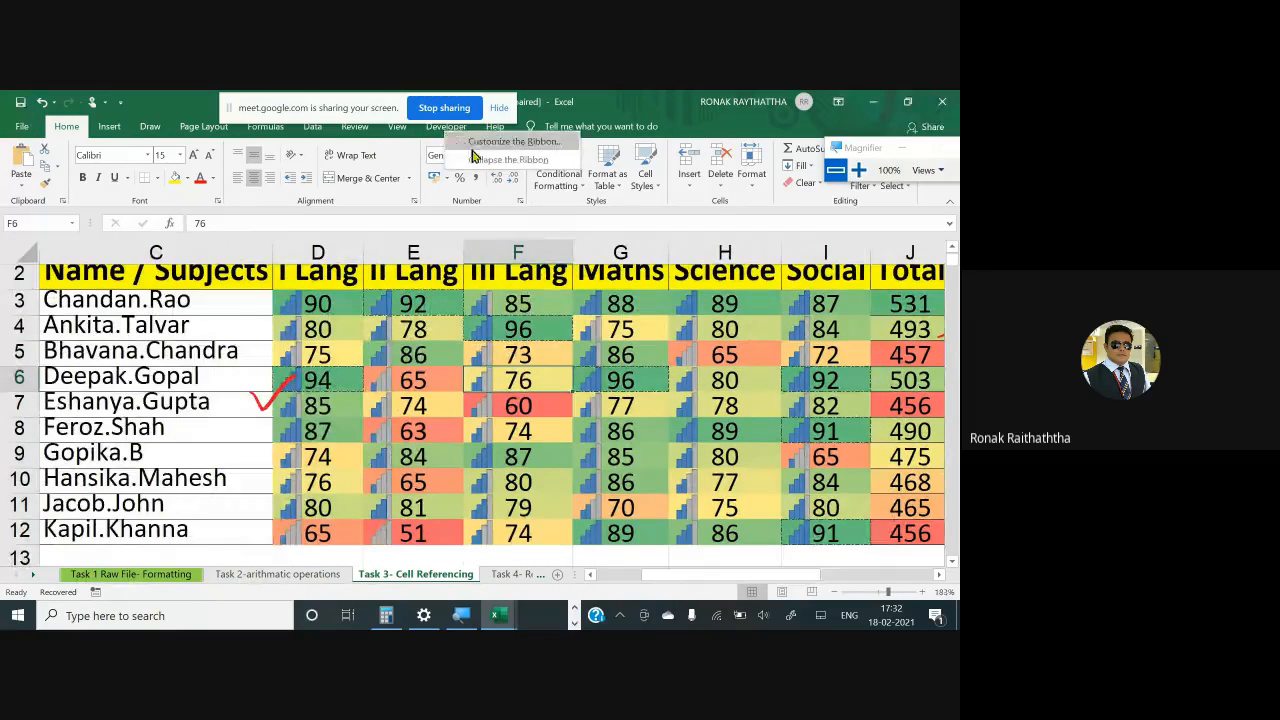
key(ctrl+F1)
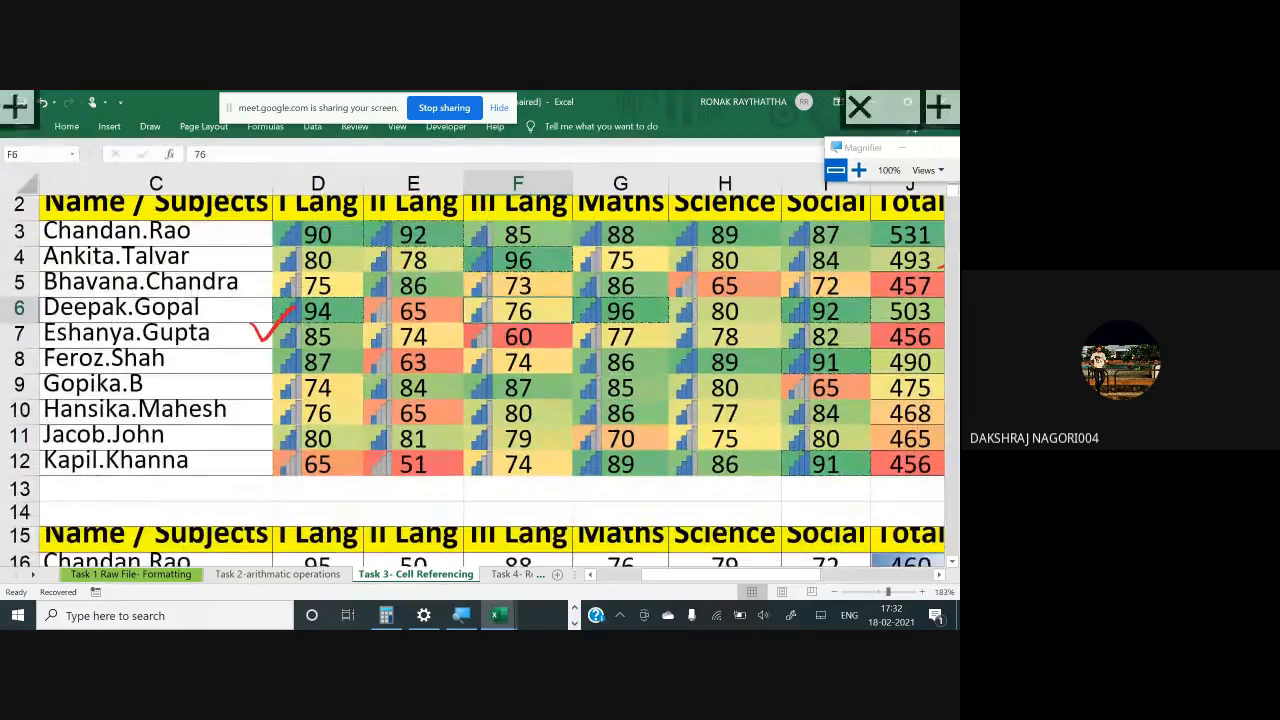
scroll(492, 380, up, 1)
scroll(492, 380, up, 2)
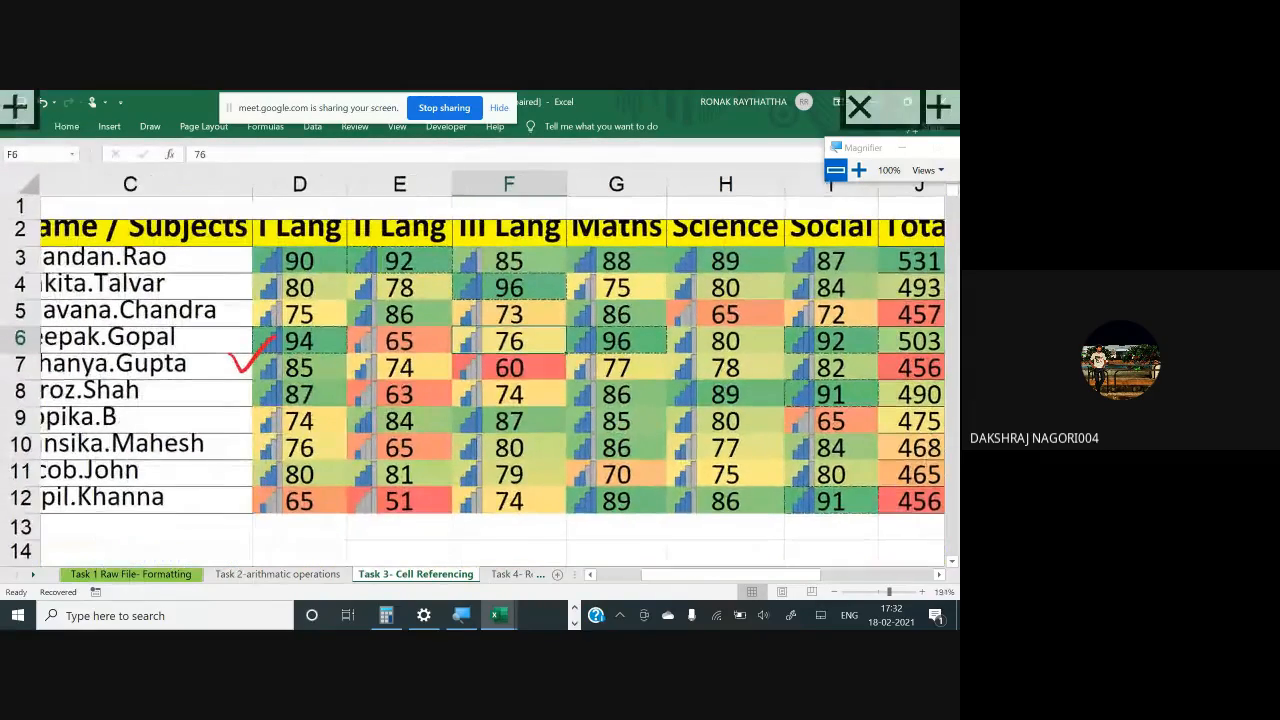
scroll(492, 380, right, 3)
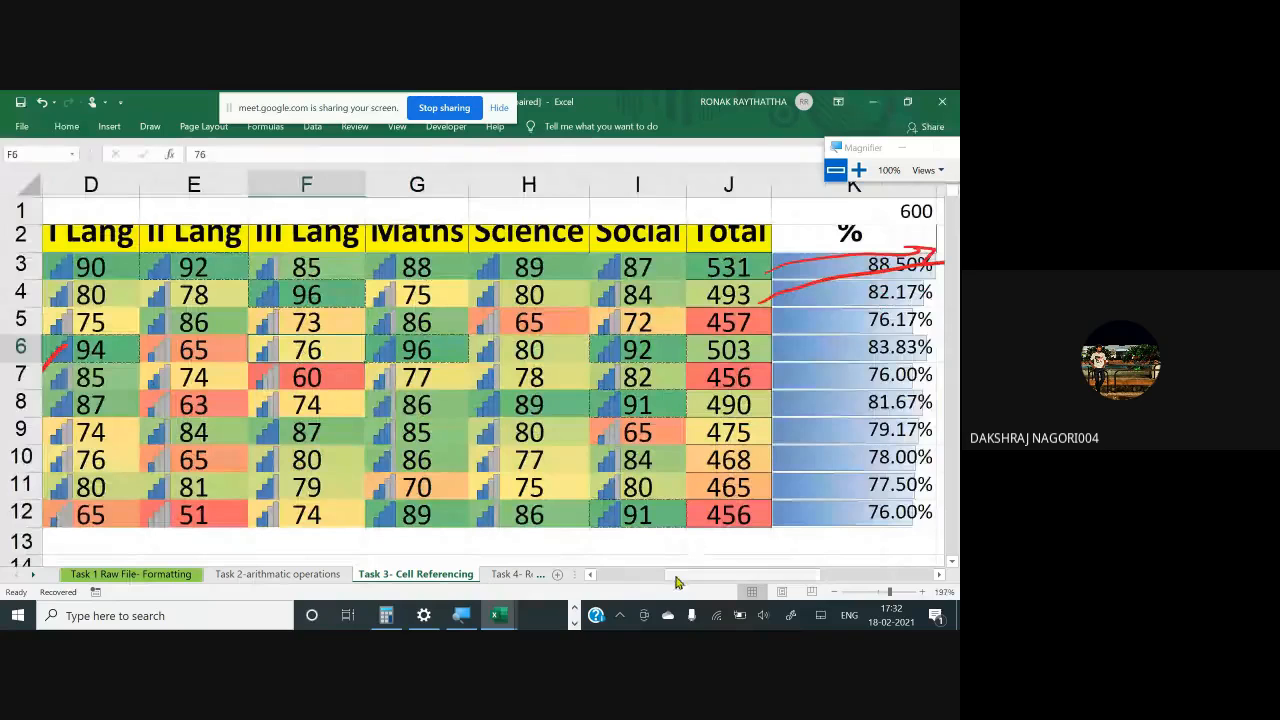
drag(676, 576, 730, 580)
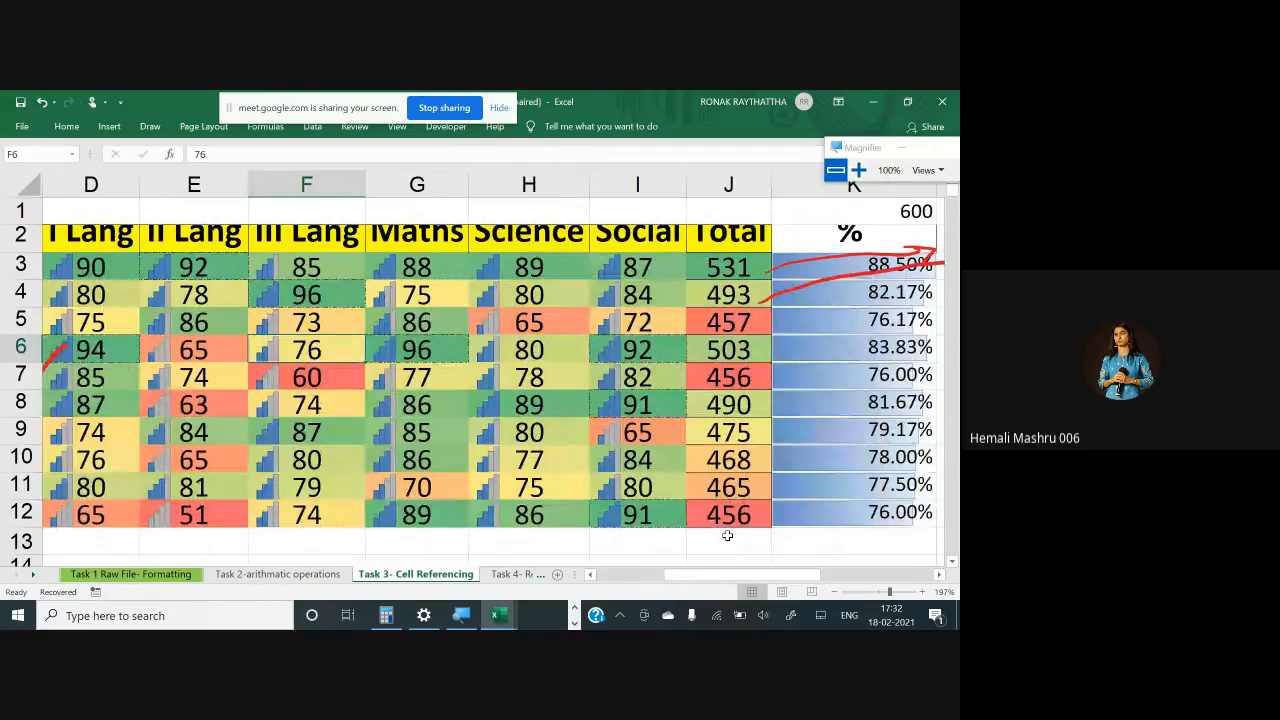
scroll(530, 380, down, 1)
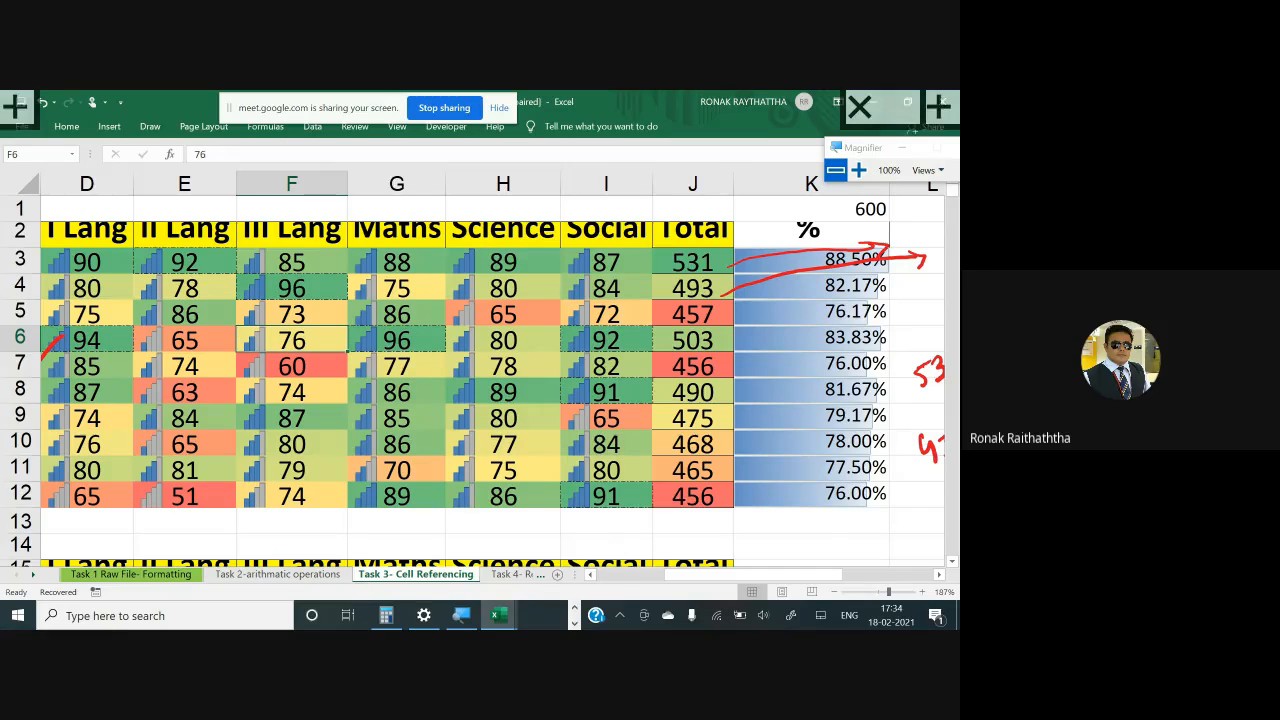
Clear the conditional formatting rules from the marks and totals in D3:J12
click(87, 261)
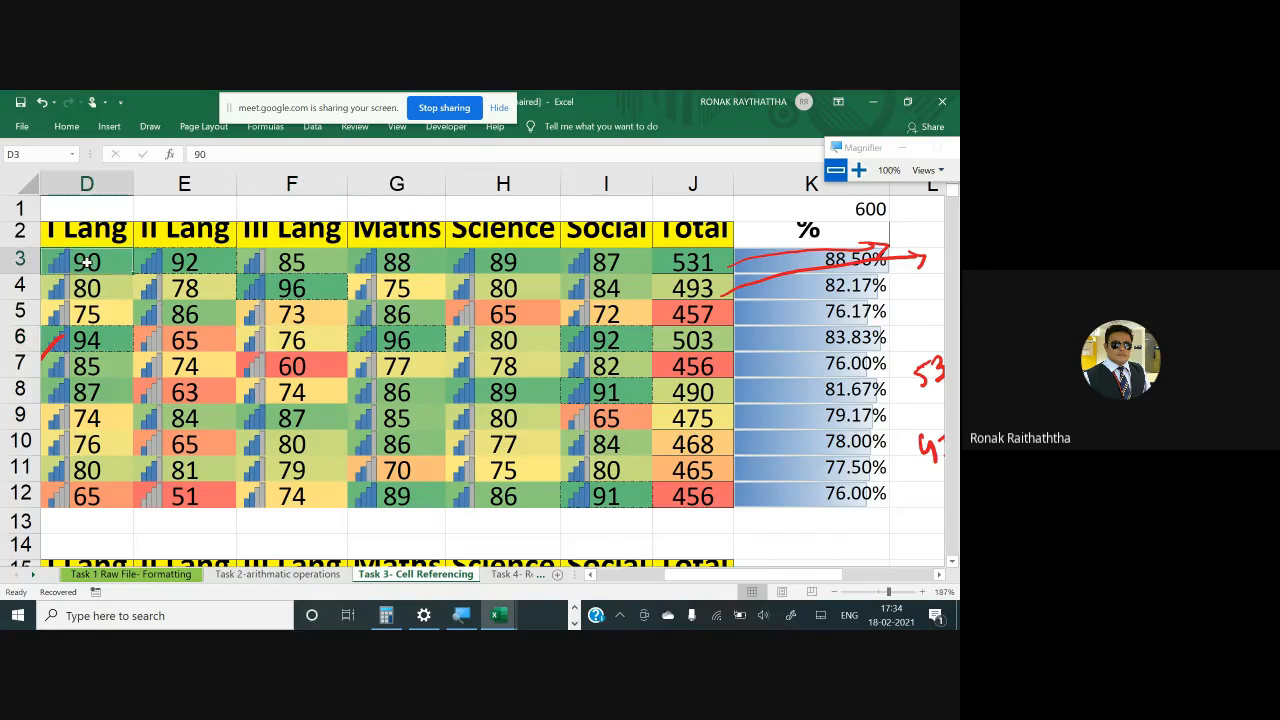
key(shift+Right)
key(shift+Right)
key(shift+Right)
key(shift+Right)
key(shift+Right)
key(shift+Right)
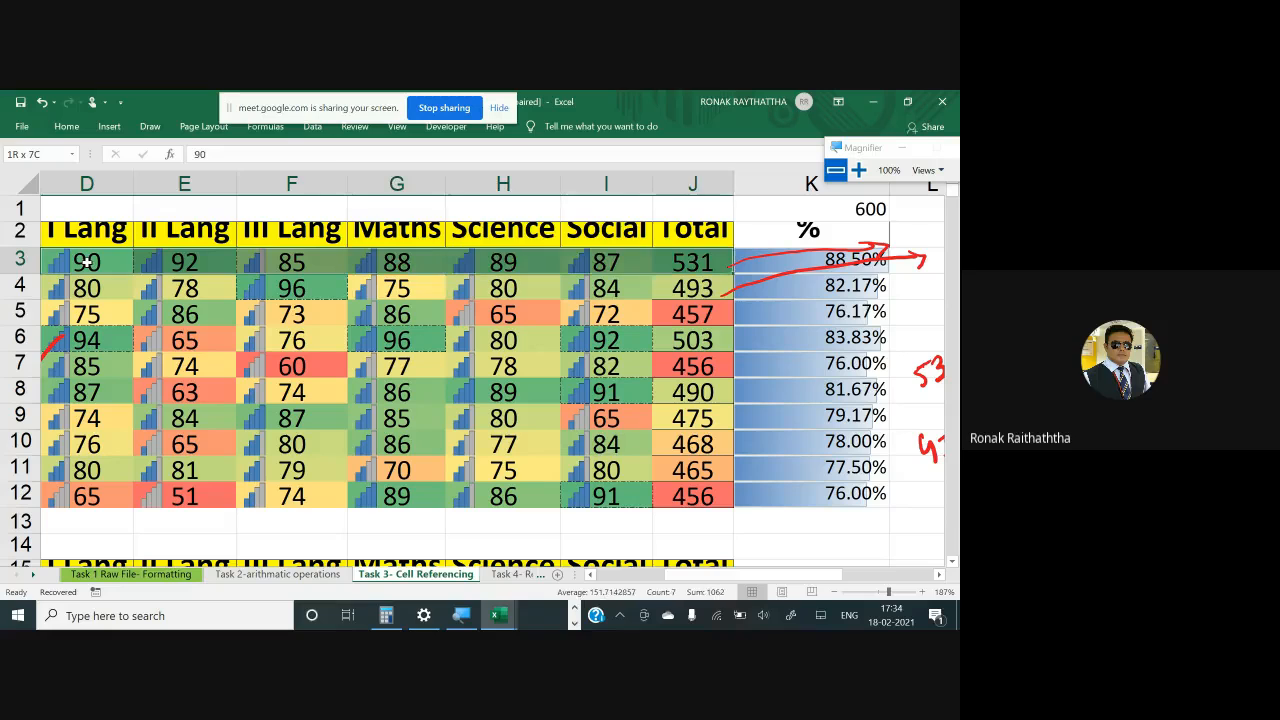
key(shift+Down)
key(shift+Down)
key(shift+Down)
key(shift+Down)
key(shift+Down)
key(shift+Down)
key(shift+Down)
key(shift+Down)
key(shift+Down)
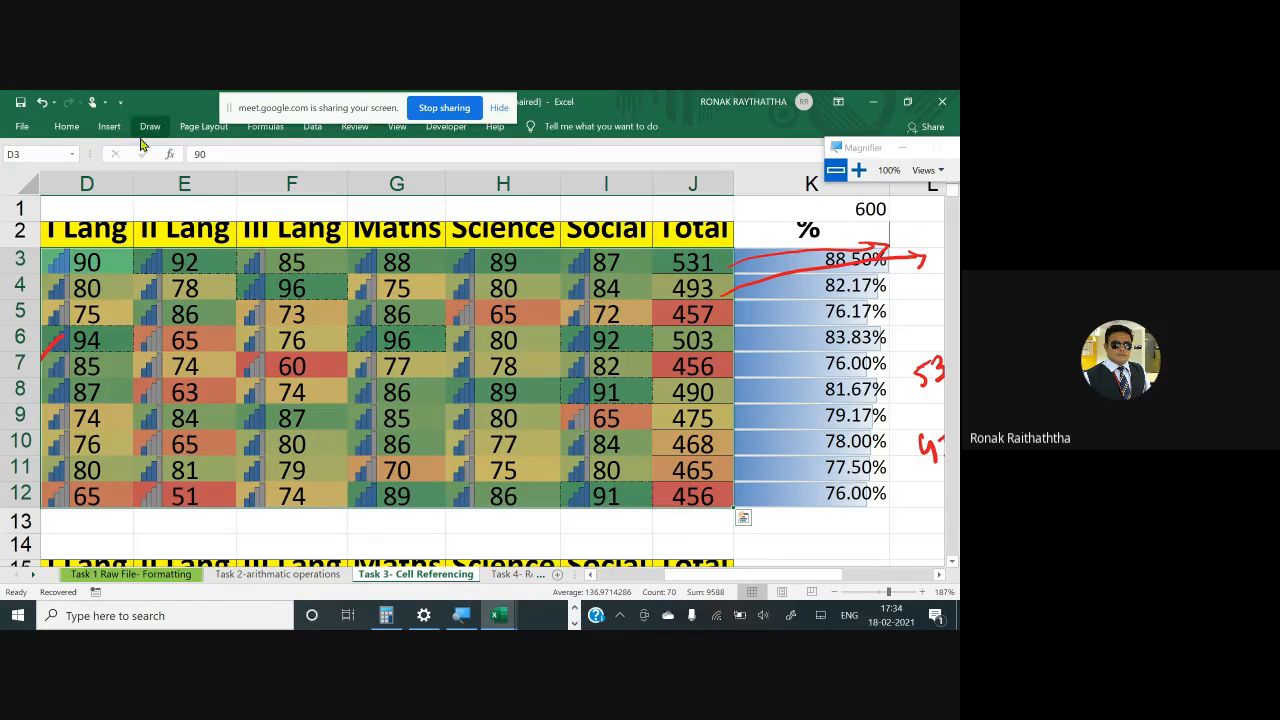
click(66, 126)
click(550, 190)
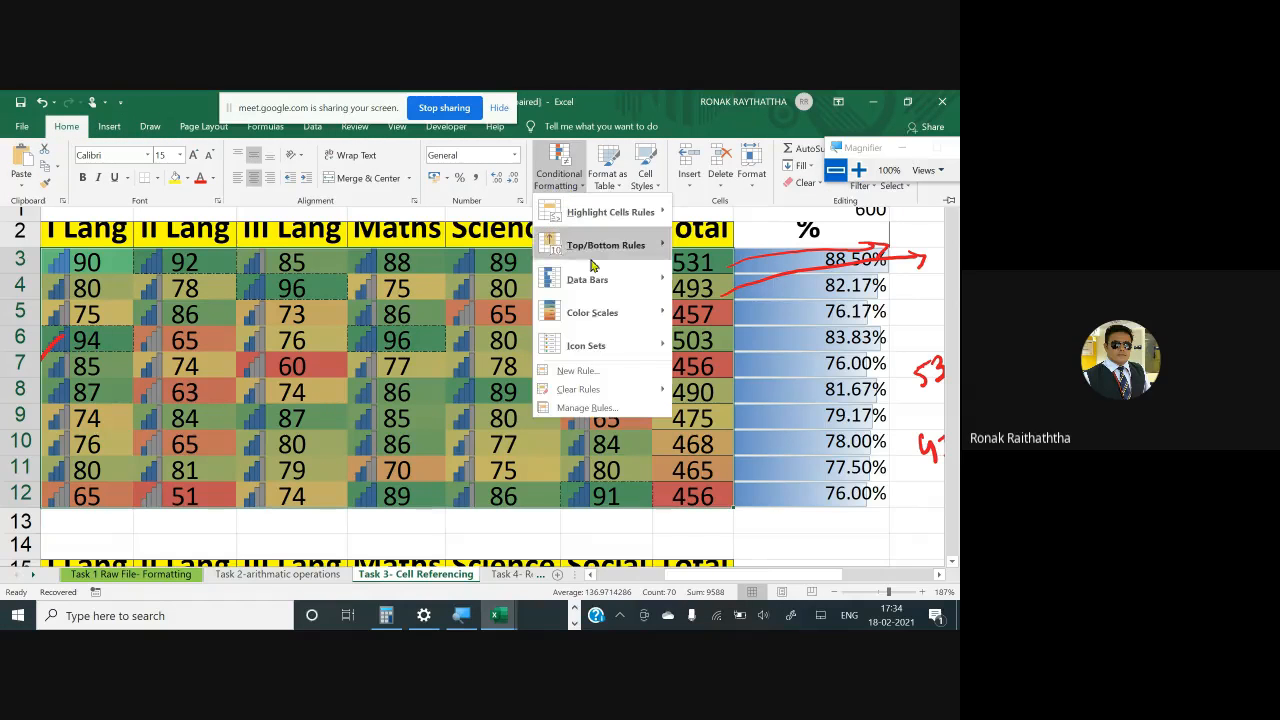
mouse_move(610, 395)
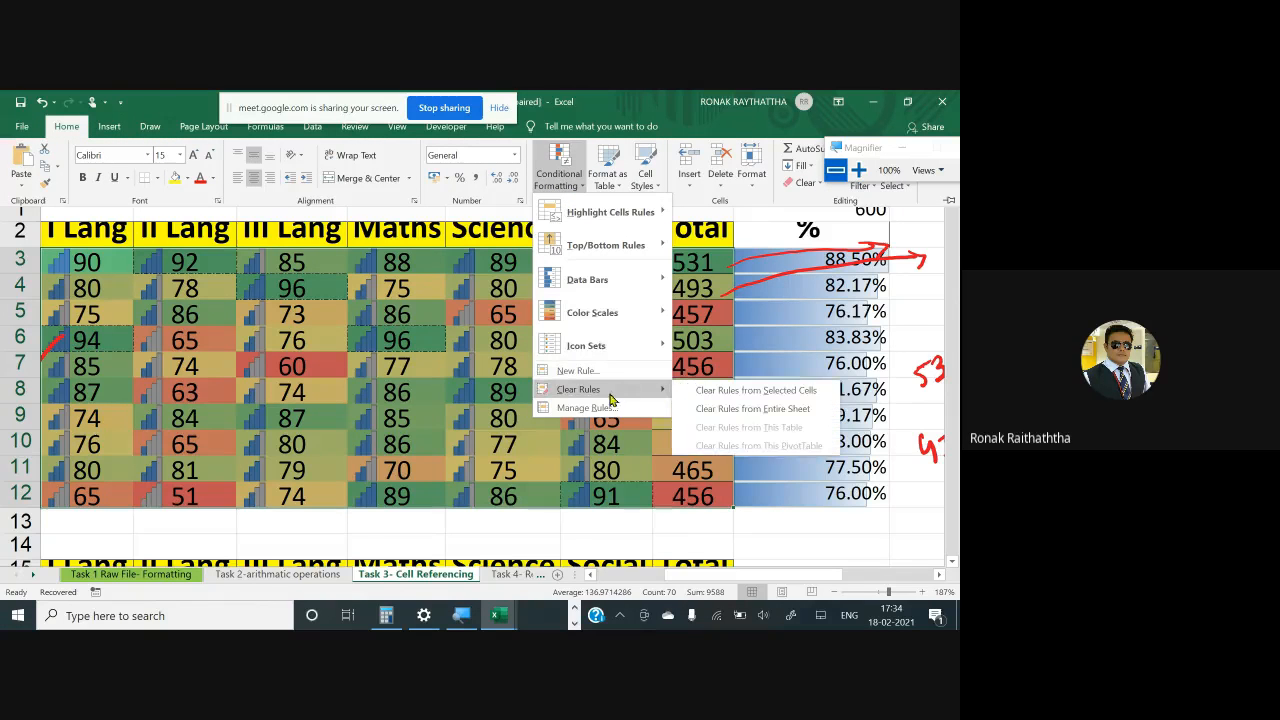
click(708, 392)
click(503, 314)
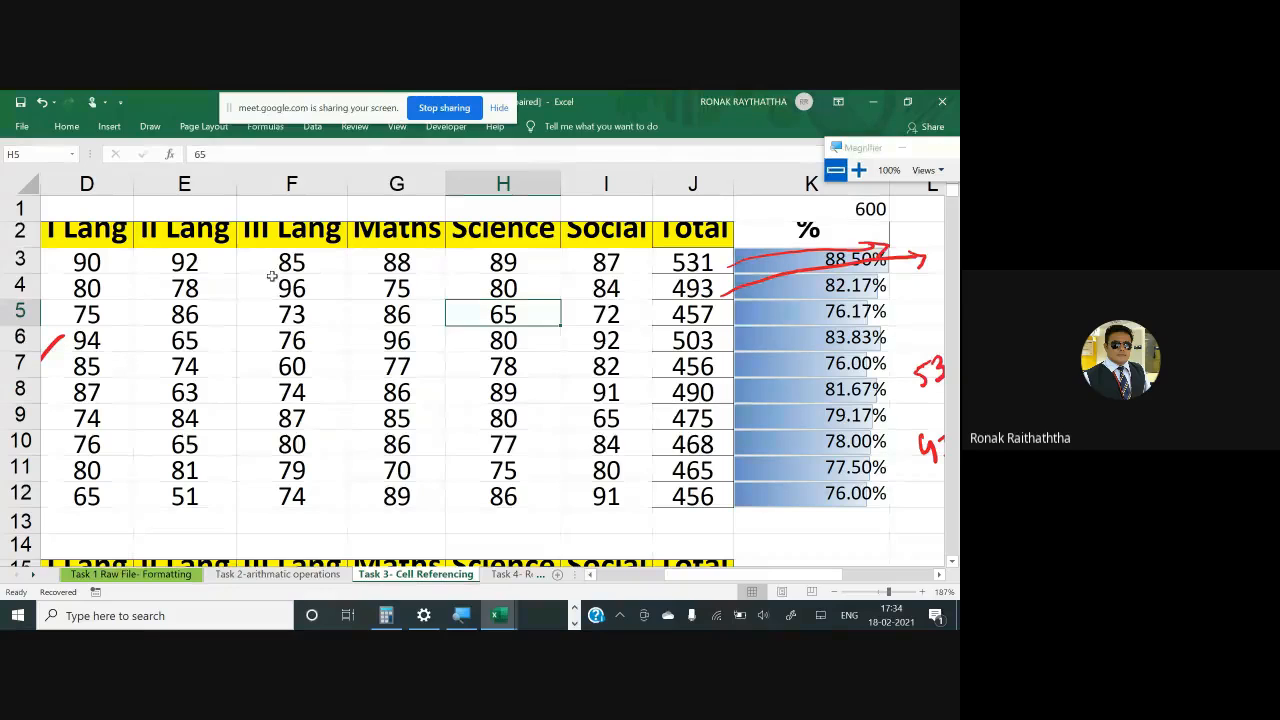
Start a new conditional formatting rule for the subject marks in D3:I12
click(271, 288)
key(Left)
key(Left)
key(Up)
scroll(271, 276, left, 3)
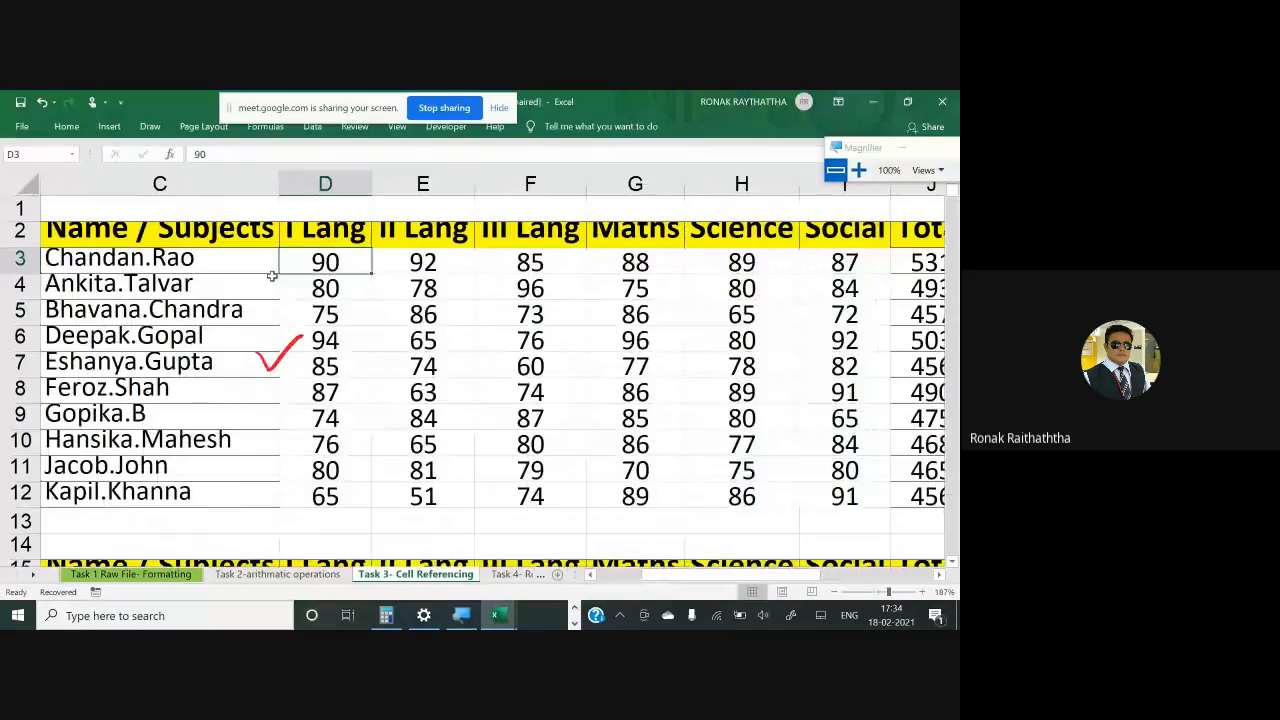
key(shift+Right)
key(shift+Right)
key(shift+Right)
key(shift+Right)
key(shift+Right)
key(ctrl+shift+Down)
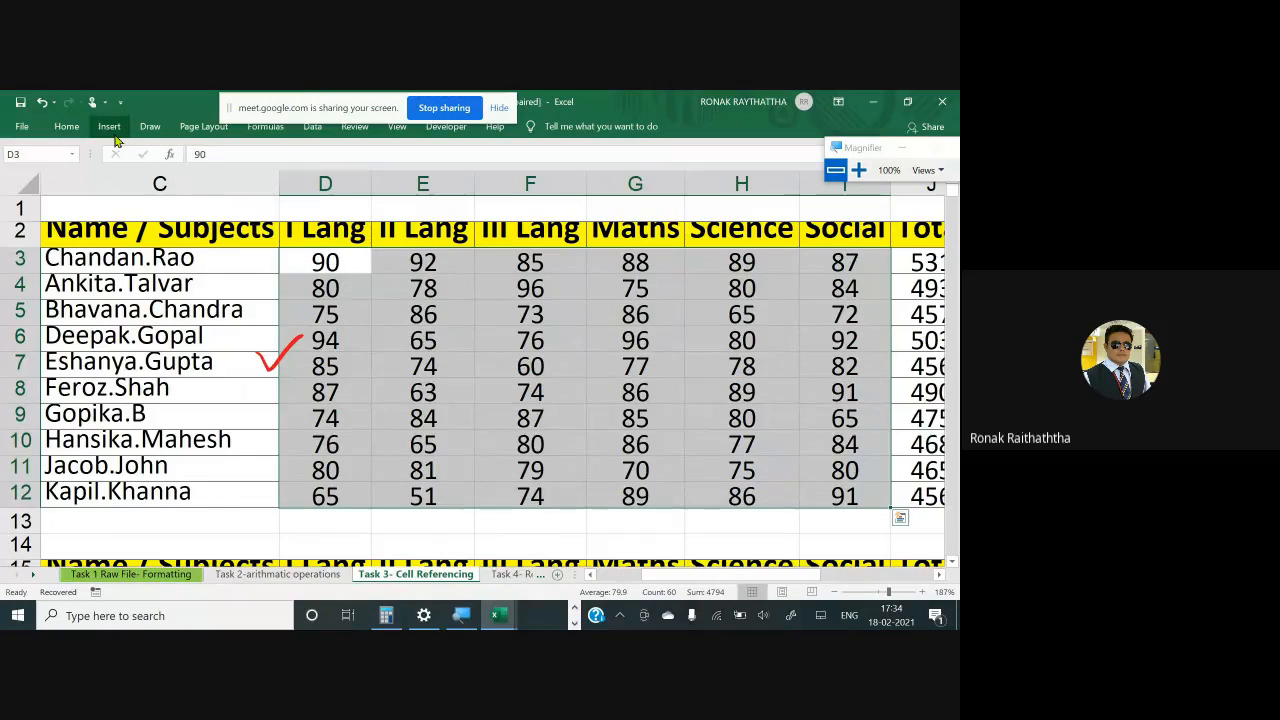
click(66, 126)
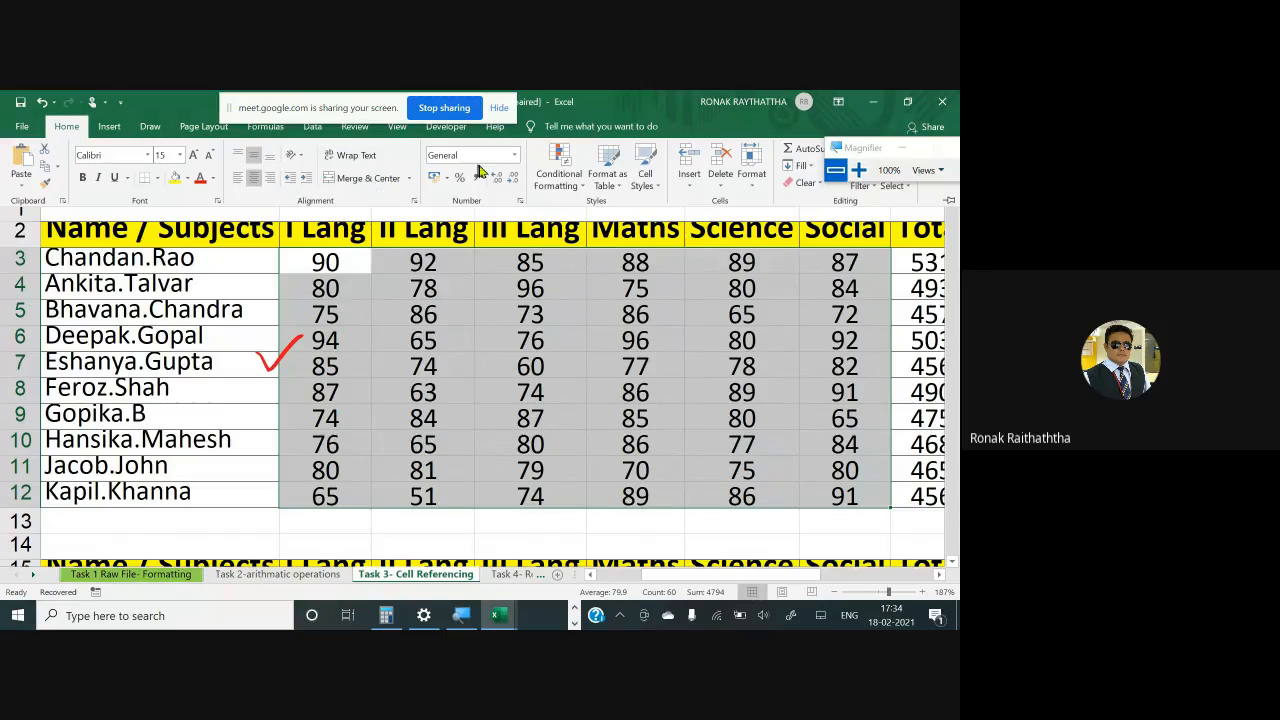
click(550, 176)
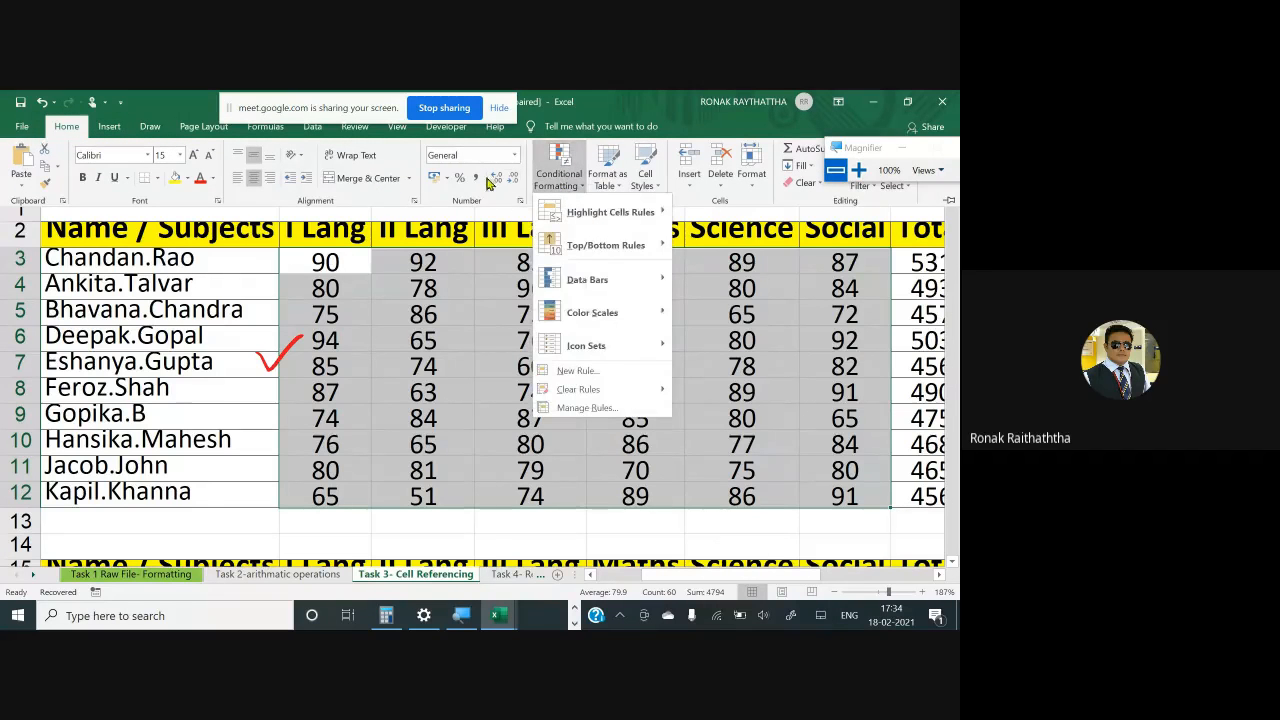
click(582, 377)
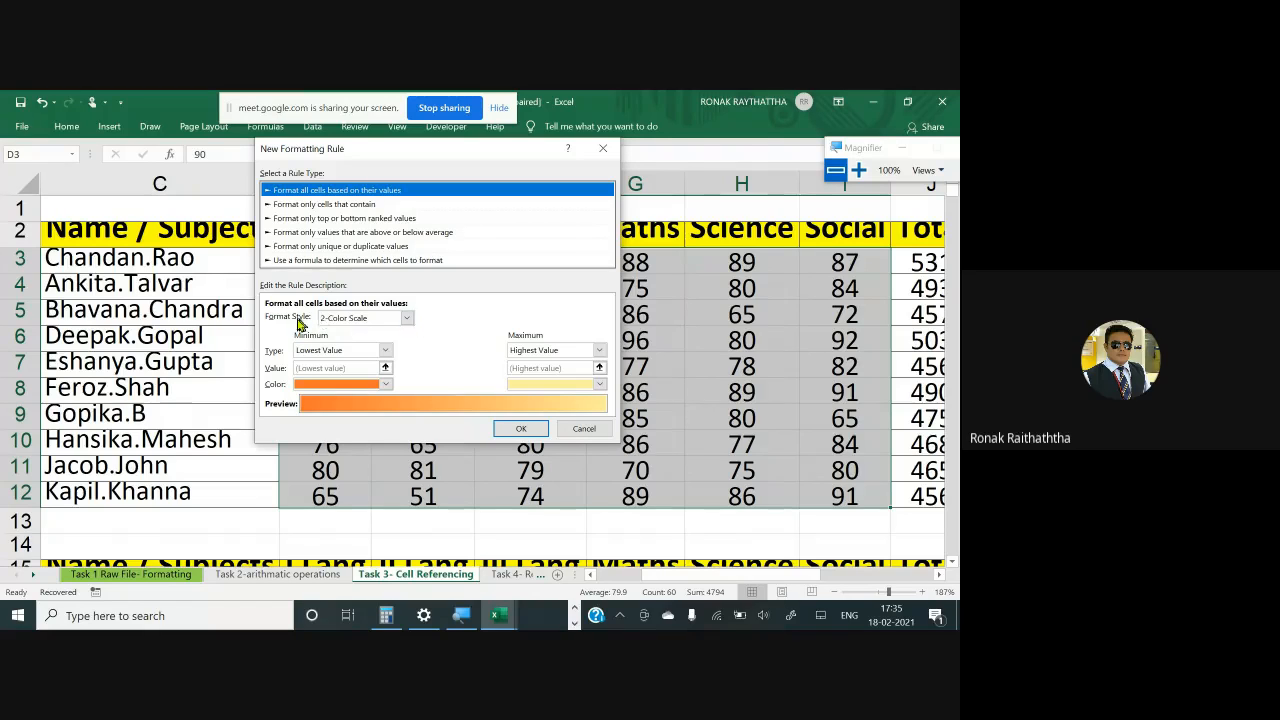
Set the new rule's format style to Icon Sets
click(408, 319)
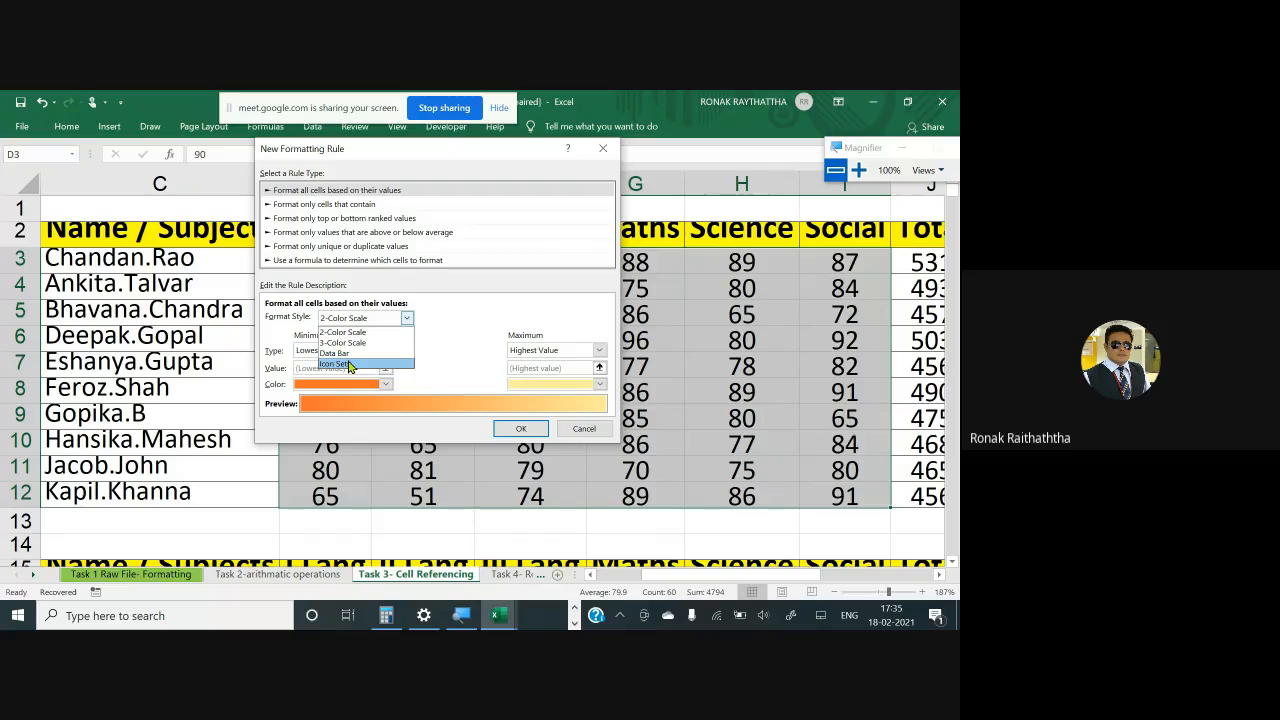
click(858, 170)
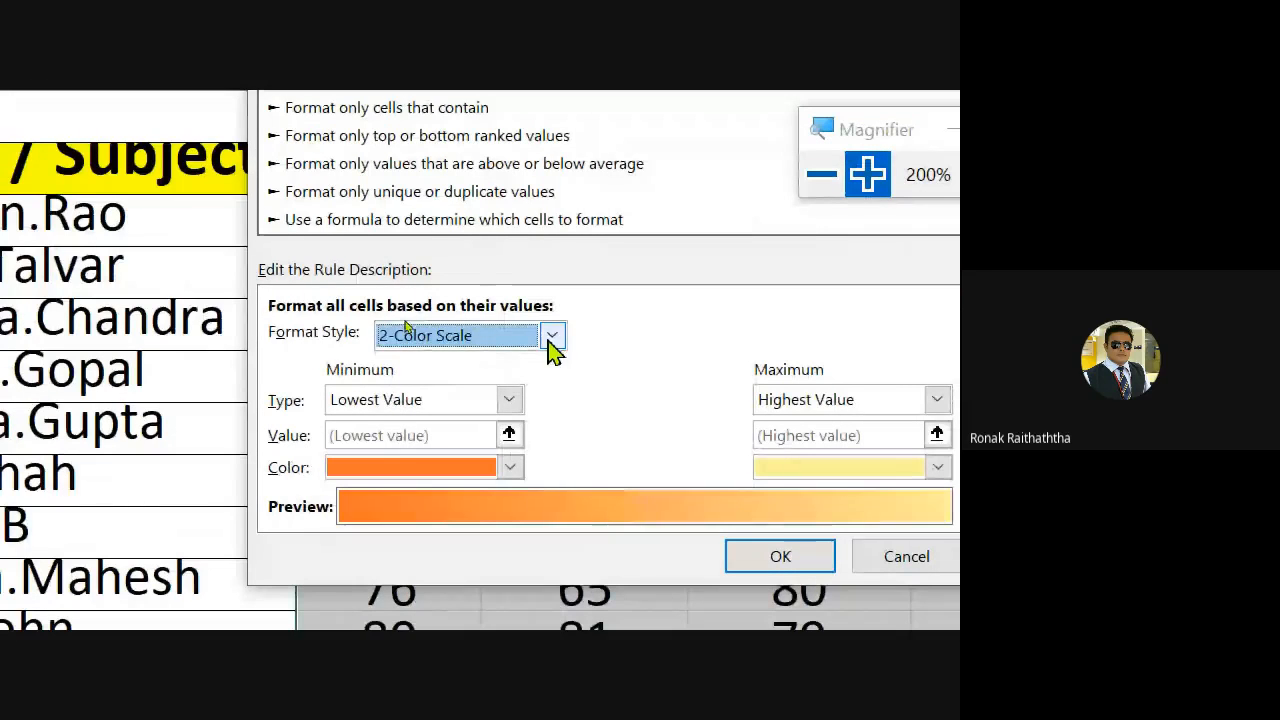
click(552, 338)
click(424, 427)
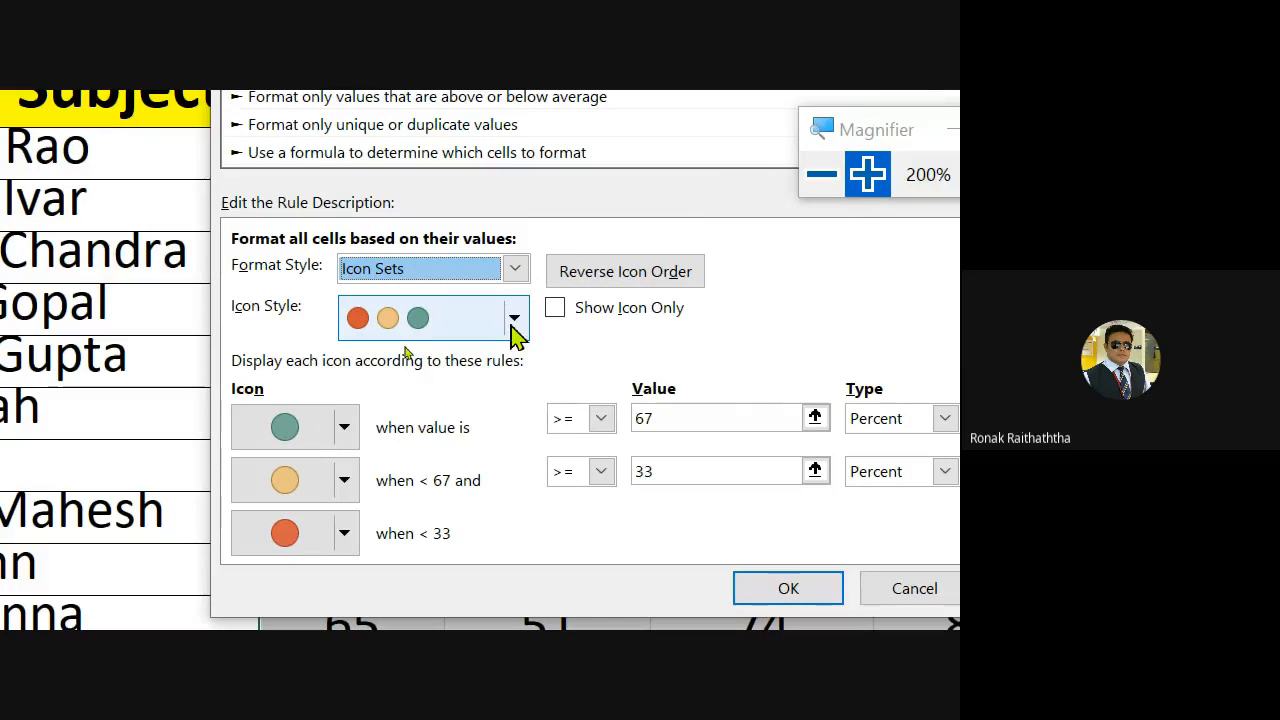
Choose the five-quarters circle set as the rule's icon style
click(512, 322)
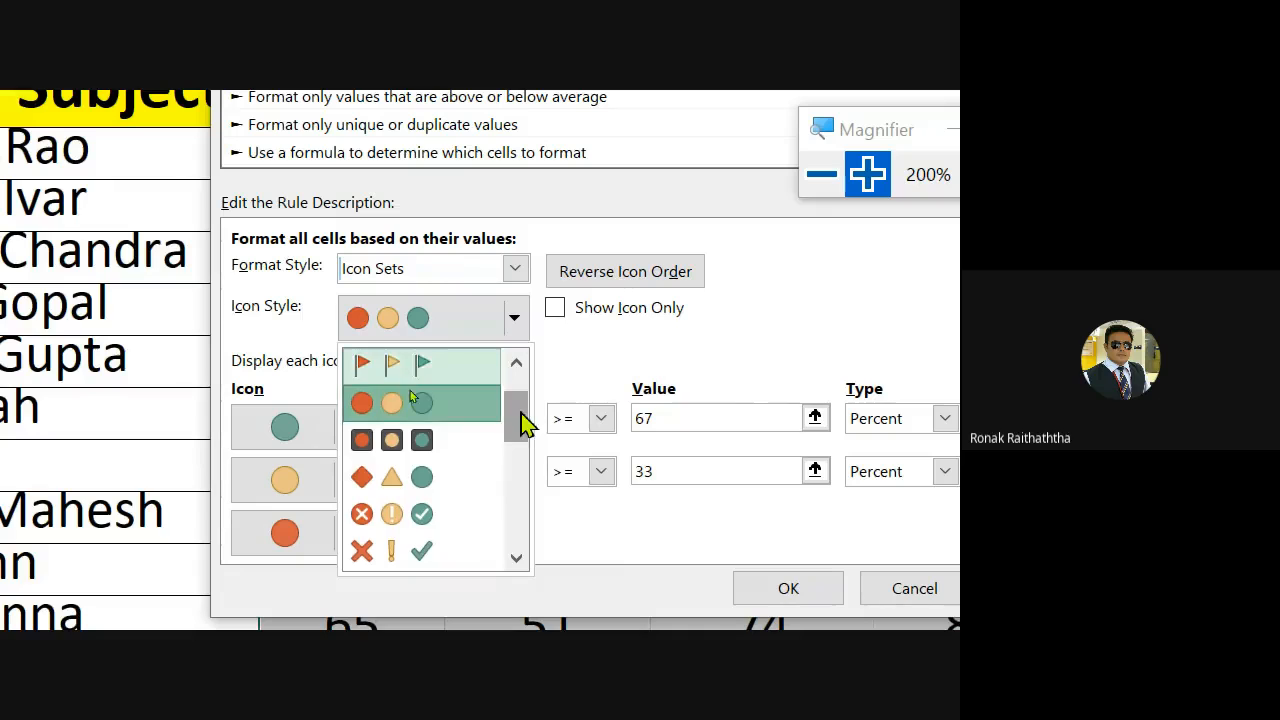
drag(523, 420, 530, 548)
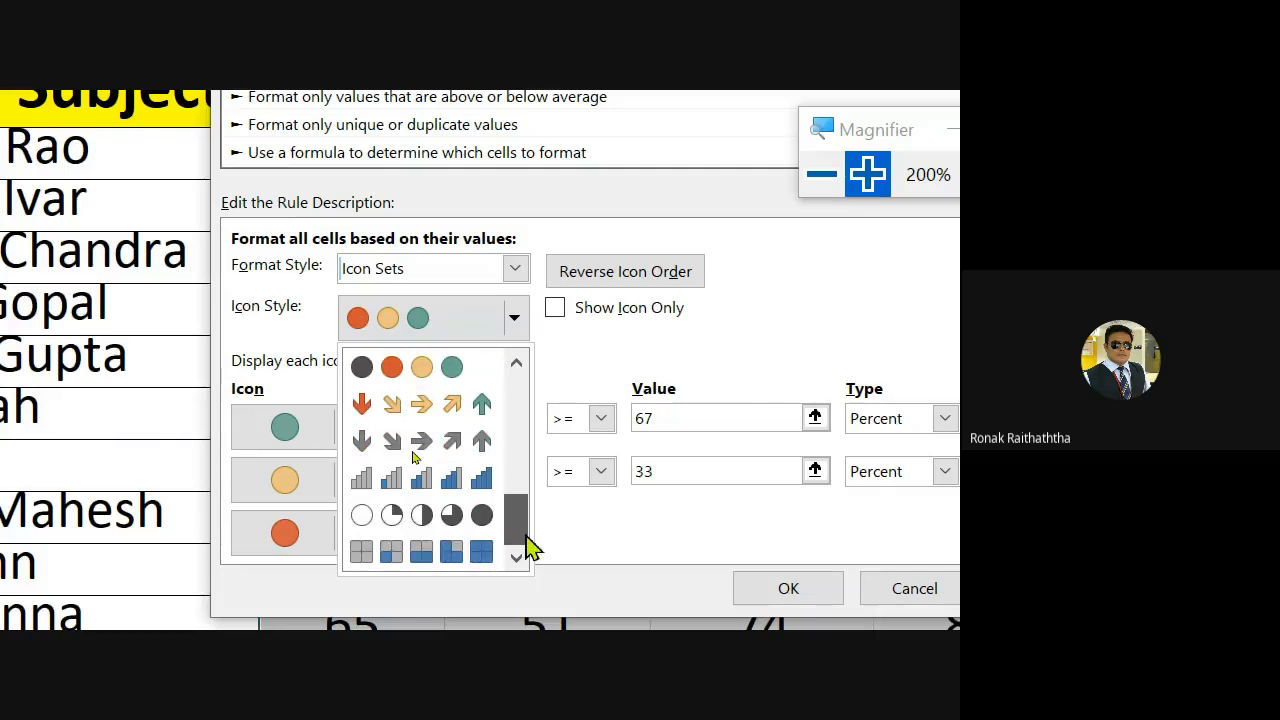
click(478, 522)
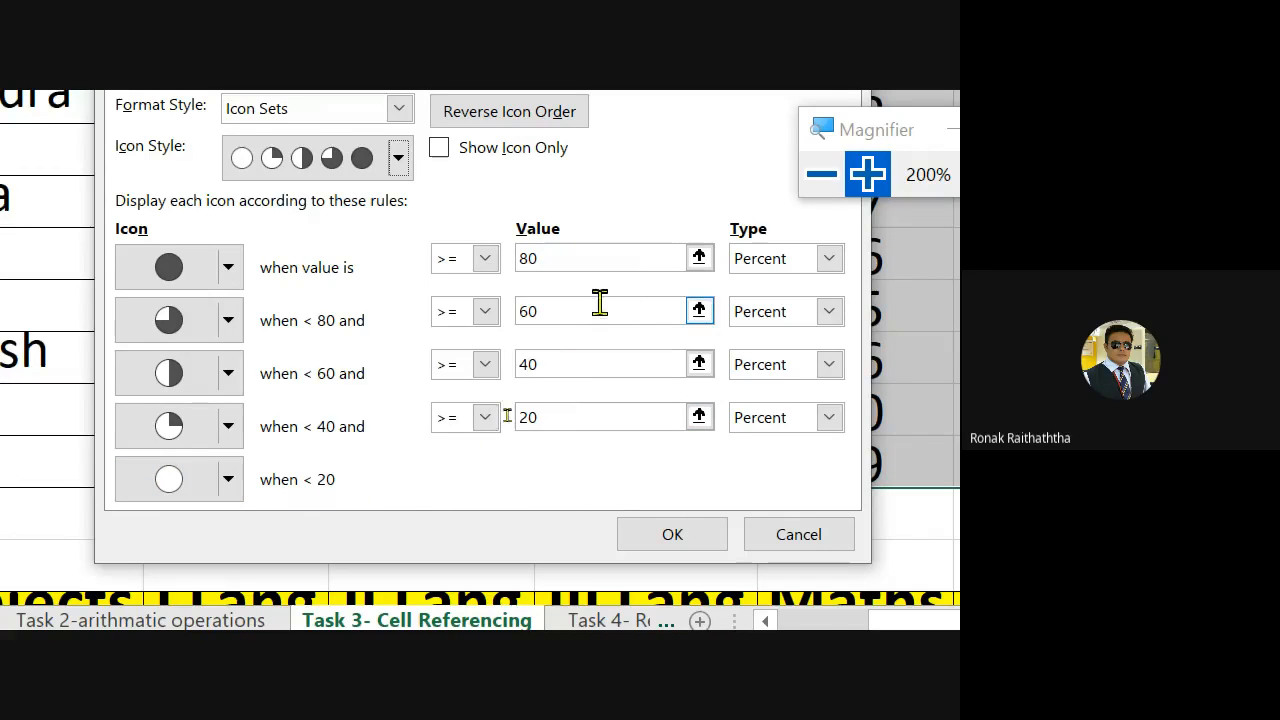
Change the value type of all four icon thresholds from Percent to Number
click(829, 259)
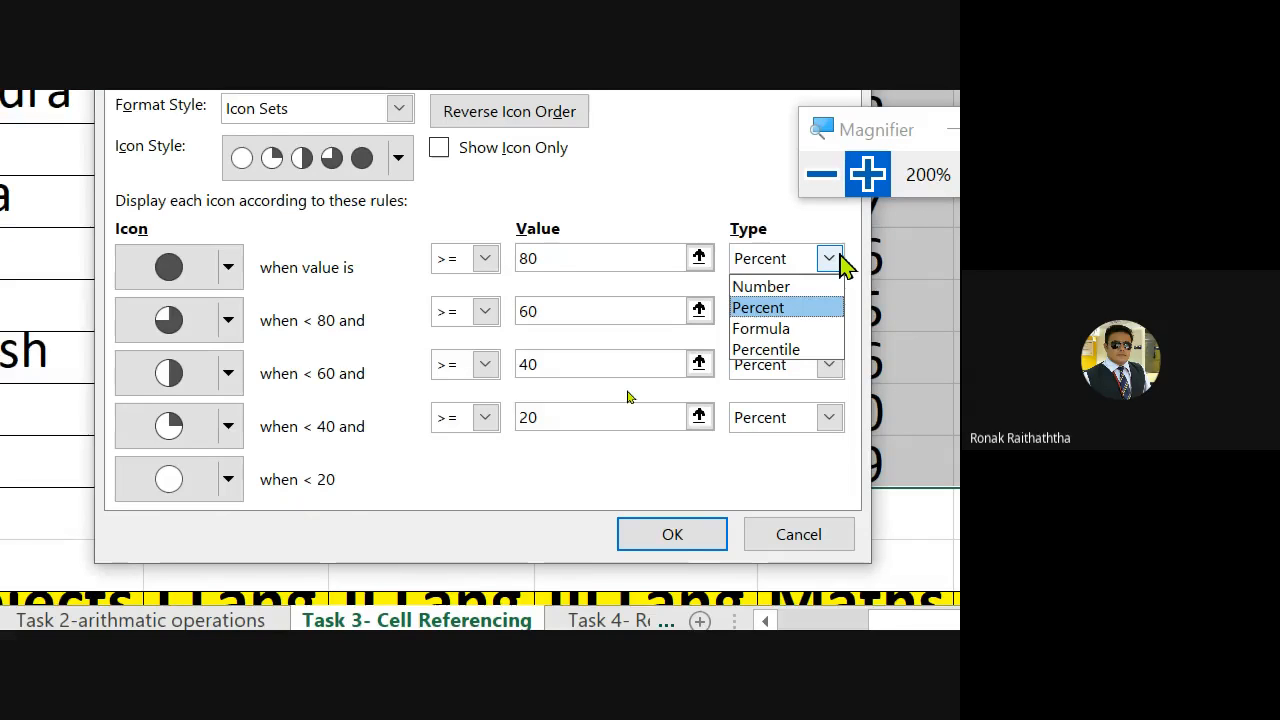
click(758, 287)
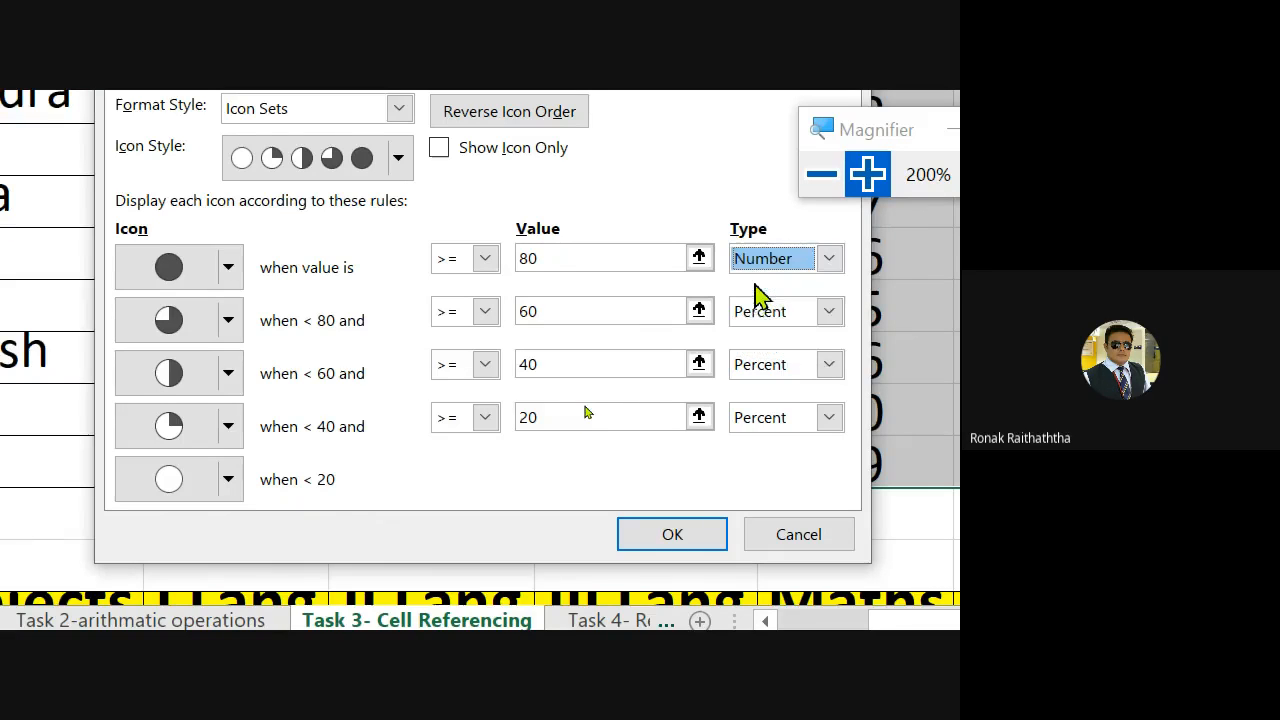
click(830, 313)
click(770, 341)
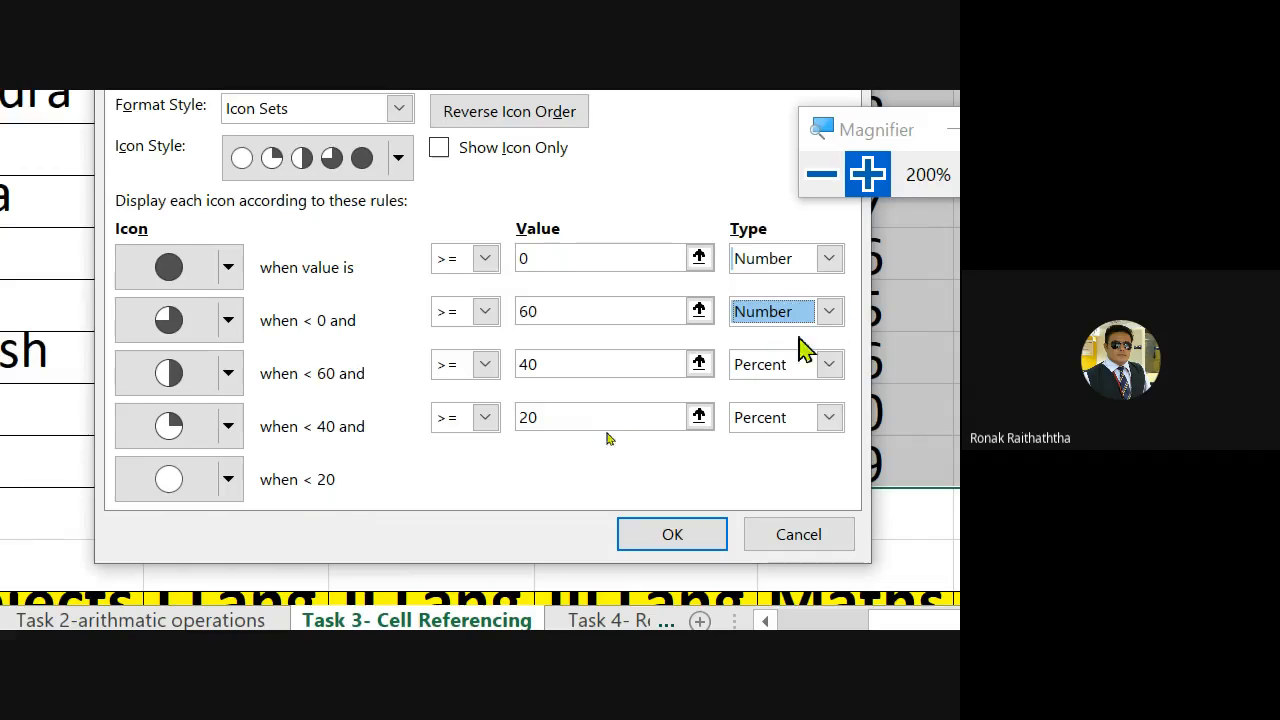
click(829, 364)
click(780, 396)
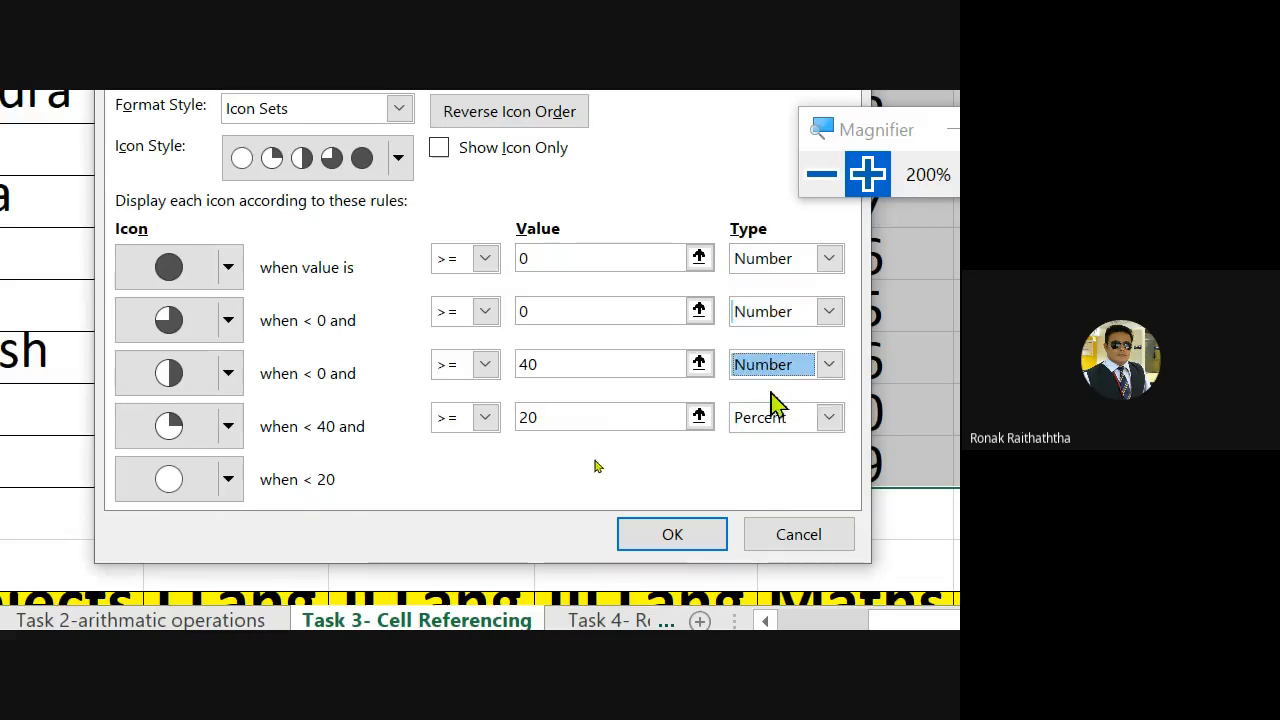
click(829, 417)
click(763, 450)
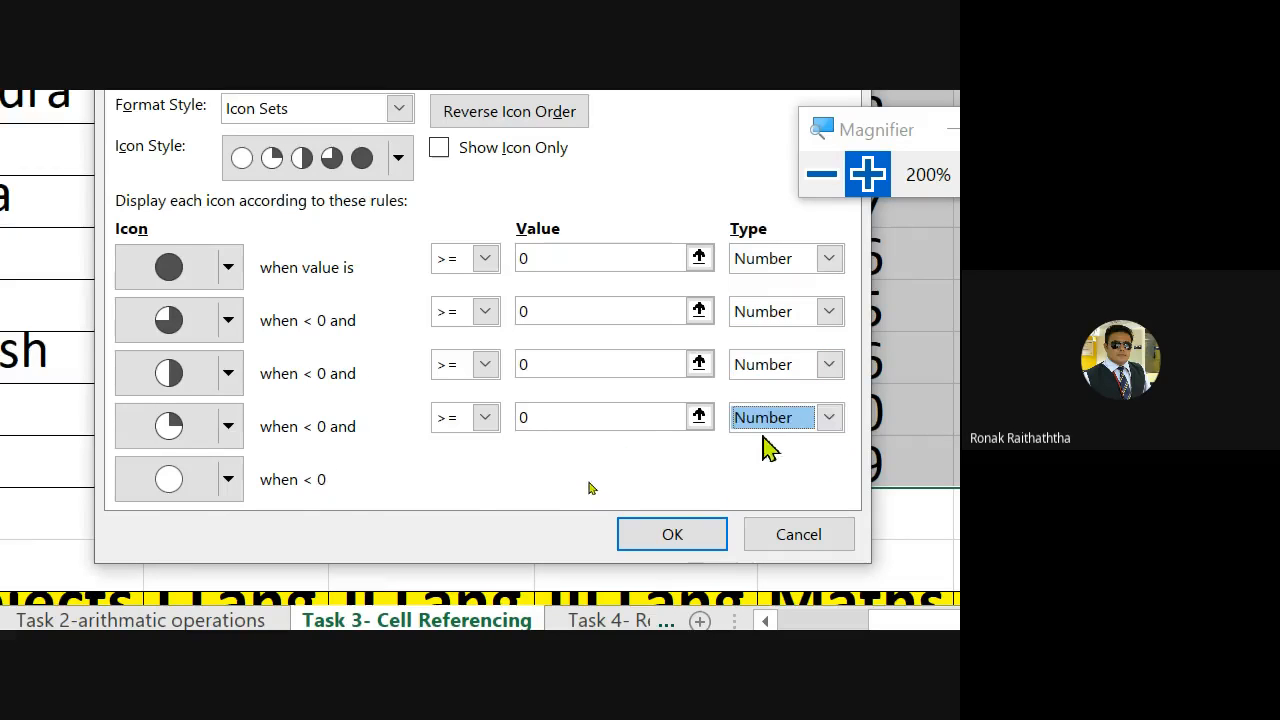
Set the icon thresholds to >= 95, 85, 75 and 55 from the full circle downward, and apply the rule
click(545, 410)
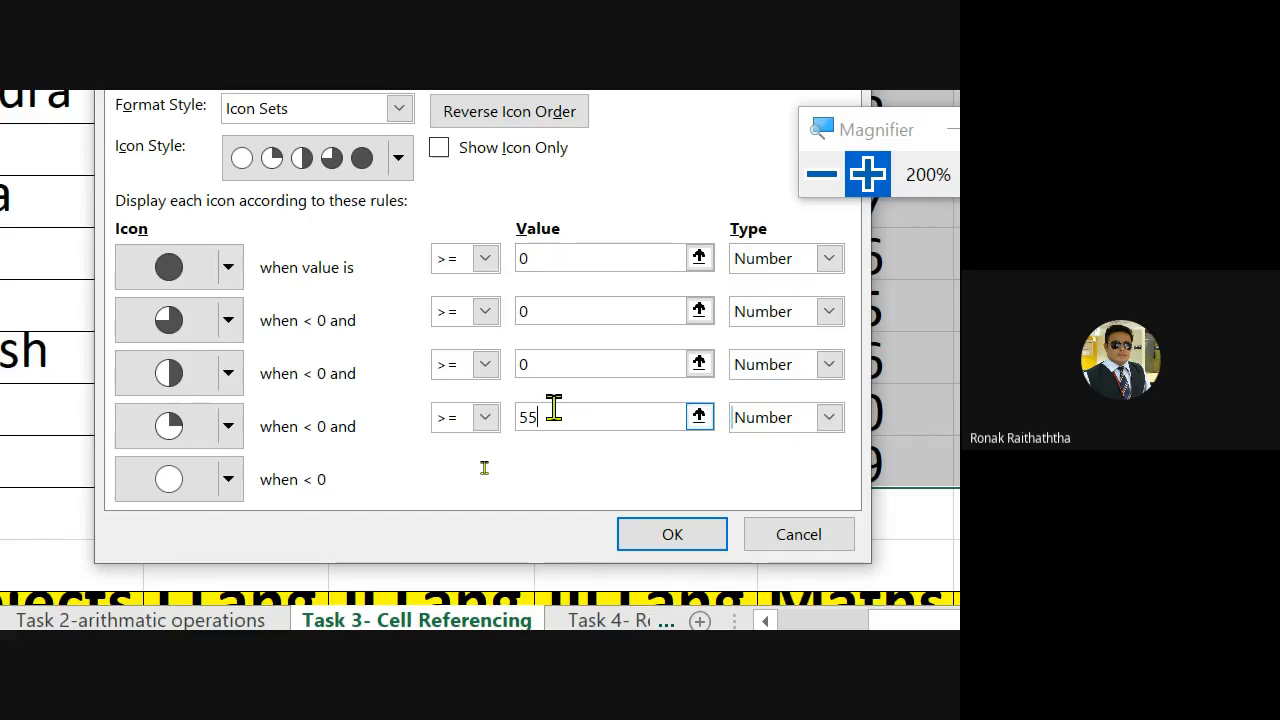
key(BackSpace)
click(540, 362)
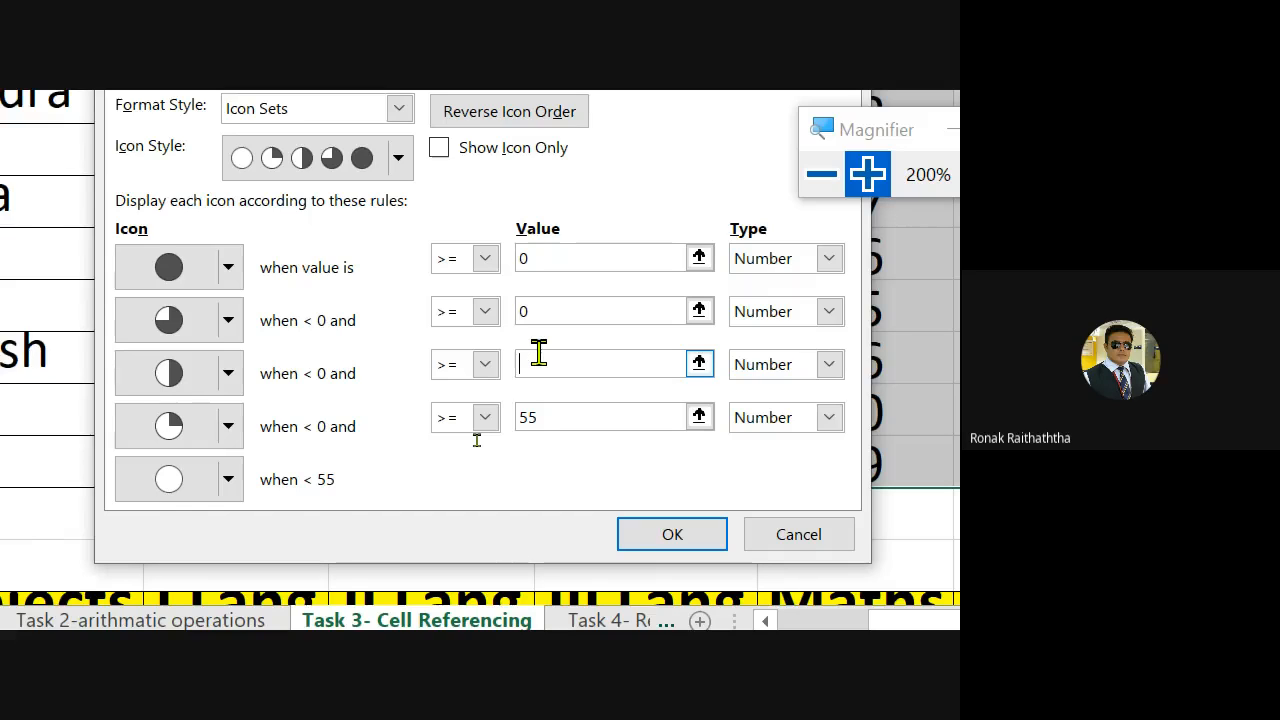
text(75)
click(560, 312)
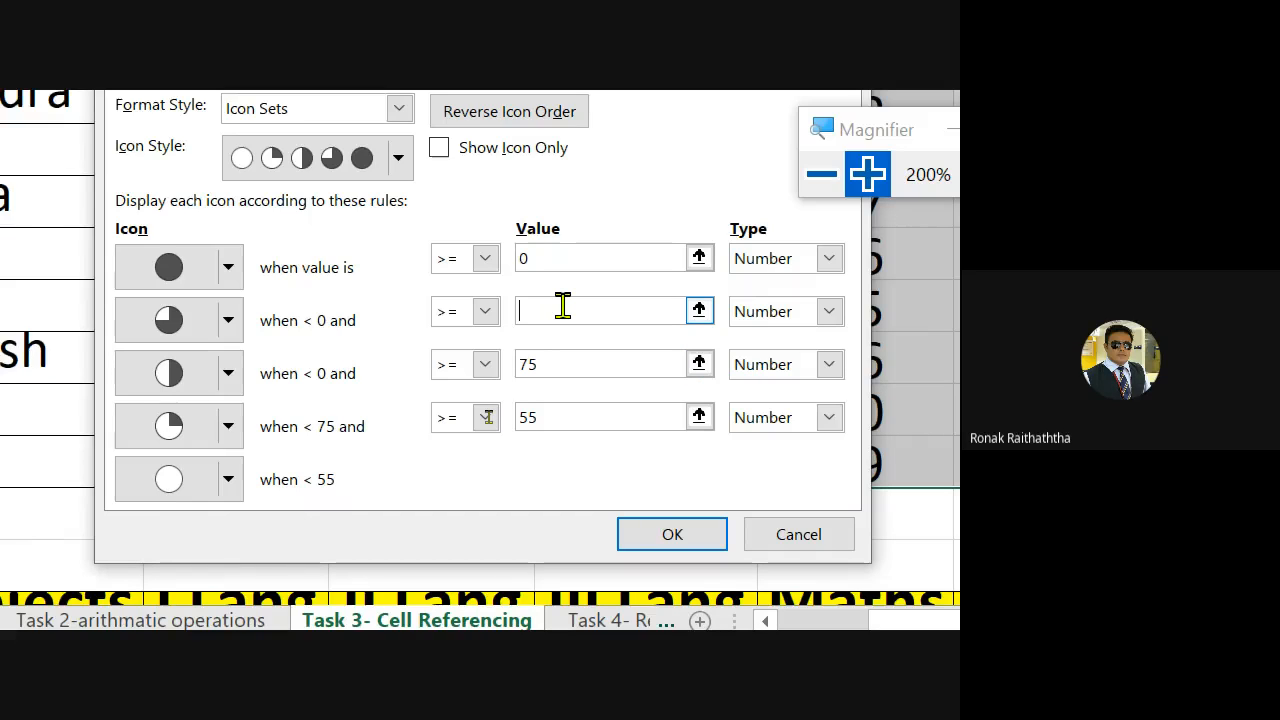
text(85)
click(570, 250)
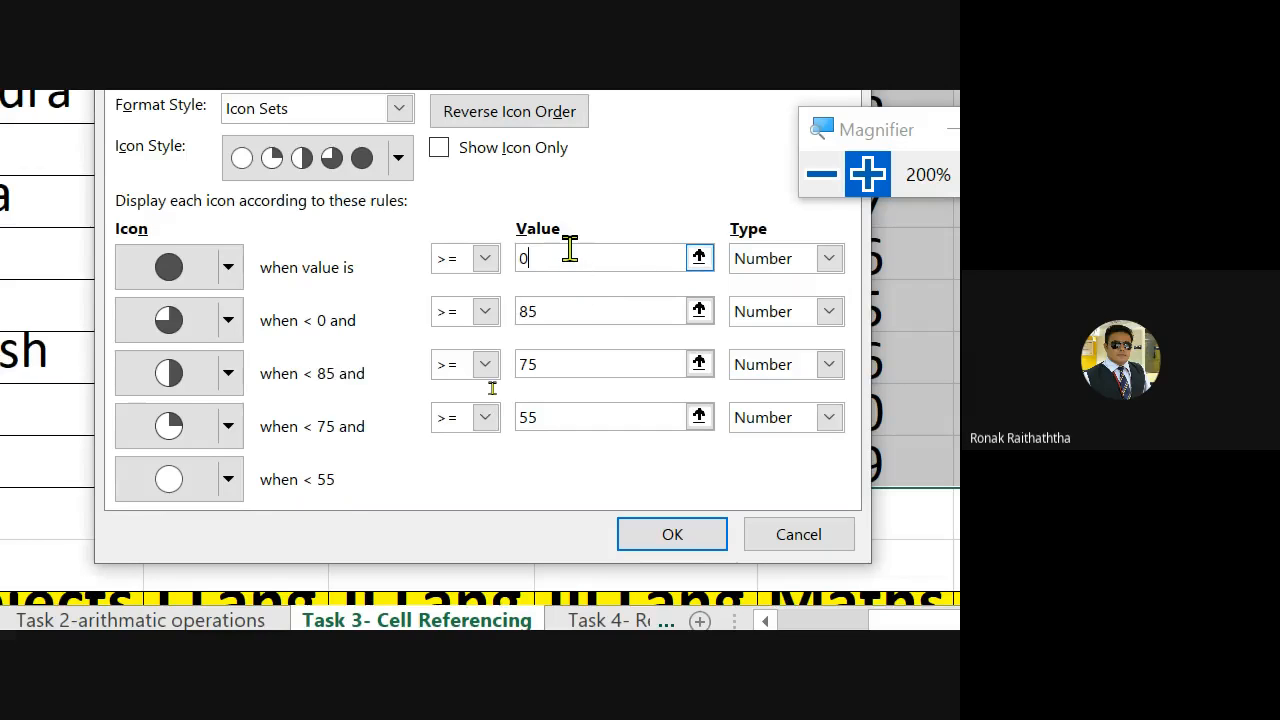
key(BackSpace)
text(95)
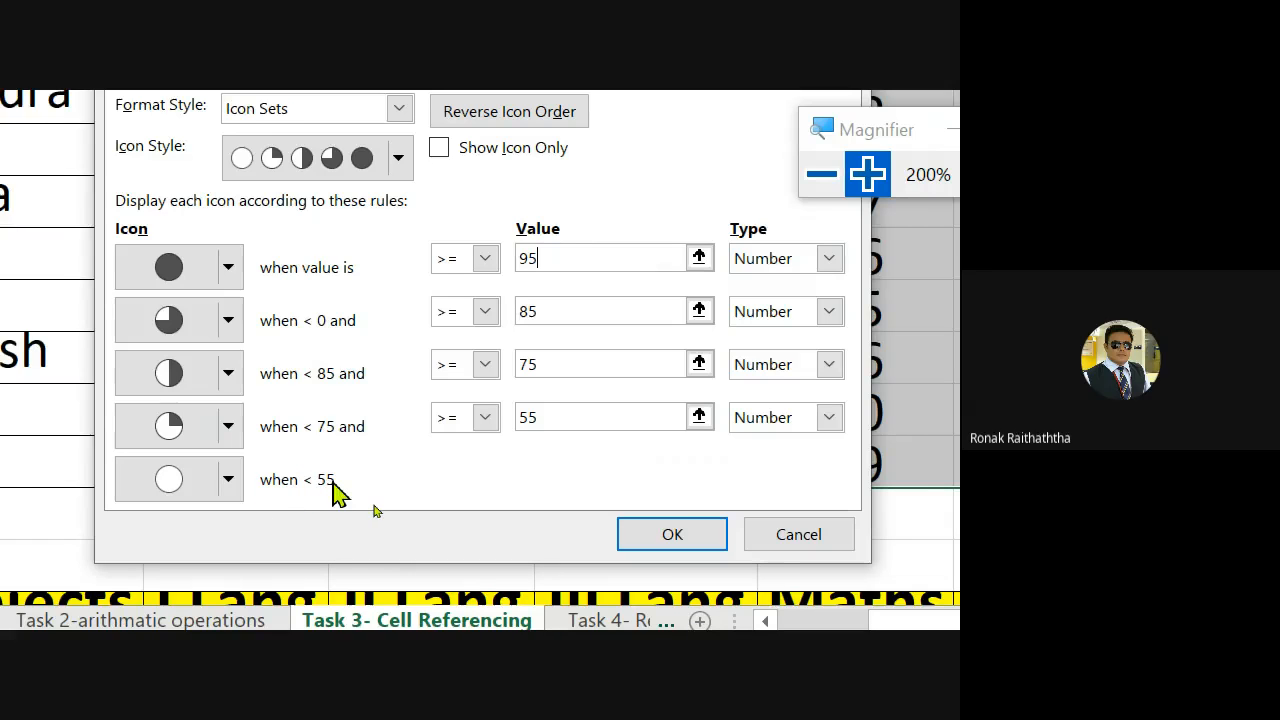
click(688, 537)
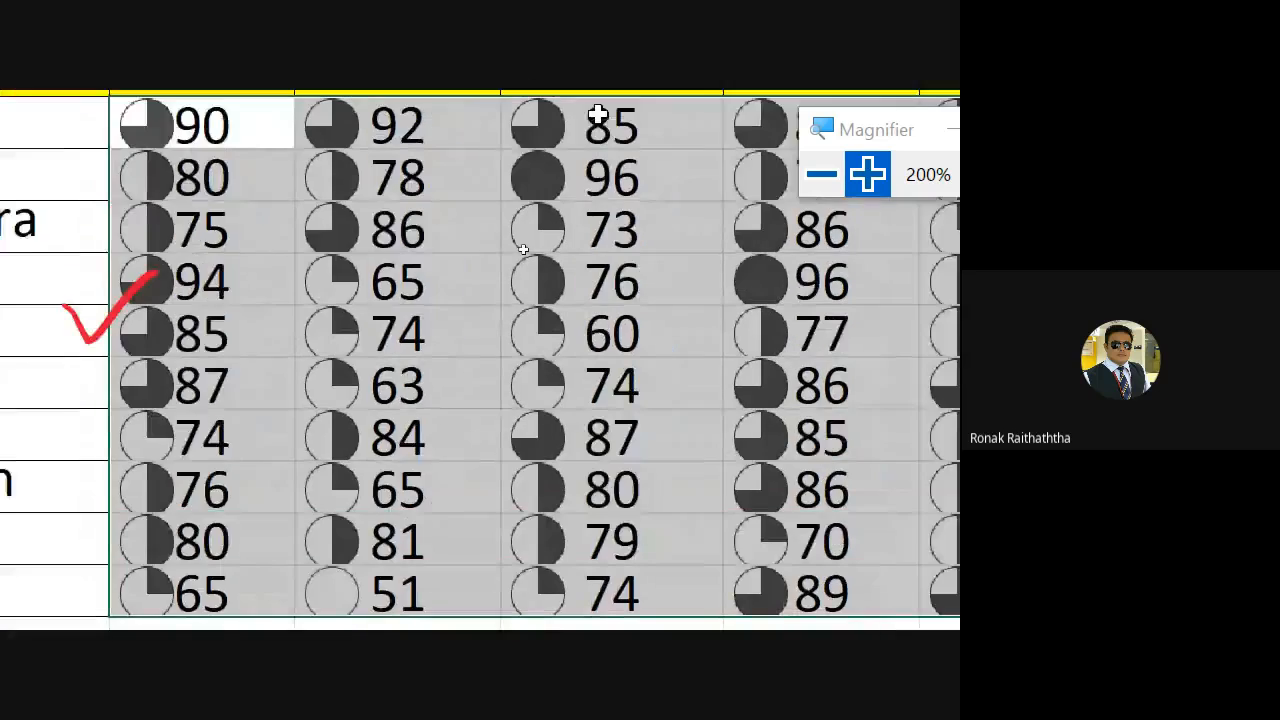
Examine the quarter-circle icons across the first marks table, from the language marks to the percentage column
click(397, 362)
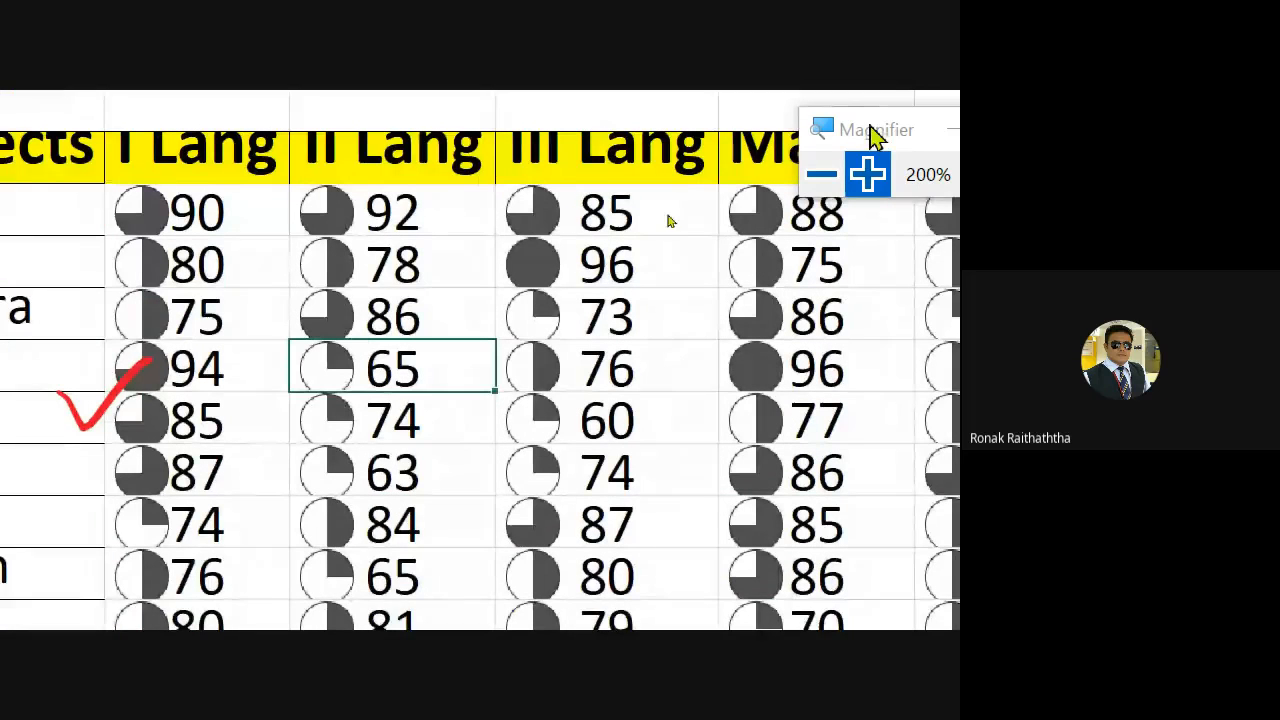
click(820, 178)
click(818, 182)
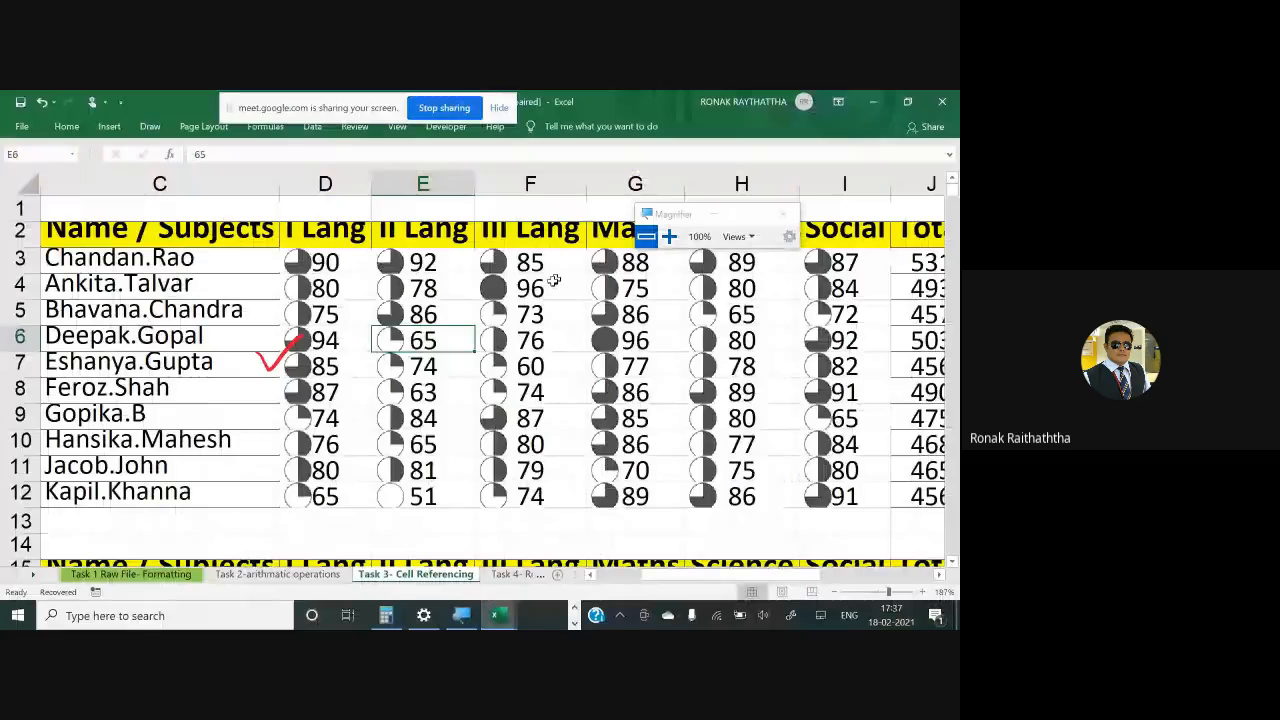
click(554, 343)
key(Right)
key(Right)
key(Right)
key(Right)
key(Right)
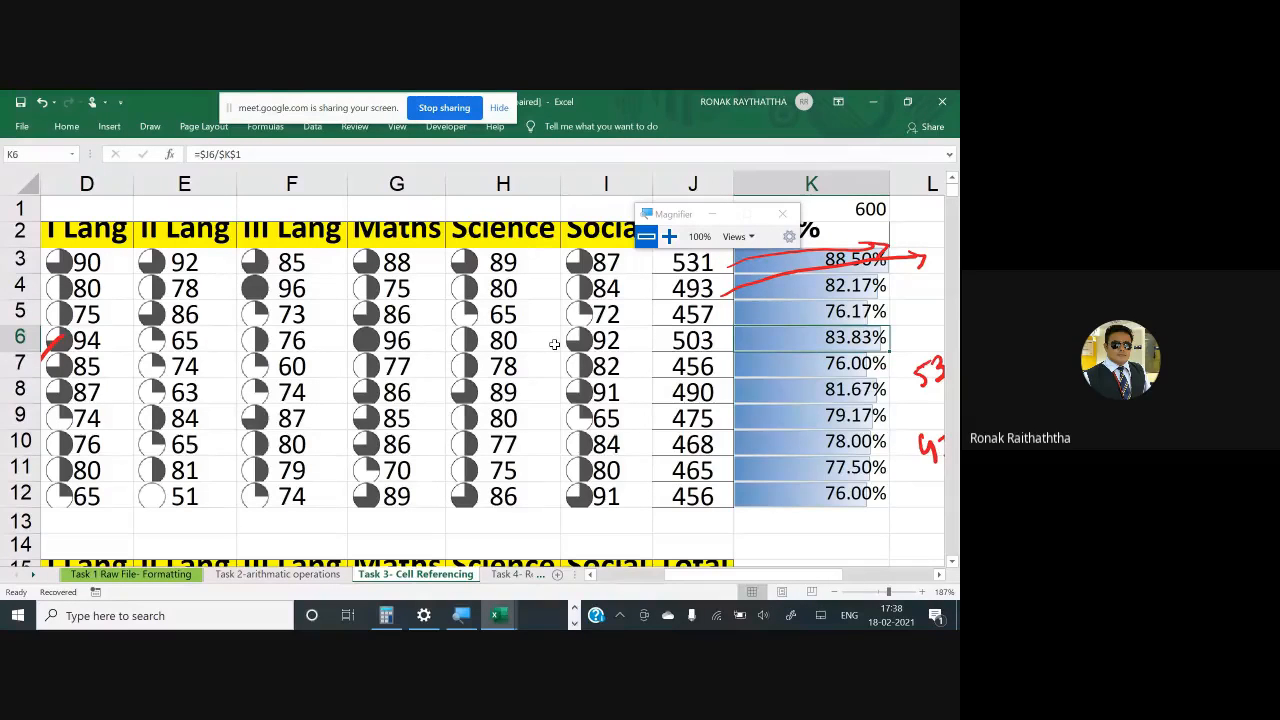
Select the first Science mark, cell H16, in the second marks table
scroll(554, 344, down, 3)
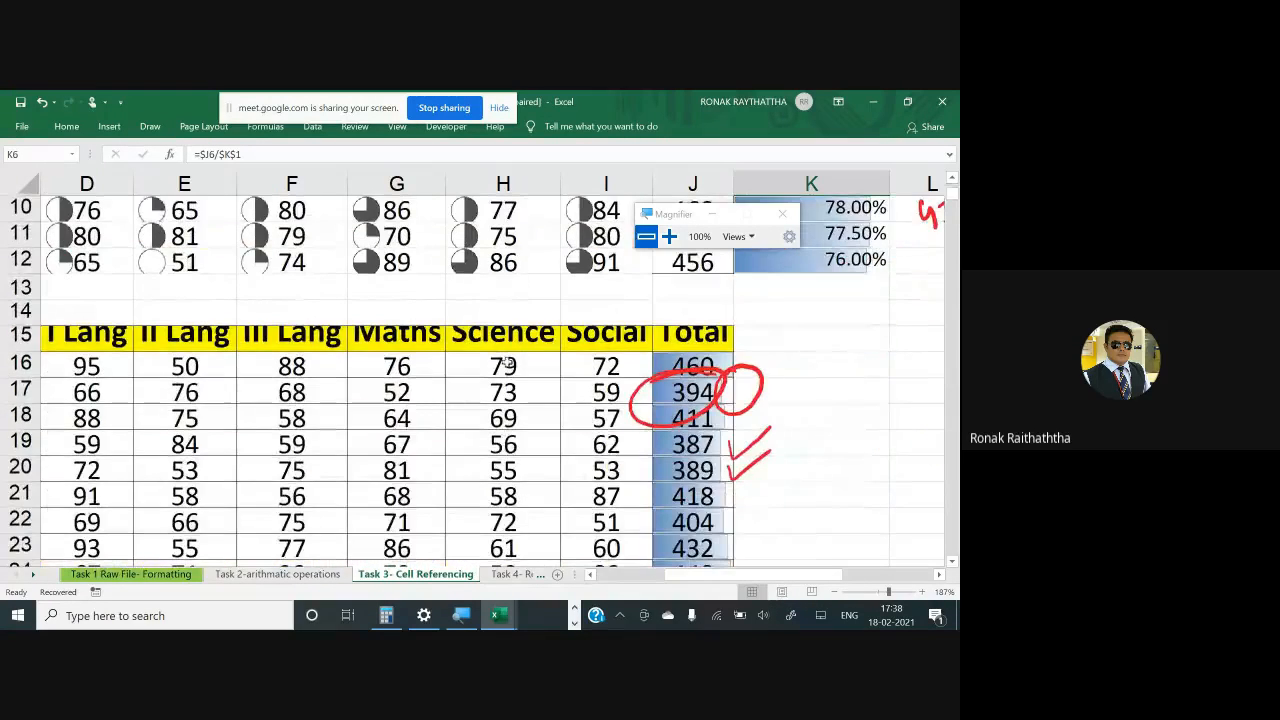
click(503, 366)
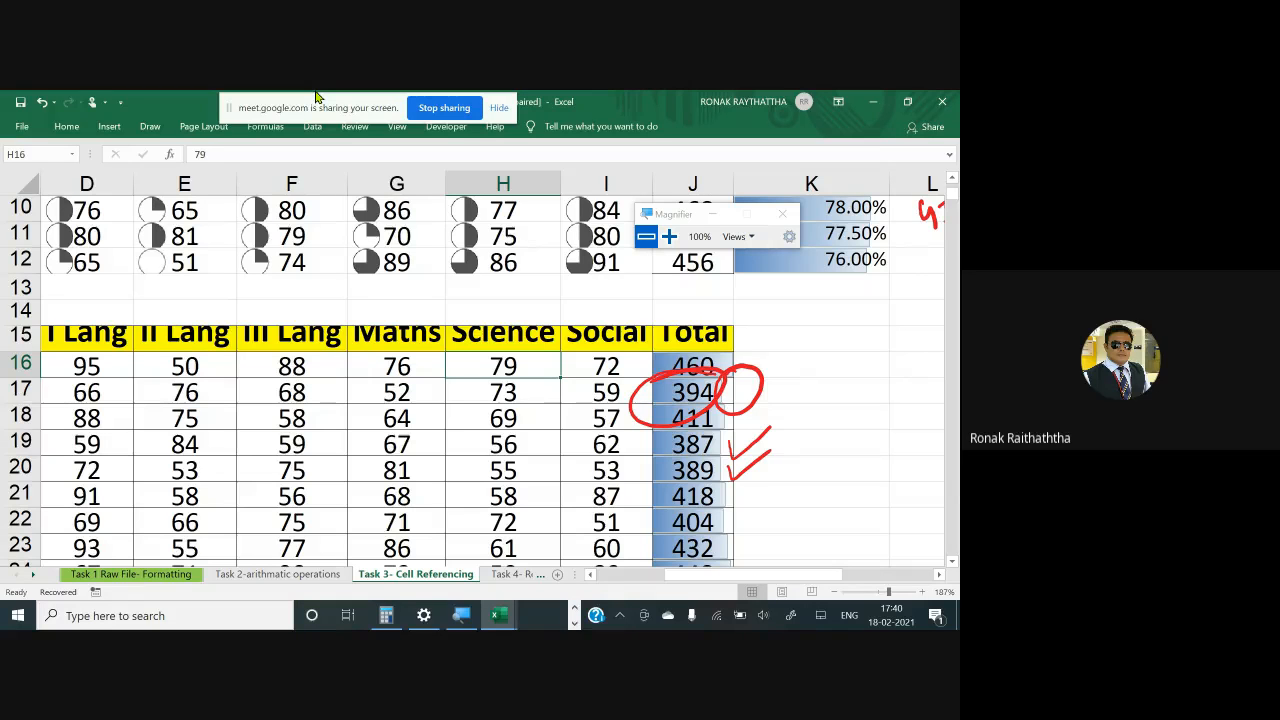
click(77, 125)
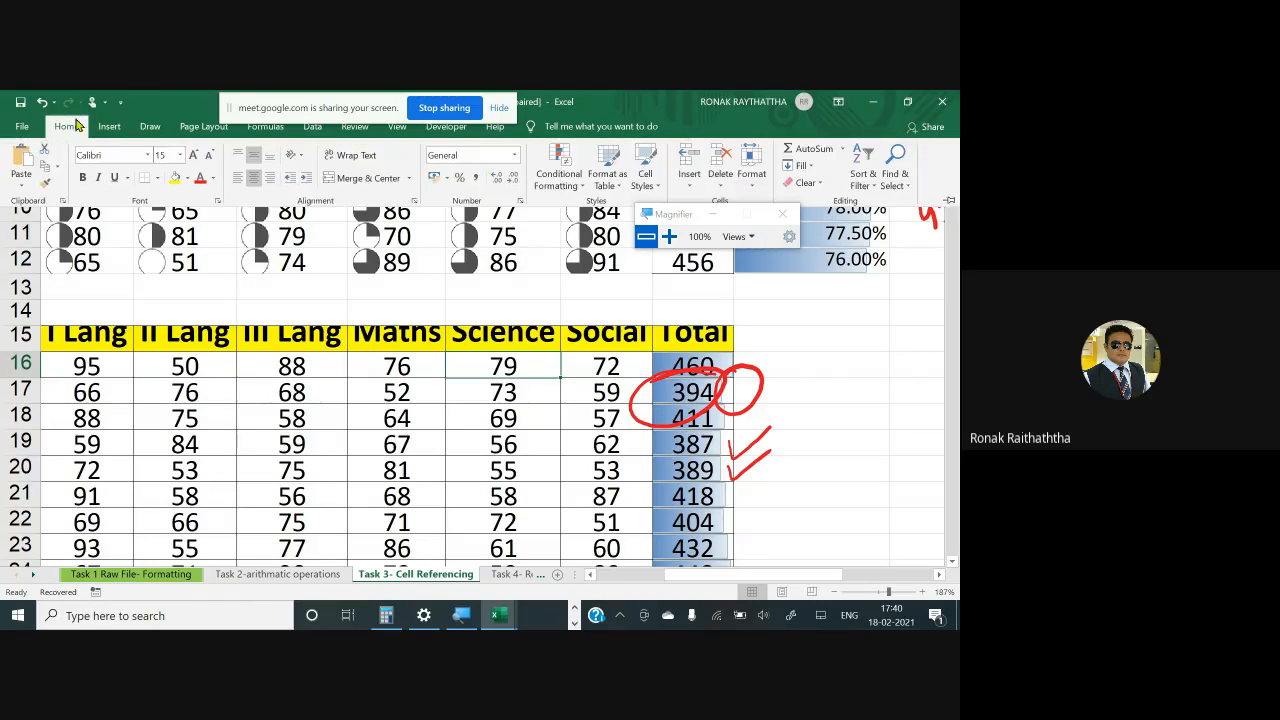
click(566, 185)
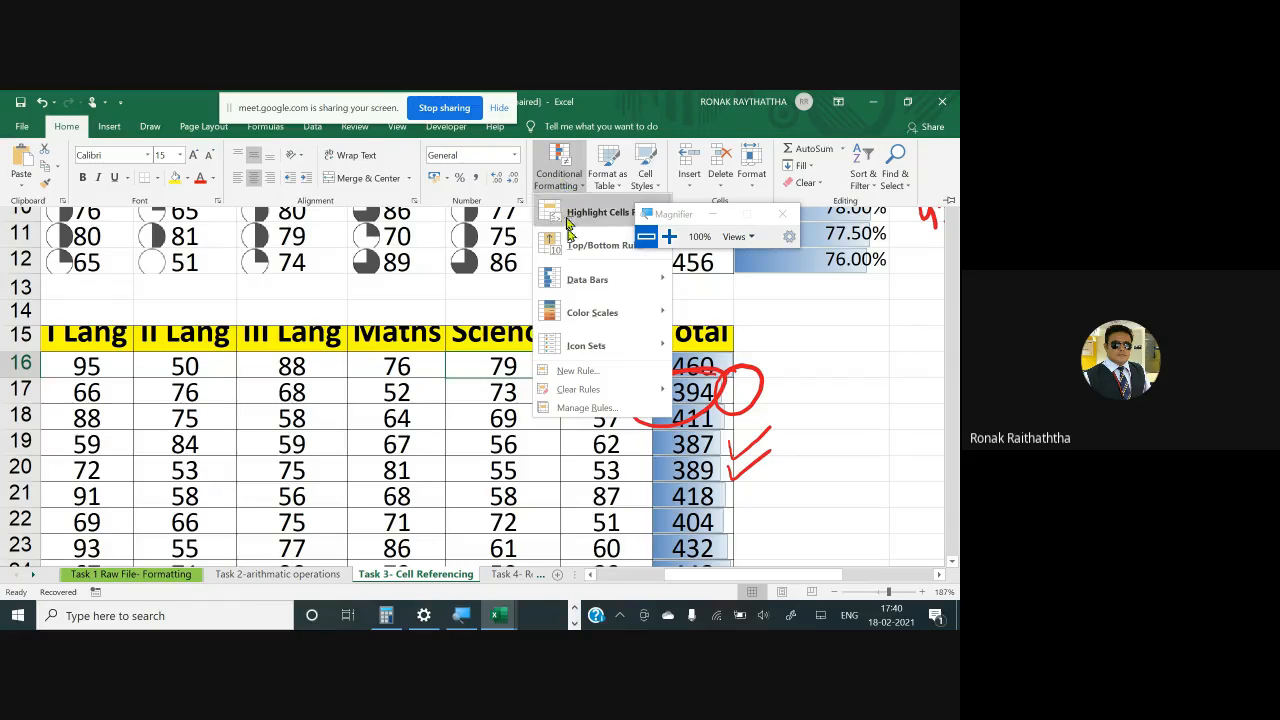
click(510, 366)
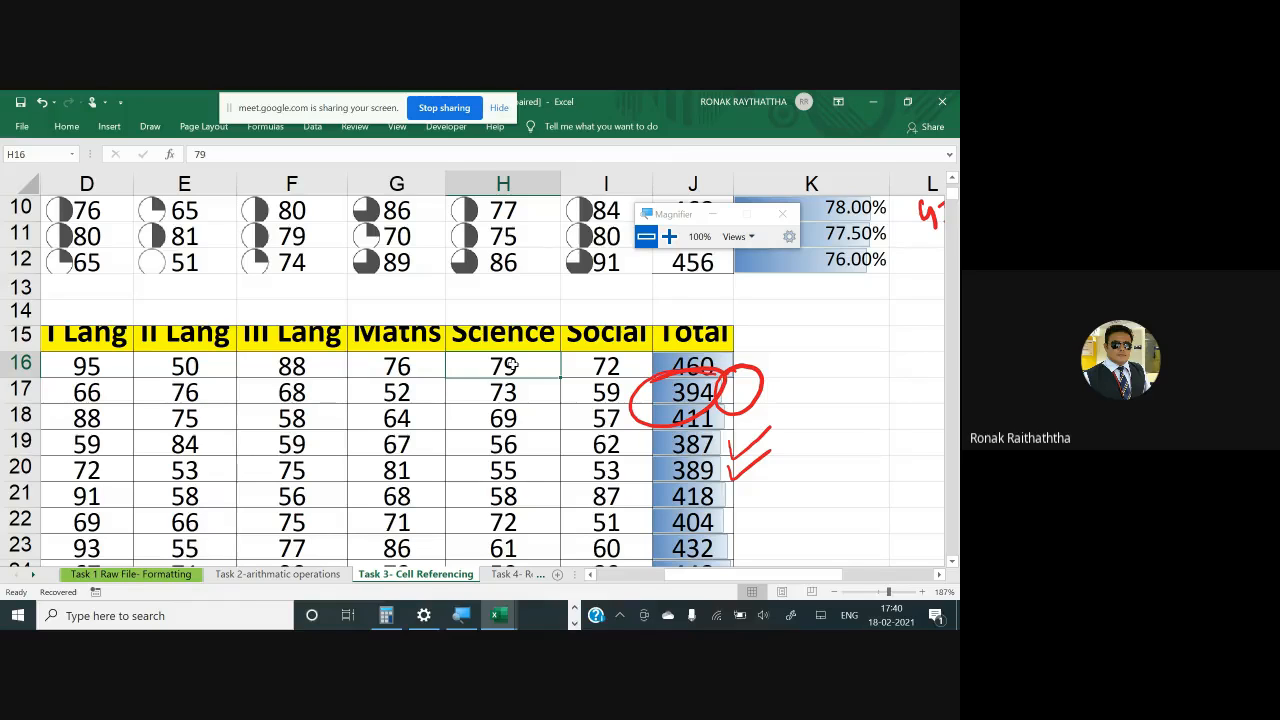
Start a new conditional formatting rule for H16 that uses a formula to determine which cells to format
click(66, 126)
click(557, 176)
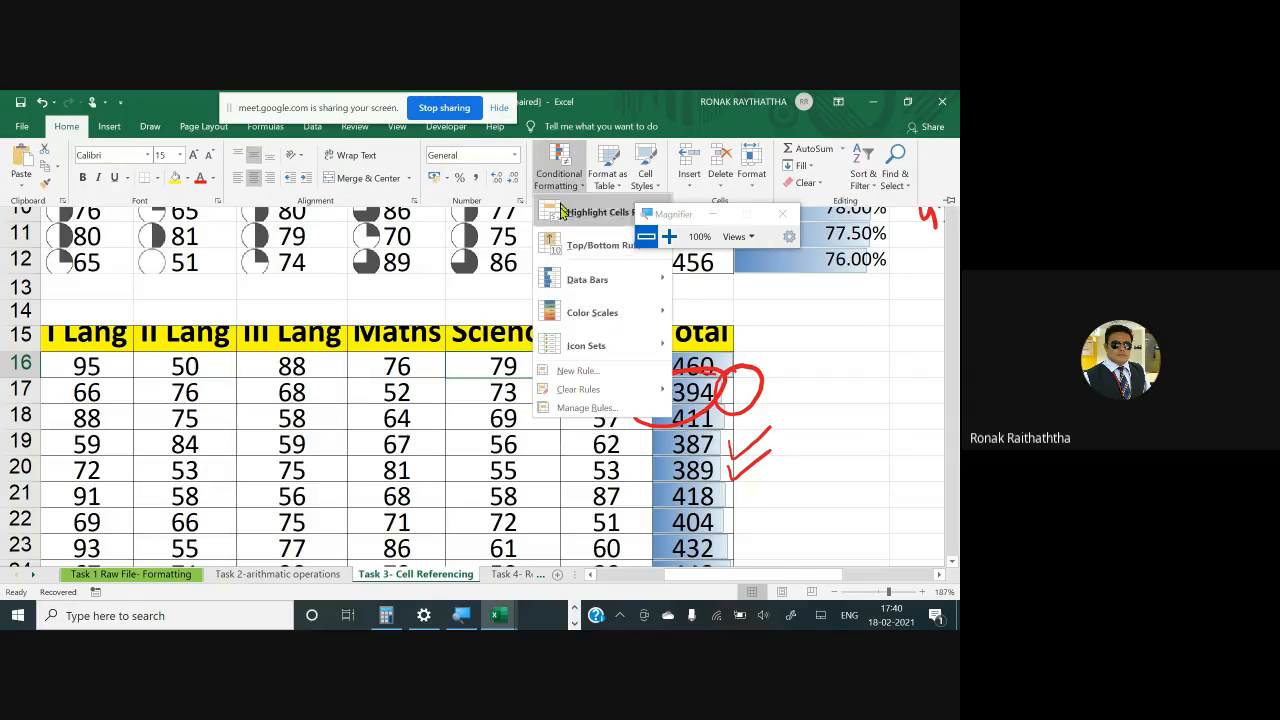
click(556, 371)
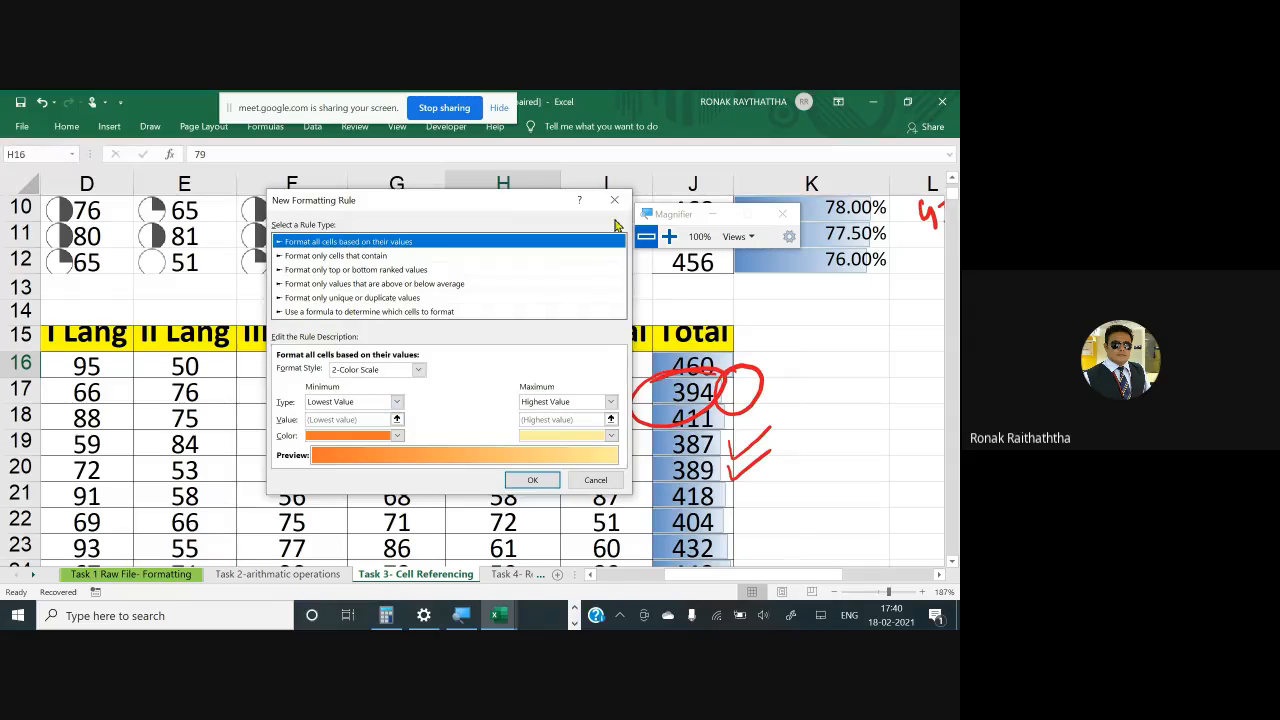
click(669, 236)
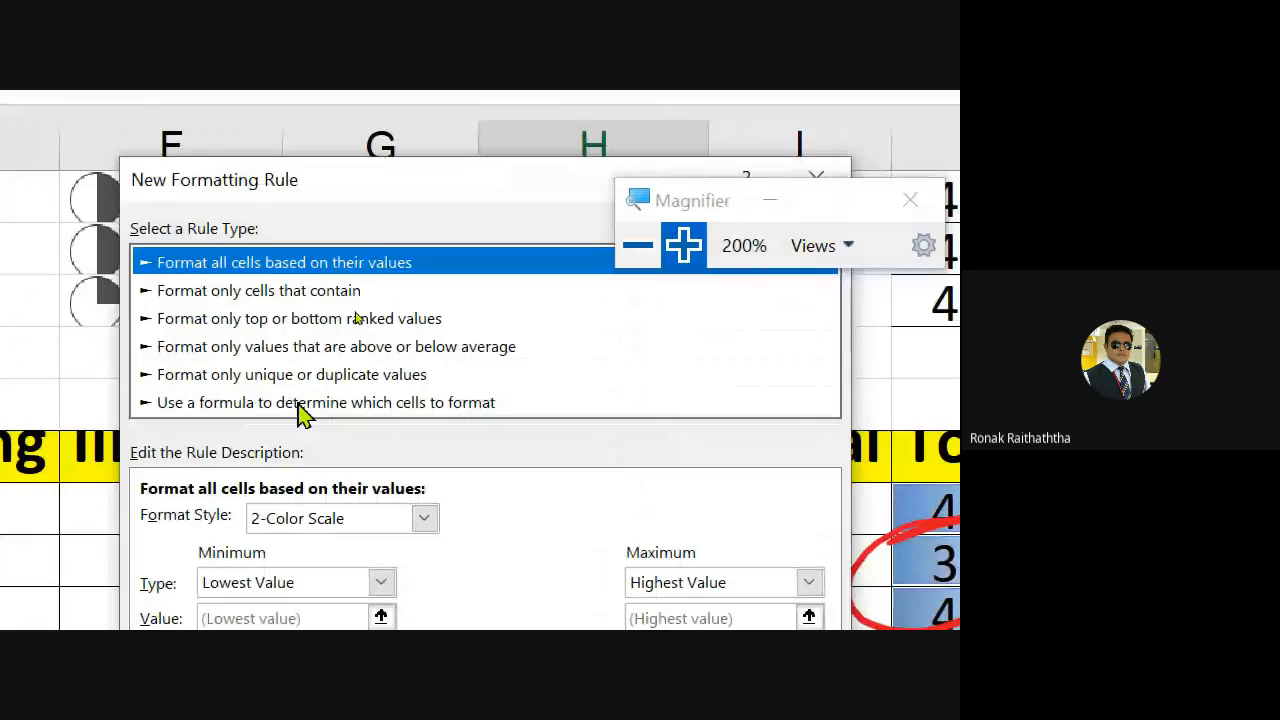
click(415, 405)
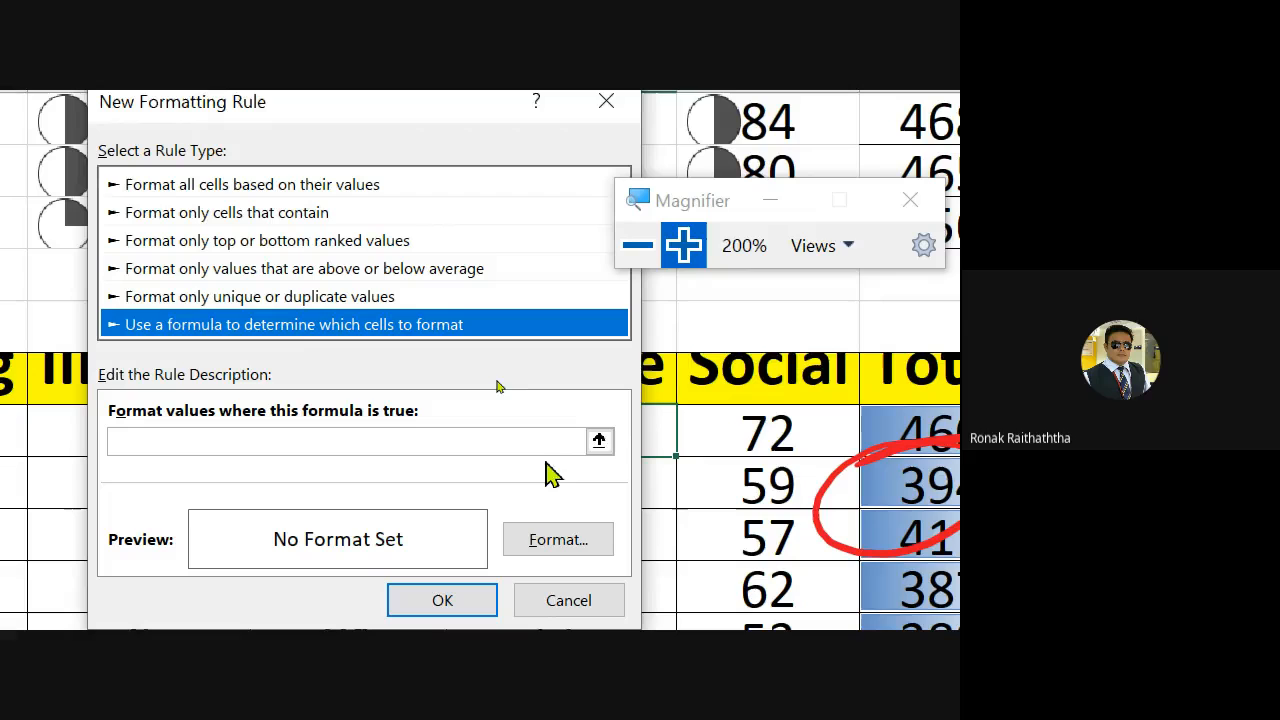
Enter the rule formula =$G$16>70, referencing the first Maths mark in the second table
click(599, 441)
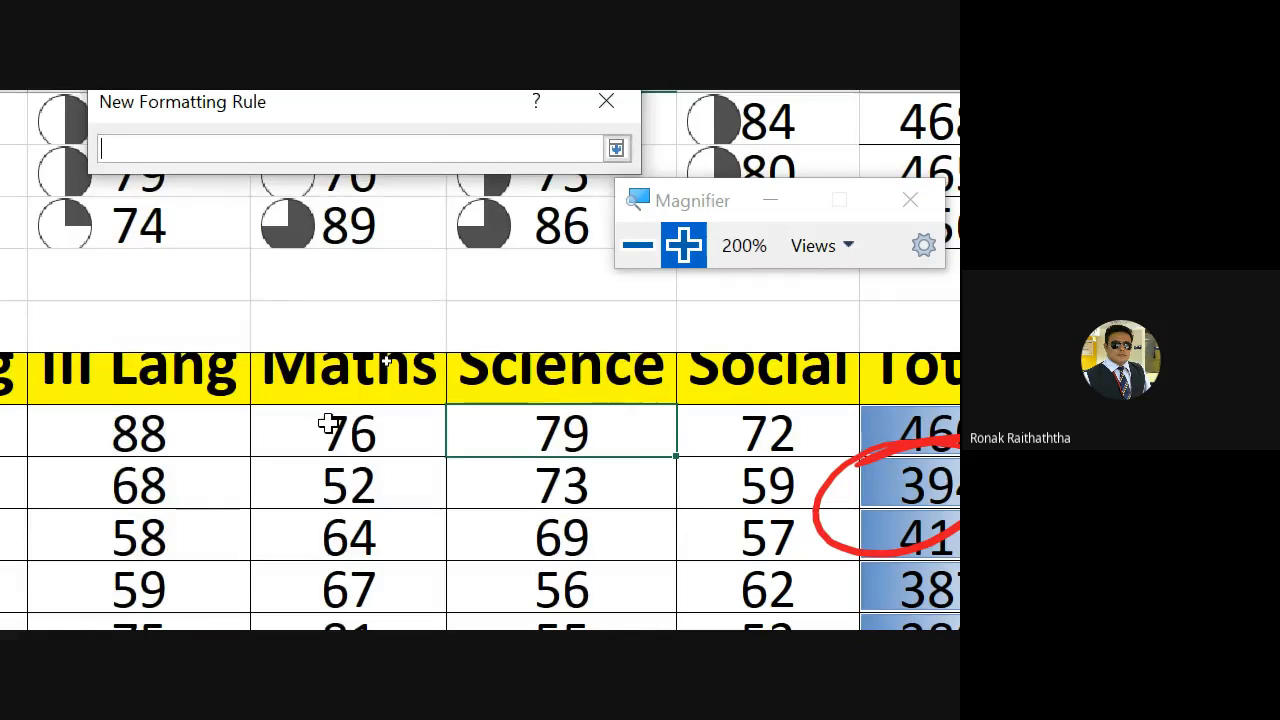
text(=)
click(351, 427)
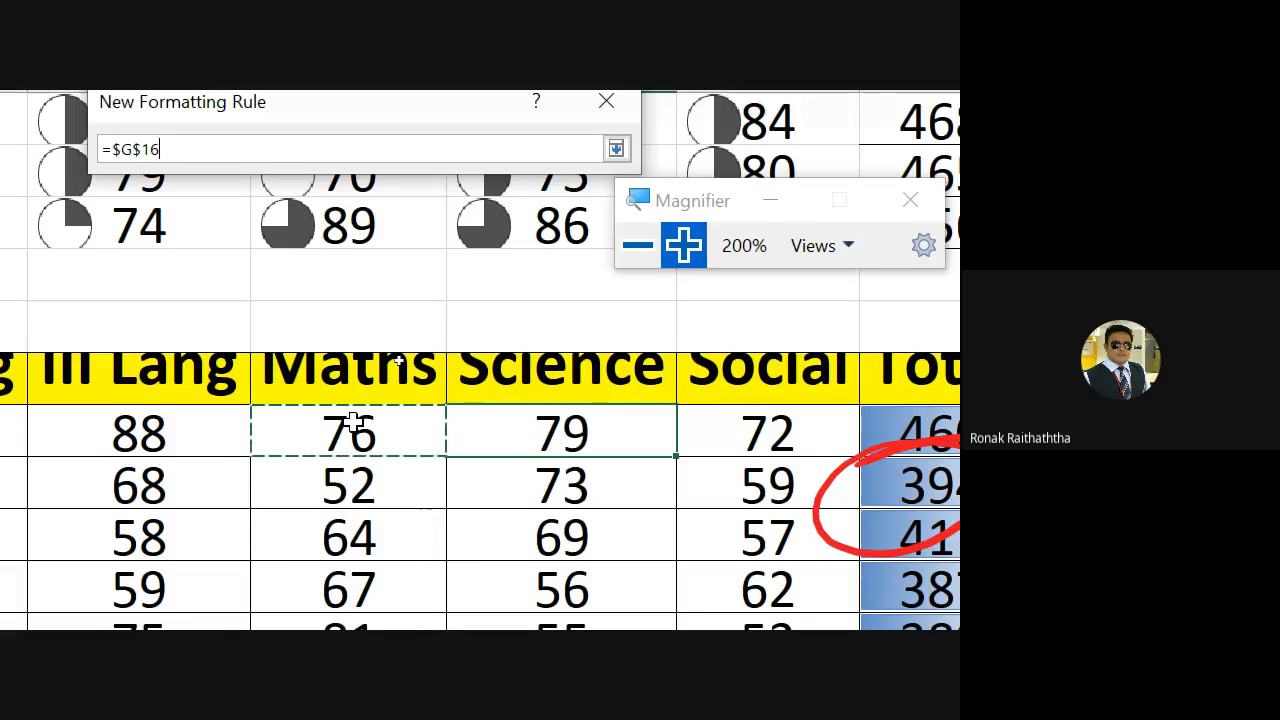
text(>70)
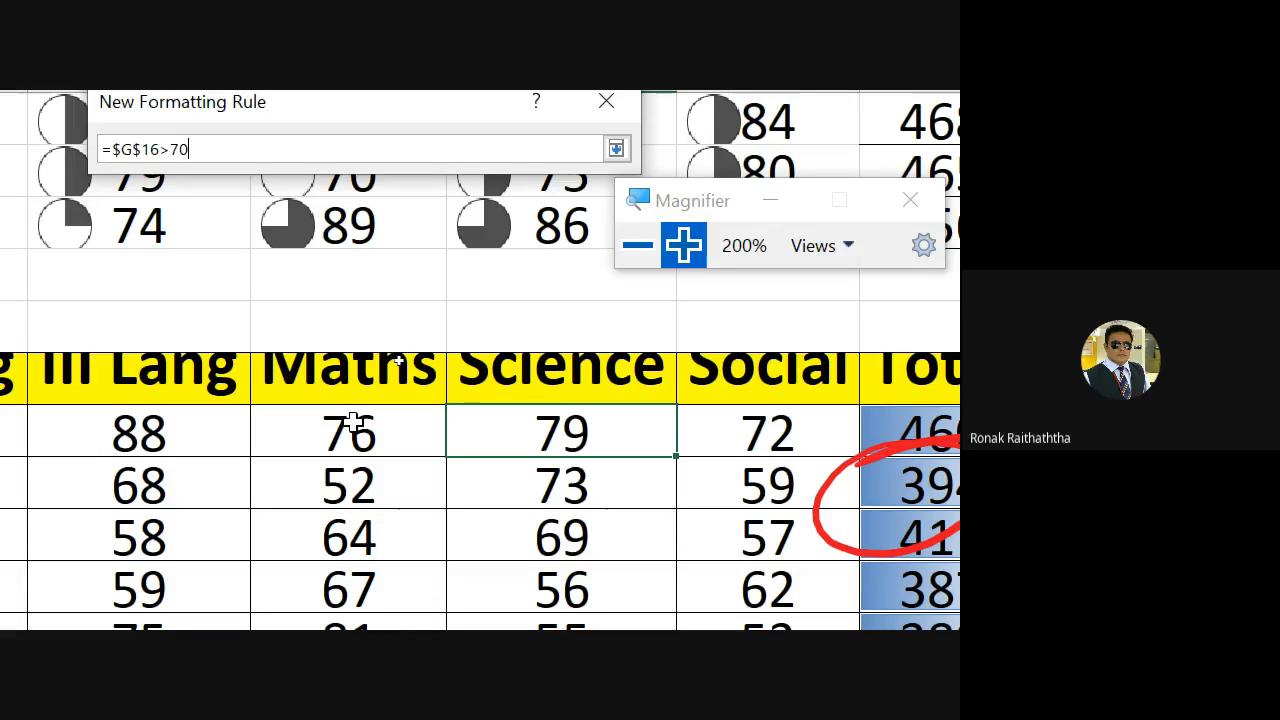
key(Return)
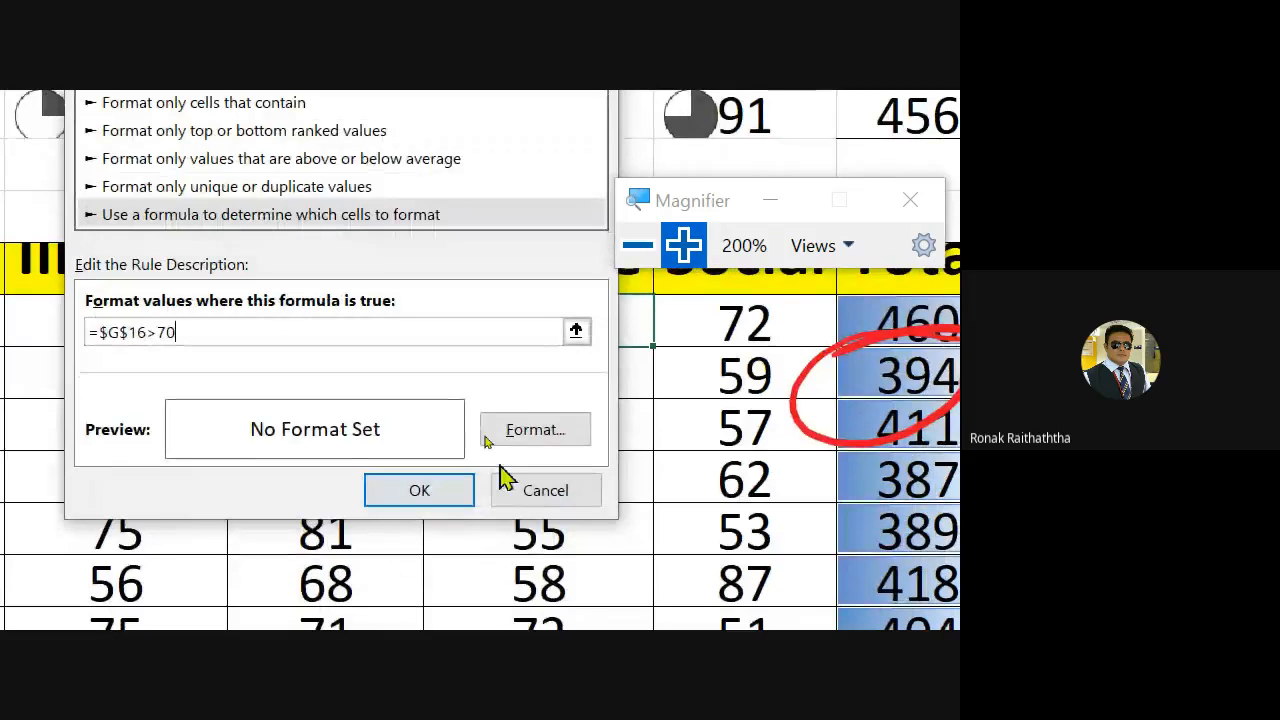
Set the rule's format to a light green fill and apply it to the Science mark in H16
click(530, 432)
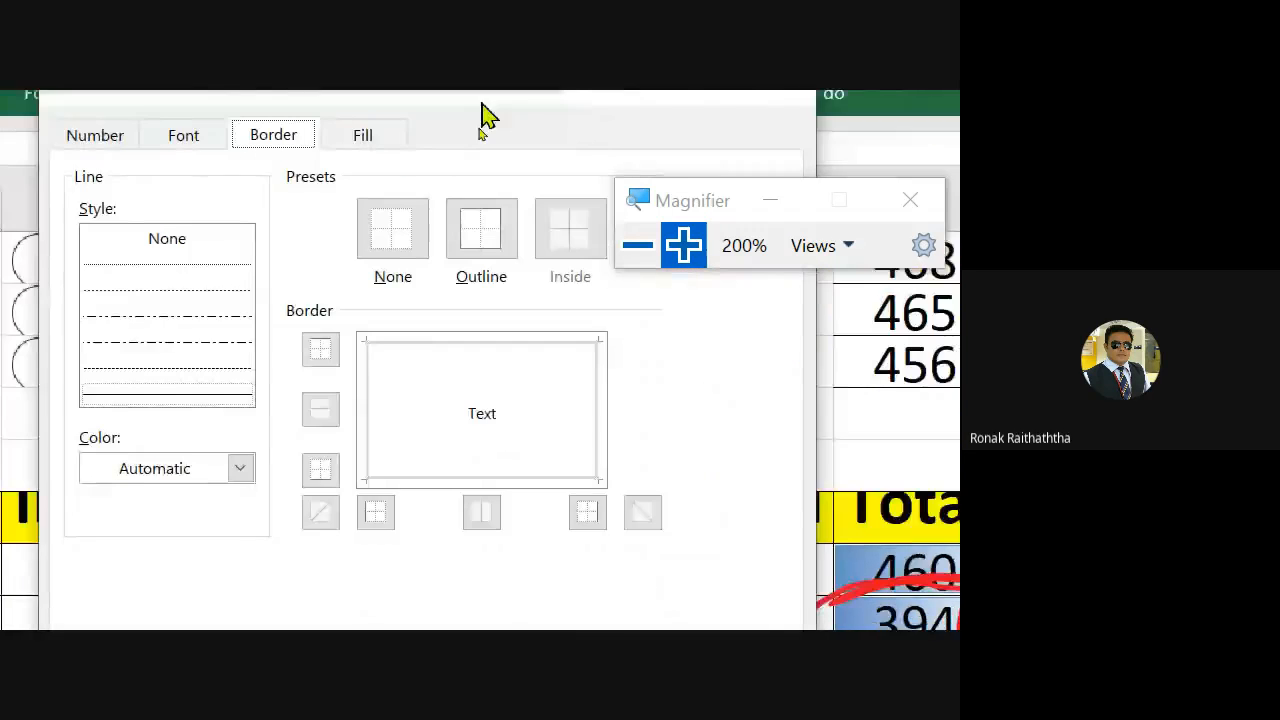
click(343, 170)
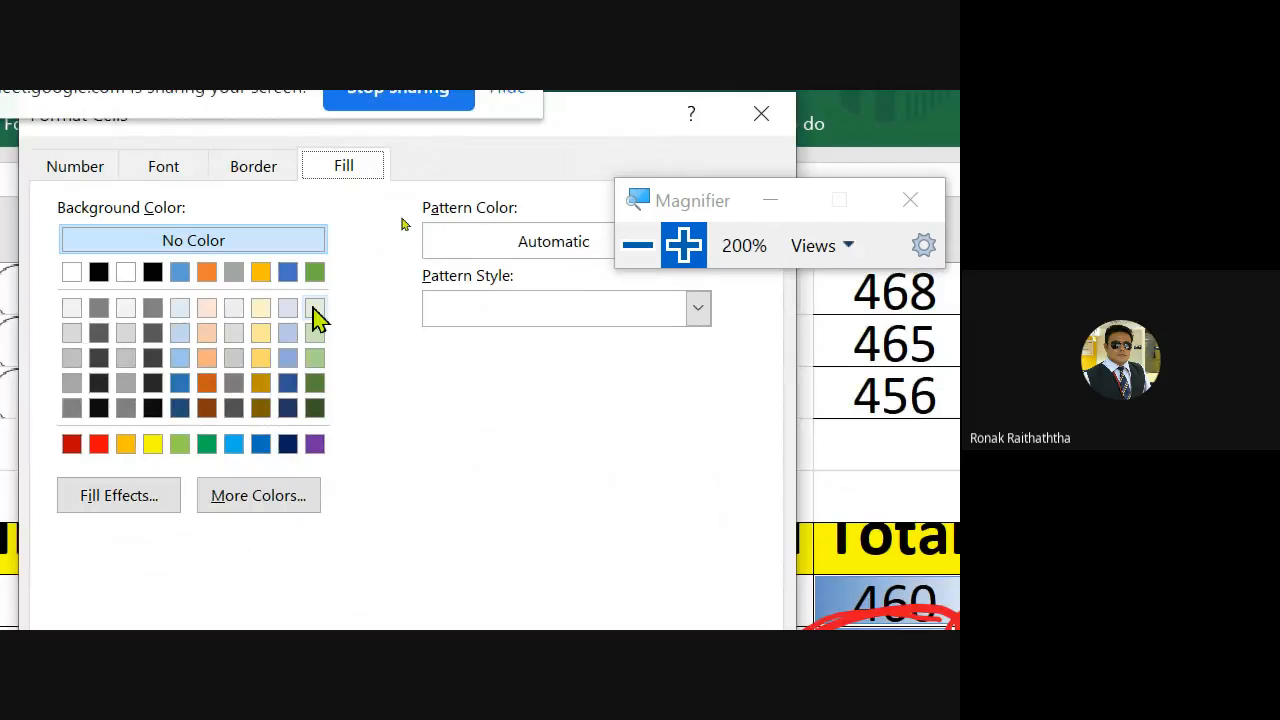
click(316, 358)
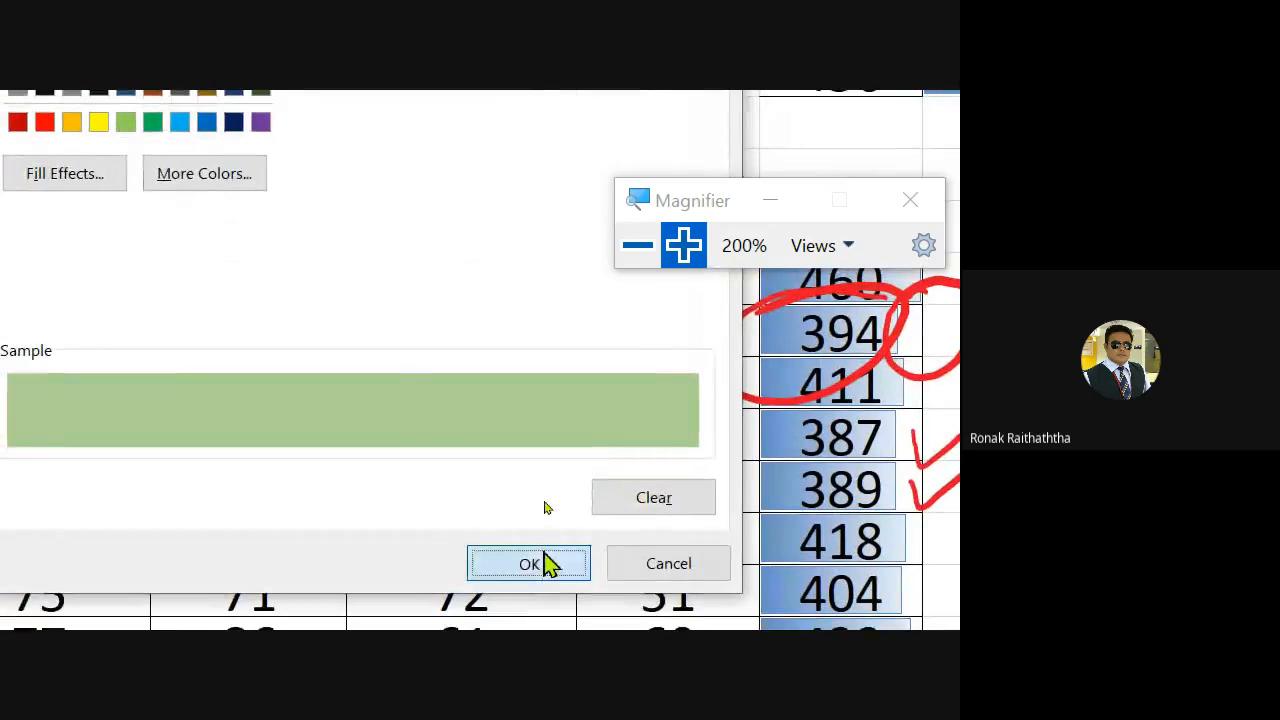
click(548, 565)
click(303, 448)
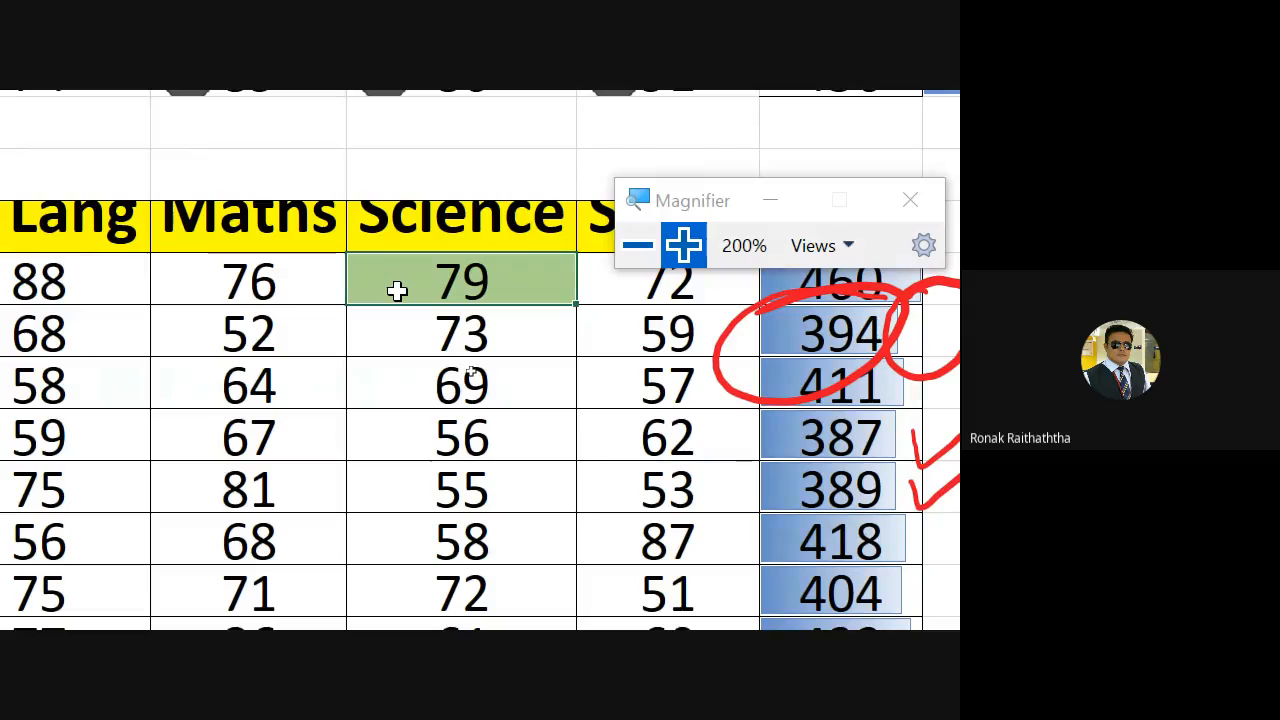
click(270, 288)
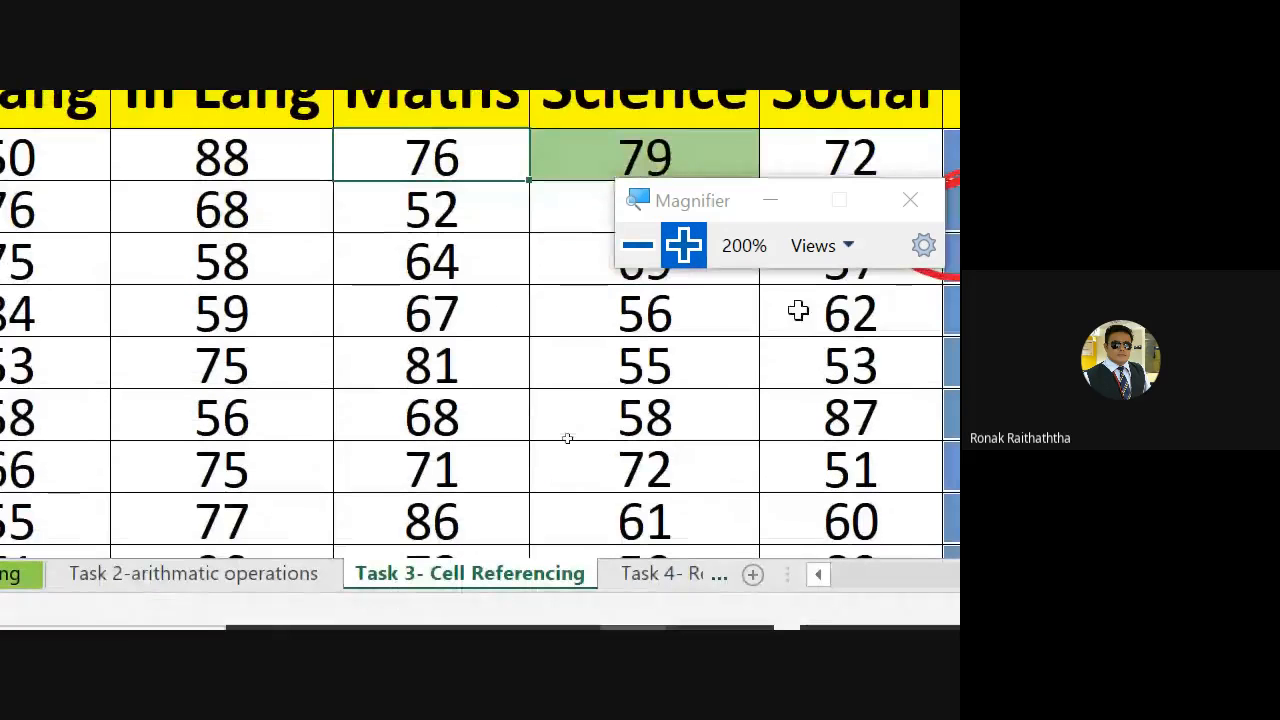
Start a new conditional formatting rule for the III Lang mark in F16 that uses a formula to determine which cells to format
click(463, 300)
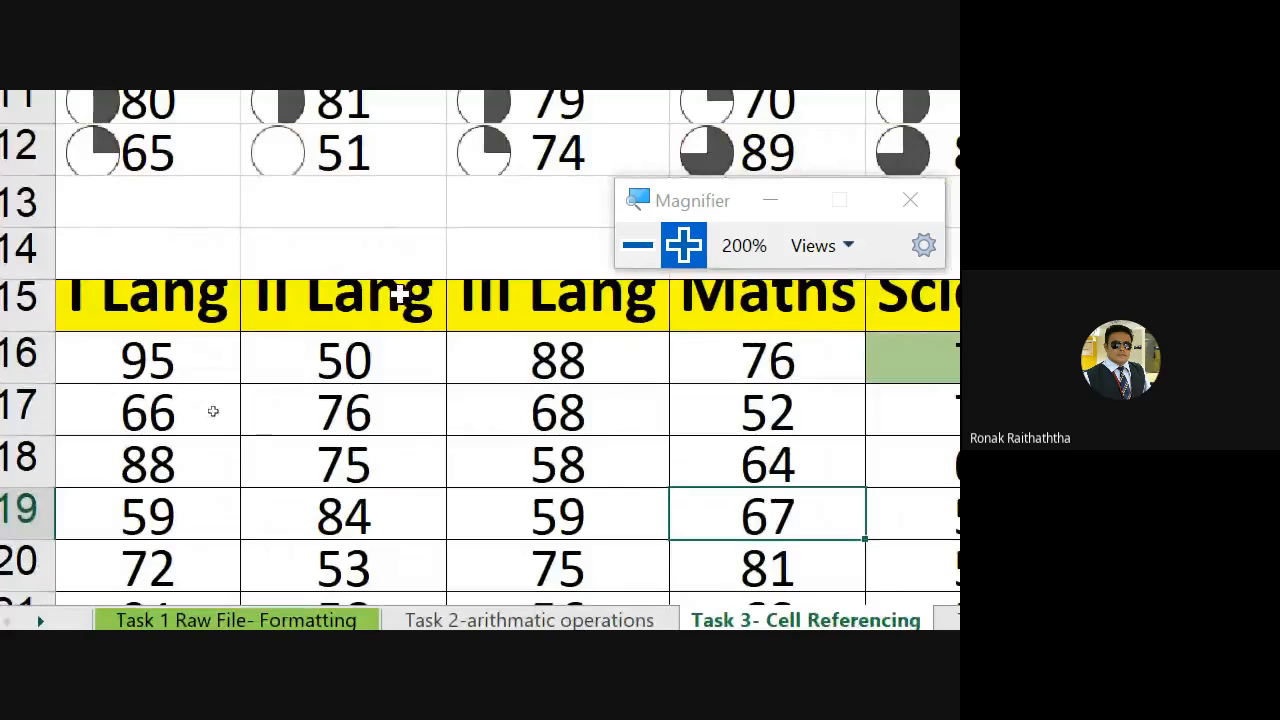
click(481, 363)
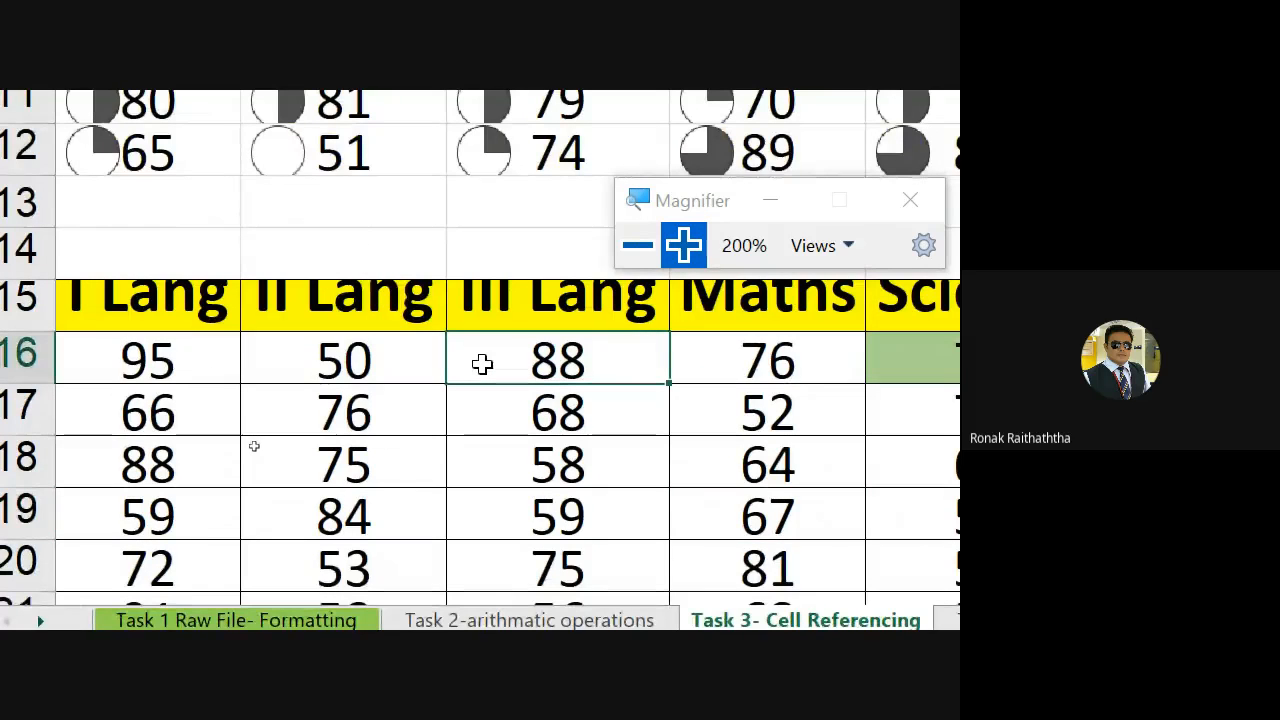
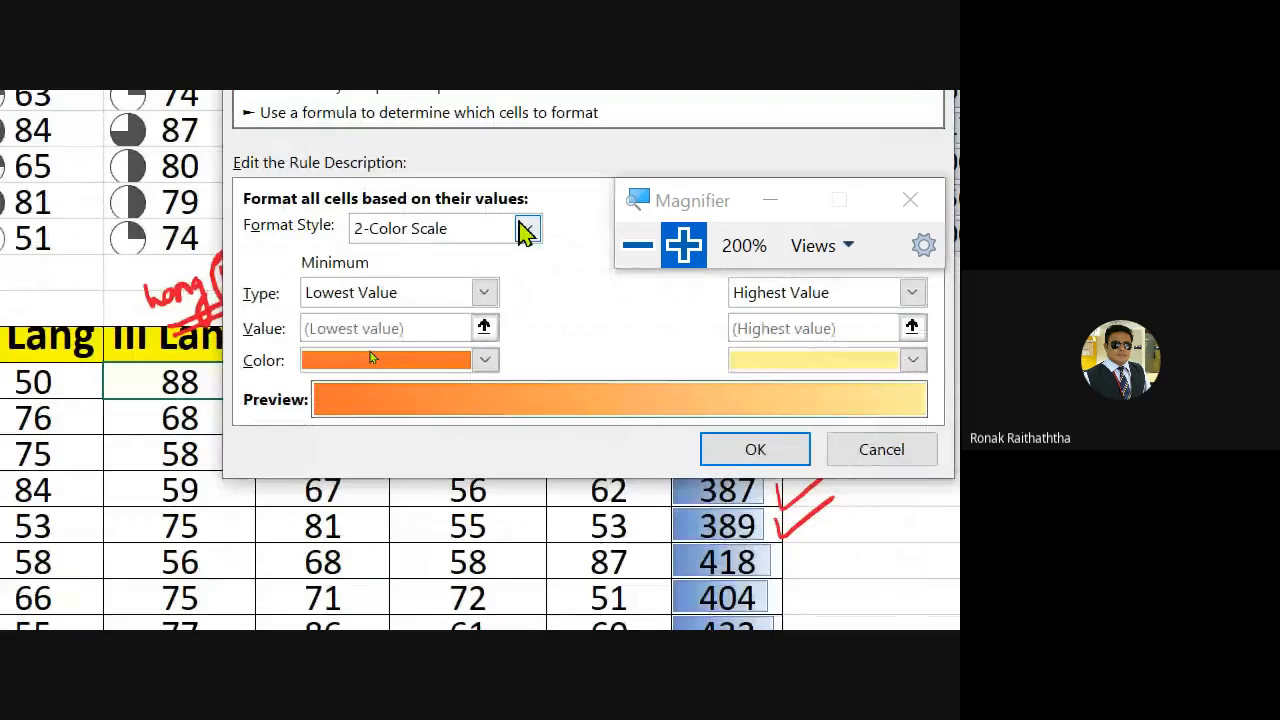
click(527, 230)
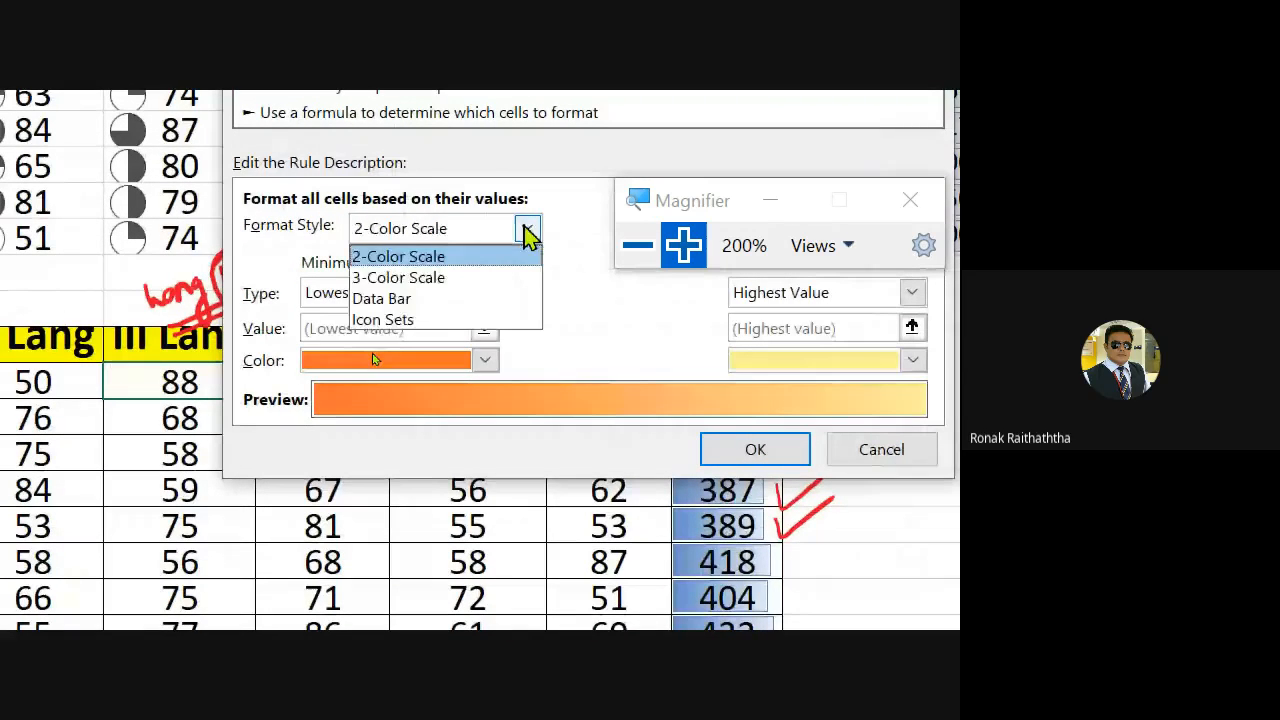
click(520, 230)
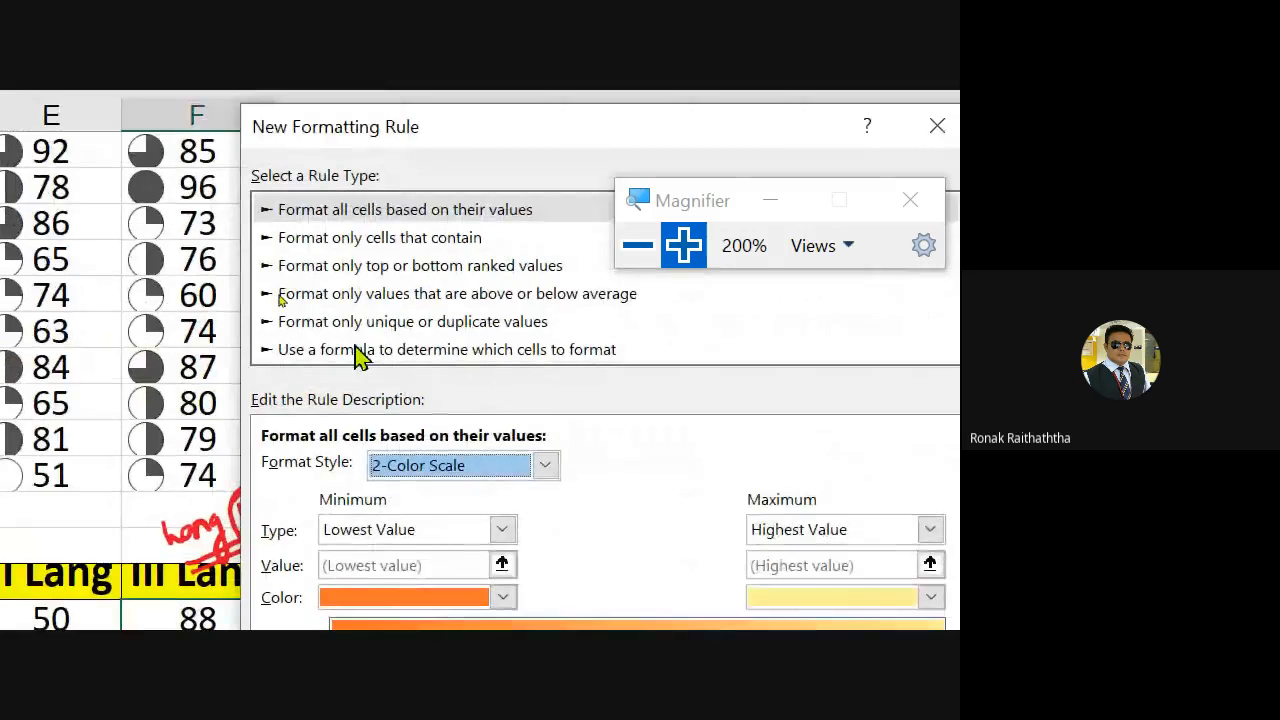
click(358, 350)
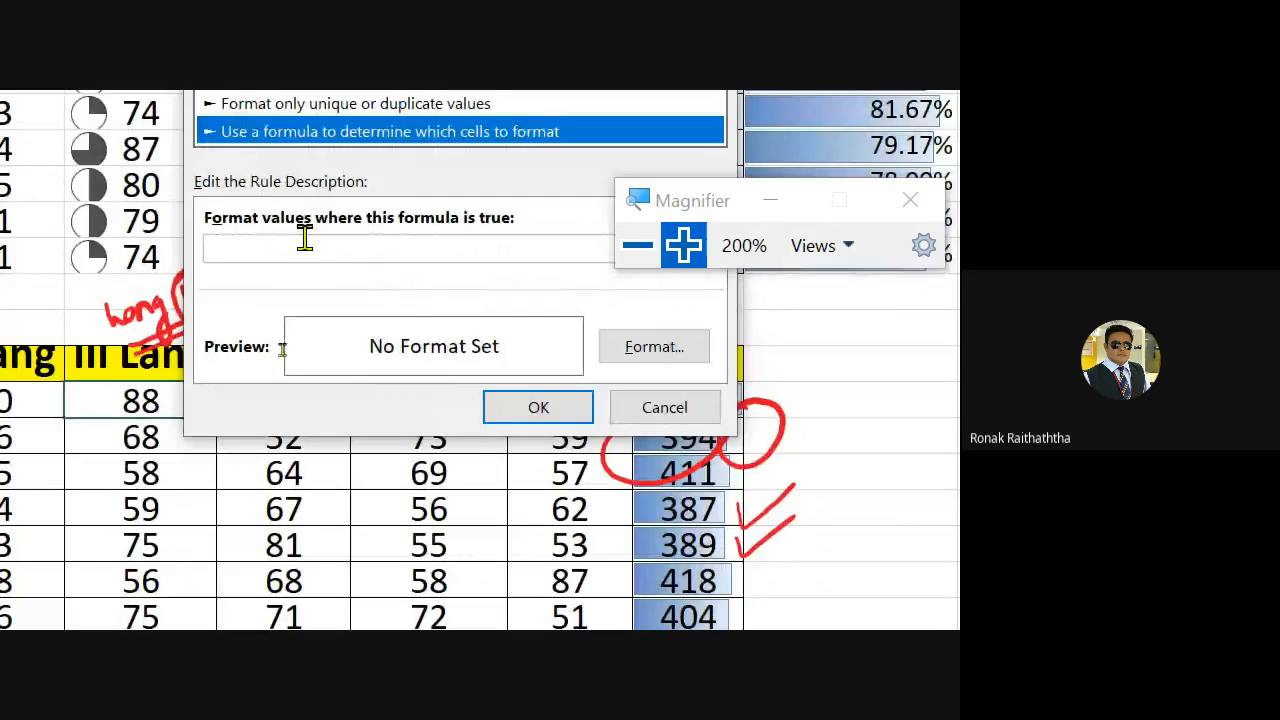
Enter the rule formula =$E$16<55, referencing the first II Lang mark in the second table
click(305, 238)
text(=)
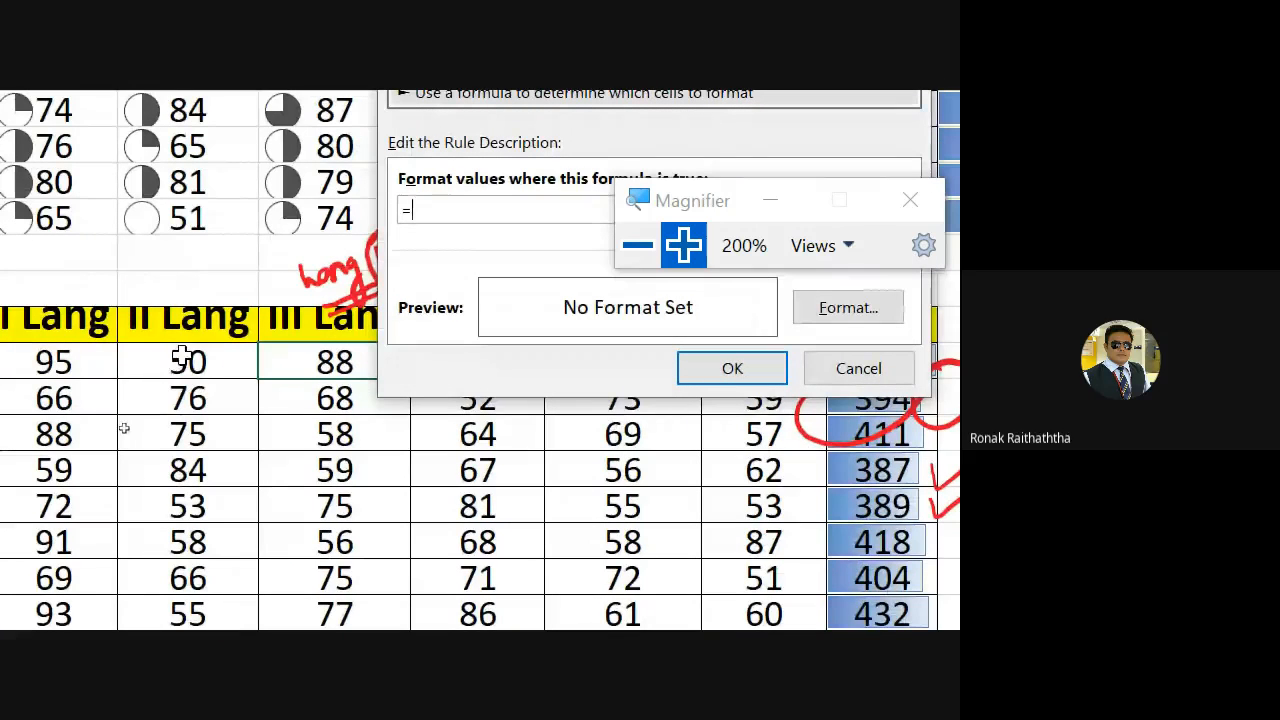
click(185, 357)
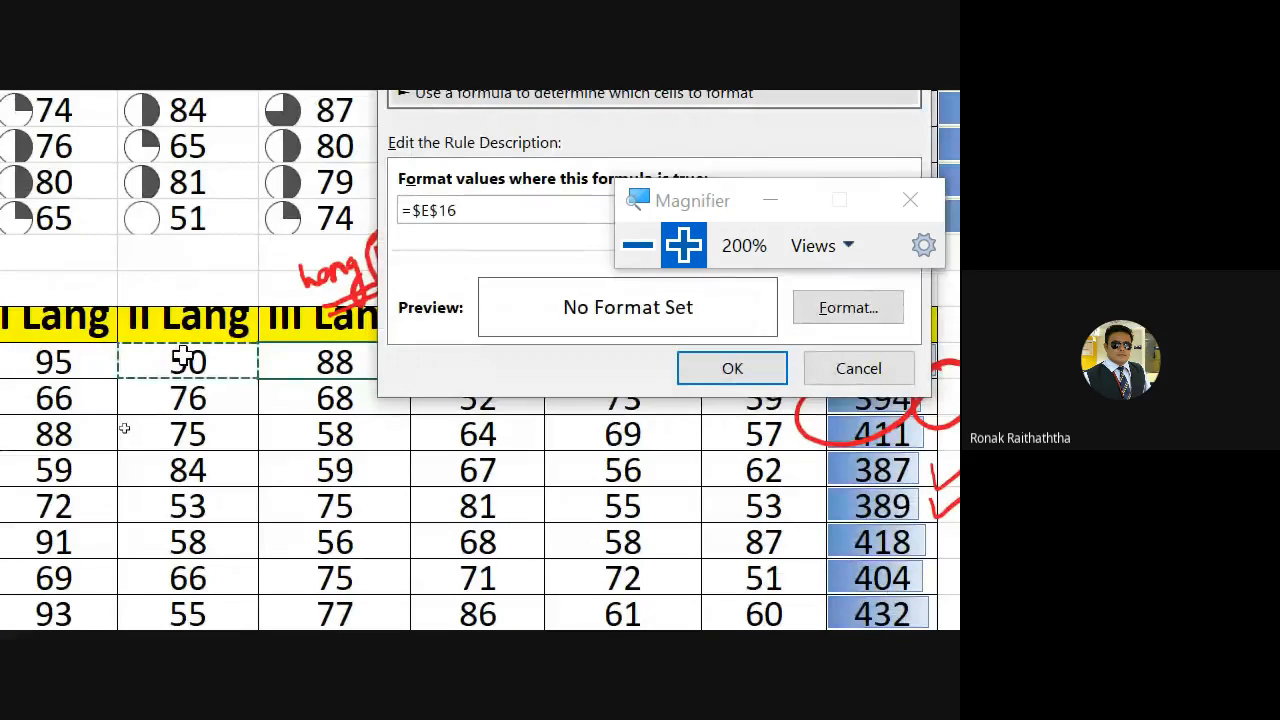
text(=)
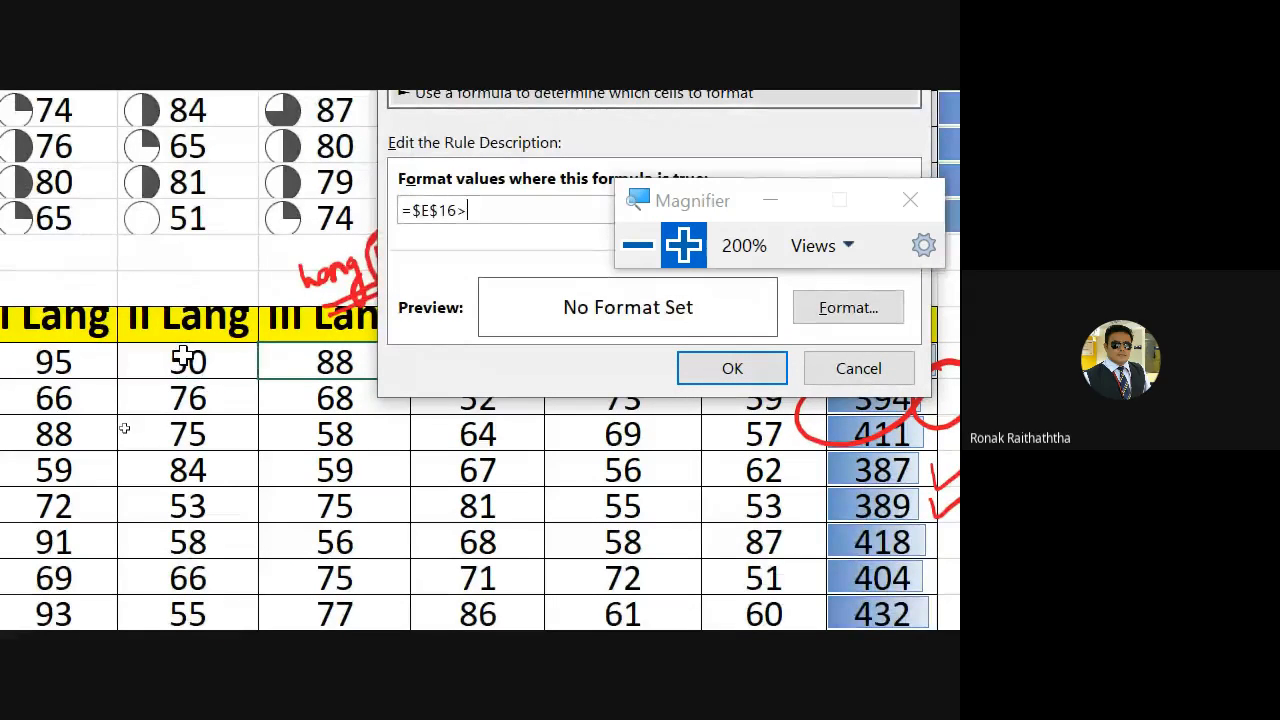
key(BackSpace)
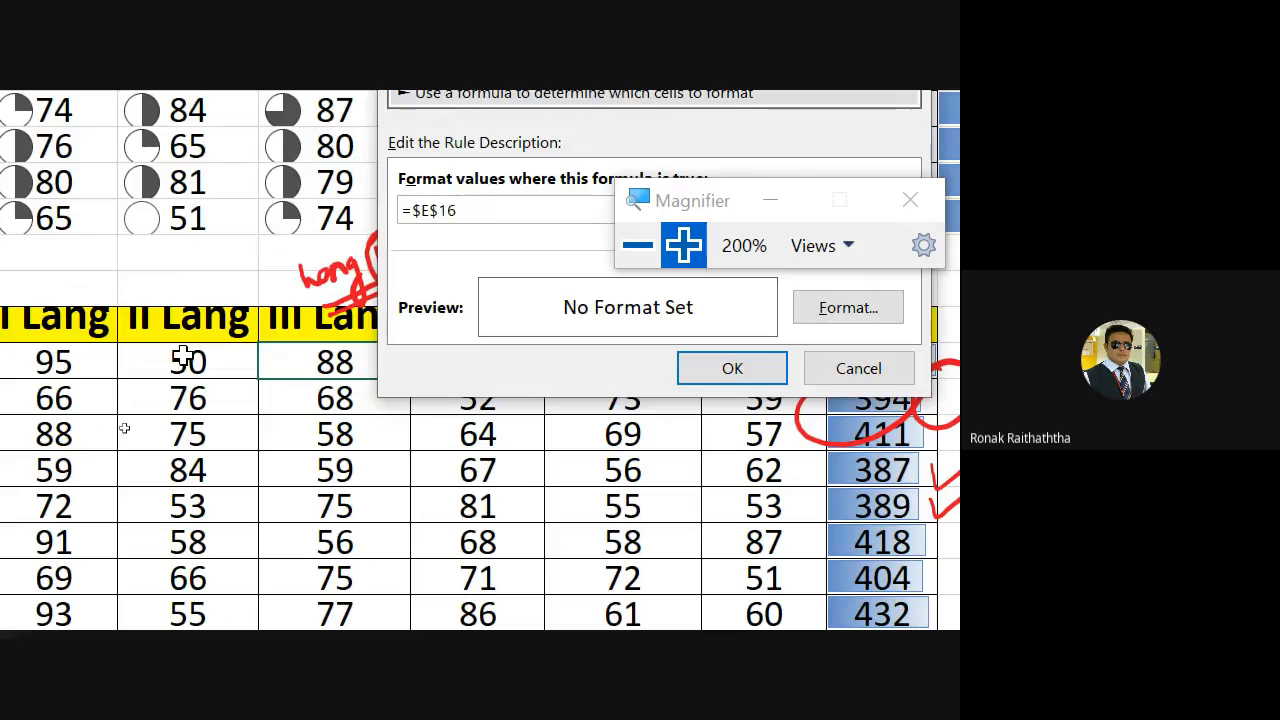
text(<55)
Set the rule's format to a dark green fill and apply it to the III Lang mark in F16
click(838, 312)
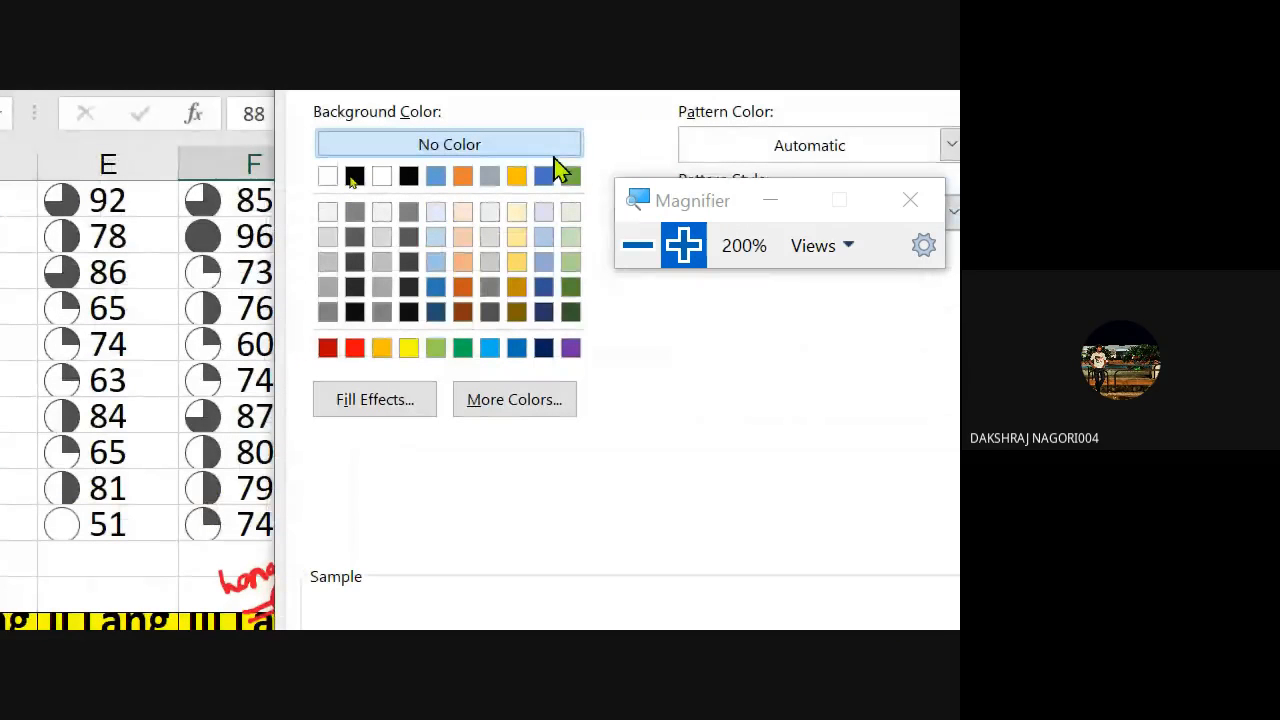
click(462, 347)
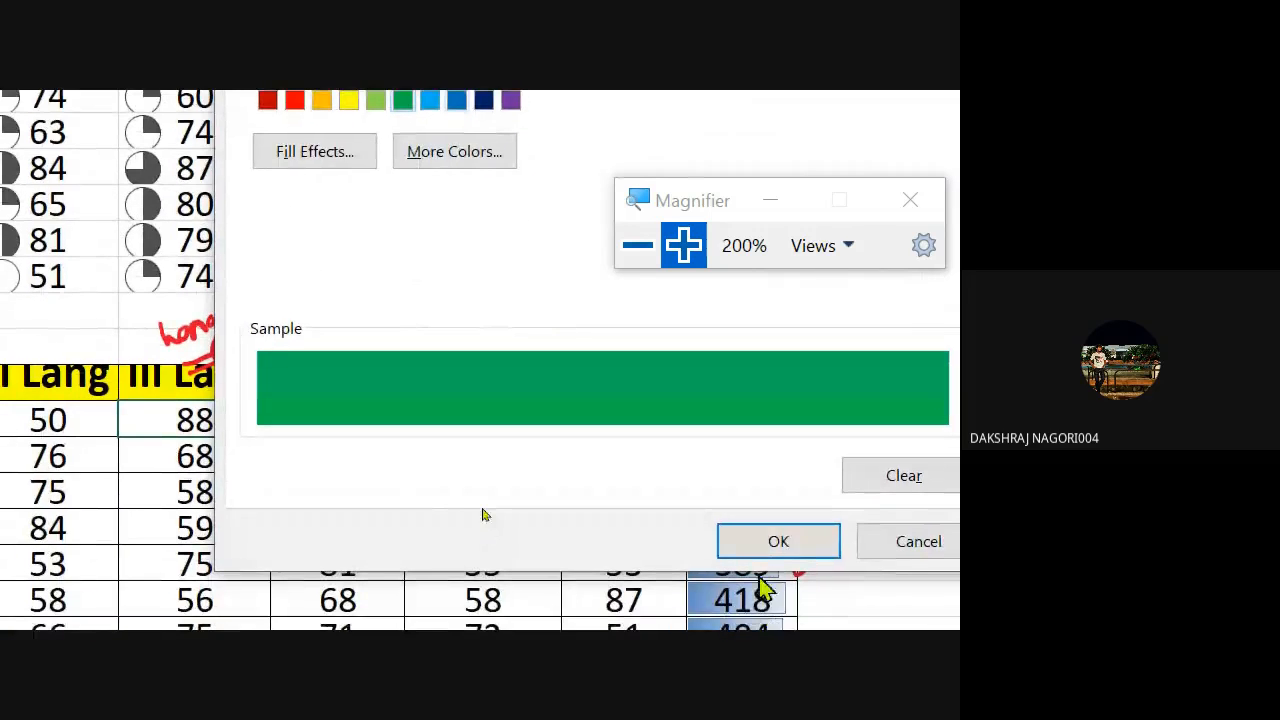
click(770, 546)
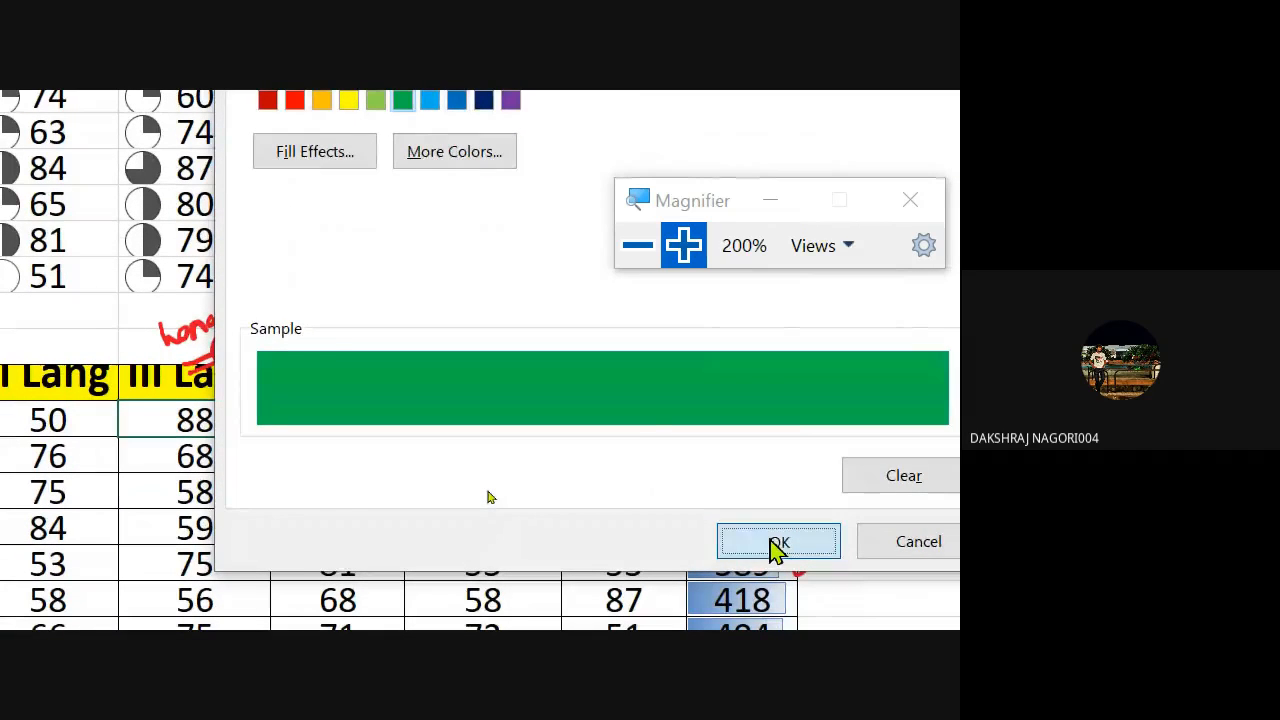
click(594, 437)
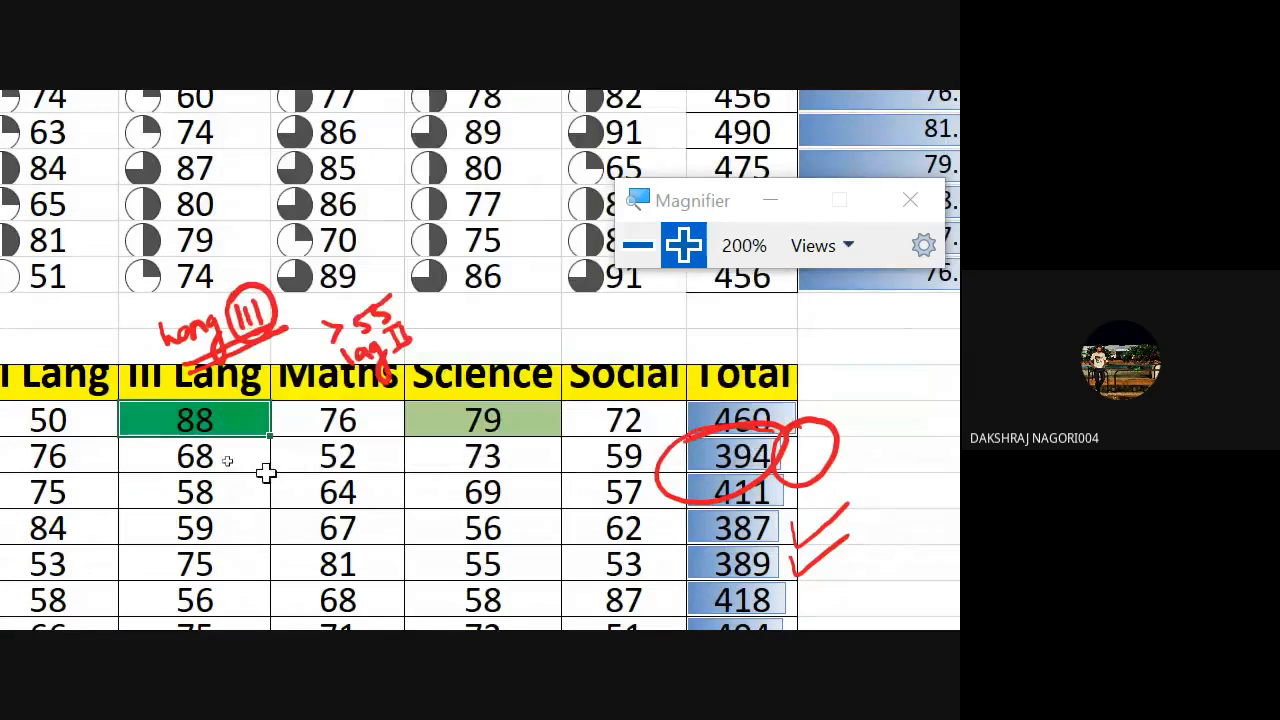
Select the Science marks H16:H23 in the second marks table
click(203, 456)
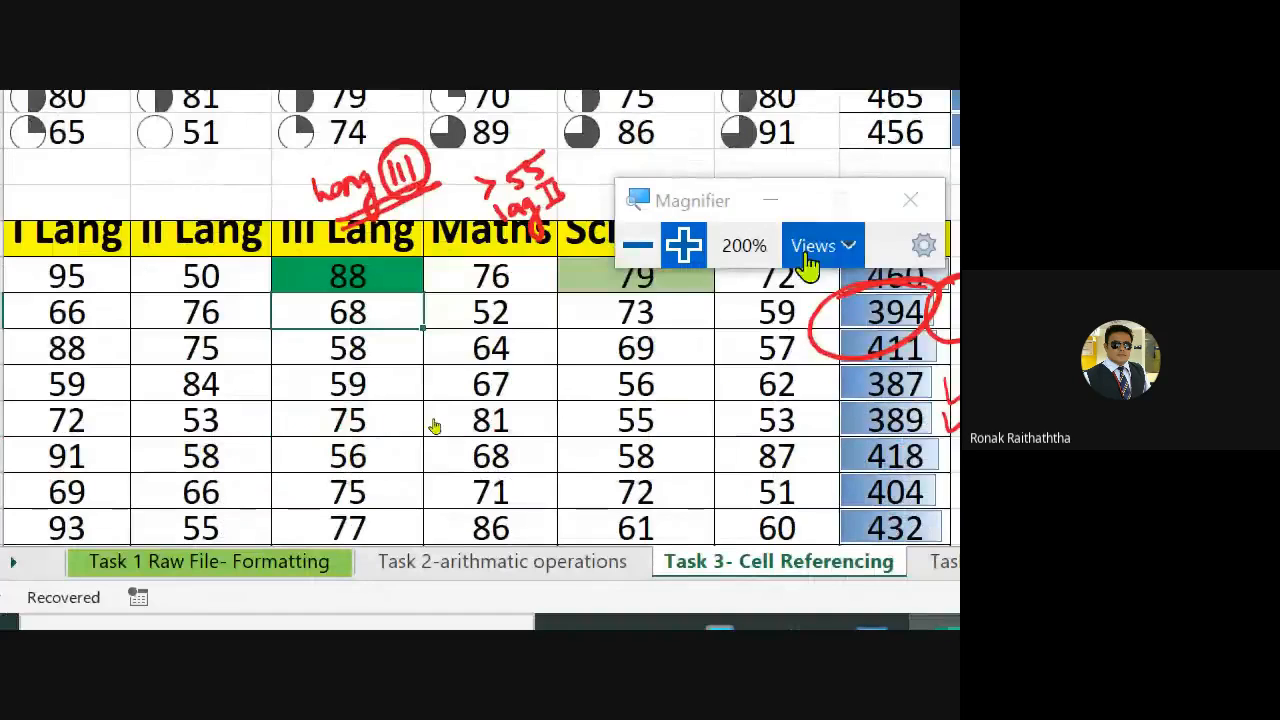
click(492, 286)
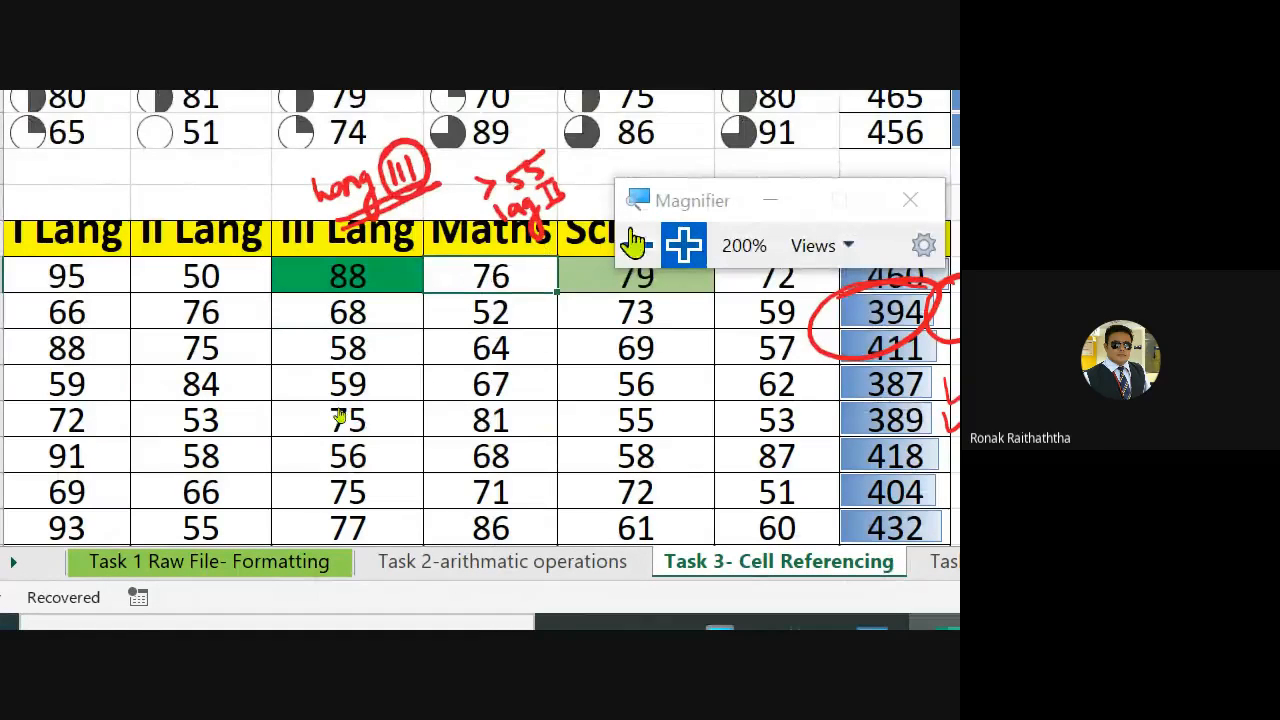
drag(596, 289, 606, 523)
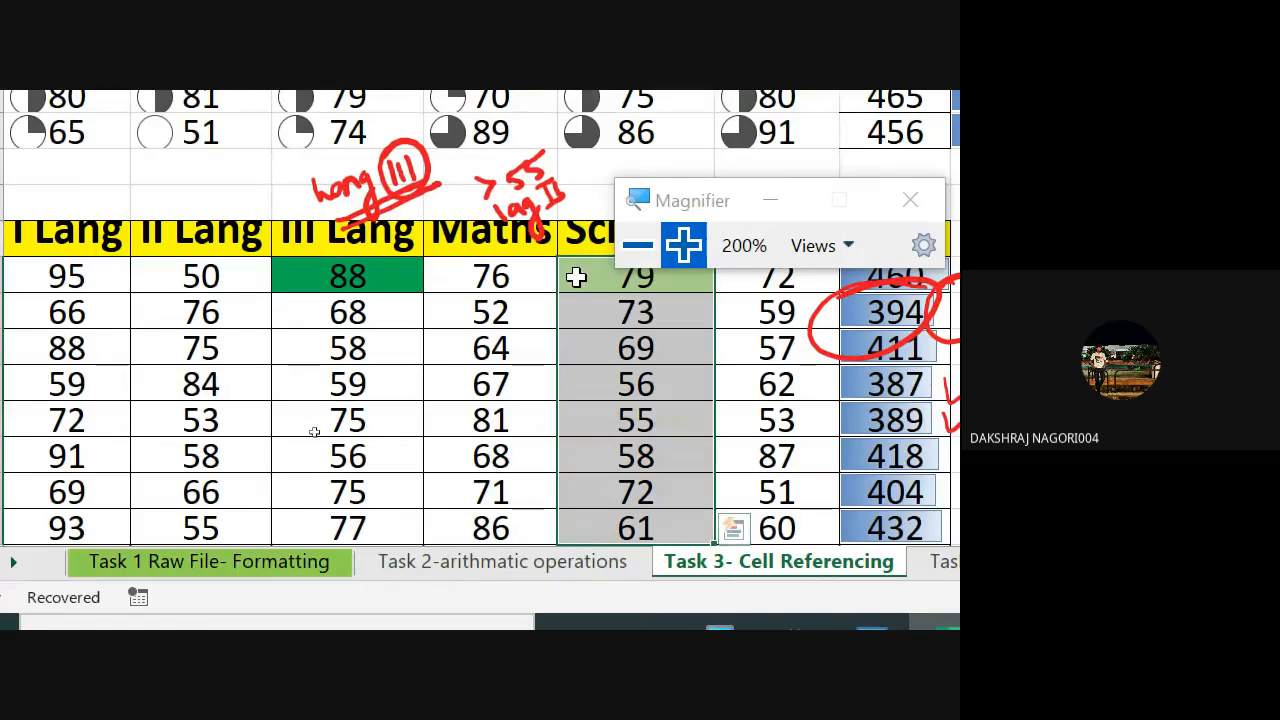
drag(571, 274, 595, 537)
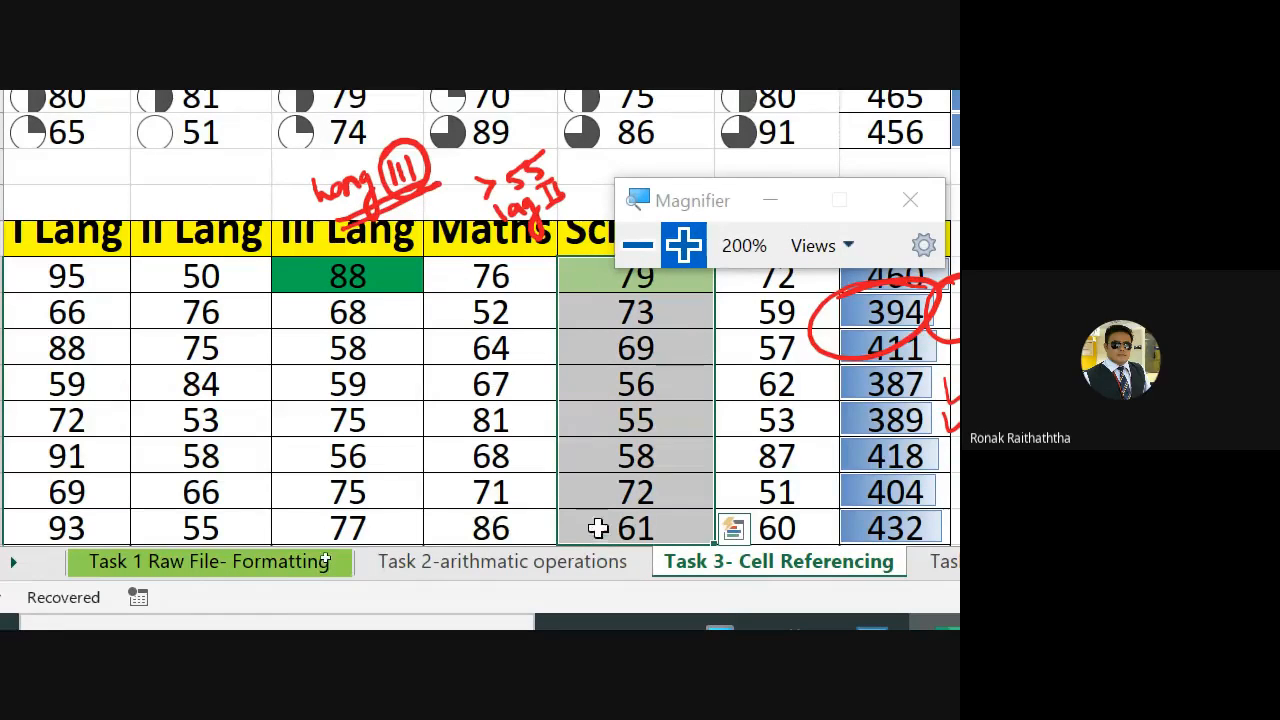
click(596, 371)
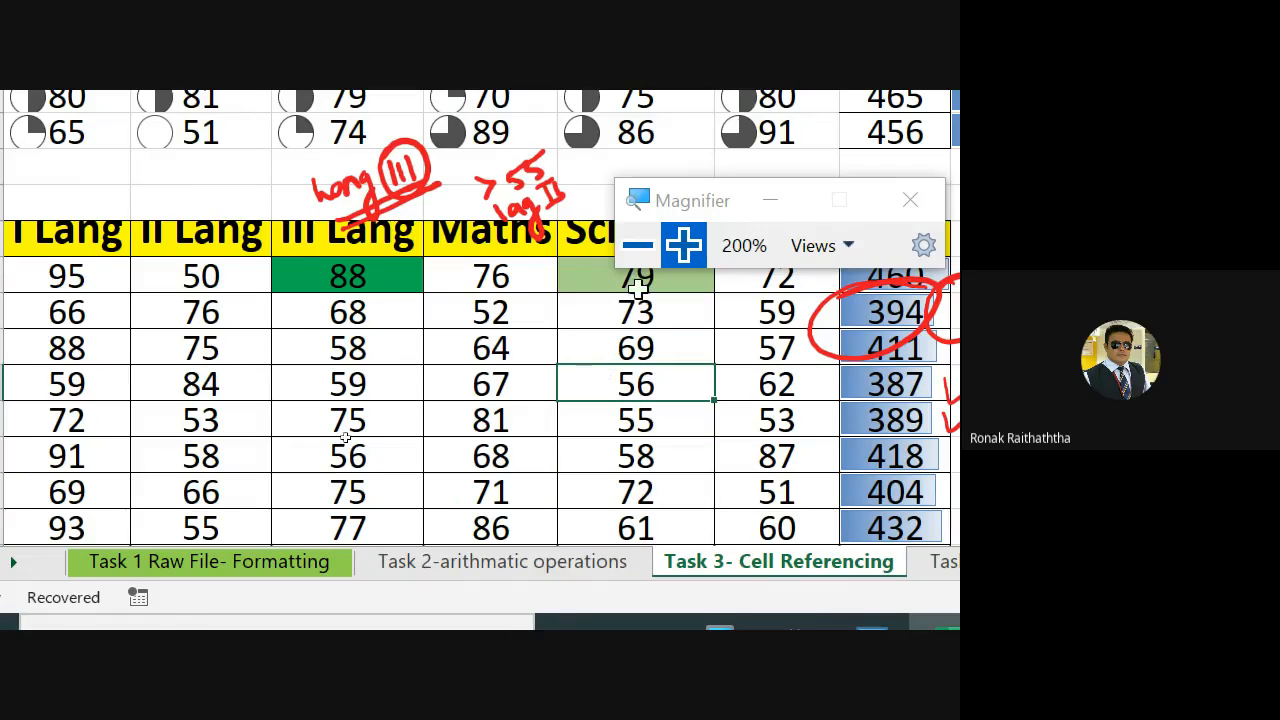
click(598, 280)
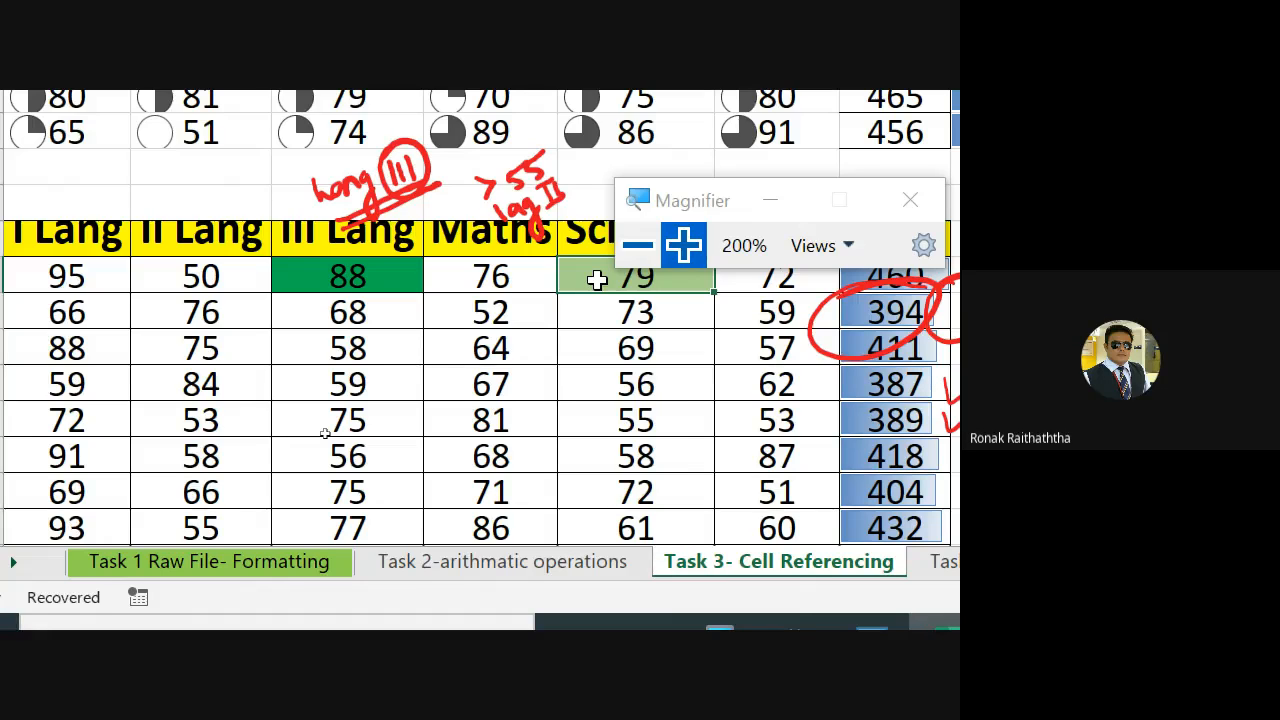
drag(597, 280, 643, 529)
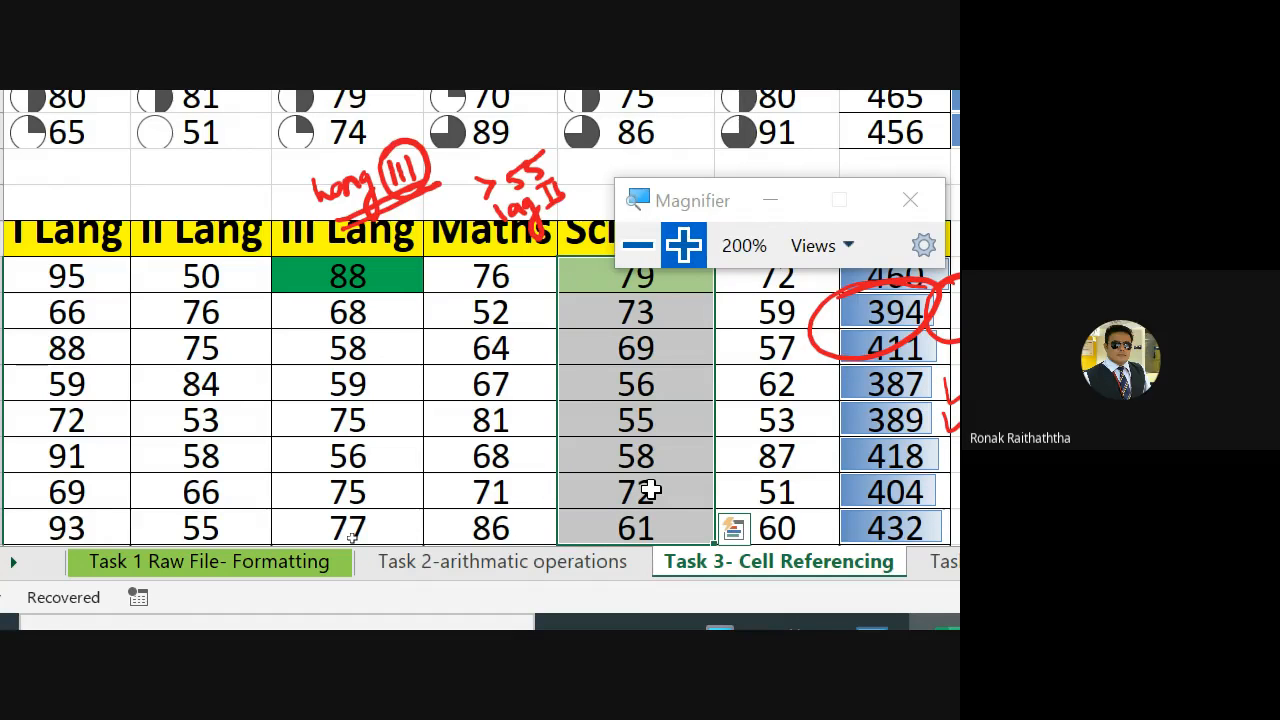
Circle the first Maths mark in G16 with the screen pen and write >70 beside the Maths column
mouse_move(552, 238)
mouse_down()
mouse_move(540, 300)
mouse_move(530, 228)
mouse_up()
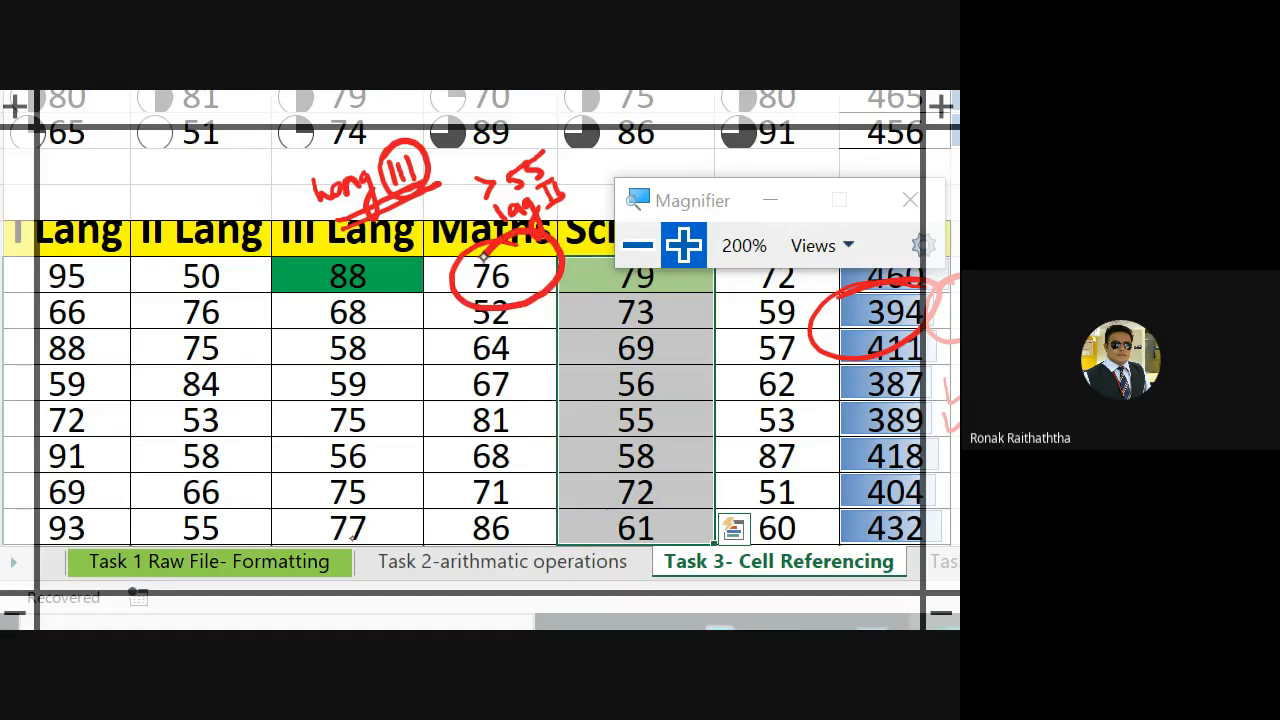
mouse_move(398, 330)
mouse_down()
mouse_move(422, 354)
mouse_move(452, 320)
mouse_up()
drag(375, 350, 395, 395)
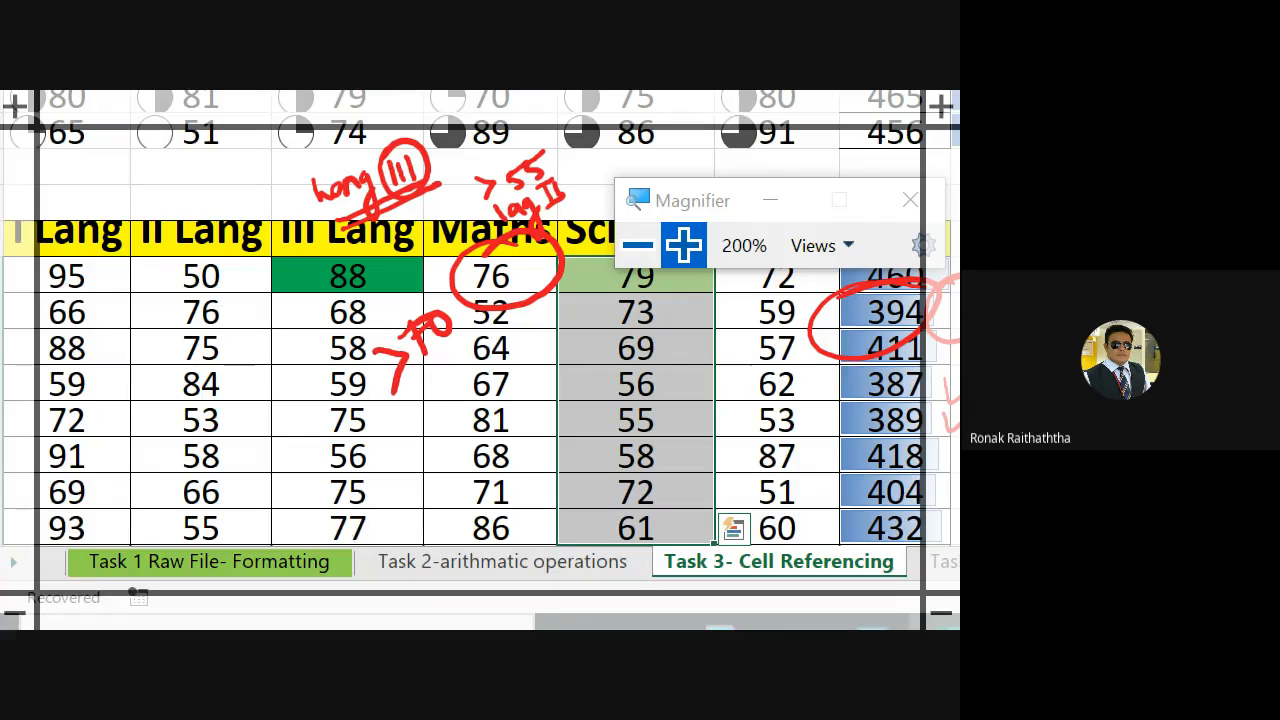
Draw pen check marks beside the Science marks in H18, H20, H22 and H23
mouse_move(542, 340)
mouse_down()
mouse_move(546, 360)
mouse_move(600, 335)
mouse_up()
drag(546, 404, 598, 410)
drag(558, 476, 598, 474)
mouse_move(568, 520)
mouse_down()
mouse_move(585, 538)
mouse_move(626, 500)
mouse_up()
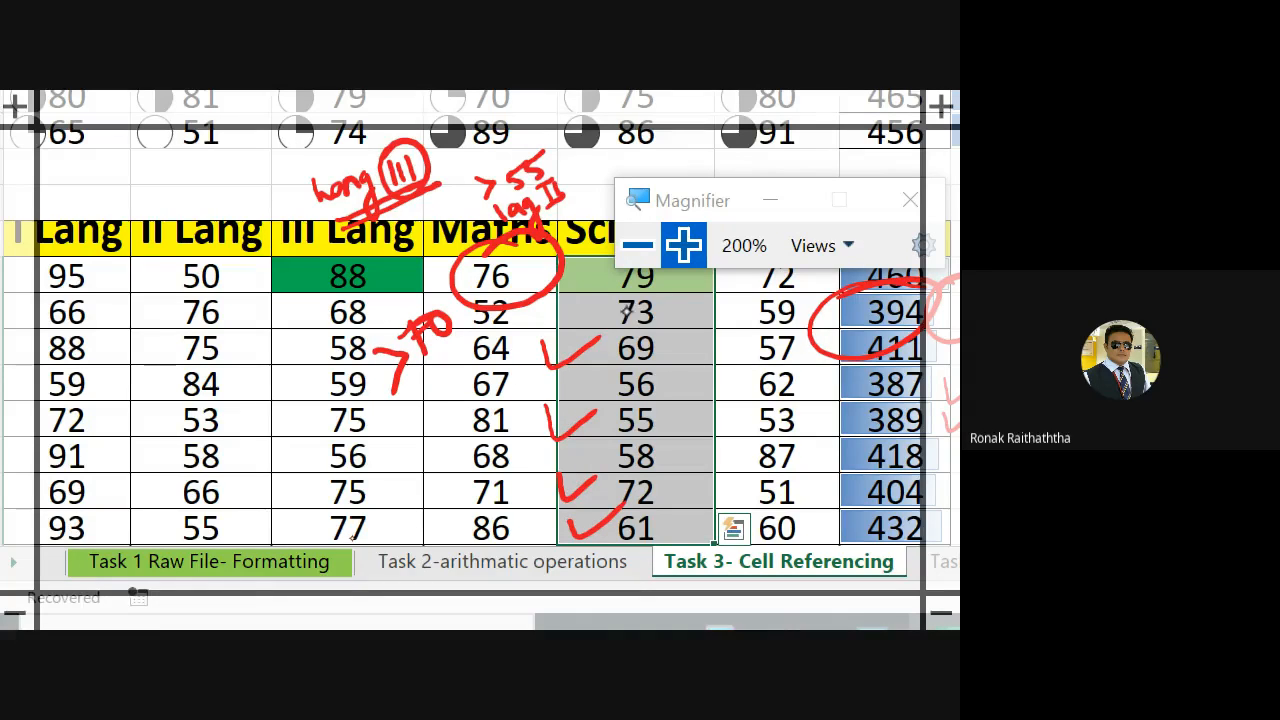
Draw a pen arc beside the Science mark in H17, then add a check mark and thicker circle at the Maths mark in G16
drag(590, 302, 552, 318)
mouse_move(416, 270)
mouse_down()
mouse_move(422, 292)
mouse_move(512, 196)
mouse_up()
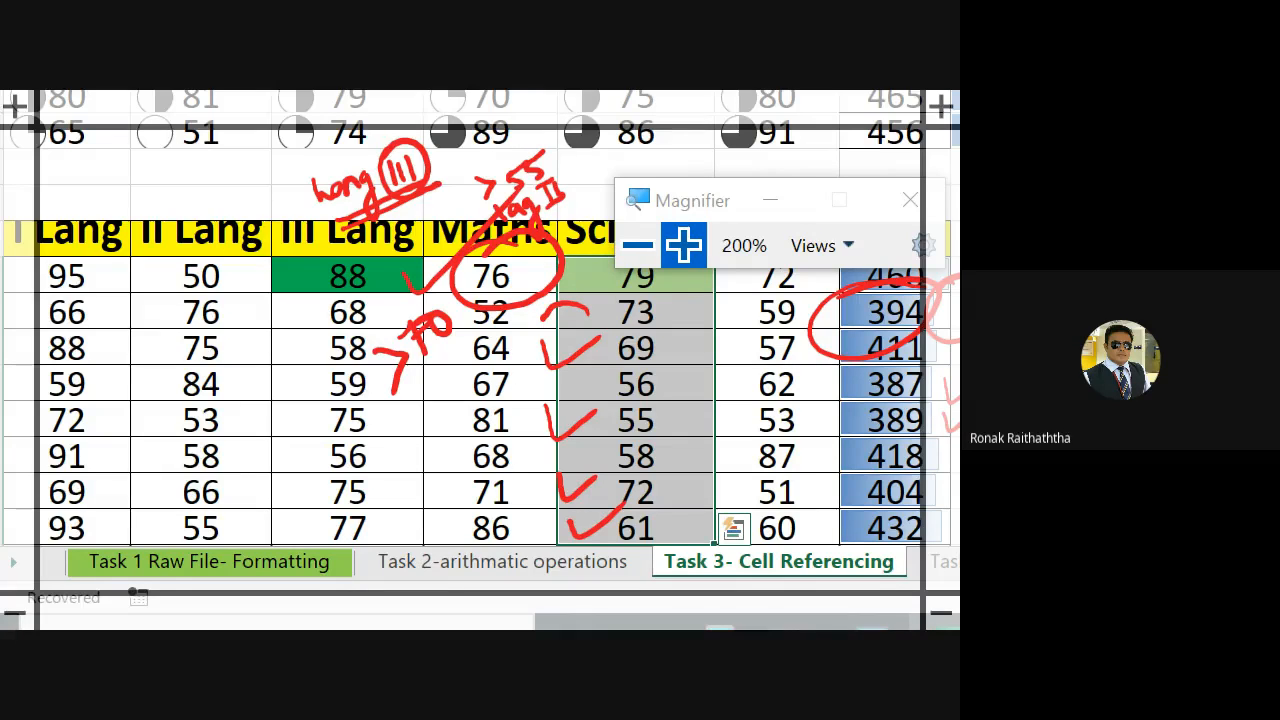
mouse_move(504, 234)
mouse_down()
mouse_move(450, 283)
mouse_move(446, 242)
mouse_move(480, 338)
mouse_move(456, 256)
mouse_up()
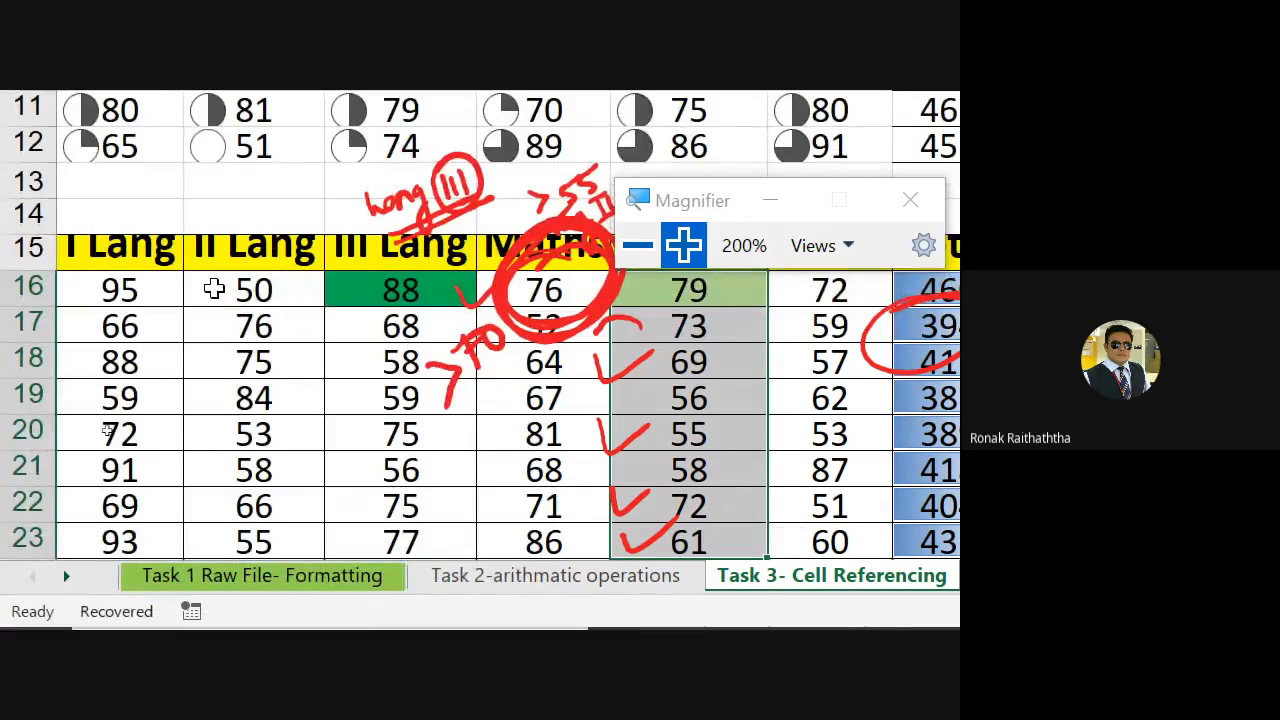
Select the first II Lang mark, cell E16, in the second table and reduce the Magnifier zoom to 100%
click(215, 289)
click(124, 290)
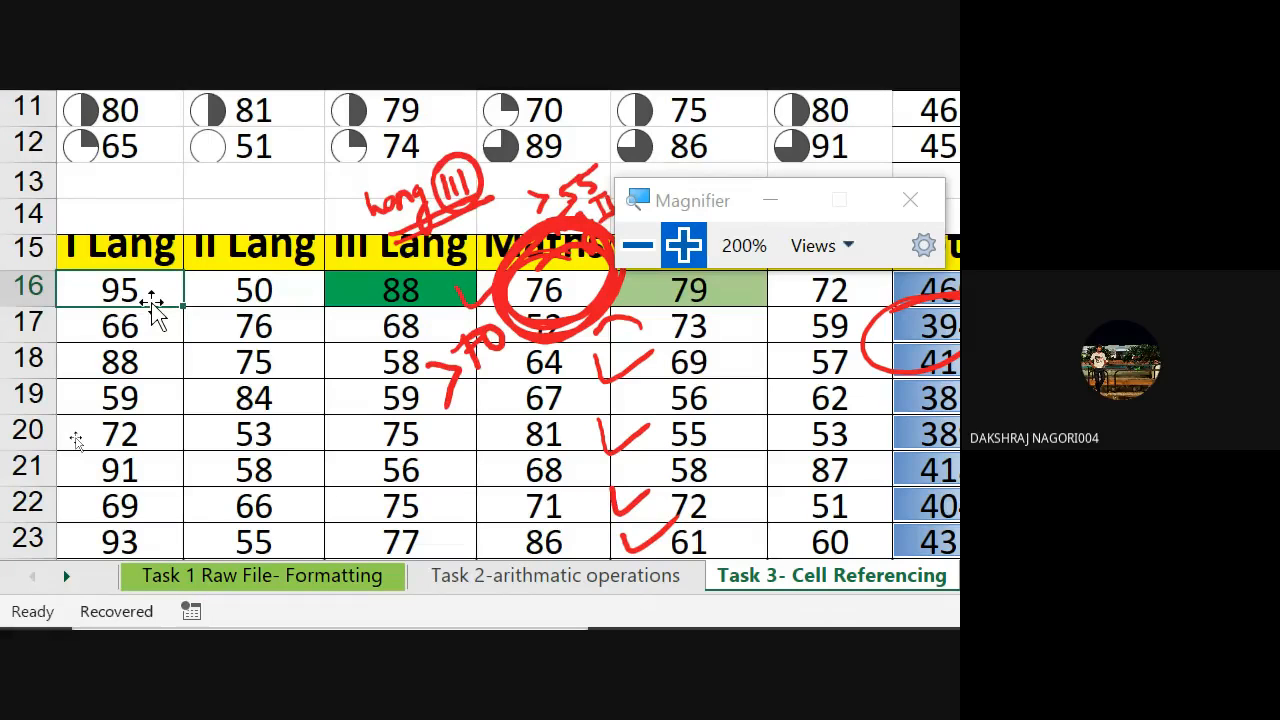
click(258, 285)
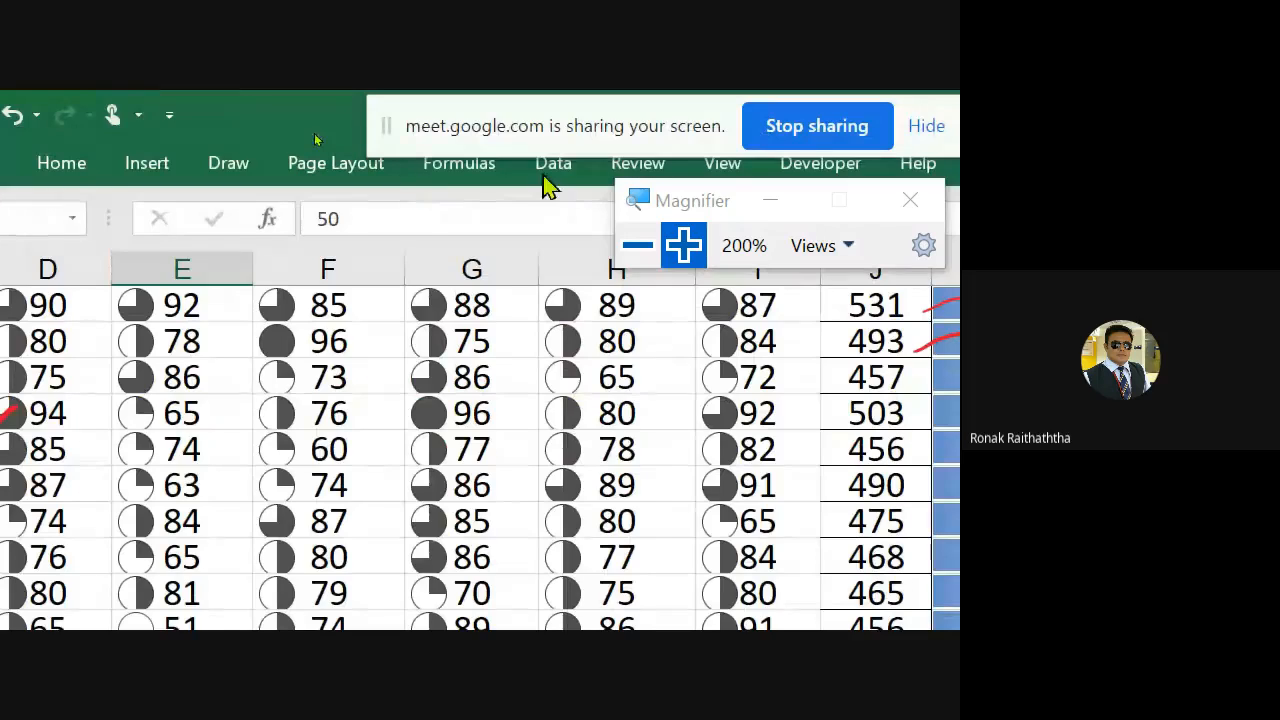
click(638, 246)
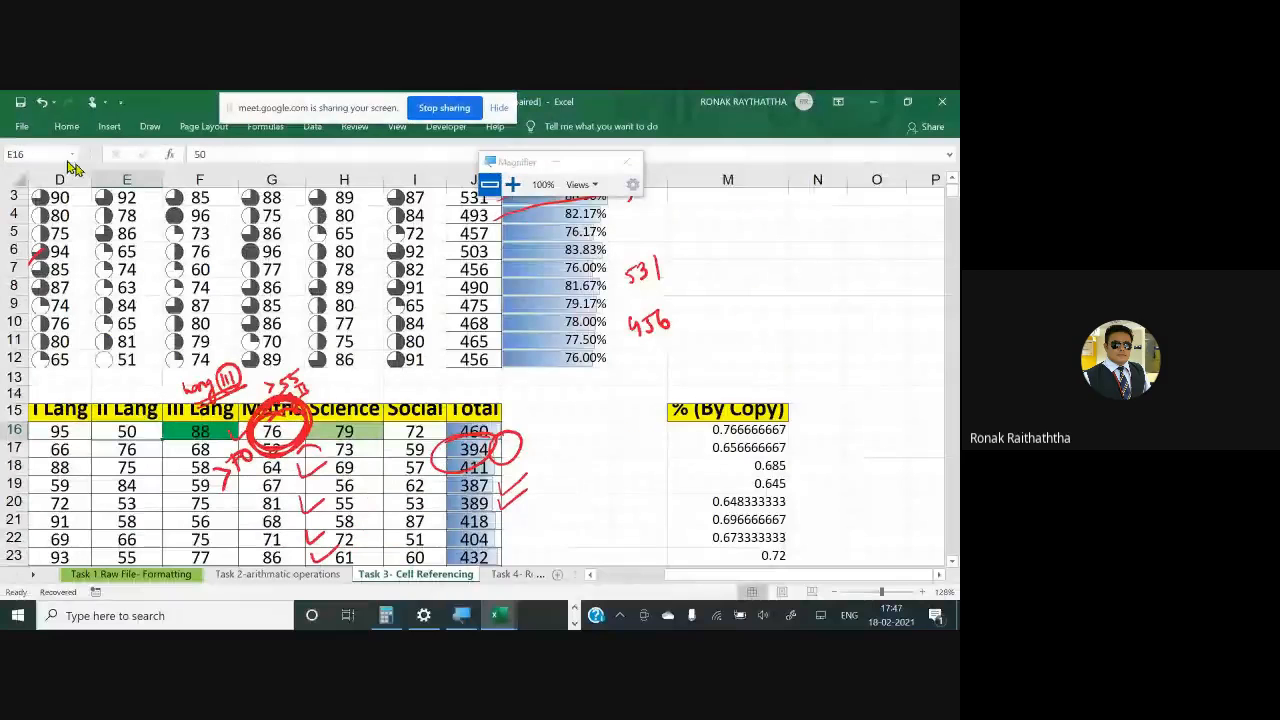
Move the Magnifier window clear of the conditional formatting controls and open a new formatting rule for E16
click(66, 131)
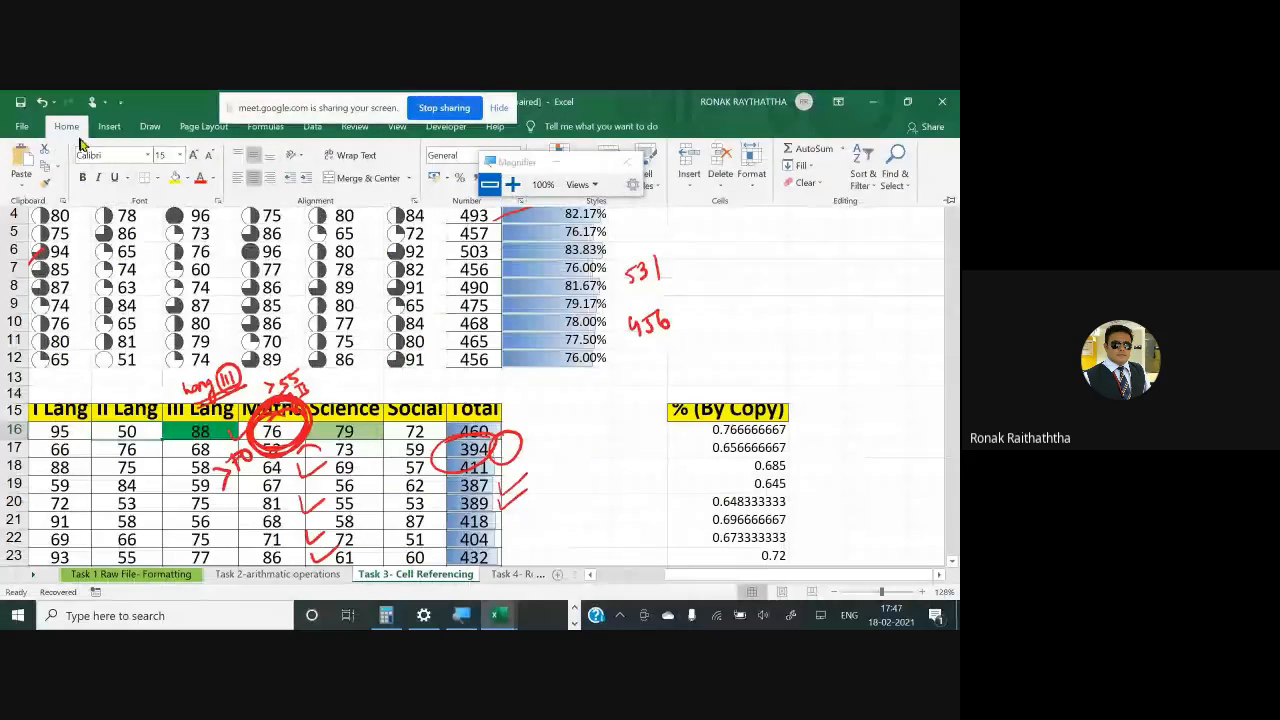
click(124, 430)
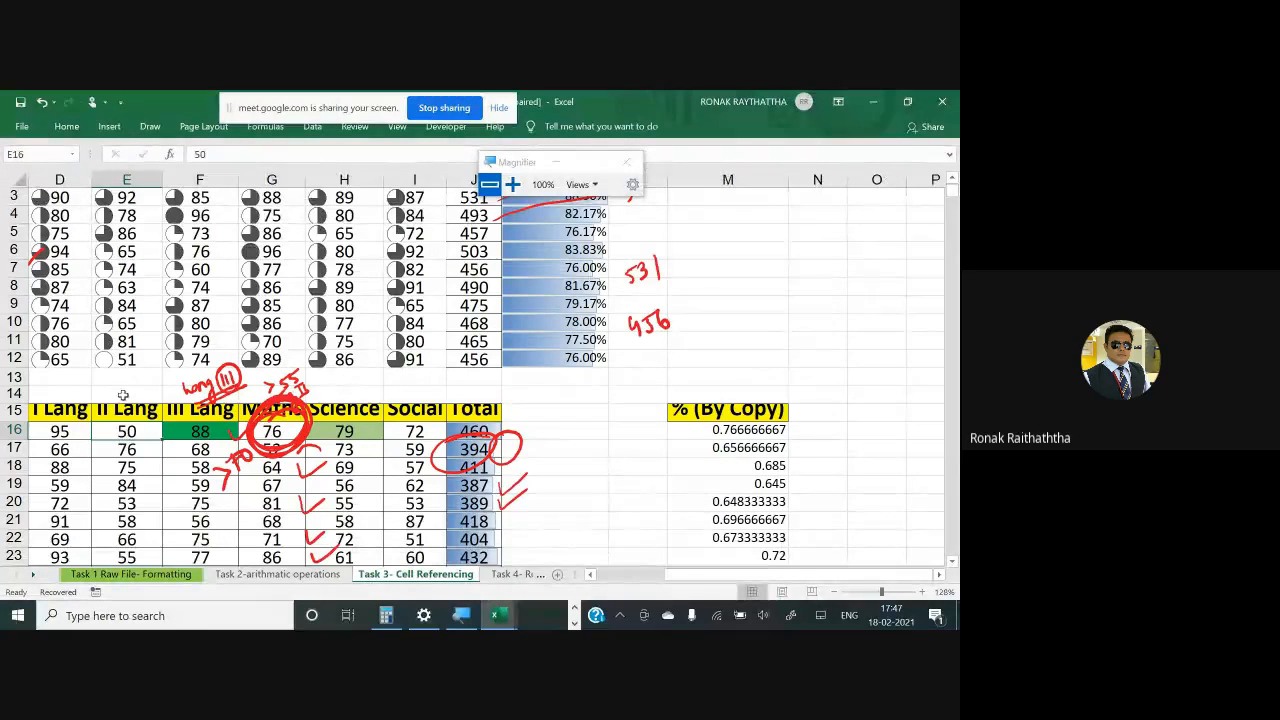
click(66, 127)
drag(508, 162, 744, 108)
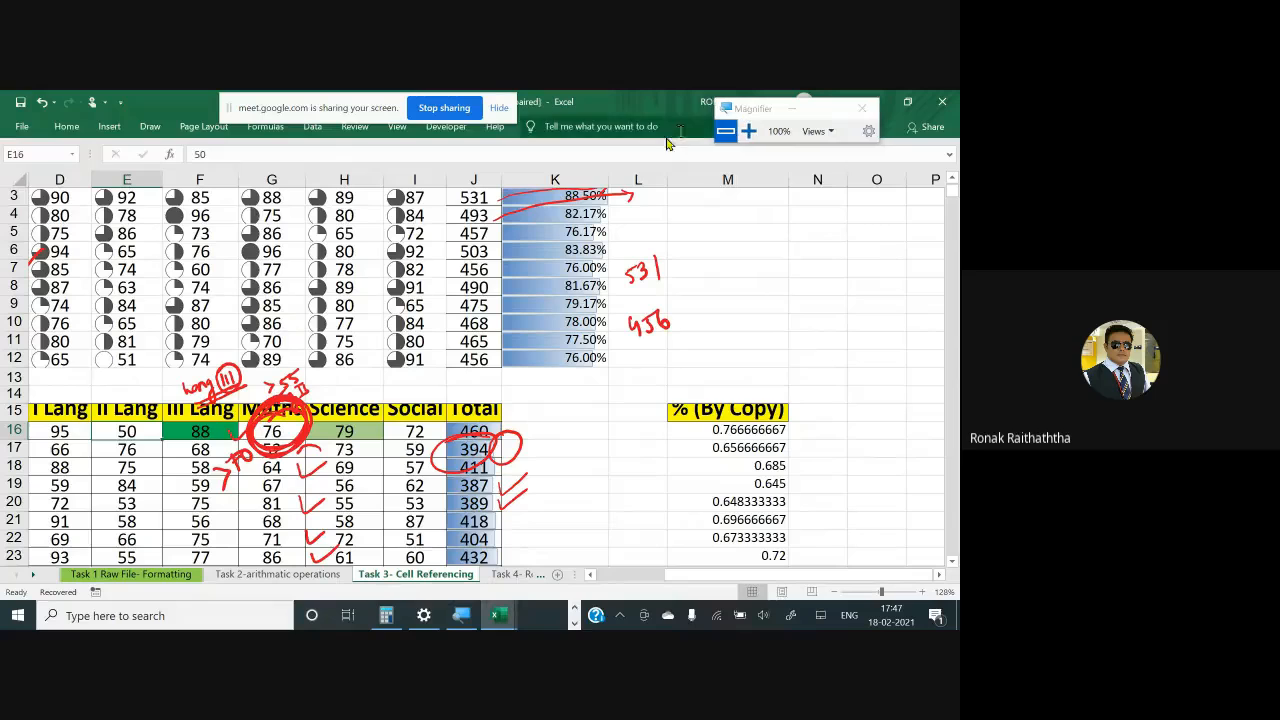
click(66, 126)
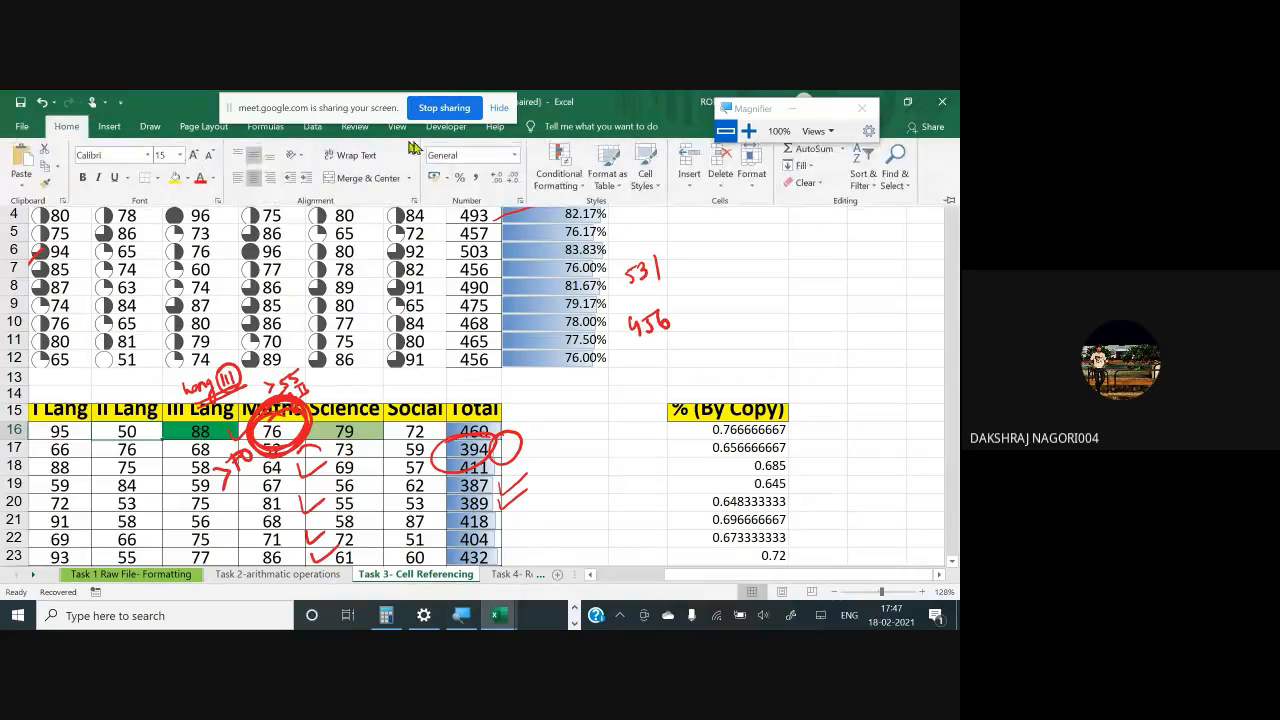
click(550, 192)
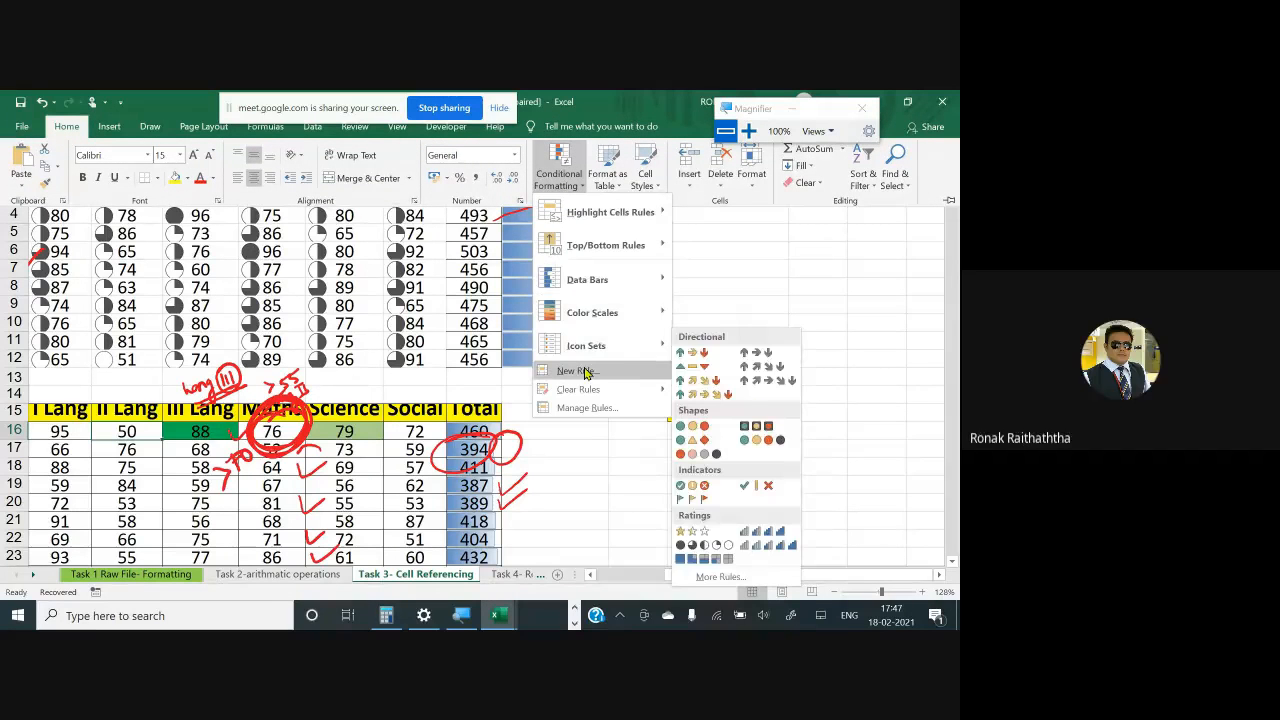
click(578, 370)
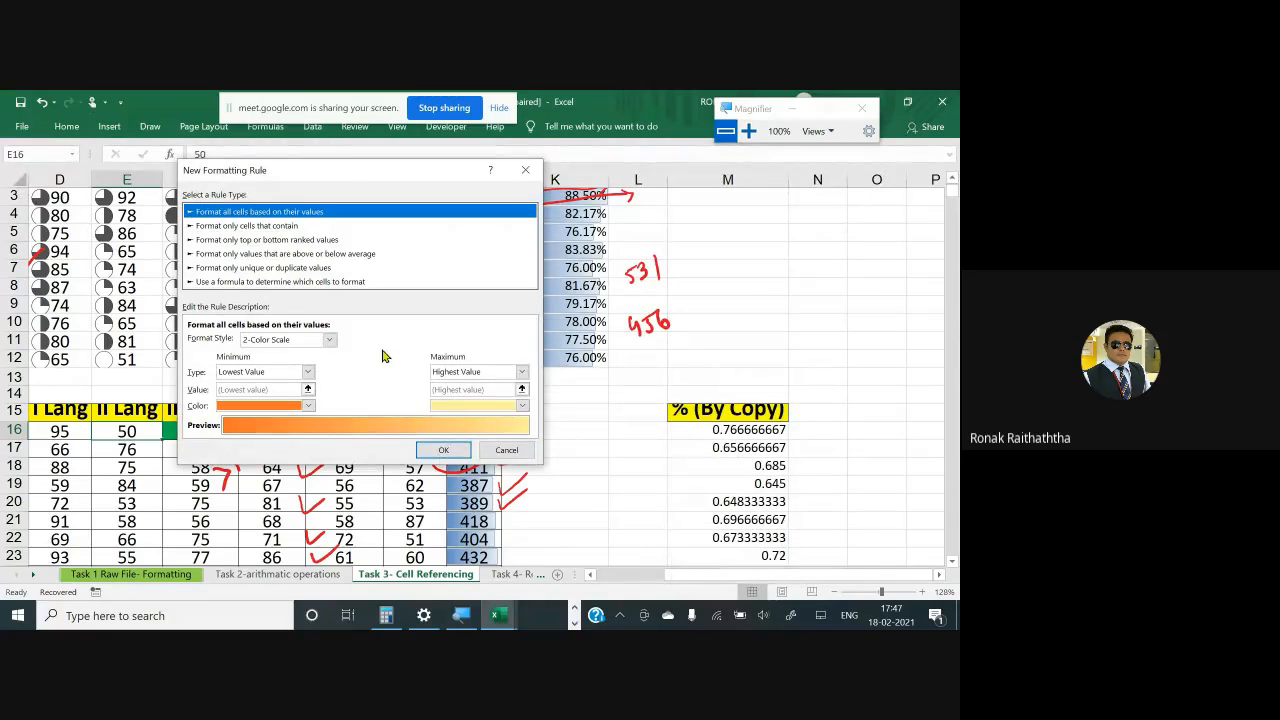
Base E16's new rule on the formula =$D$16>90 and raise the Magnifier zoom to 200%
click(276, 283)
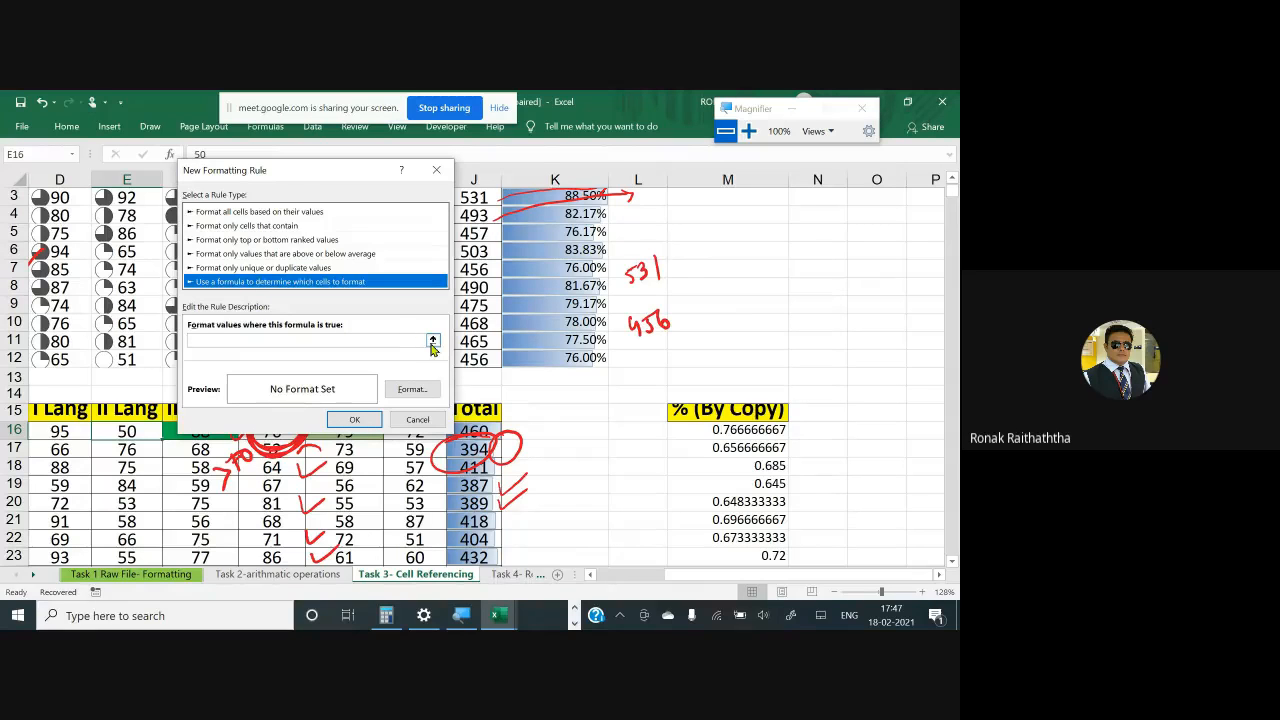
click(294, 340)
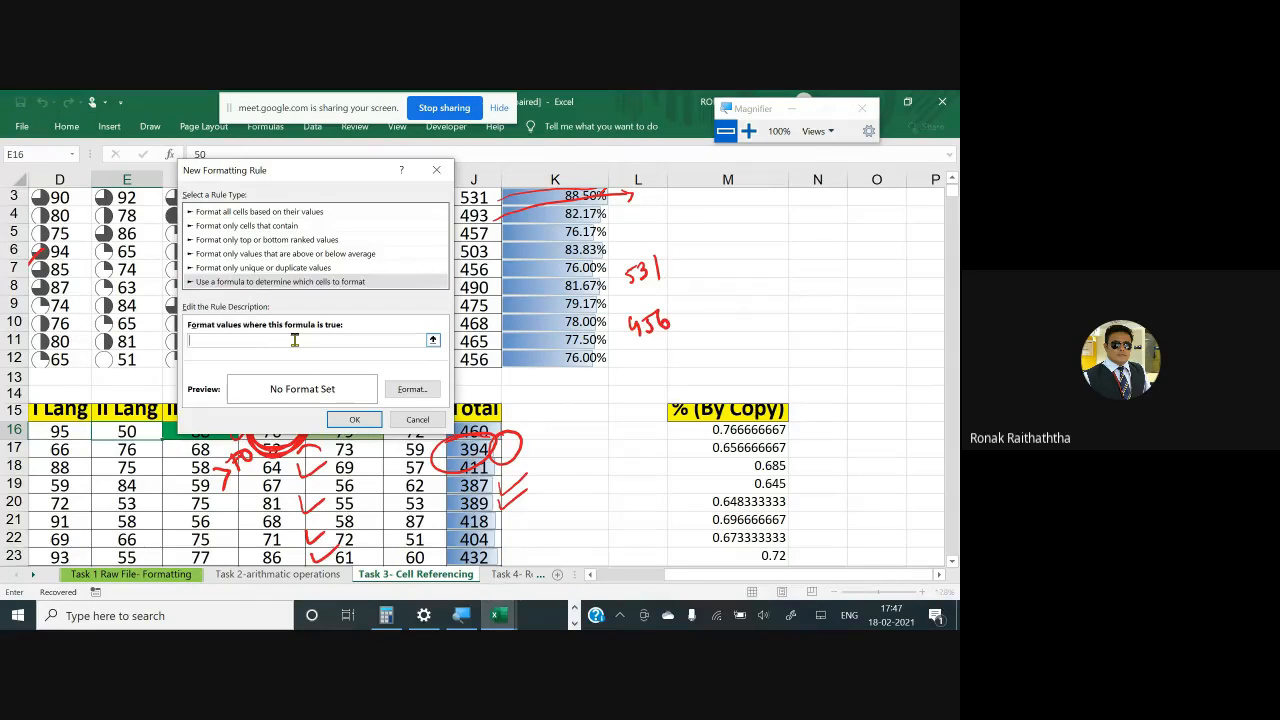
click(433, 340)
text(=)
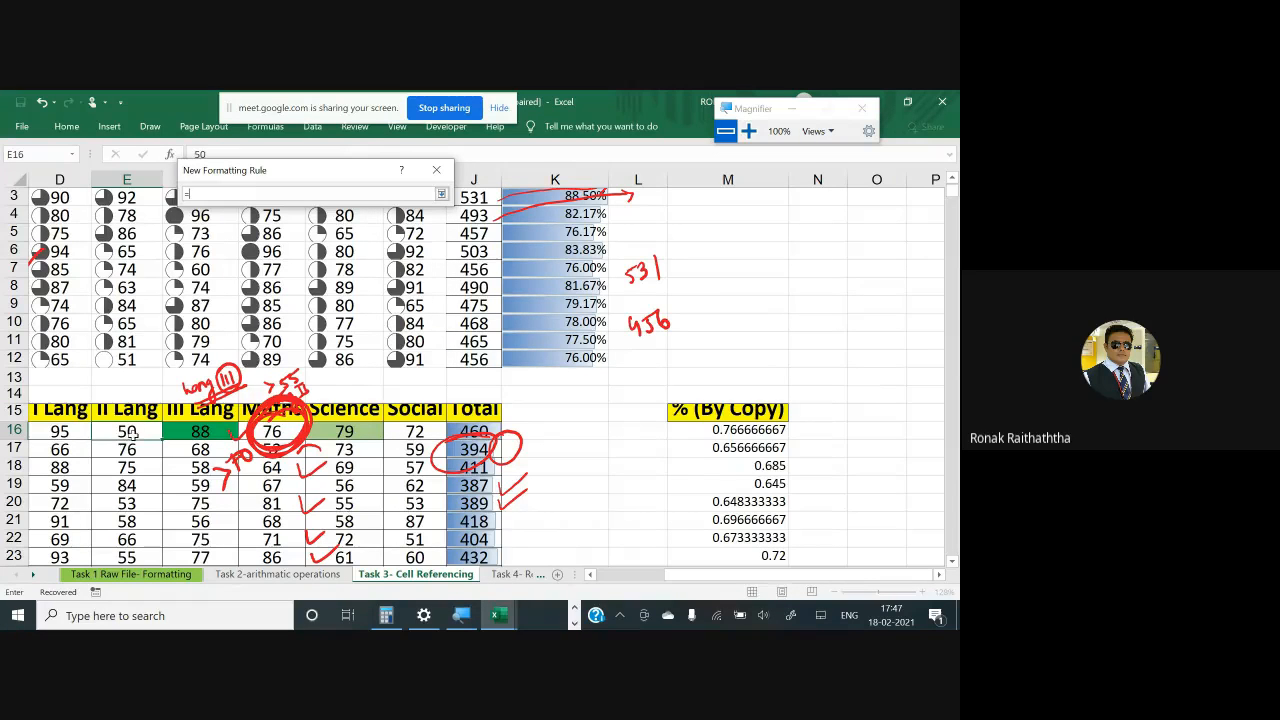
click(60, 432)
text(>96)
scroll(480, 370, up, 1)
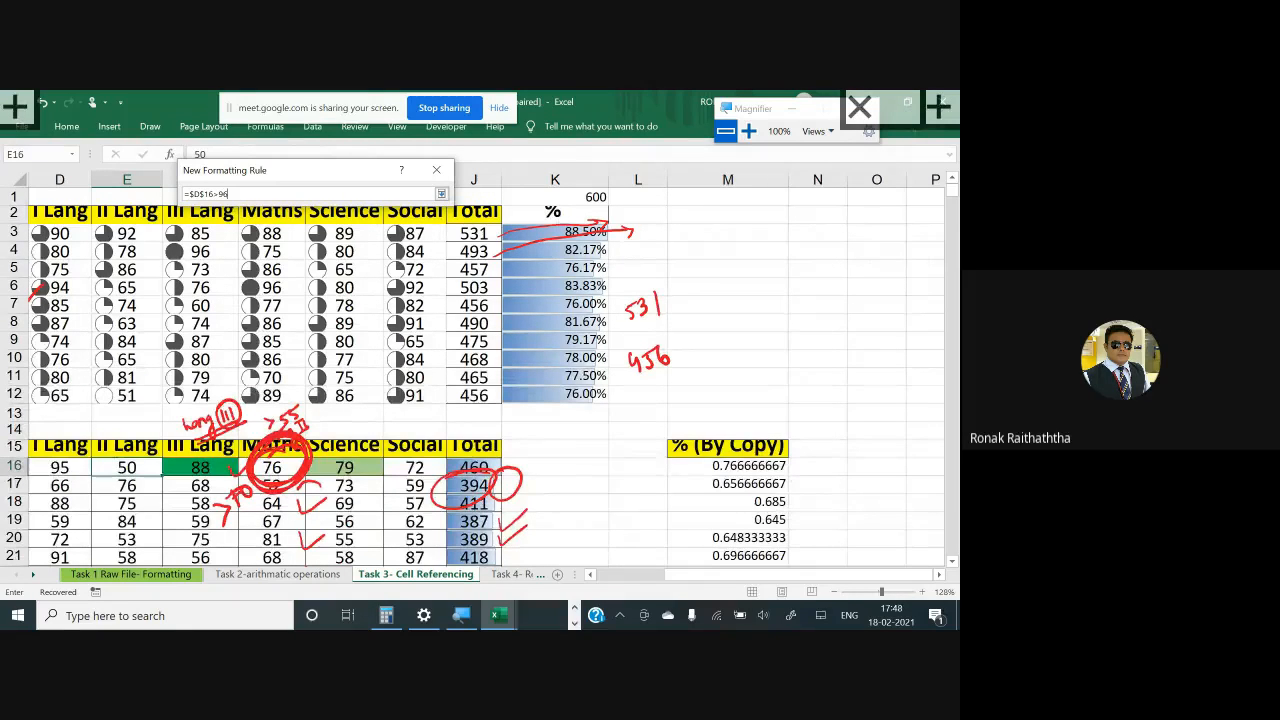
key(BackSpace)
text(5)
click(748, 131)
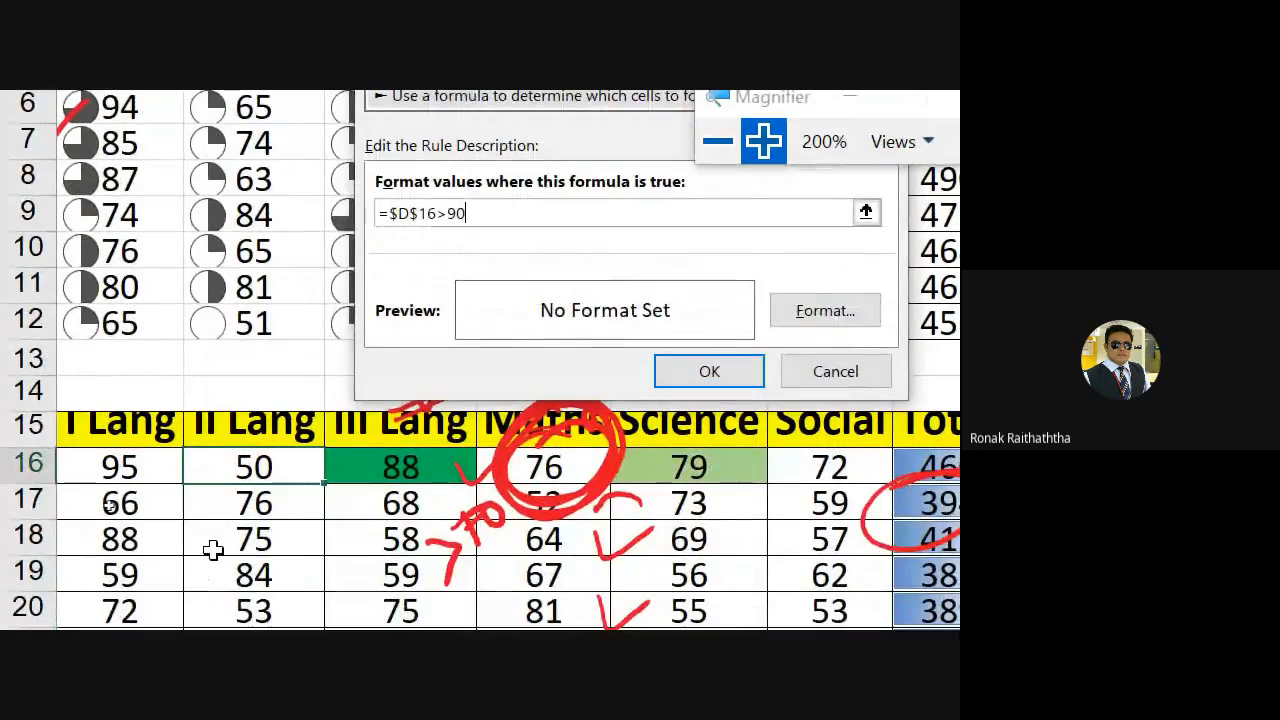
Give the formula rule a light gold fill and apply it to E16
click(810, 312)
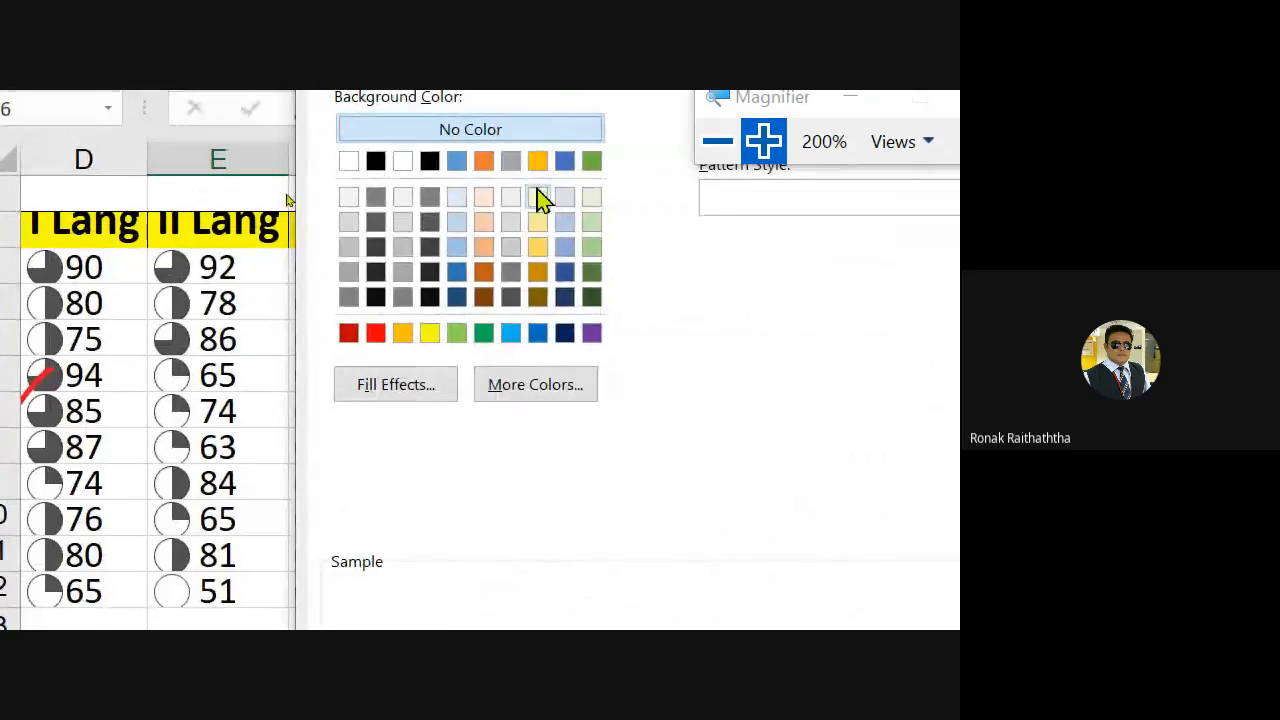
click(543, 200)
click(840, 615)
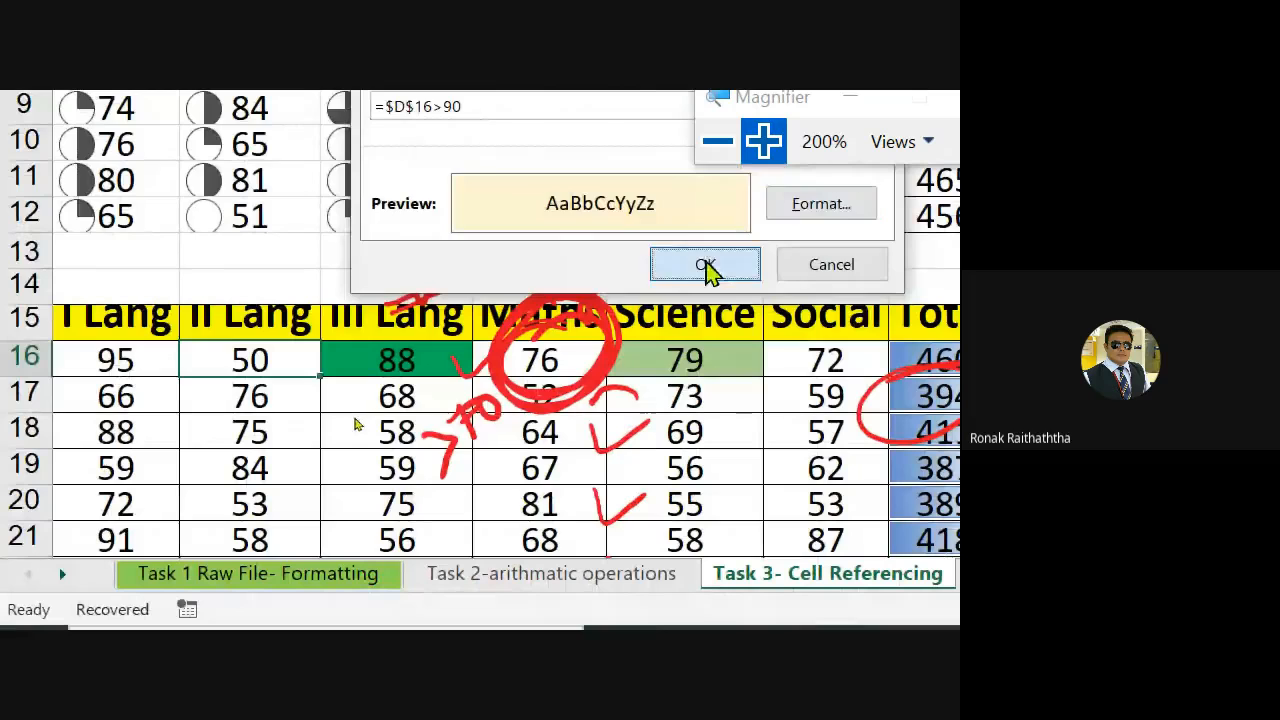
click(706, 265)
click(160, 380)
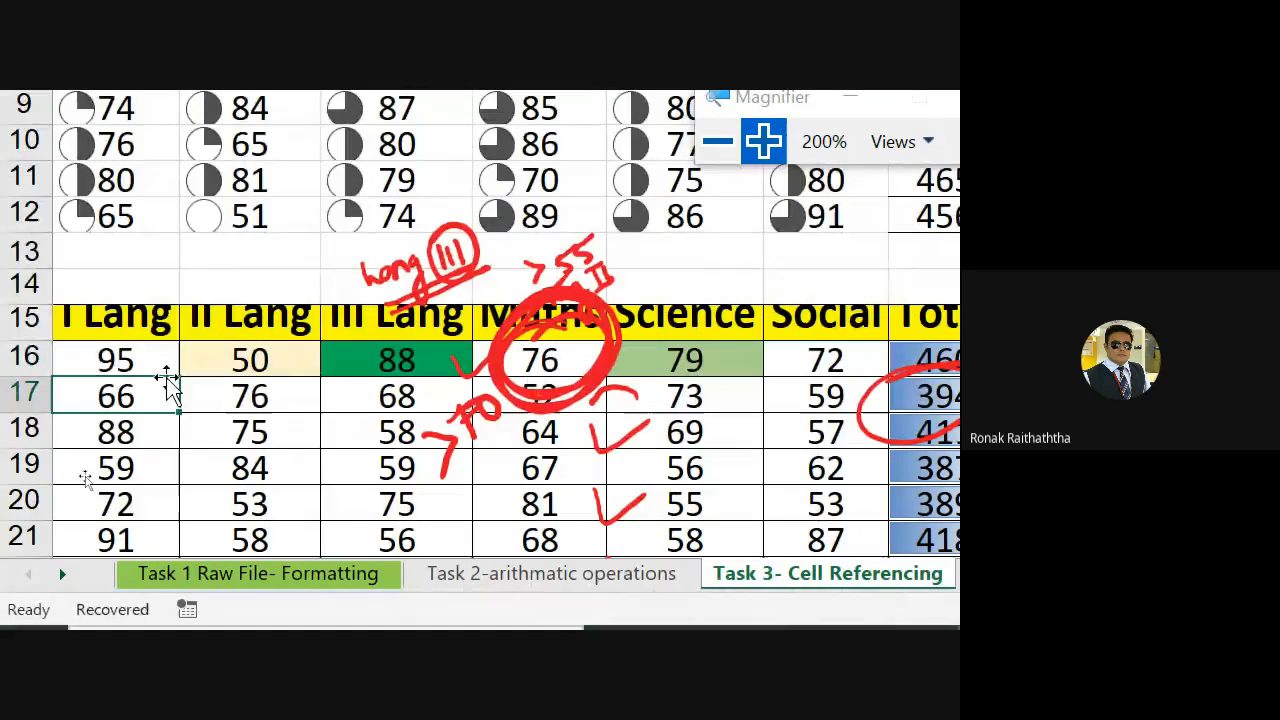
Reselect E16 and display all conditional formatting rules for This Worksheet in the Rules Manager
click(163, 353)
click(194, 360)
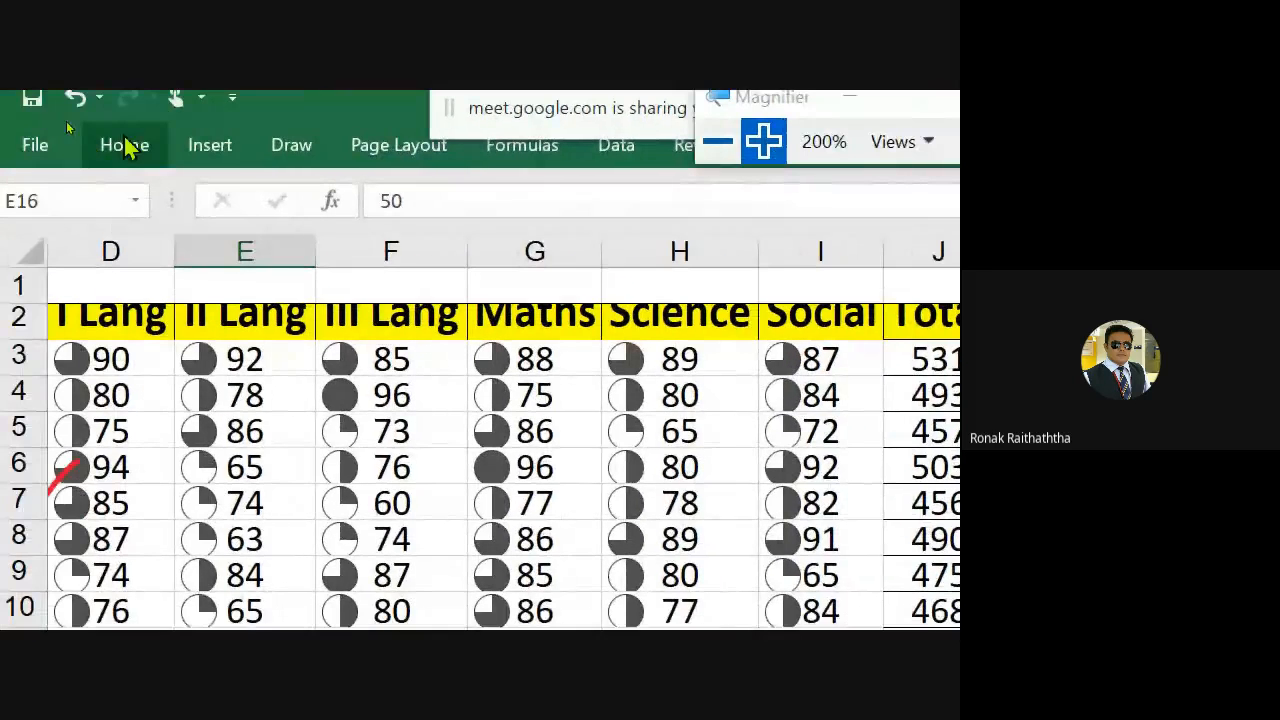
click(25, 163)
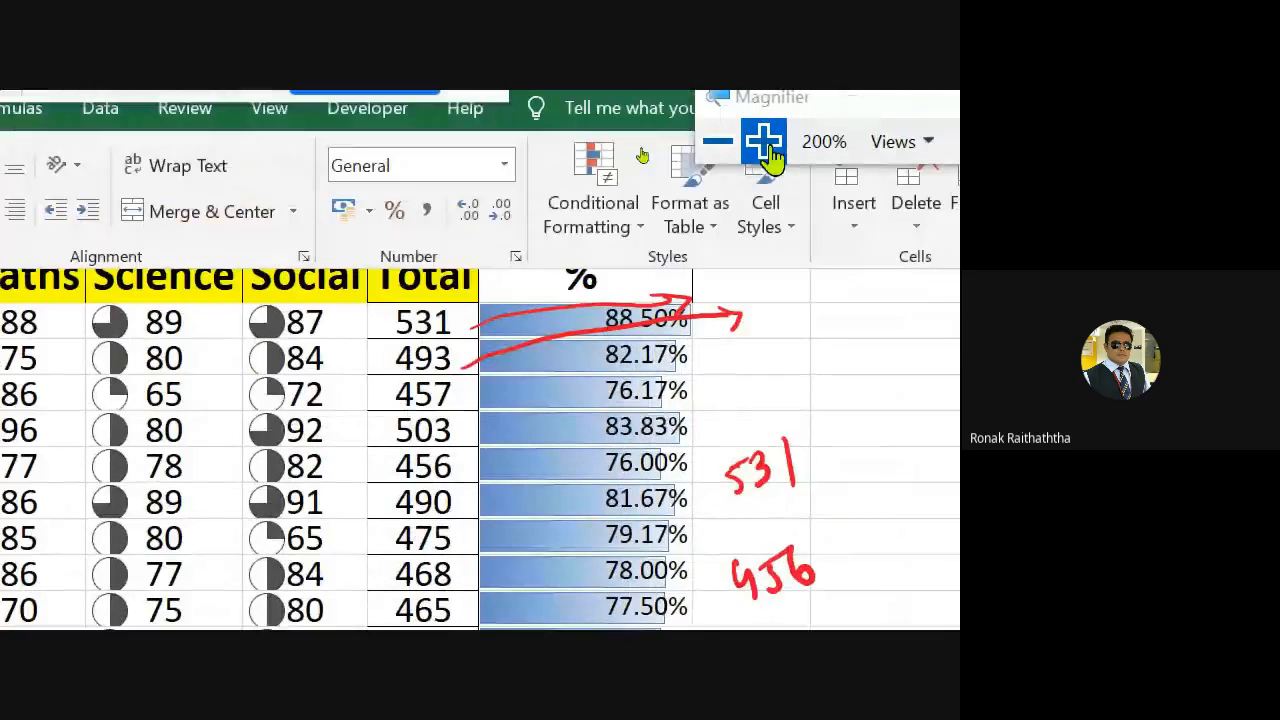
click(593, 212)
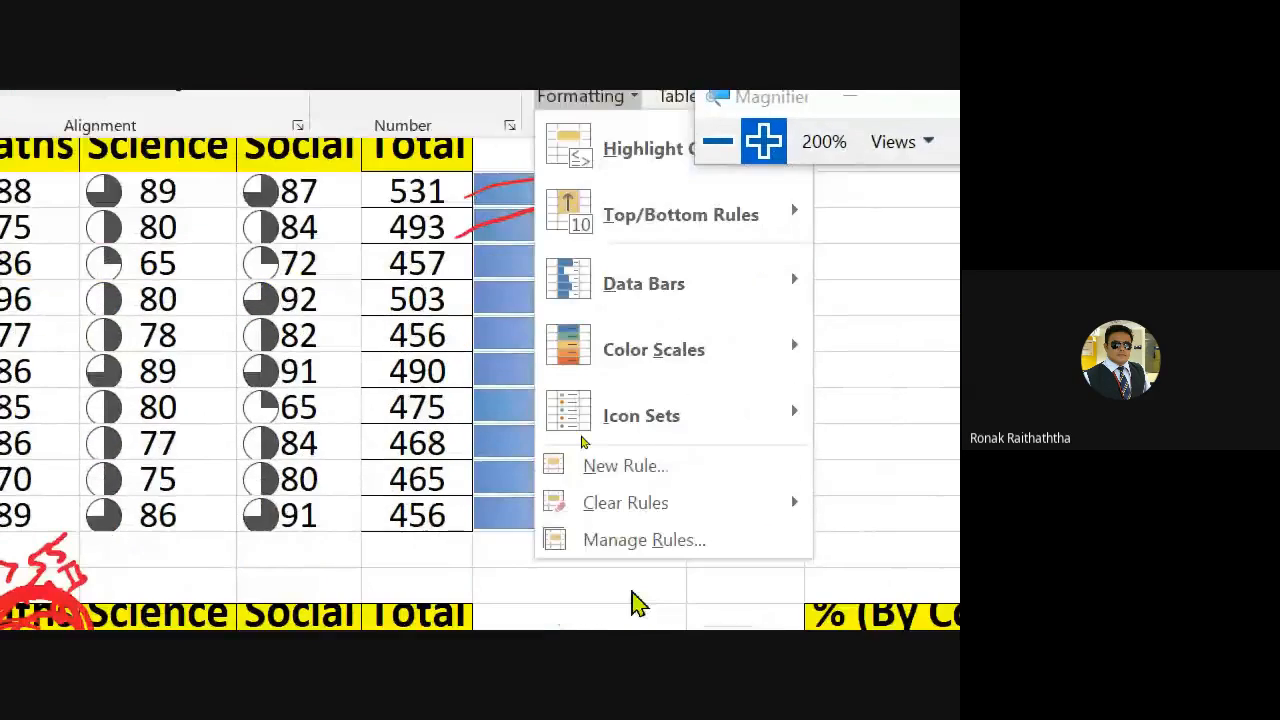
click(625, 538)
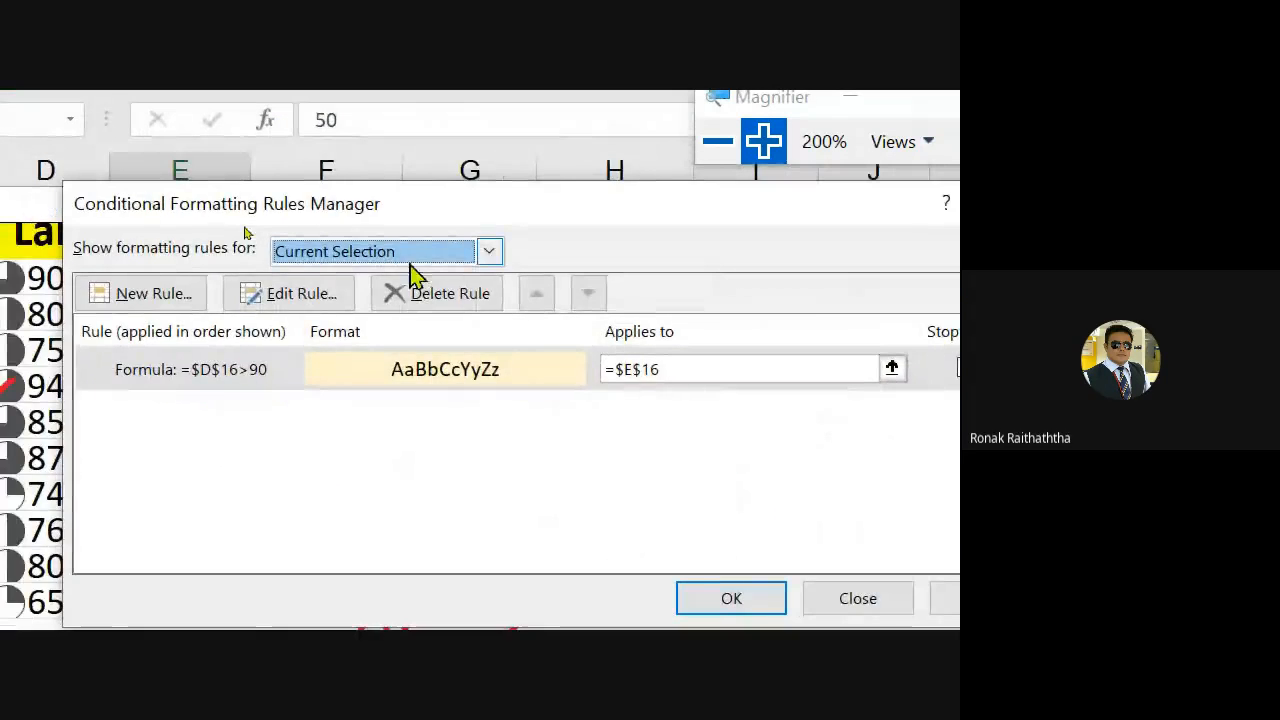
click(490, 252)
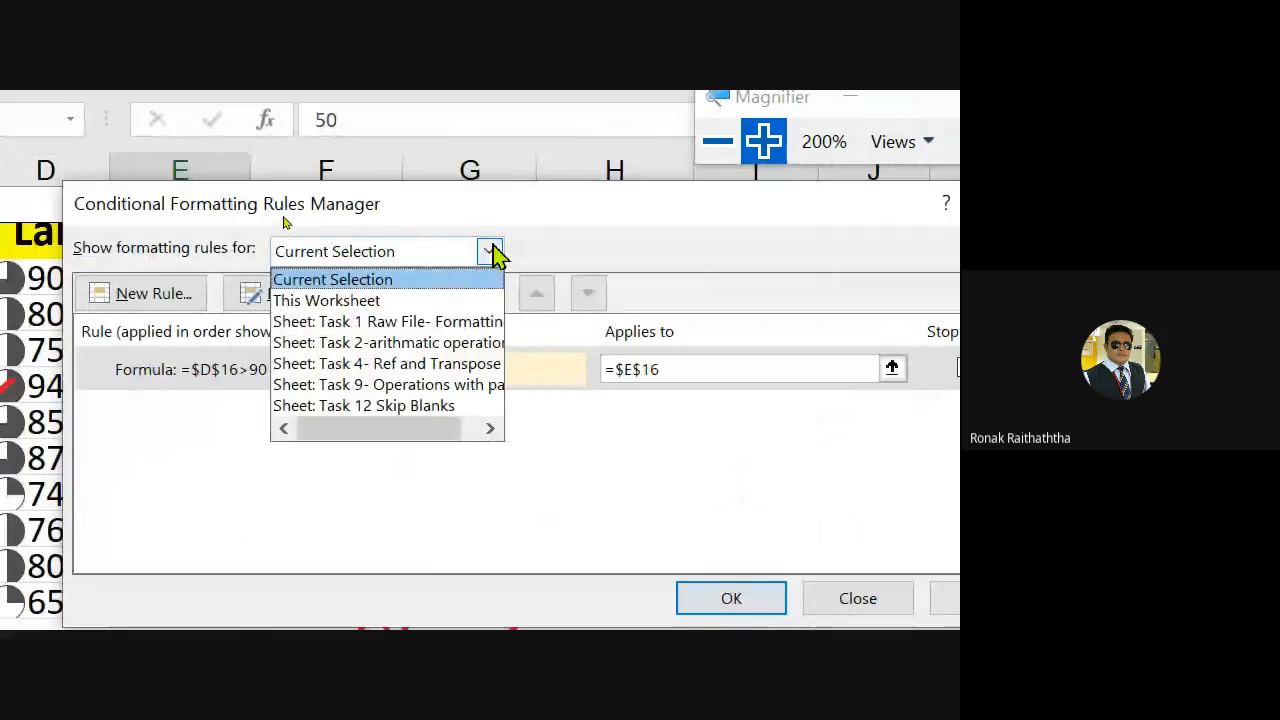
click(397, 310)
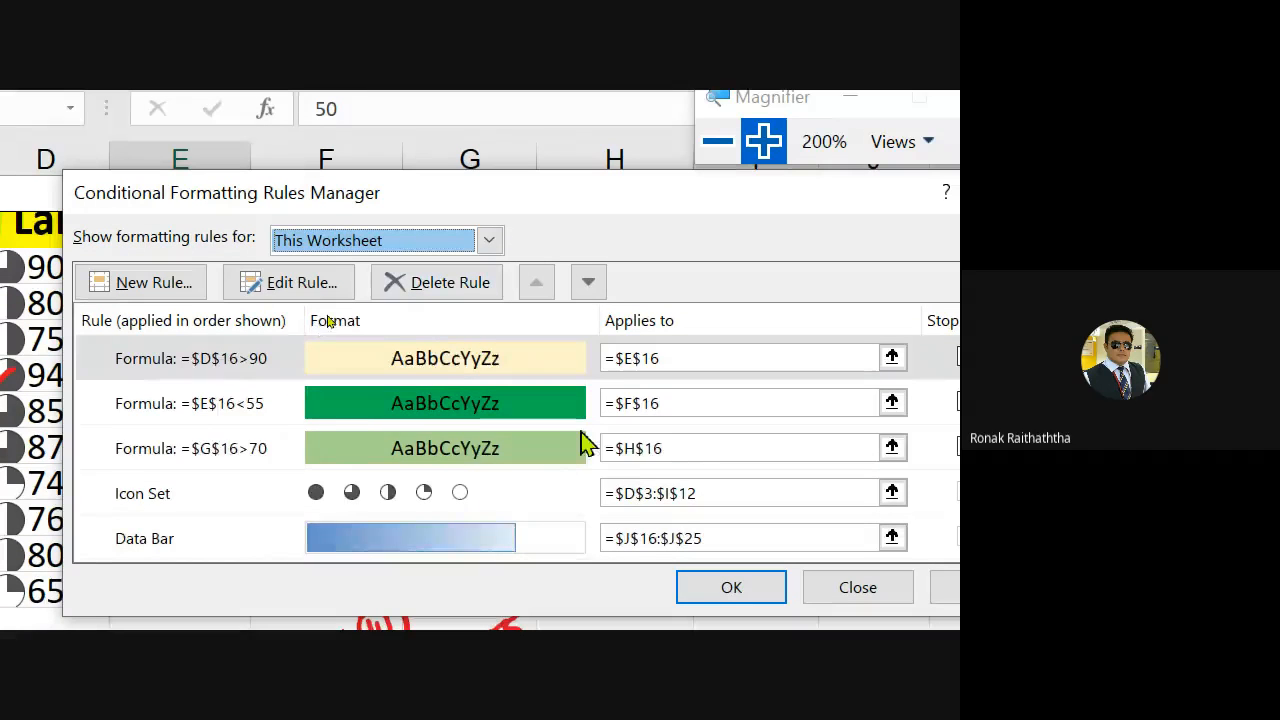
Review the worksheet's conditional formatting rules with their formats and applied ranges, and close the Rules Manager
scroll(600, 430, down, 1)
scroll(608, 437, up, 1)
scroll(610, 440, down, 1)
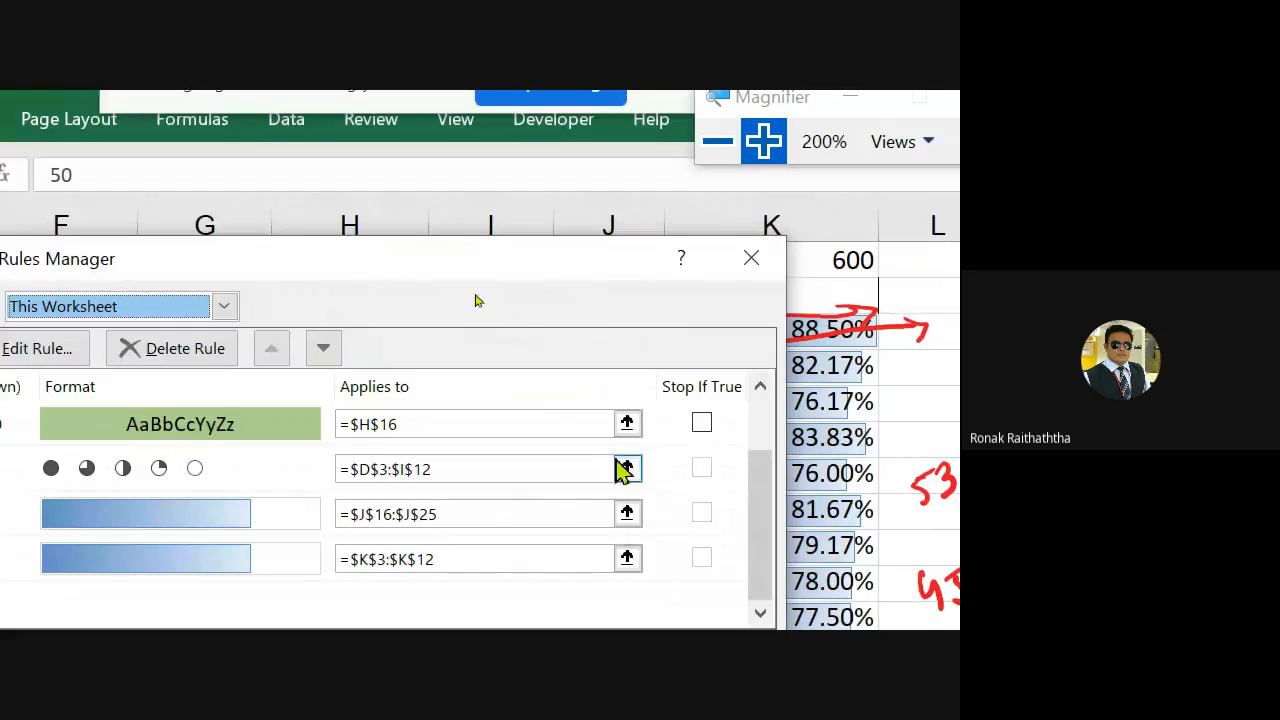
scroll(608, 458, up, 1)
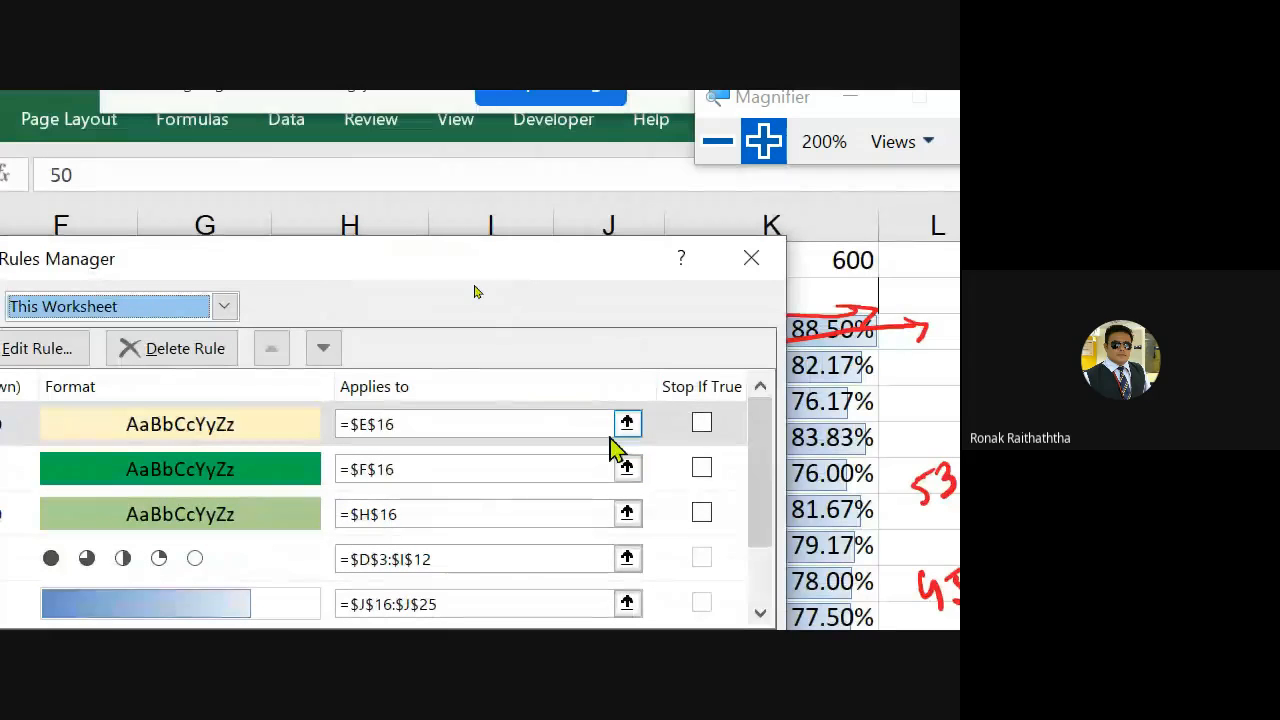
scroll(613, 450, down, 1)
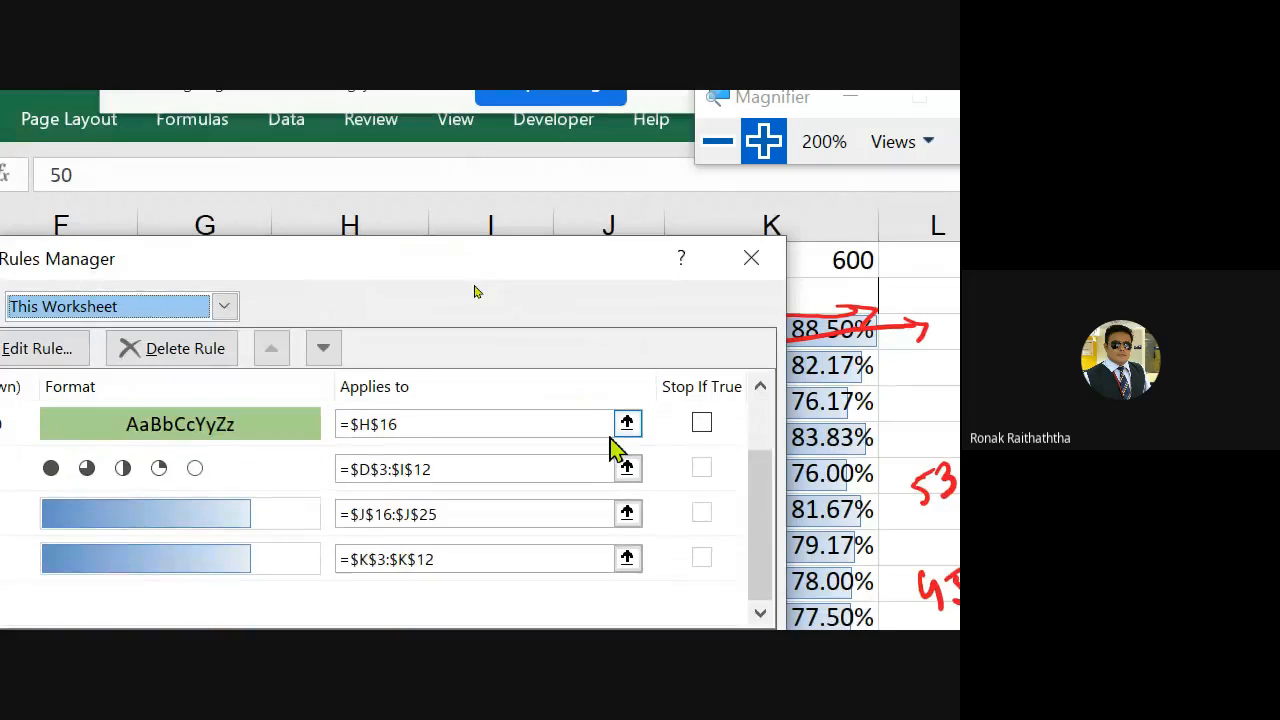
scroll(628, 485, up, 1)
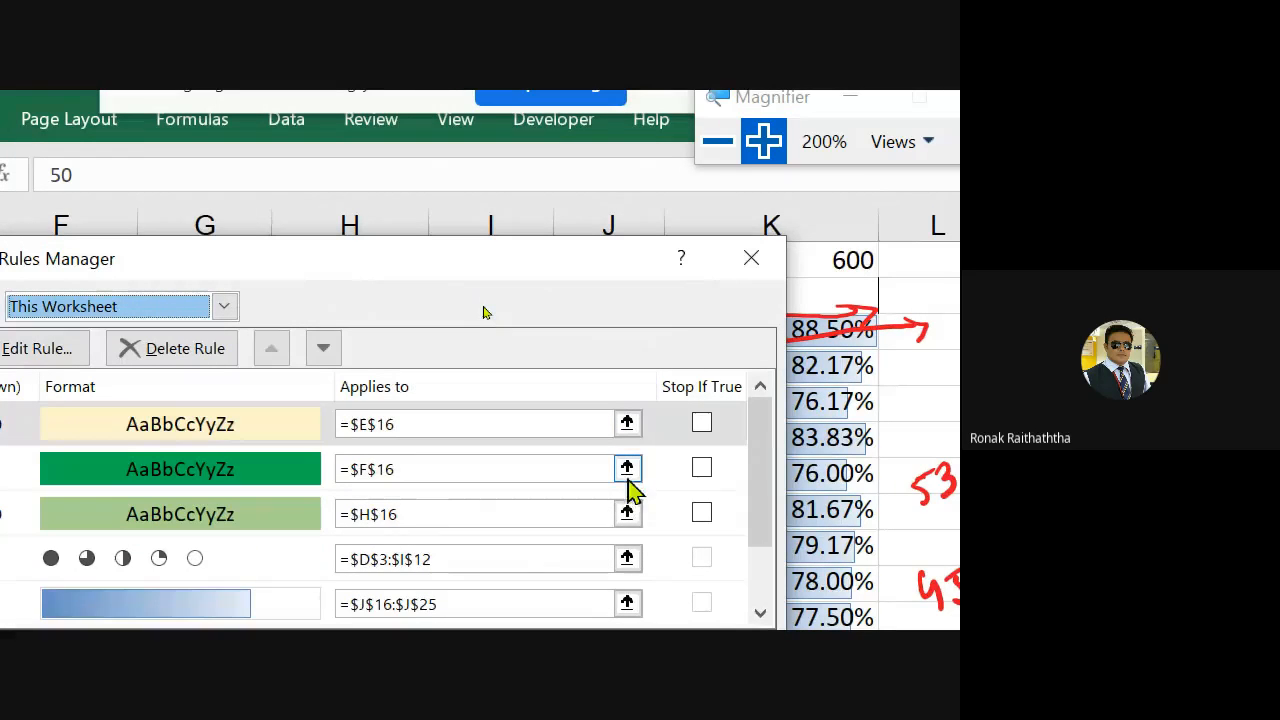
scroll(628, 485, down, 1)
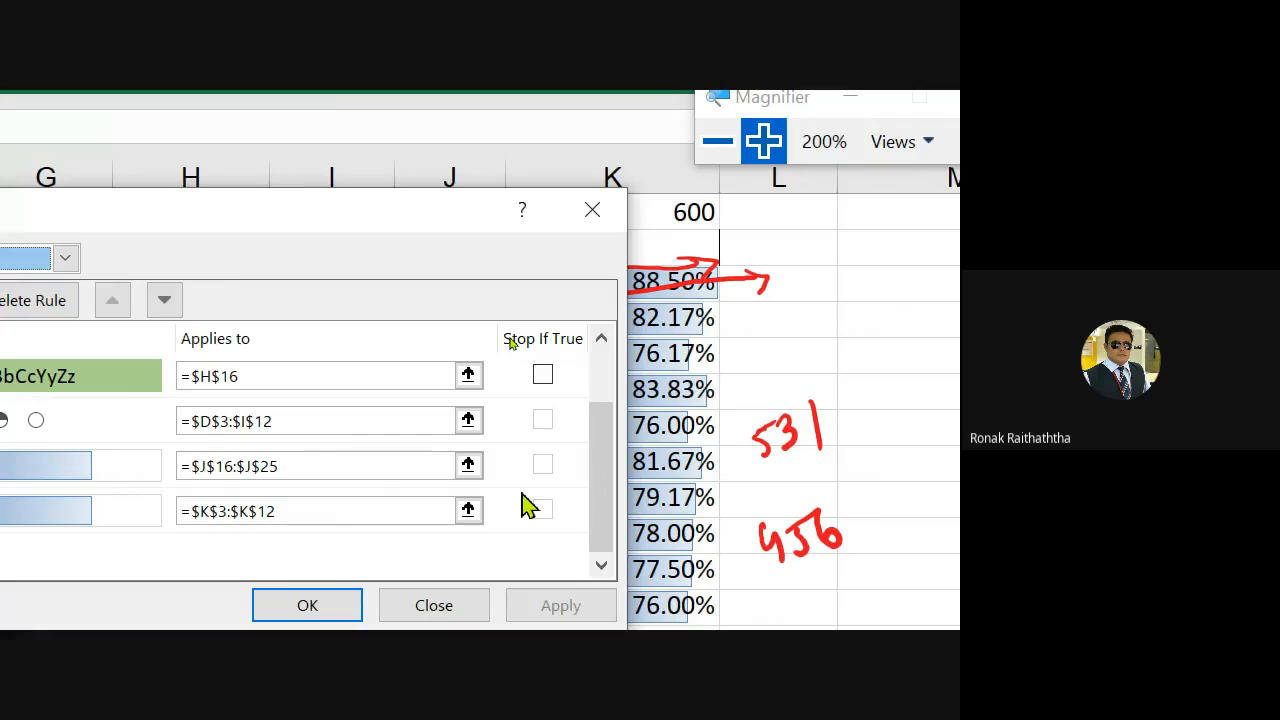
click(303, 603)
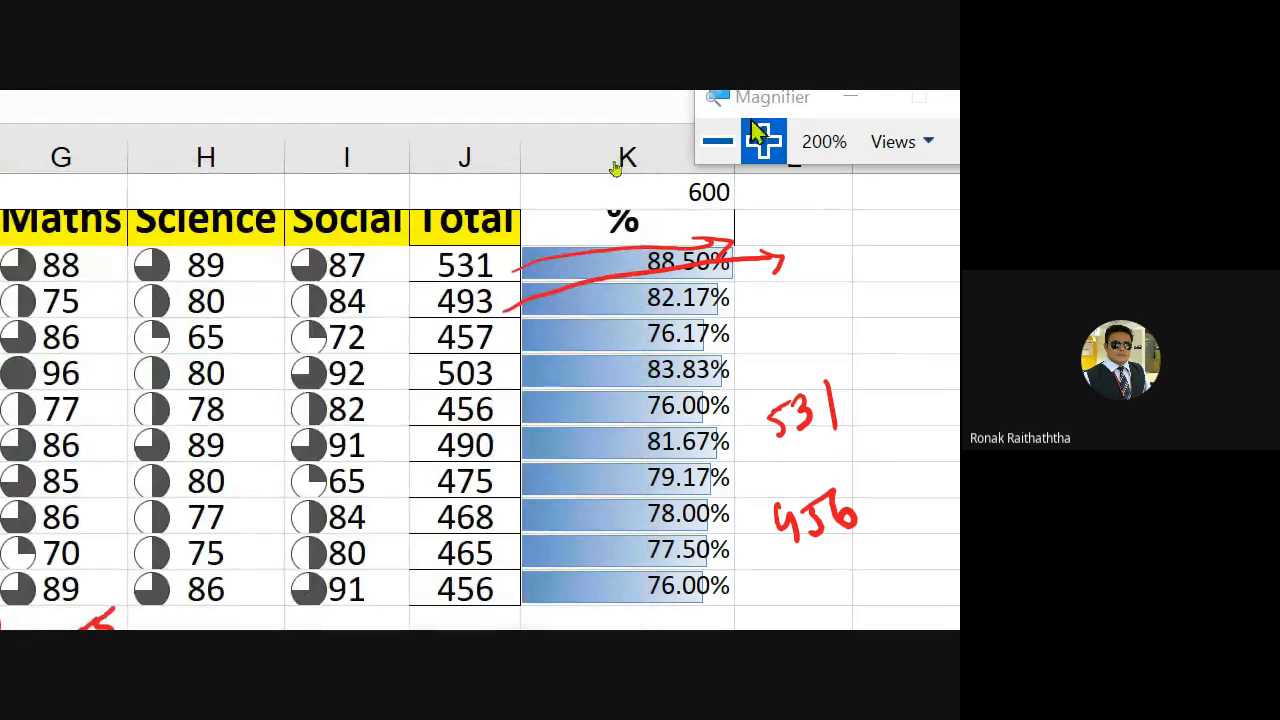
Reduce the Magnifier zoom to 100% and switch to the Google Meet window
click(714, 145)
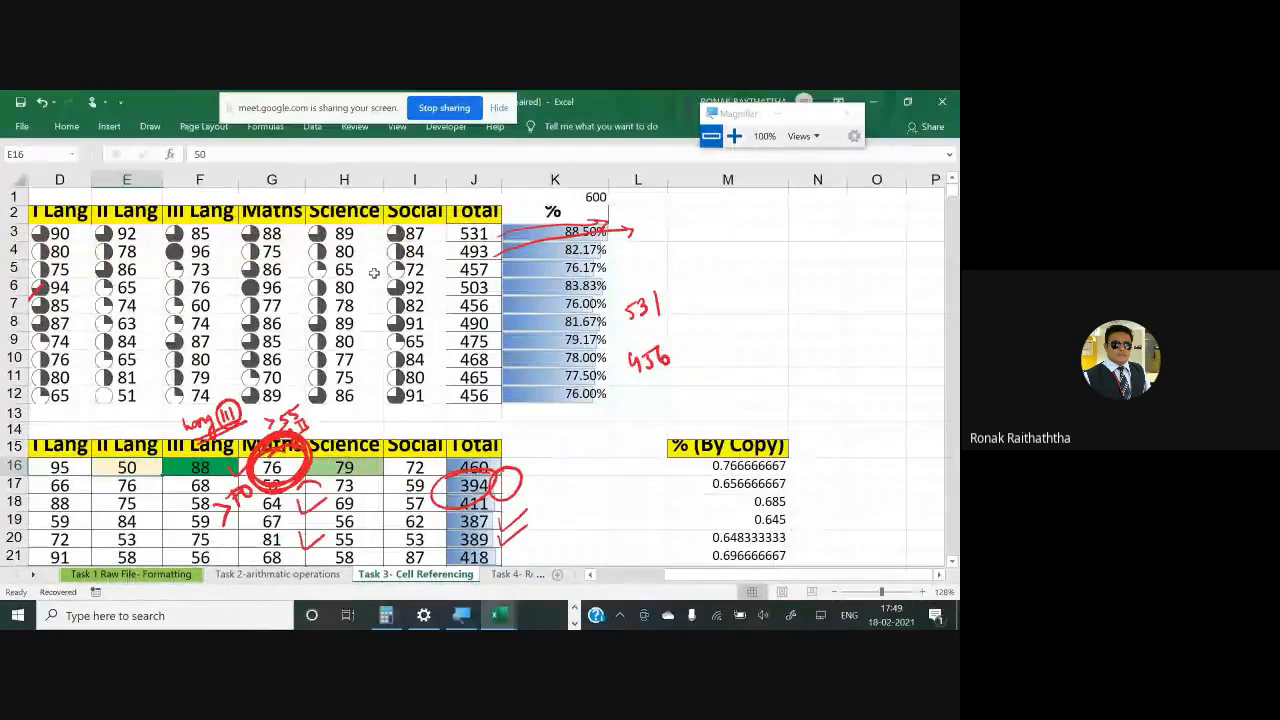
key(alt+Tab)
key(alt+Tab)
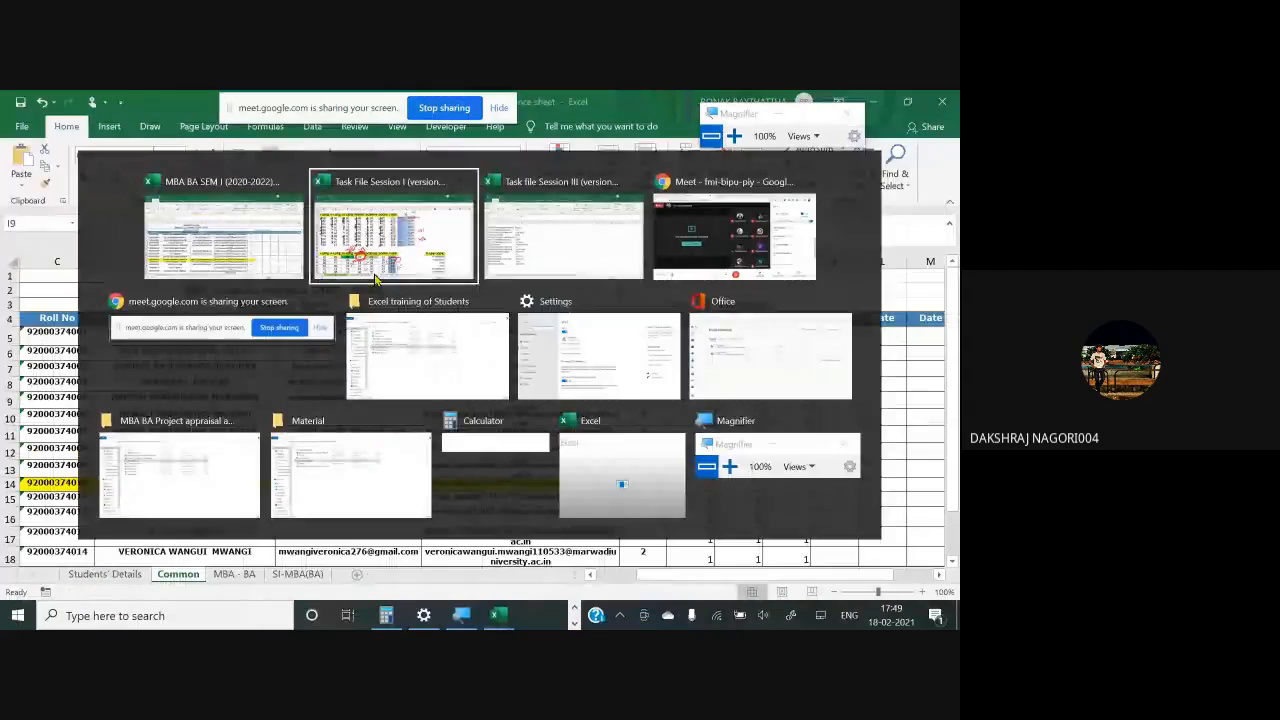
key(alt+Tab)
key(alt+Tab)
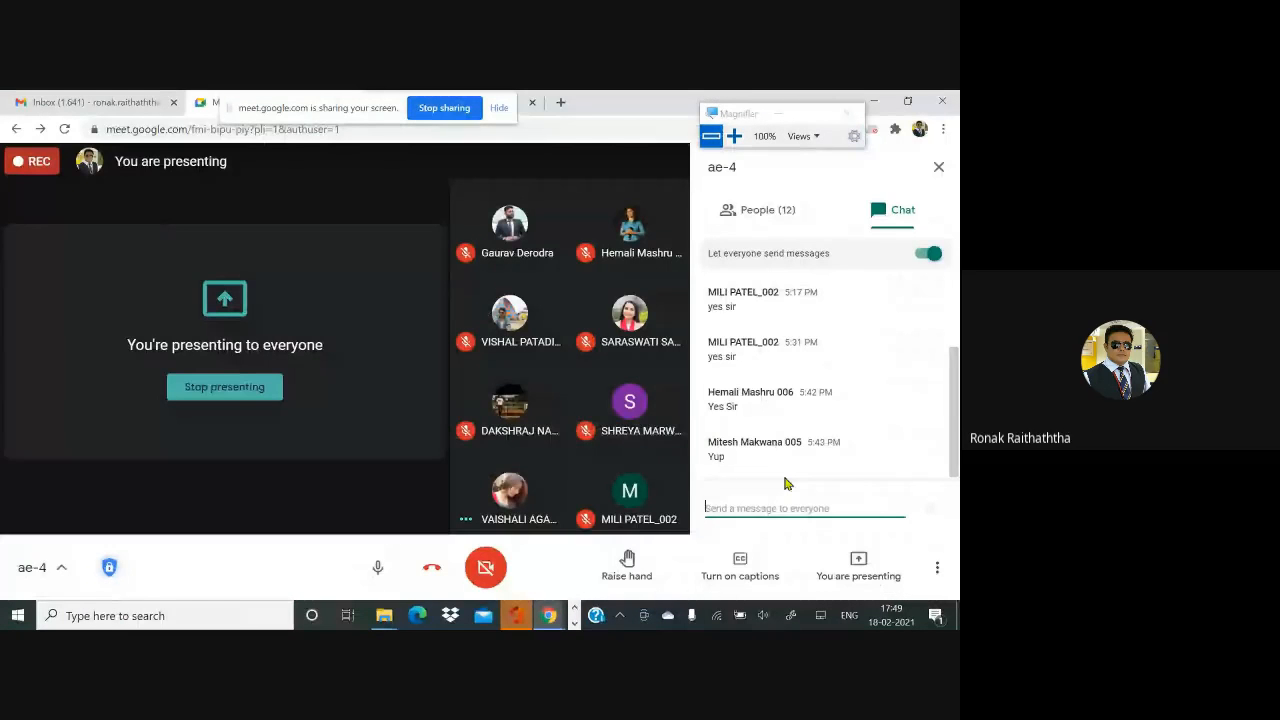
Check the meeting's participant list and the replies in the chat
click(792, 212)
scroll(765, 428, down, 5)
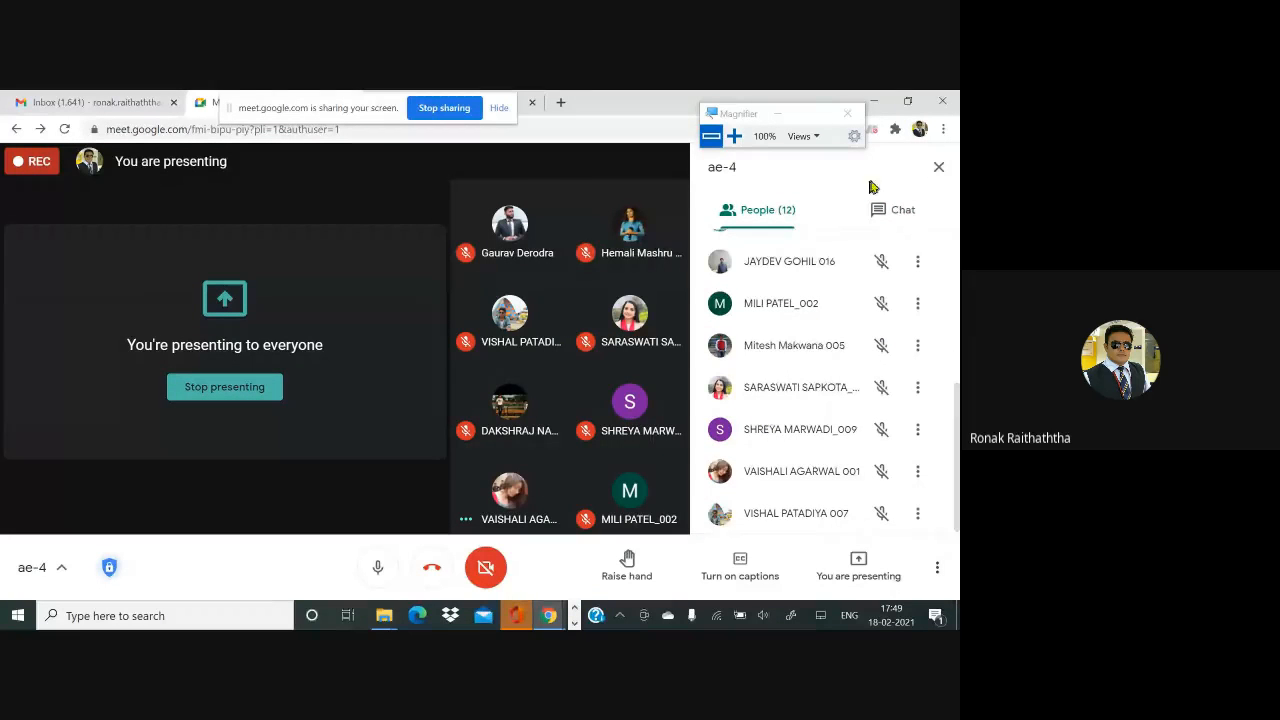
click(893, 210)
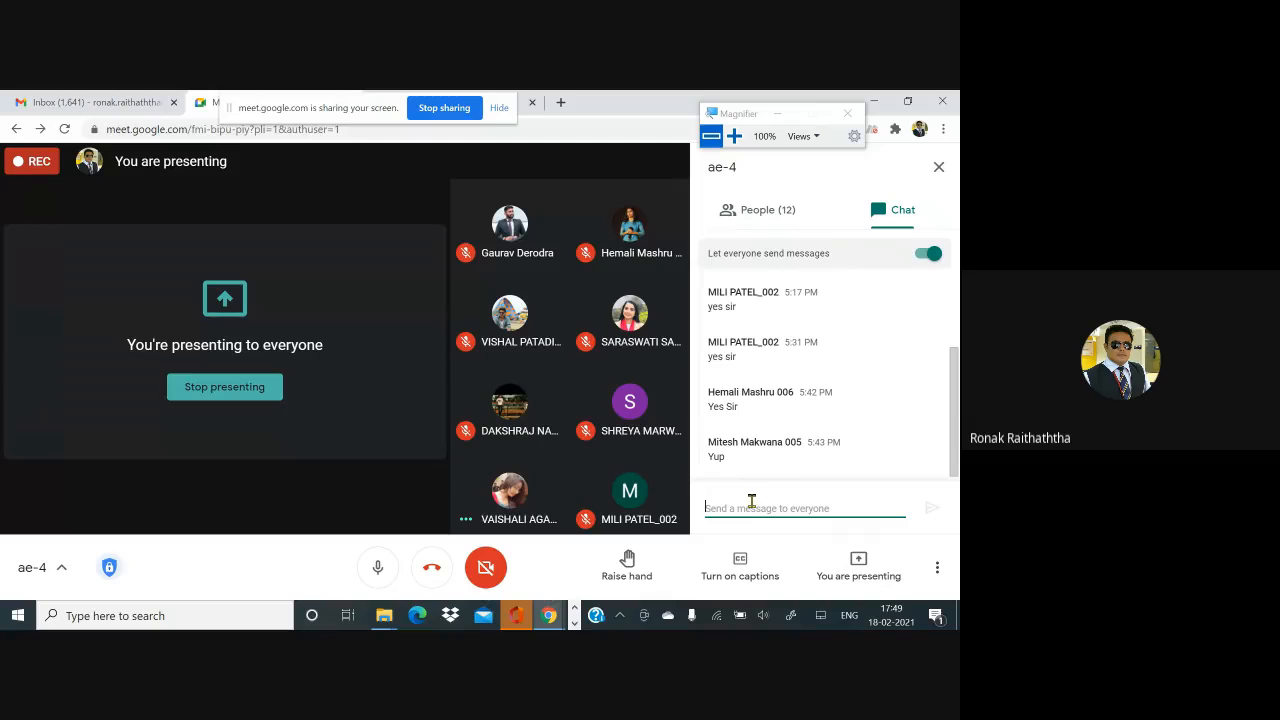
click(762, 220)
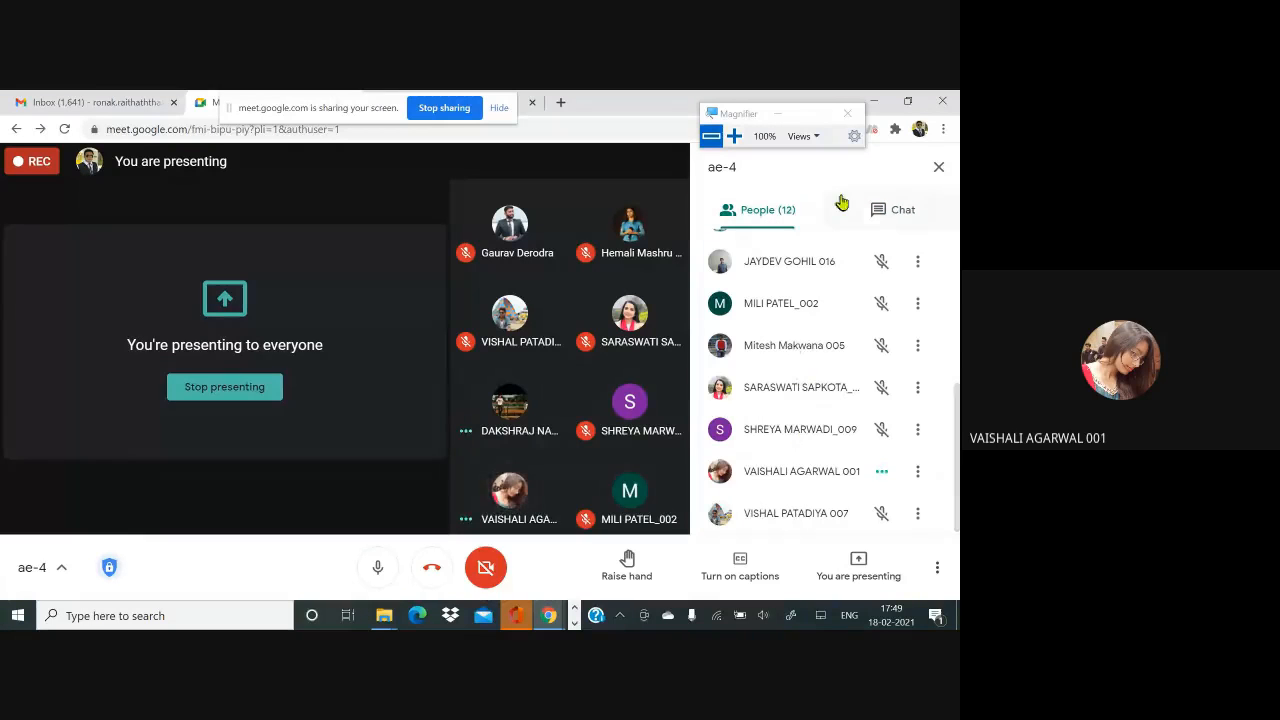
click(879, 214)
click(757, 210)
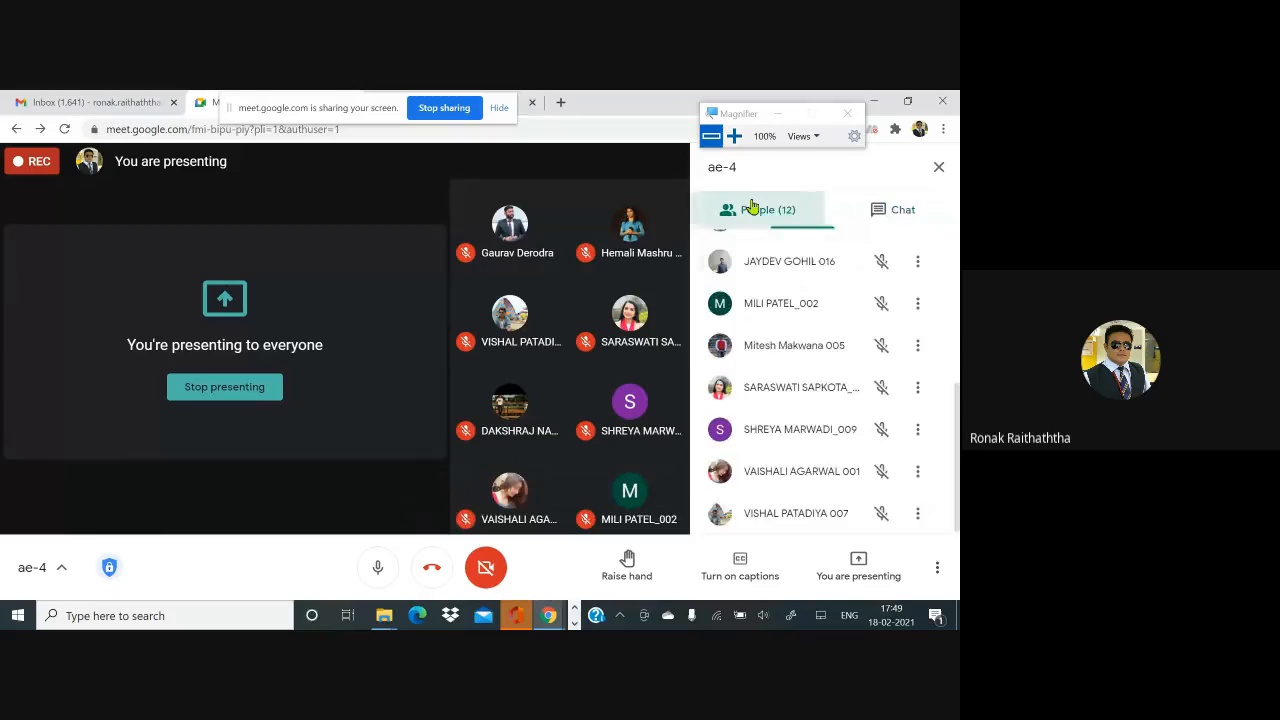
click(884, 218)
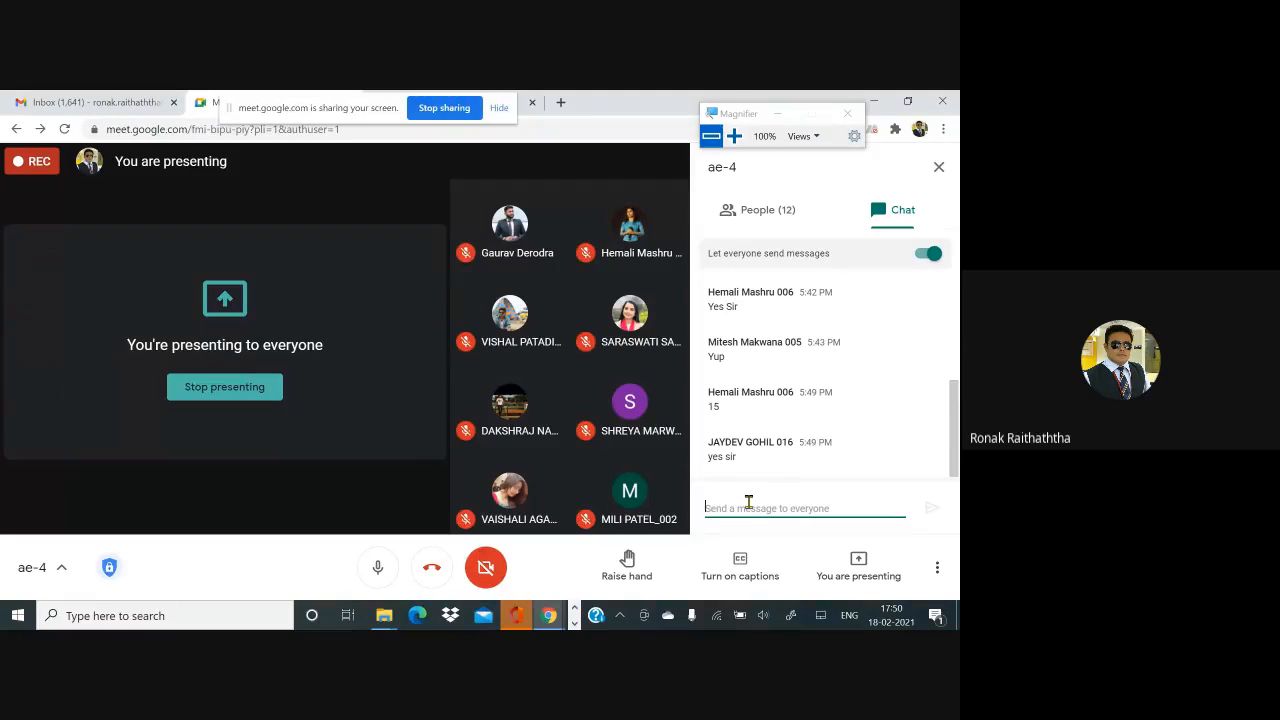
click(792, 212)
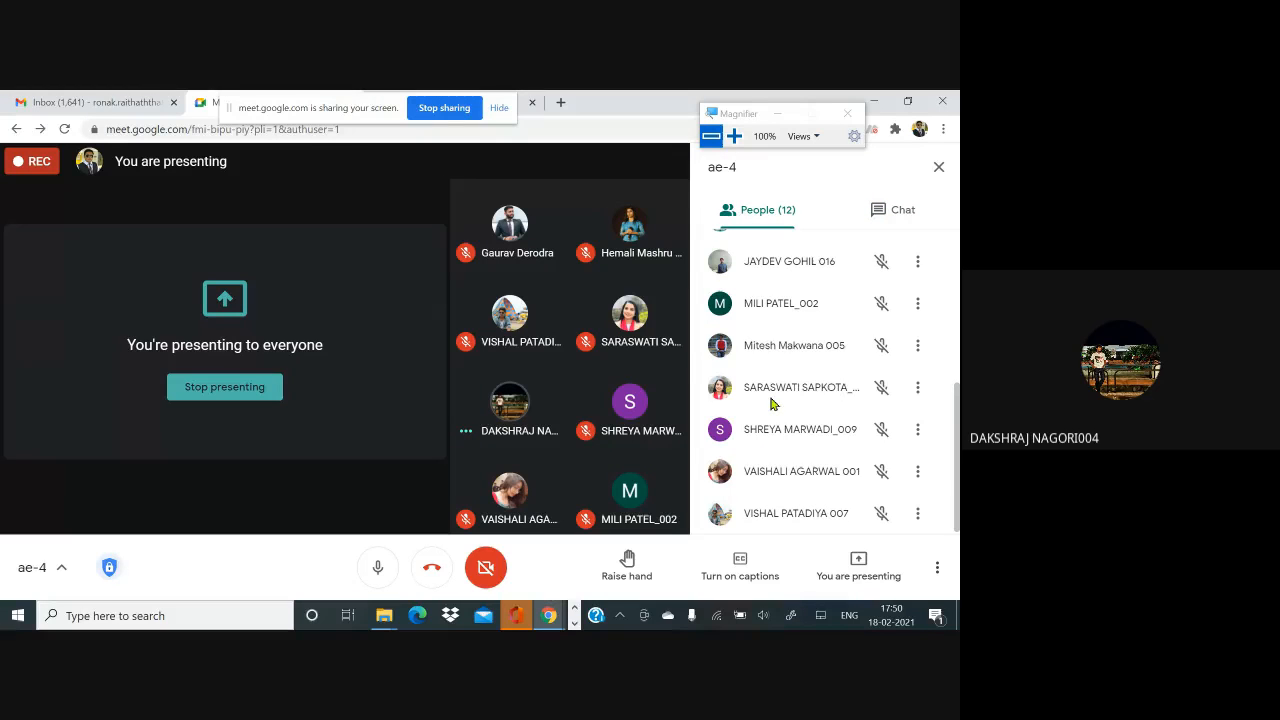
Send a chat message stating that the named student was present in first lecture, and return to the participant list
click(894, 214)
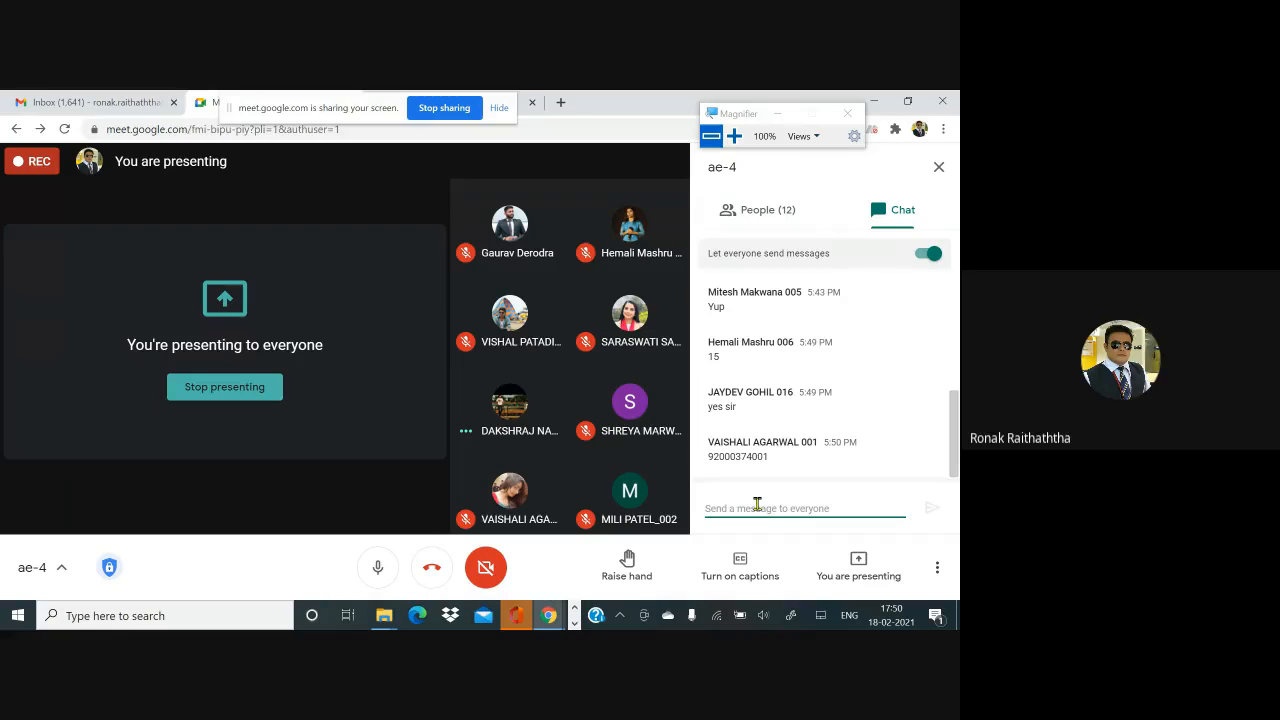
text(alen was p)
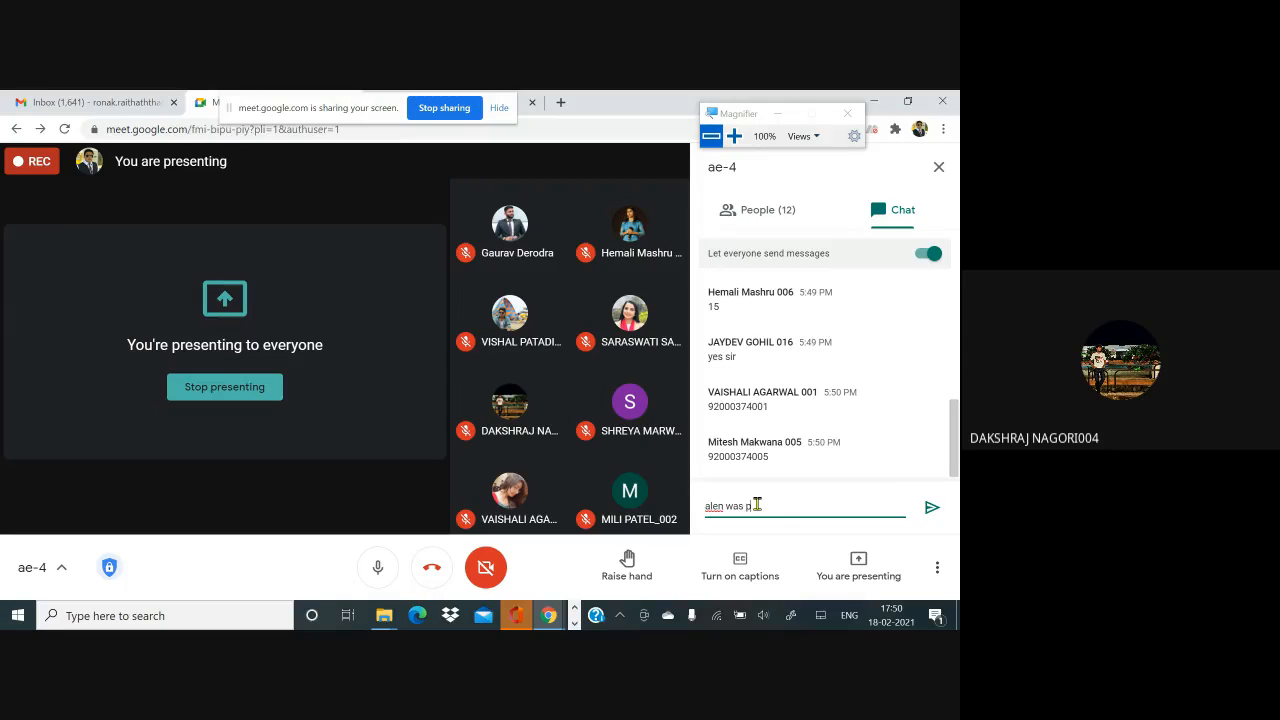
text(resent in fi)
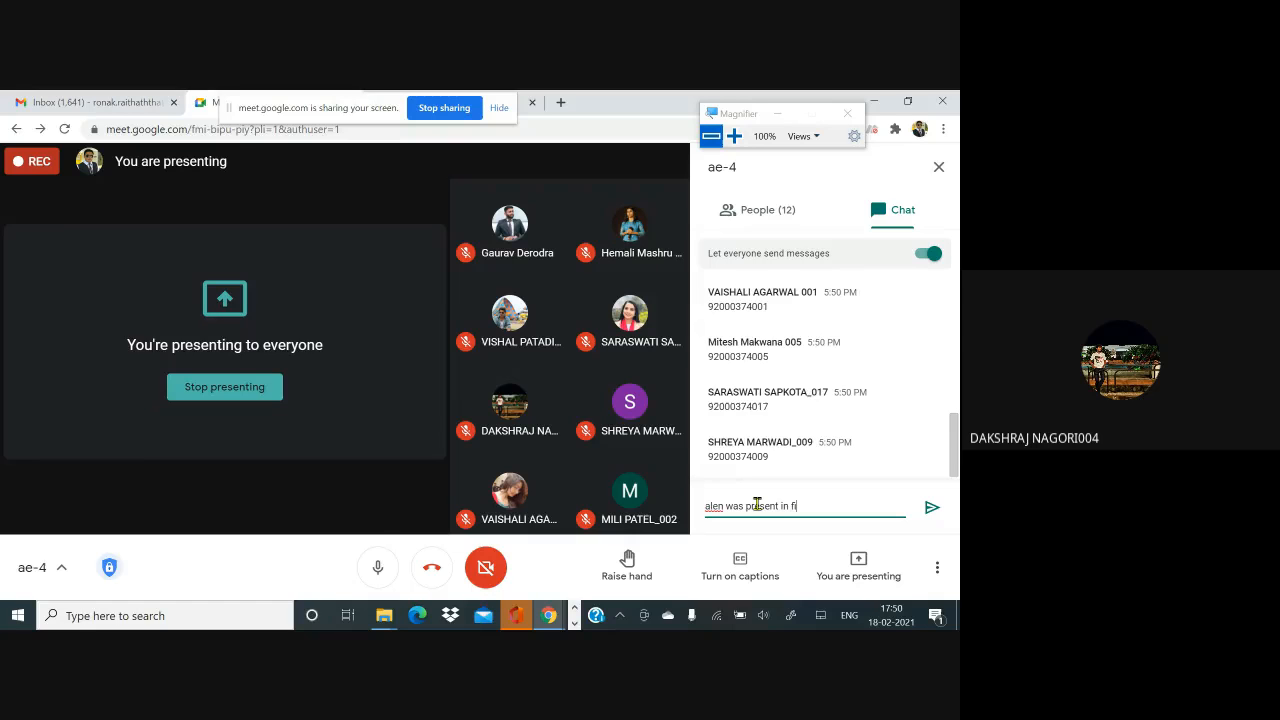
text(rst lectur)
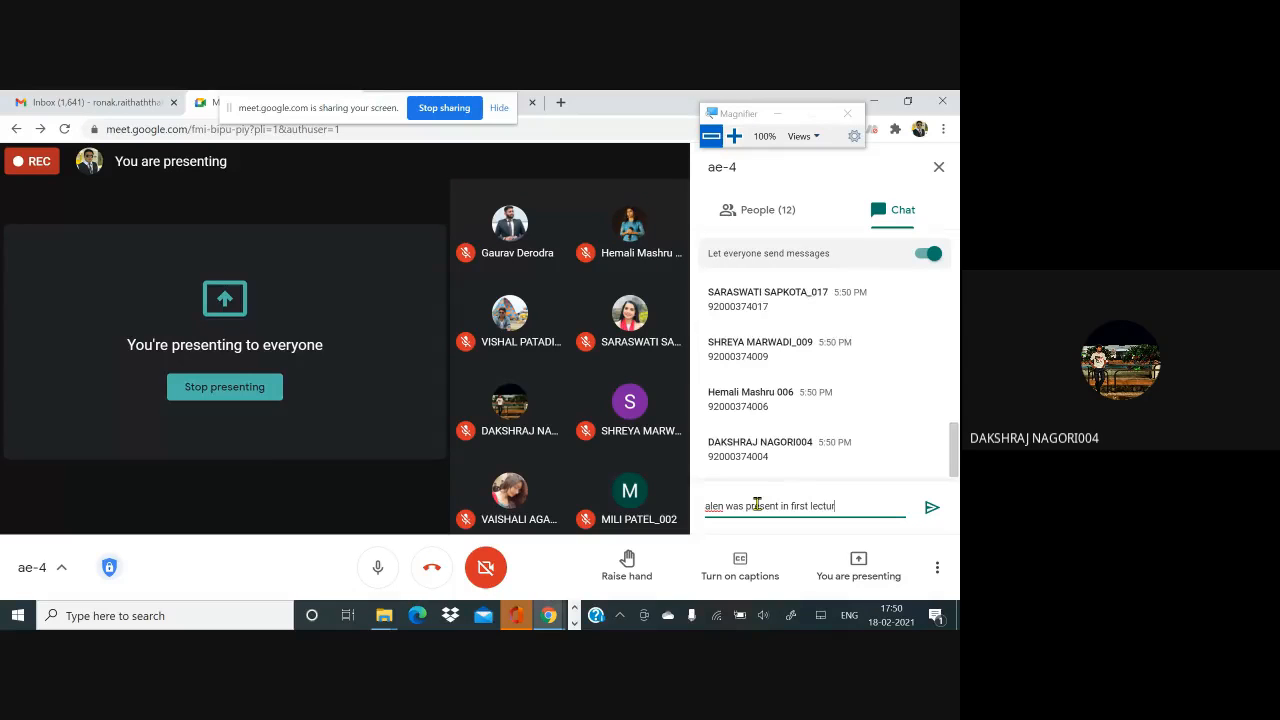
text(e)
key(Return)
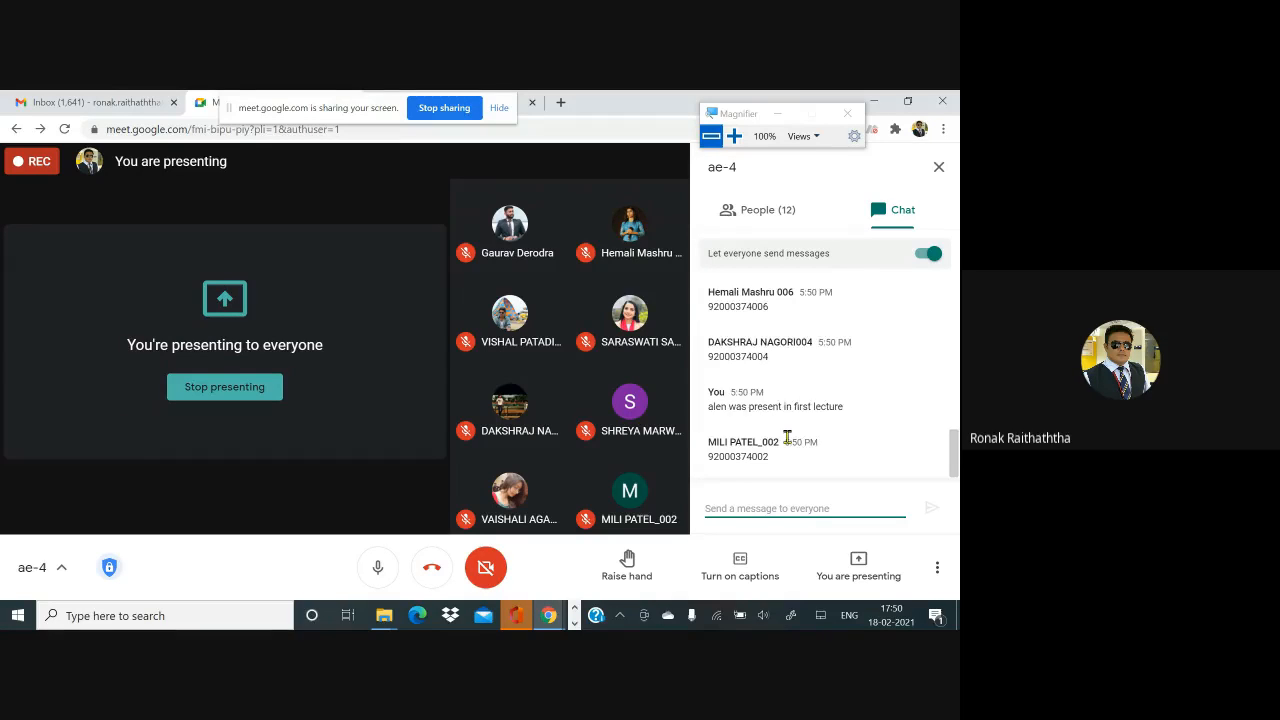
click(765, 220)
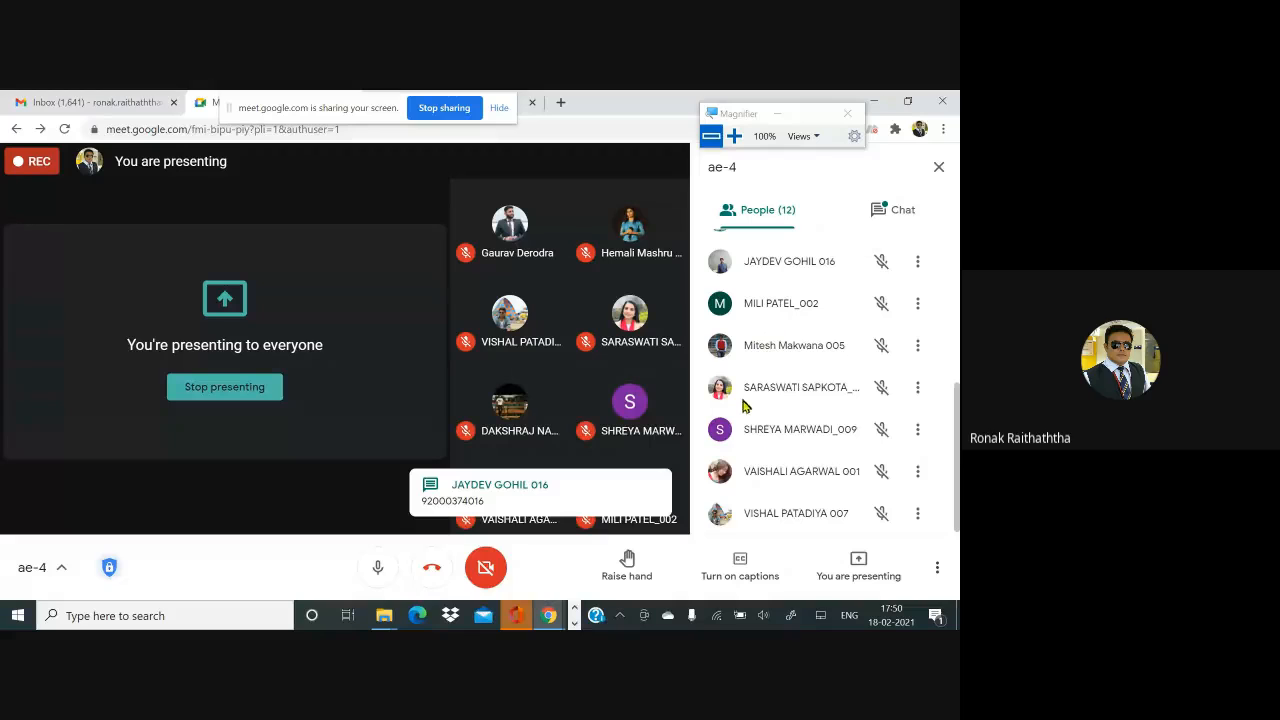
Check the participant list, and send a chat message stating that a second named student was present in first lecture
scroll(745, 405, up, 5)
scroll(757, 434, down, 3)
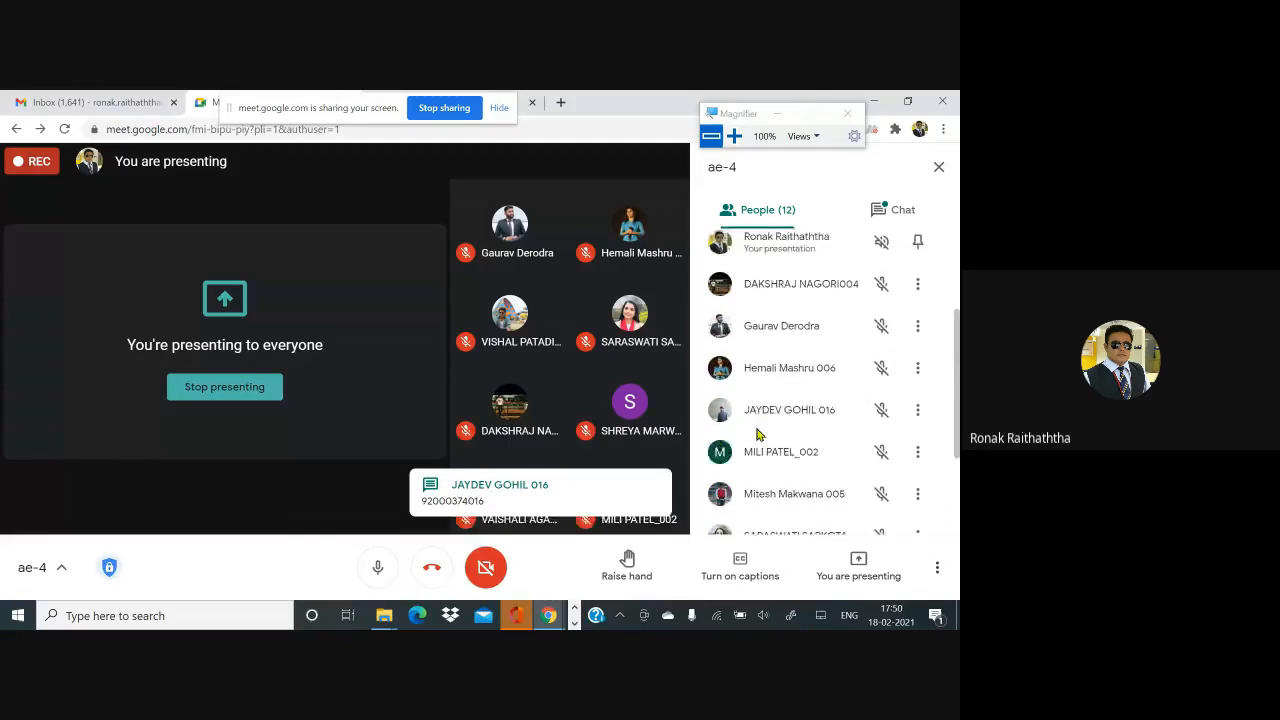
click(889, 216)
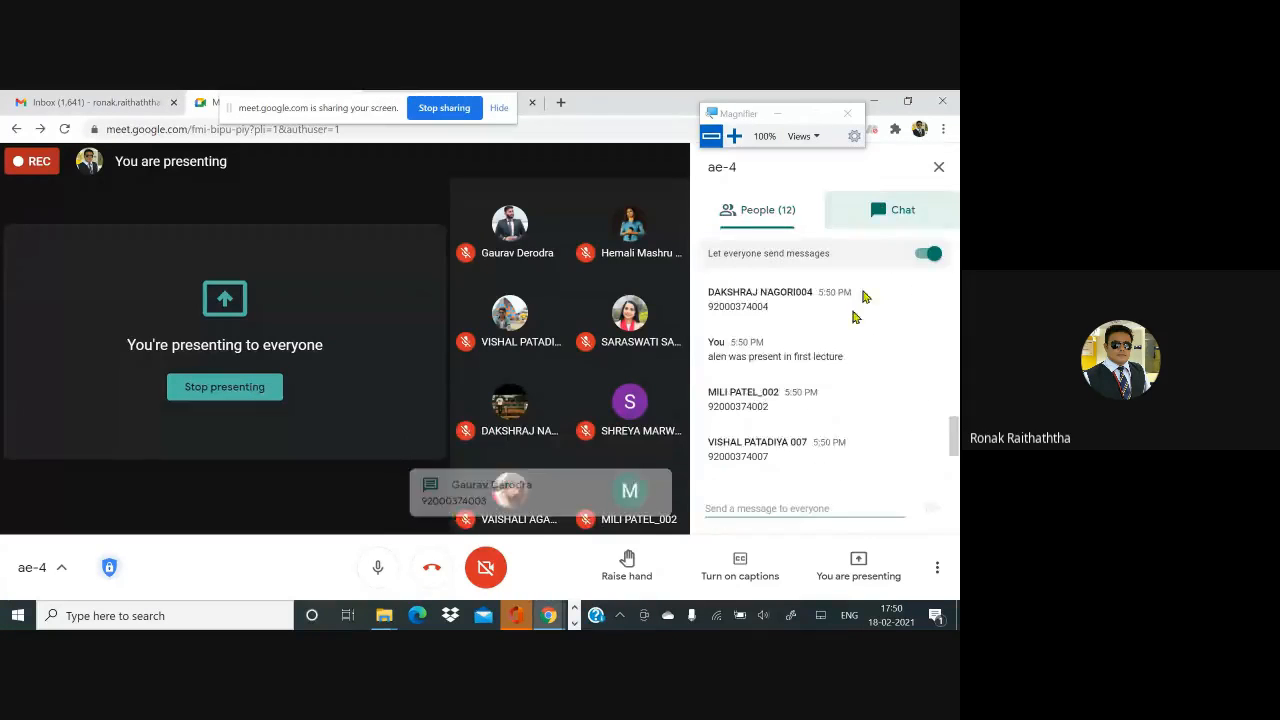
click(729, 510)
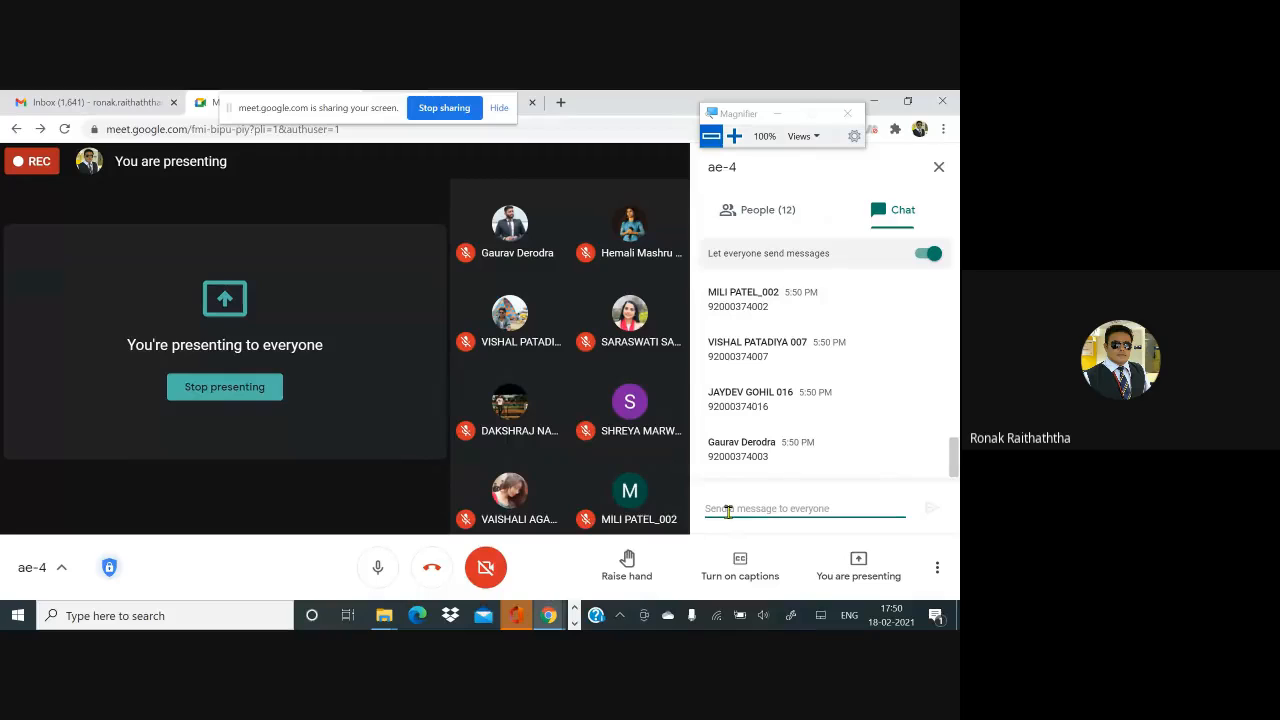
text(Deep)
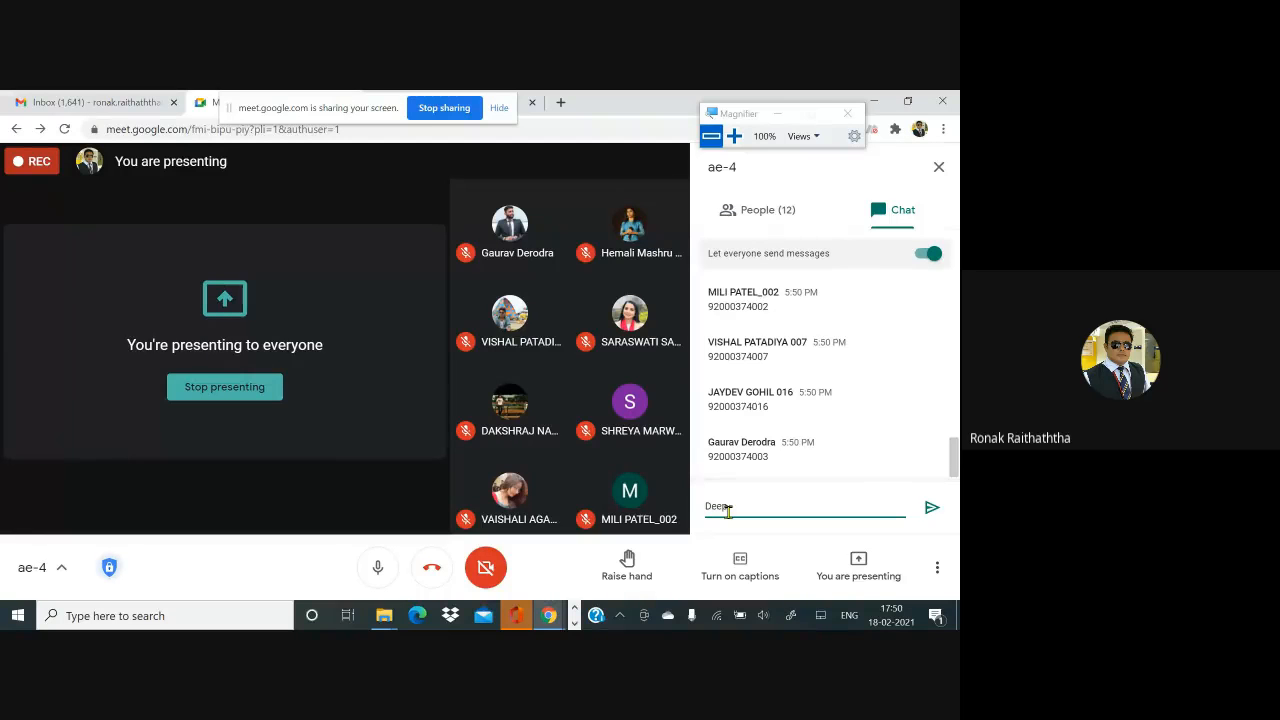
text(e)
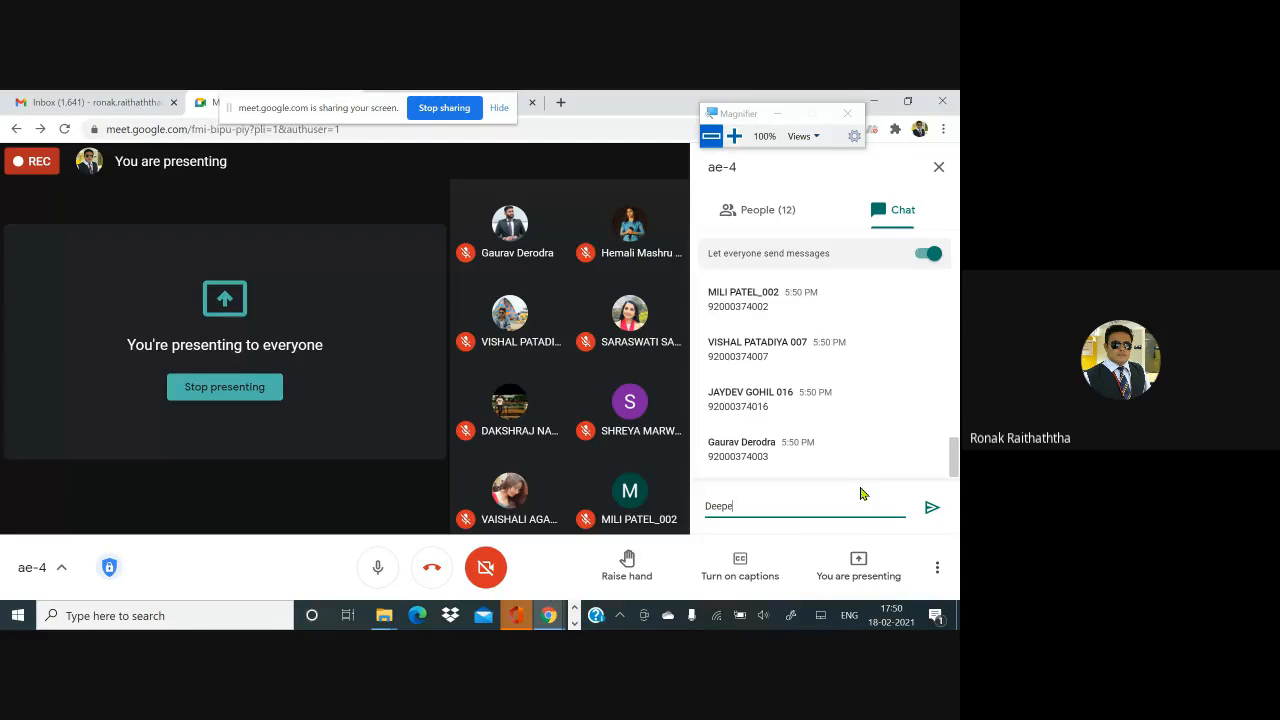
text(sh was present in first lecture)
key(Return)
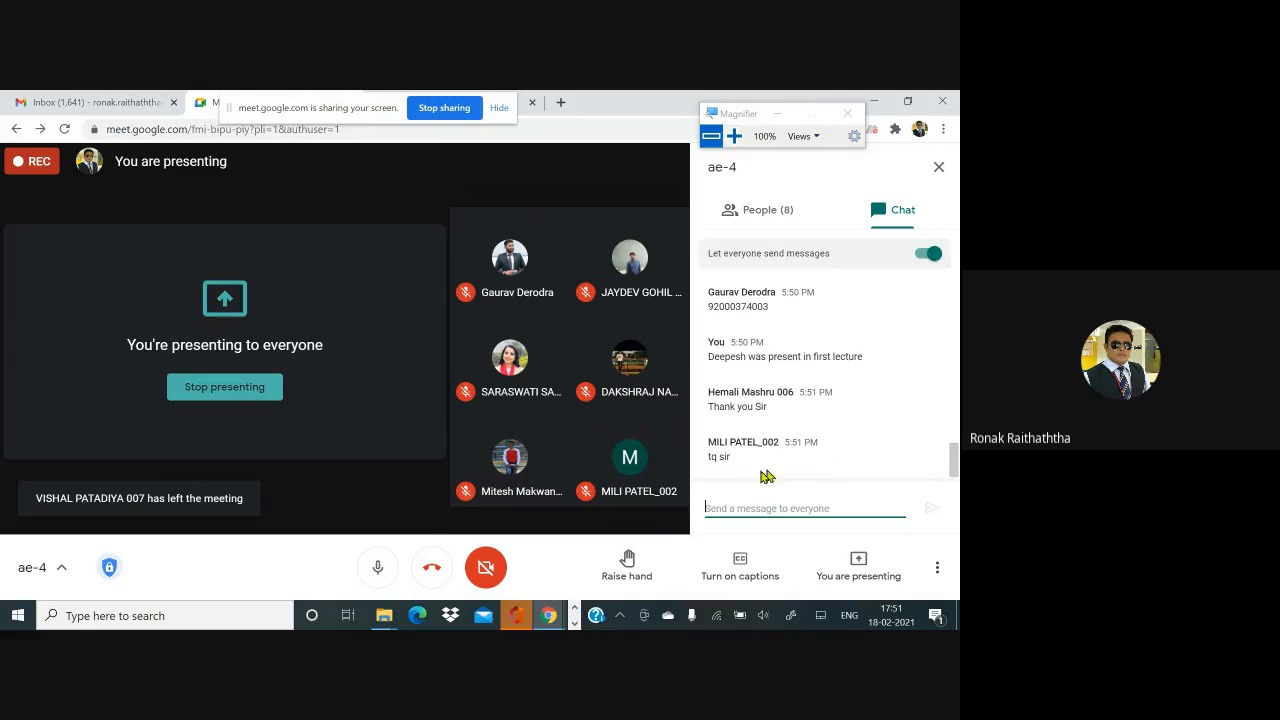
Mute the microphone and bring up the meeting's additional options, including the recording control
click(384, 570)
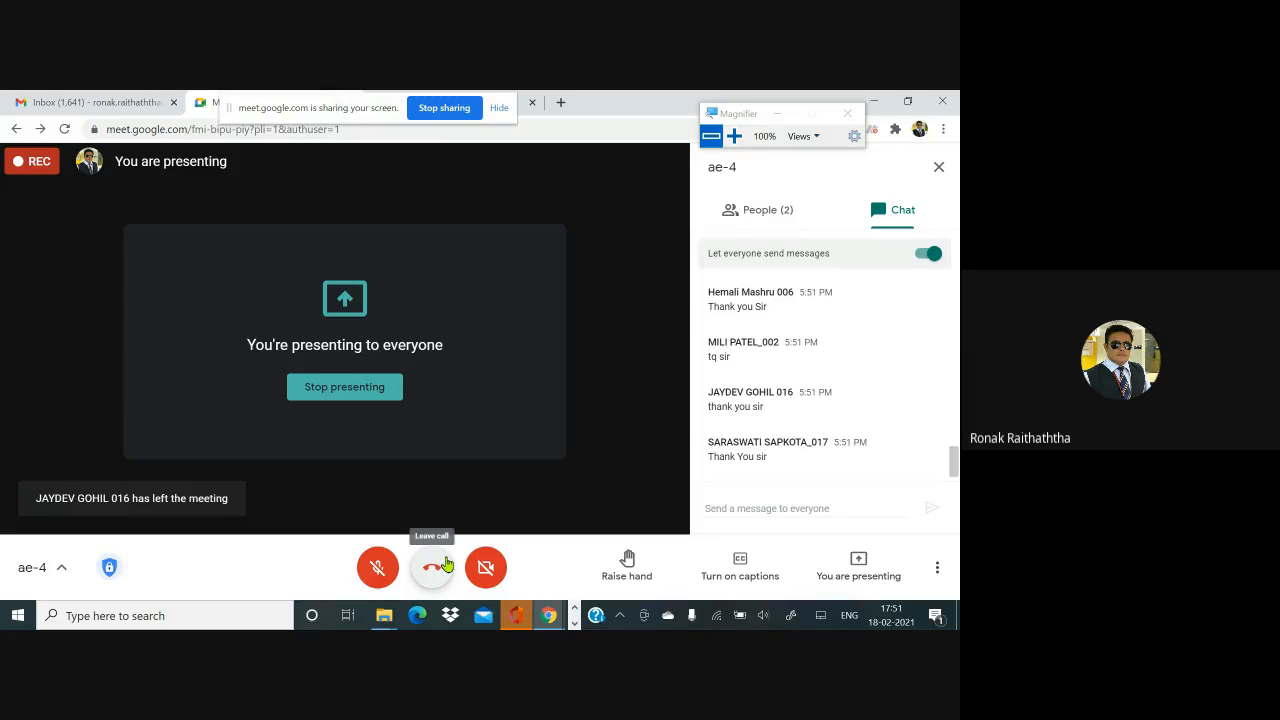
click(935, 566)
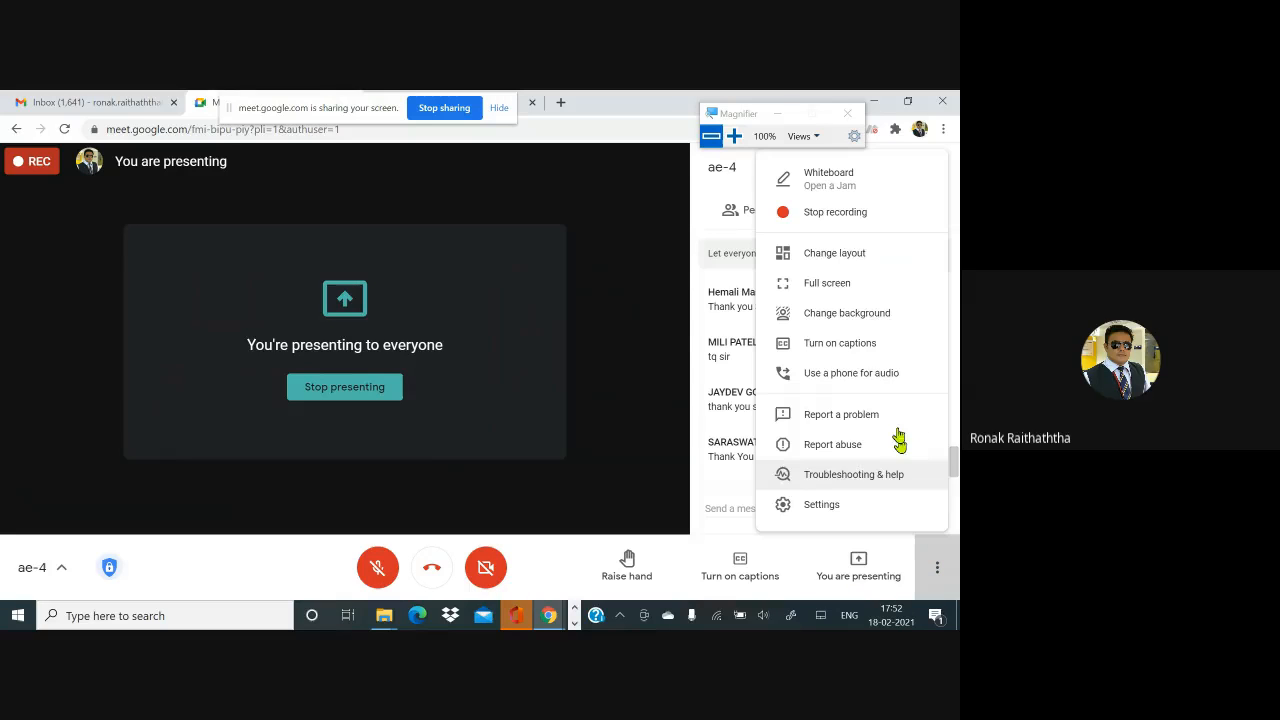